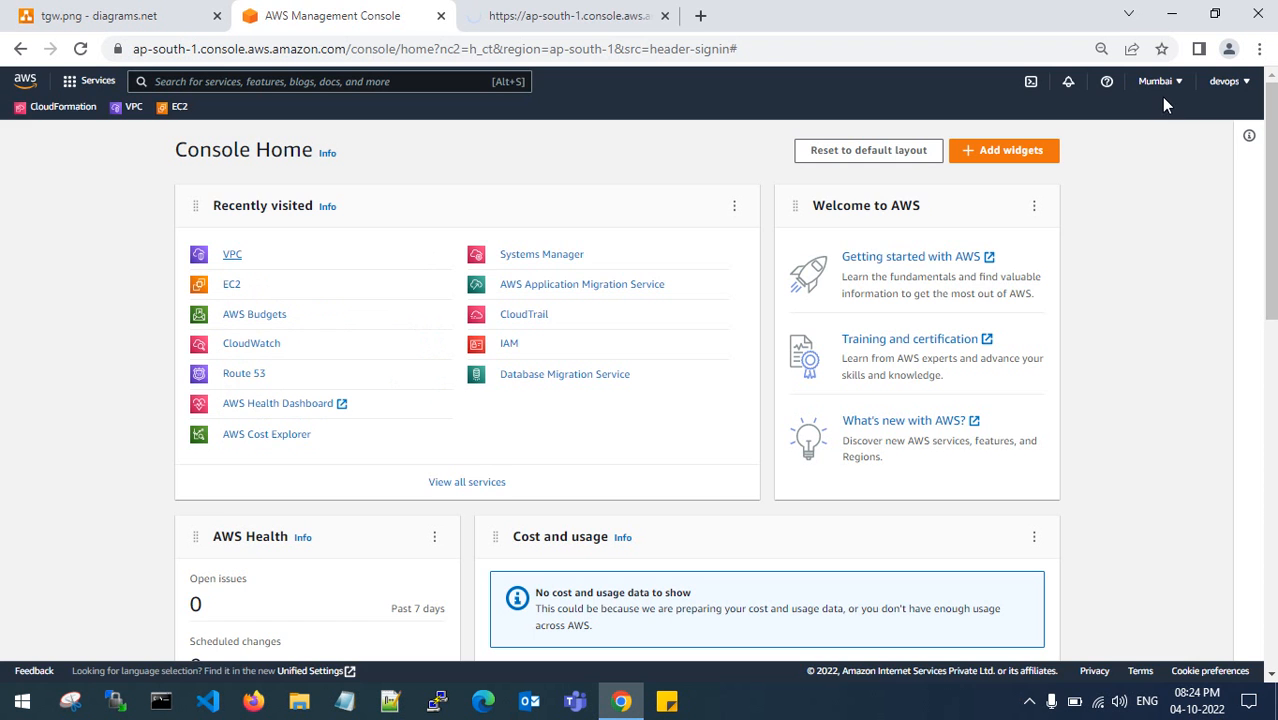
# Start creating a VPC with additional resources in the Mumbai region and set its auto-generated name tag to mumbai-vpc.
pyautogui.click(548, 12)
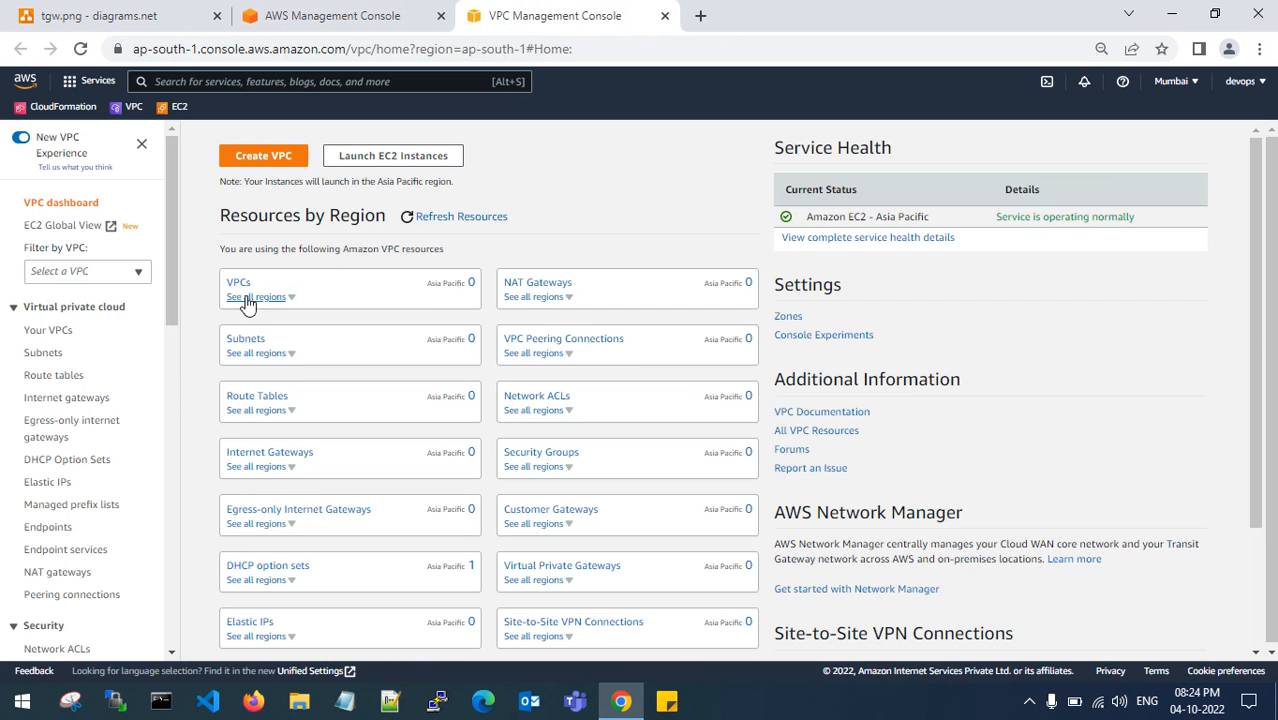
pyautogui.click(263, 160)
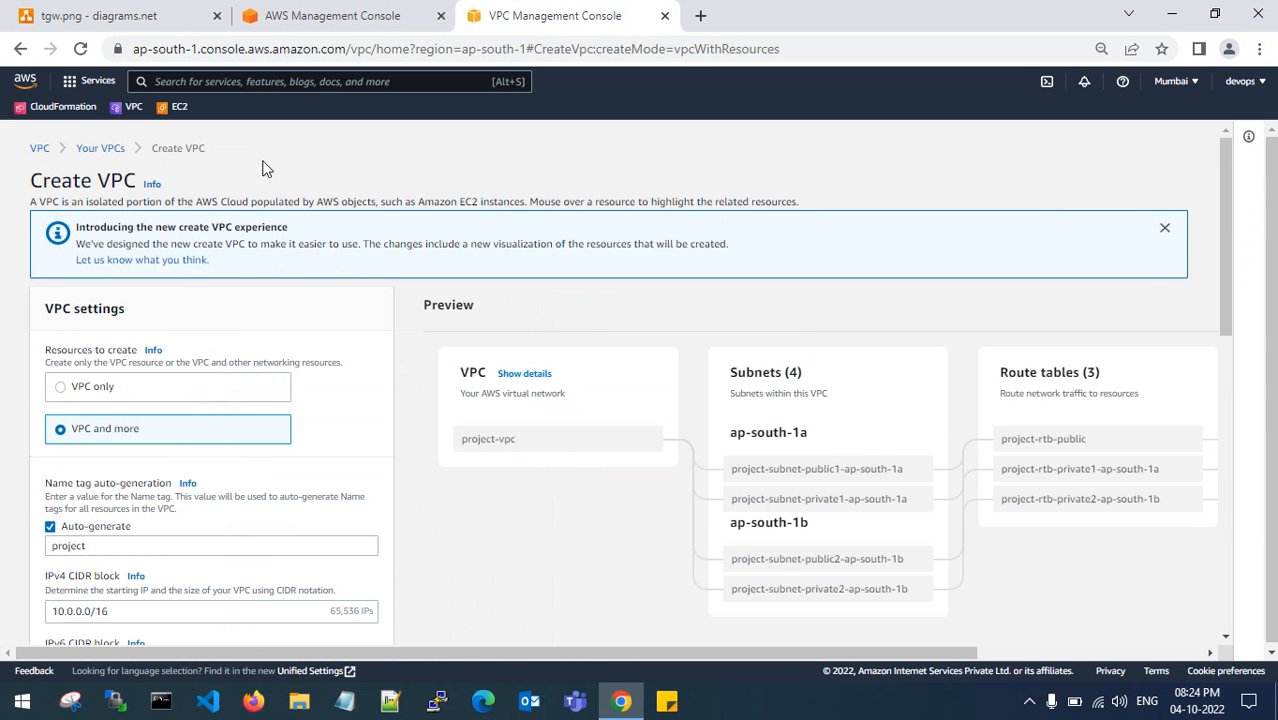
pyautogui.scroll(-2, 200, 385)
pyautogui.click(137, 358)
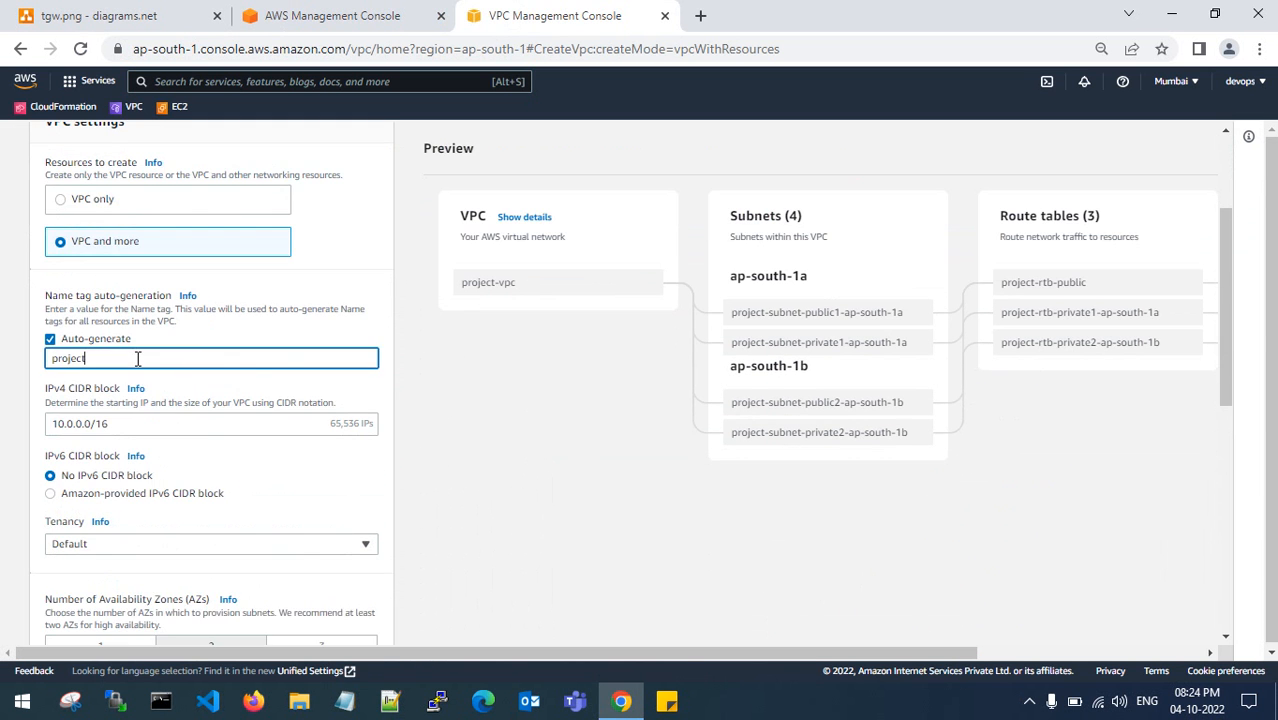
pyautogui.press('BackSpace')
pyautogui.press('BackSpace')
pyautogui.press('BackSpace')
pyautogui.press('BackSpace')
pyautogui.press('BackSpace')
pyautogui.press('BackSpace')
pyautogui.press('BackSpace')
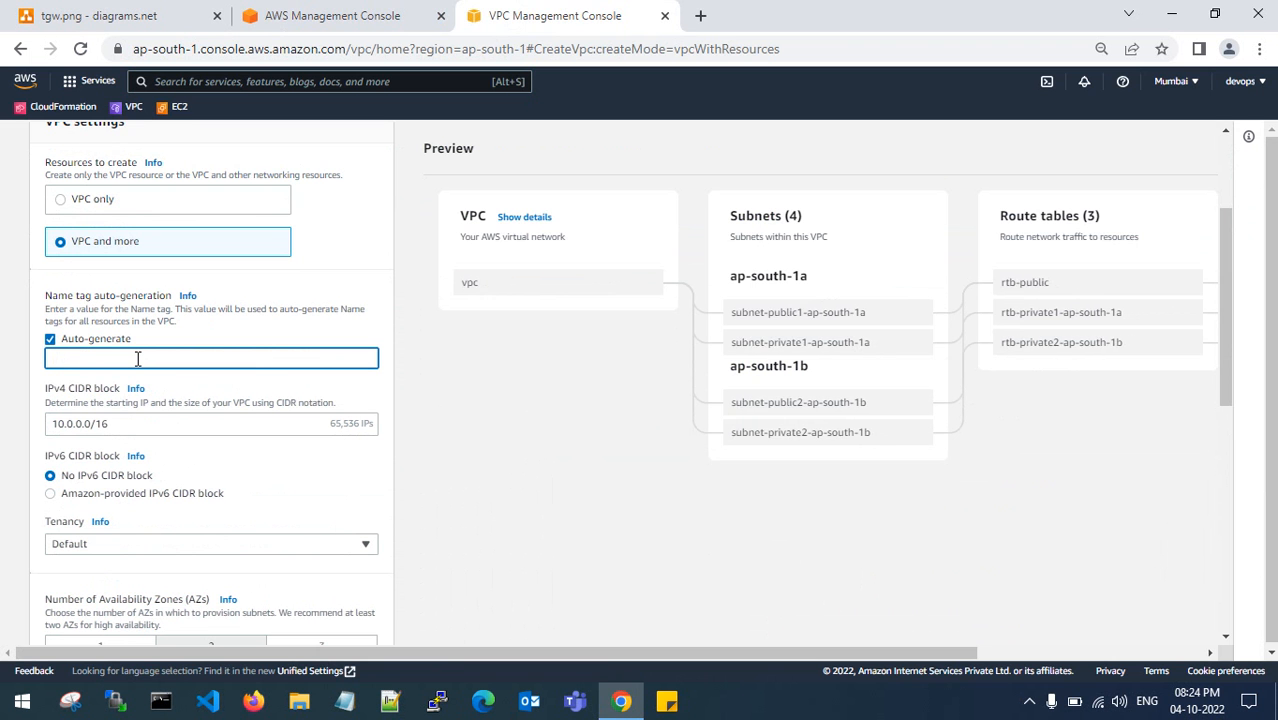
pyautogui.write('mumbai-vpc')
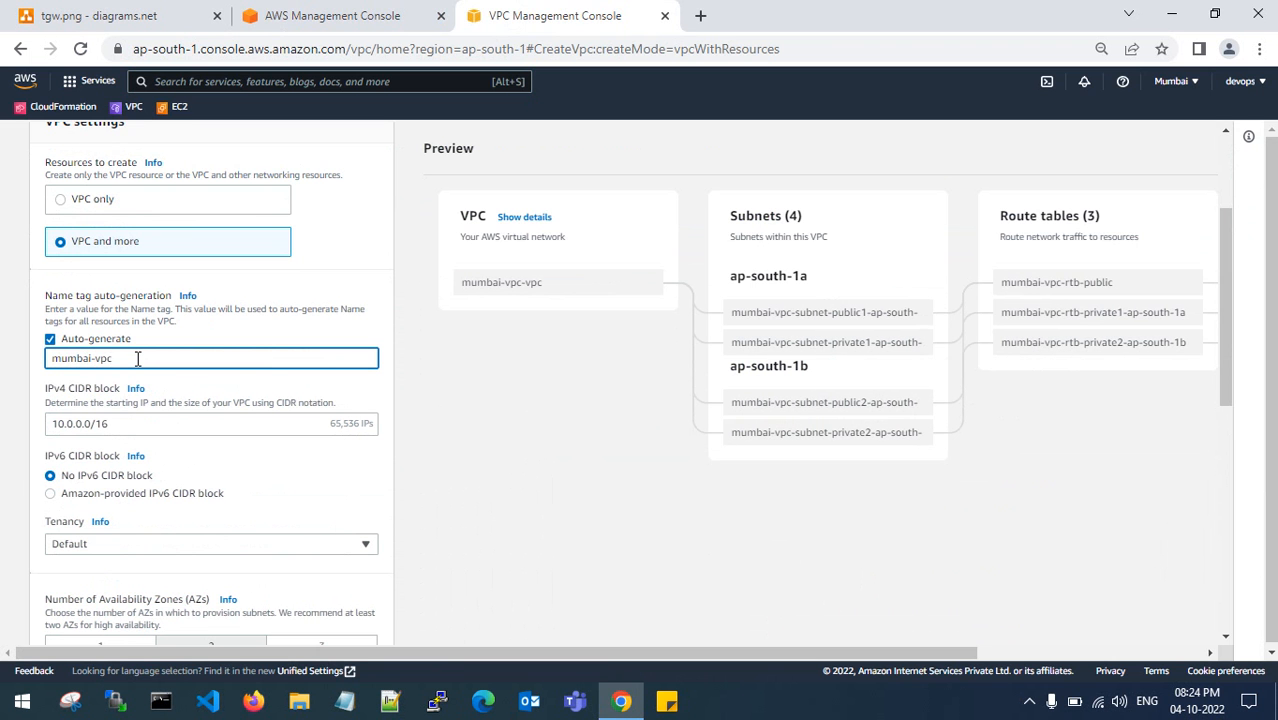
# Set the Mumbai VPC's IPv4 CIDR block to 10.80.0.0/16.
pyautogui.scroll(-1, 40, 372)
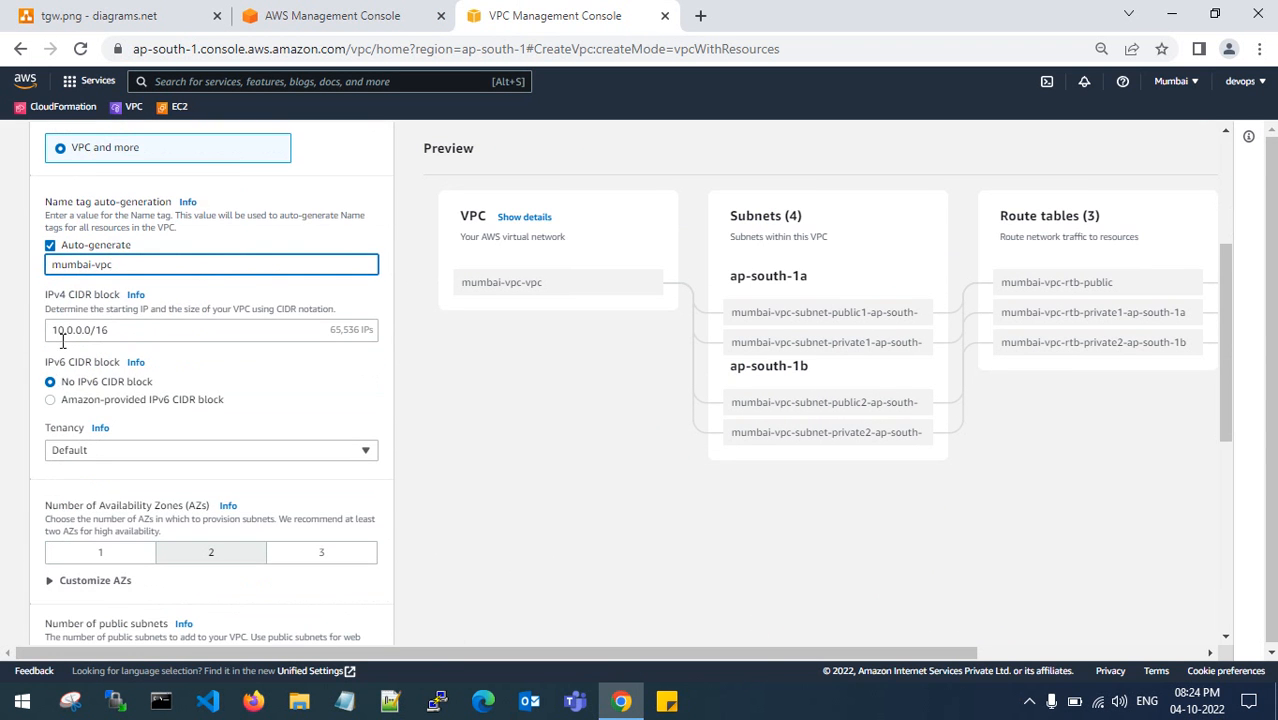
pyautogui.click(66, 331)
pyautogui.write('8')
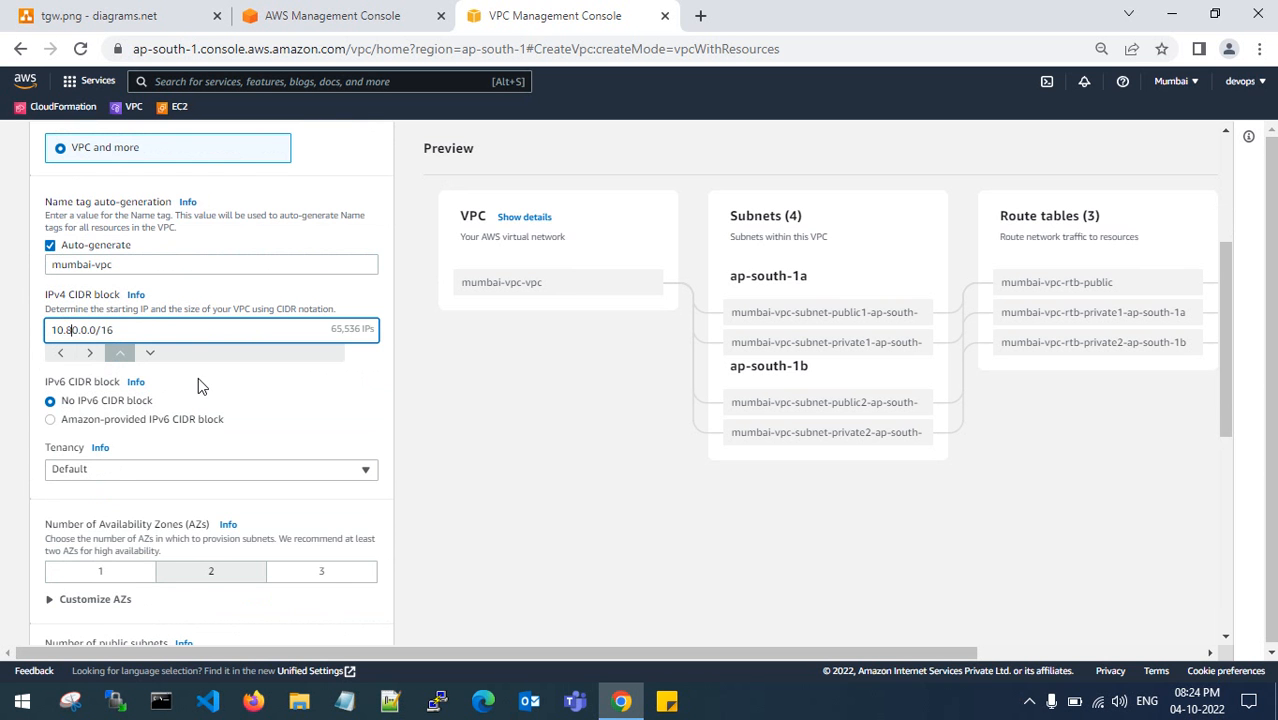
pyautogui.click(288, 398)
pyautogui.scroll(-1, 422, 408)
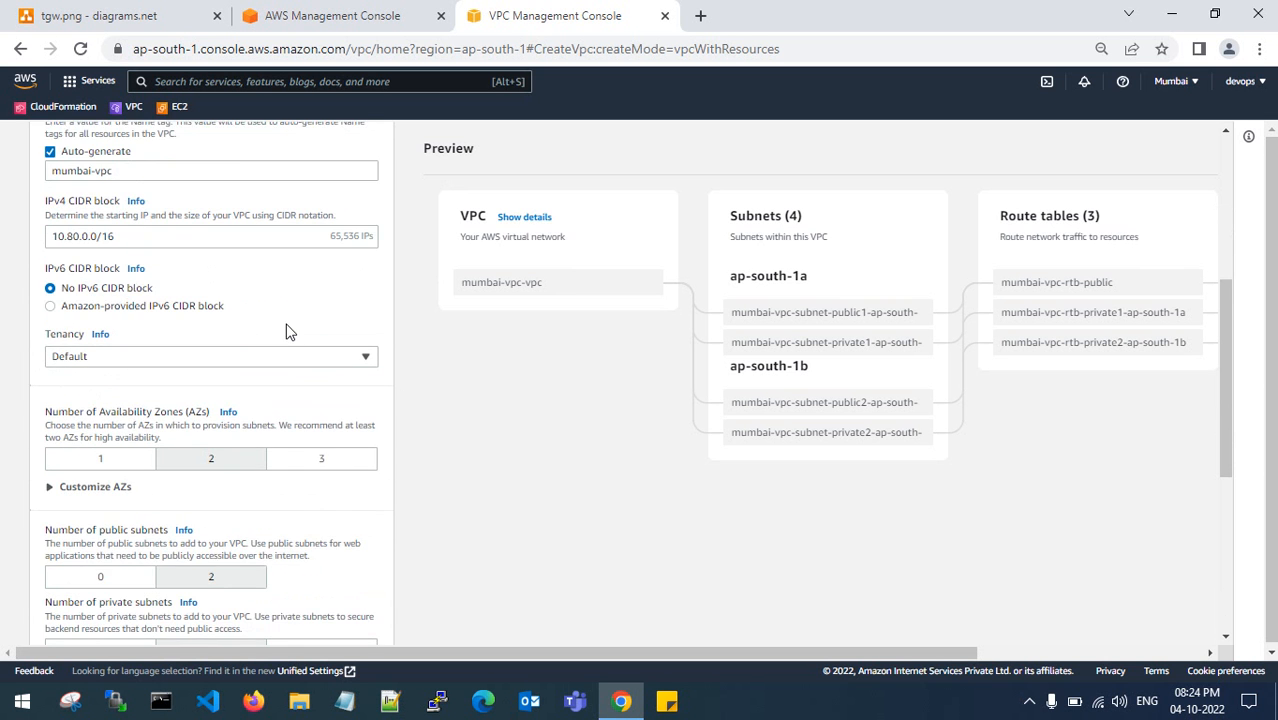
# Limit the Mumbai VPC to 1 Availability Zone with 0 private subnets.
pyautogui.scroll(-1, 284, 331)
pyautogui.click(95, 370)
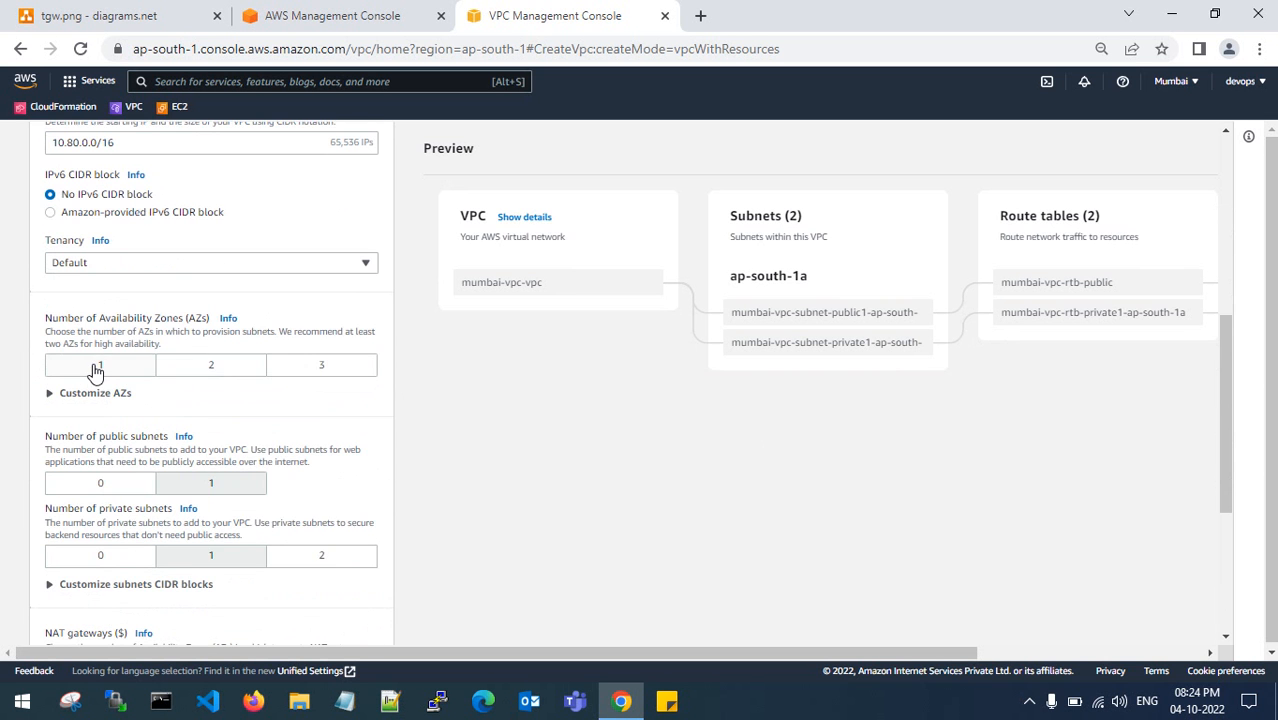
pyautogui.scroll(-1, 145, 416)
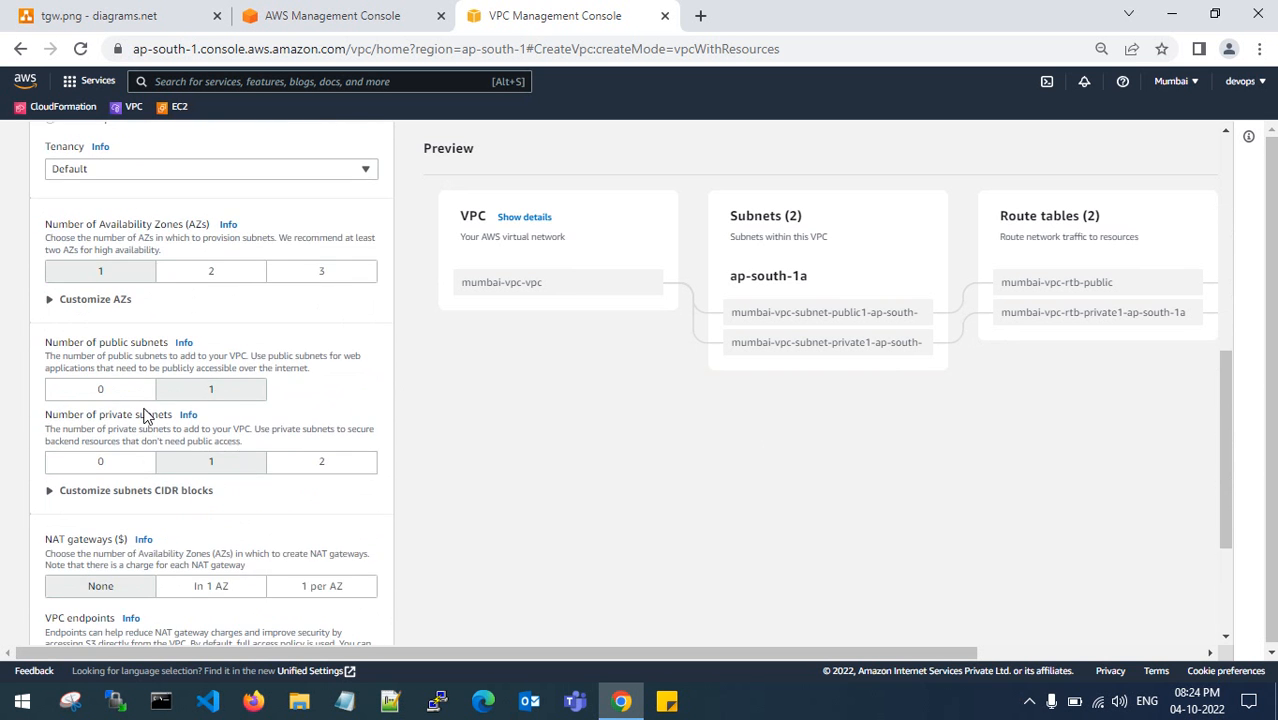
pyautogui.click(104, 463)
# Set the VPC endpoints to None and create the Mumbai VPC.
pyautogui.scroll(-2, 205, 433)
pyautogui.click(125, 490)
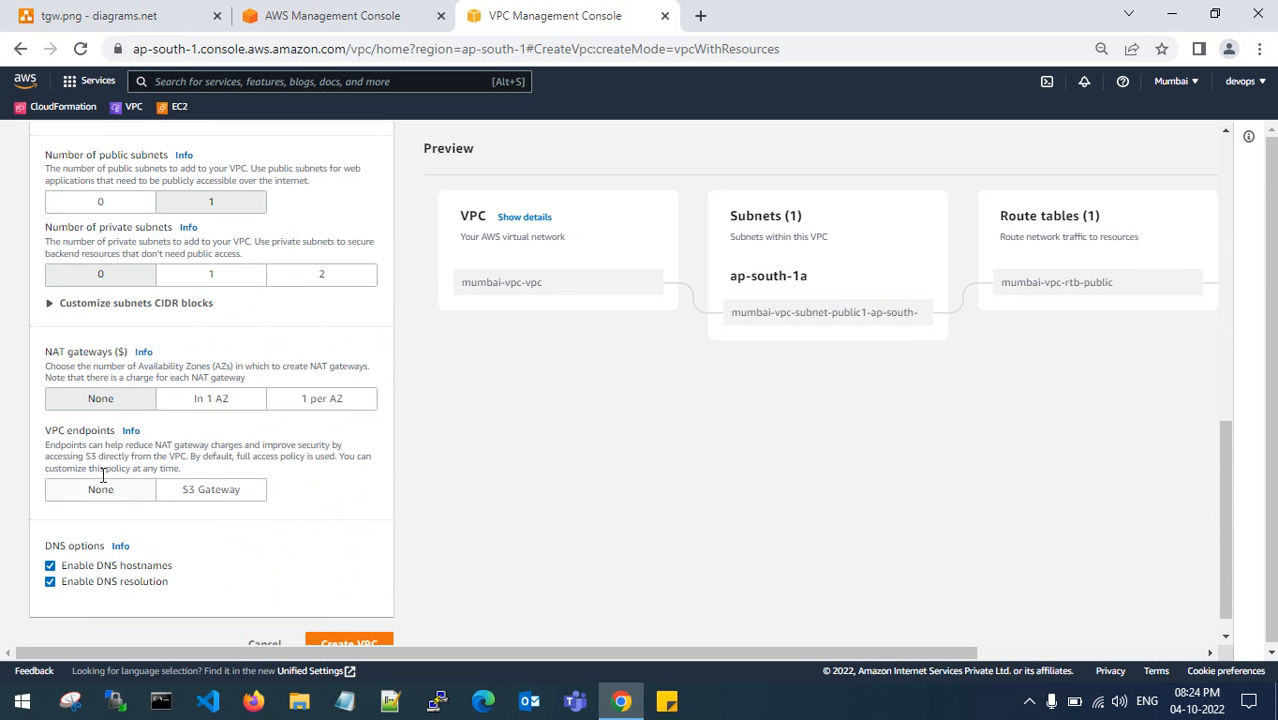
pyautogui.scroll(-1, 213, 478)
pyautogui.click(355, 621)
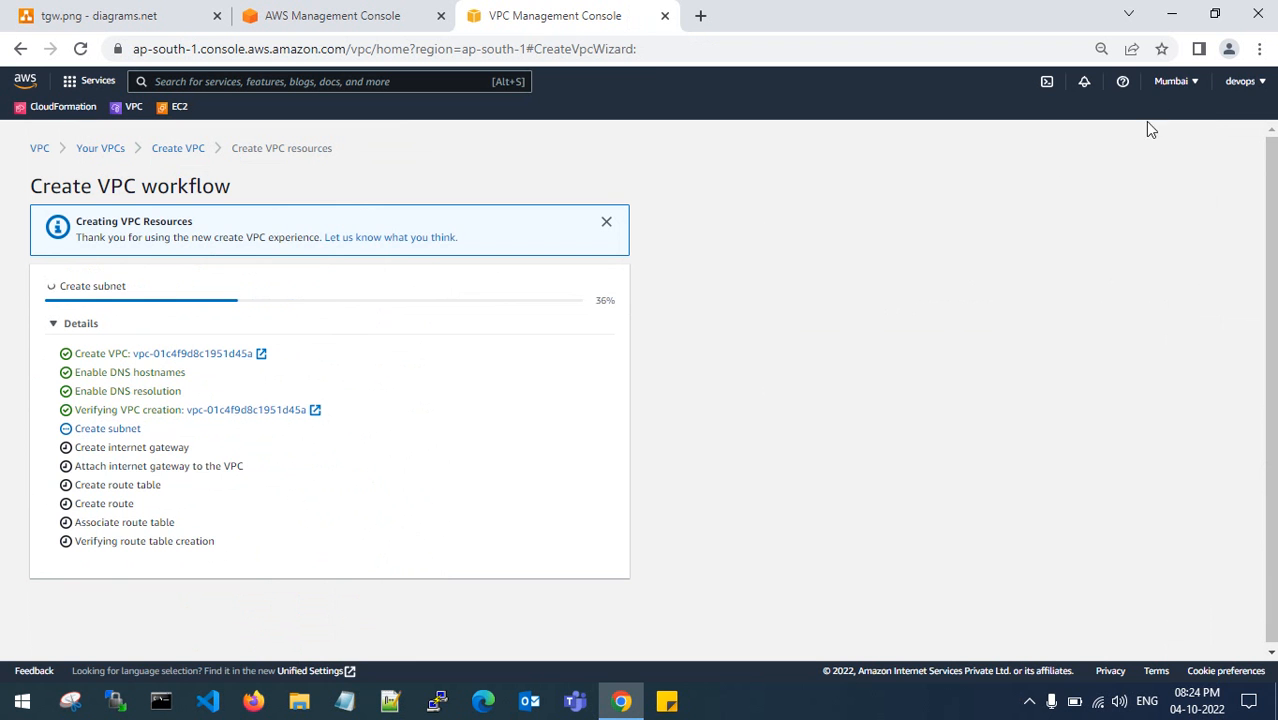
# Open the N. Virginia region's VPC creation page and the Mumbai EC2 console in separate browser tabs.
pyautogui.click(1172, 81)
pyautogui.rightClick(1058, 124)
pyautogui.click(1125, 131)
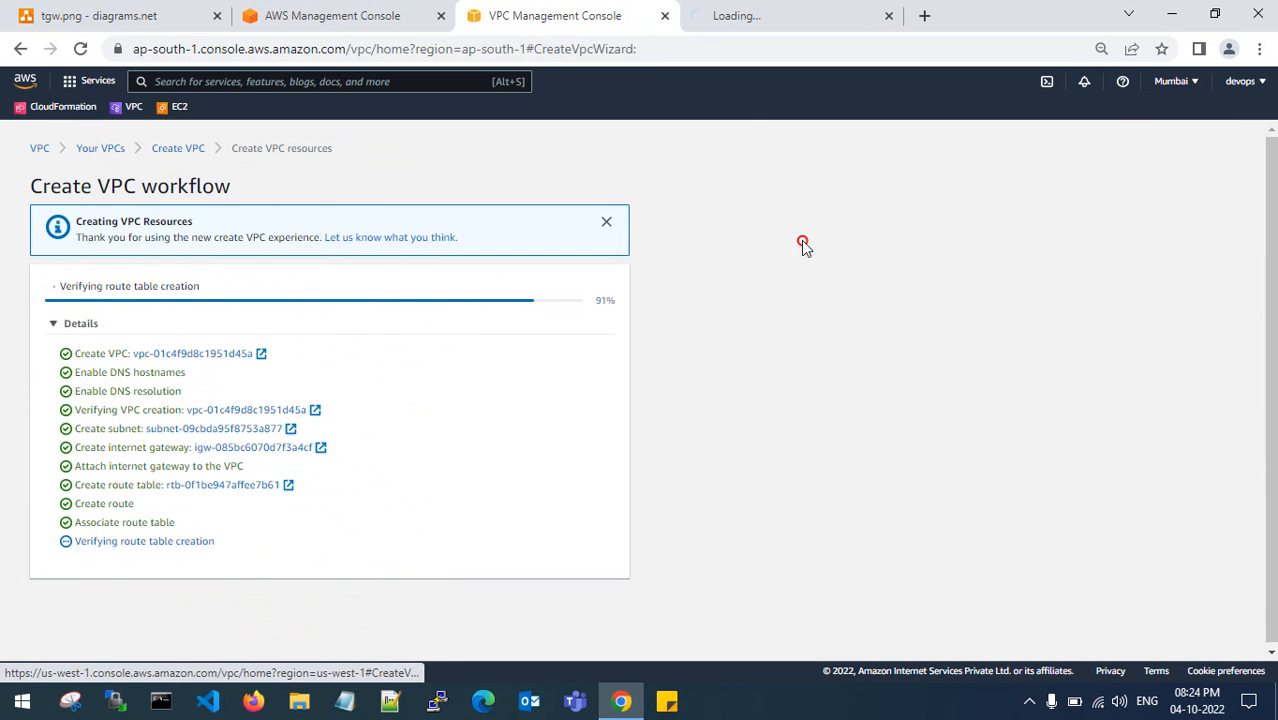
pyautogui.rightClick(175, 107)
pyautogui.click(218, 122)
pyautogui.click(755, 12)
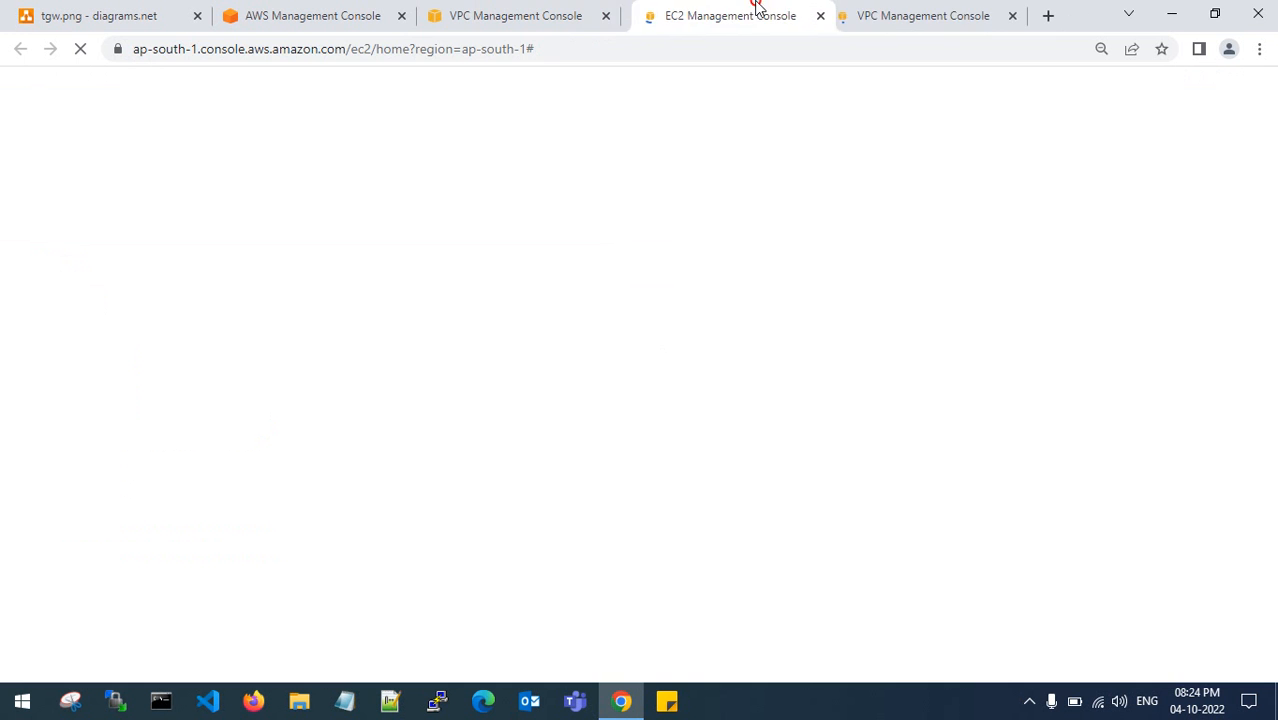
pyautogui.click(898, 10)
# Check the new Mumbai VPC's IPv4 CIDR in the list of VPCs, and return to the N. Virginia VPC creation form.
pyautogui.click(530, 15)
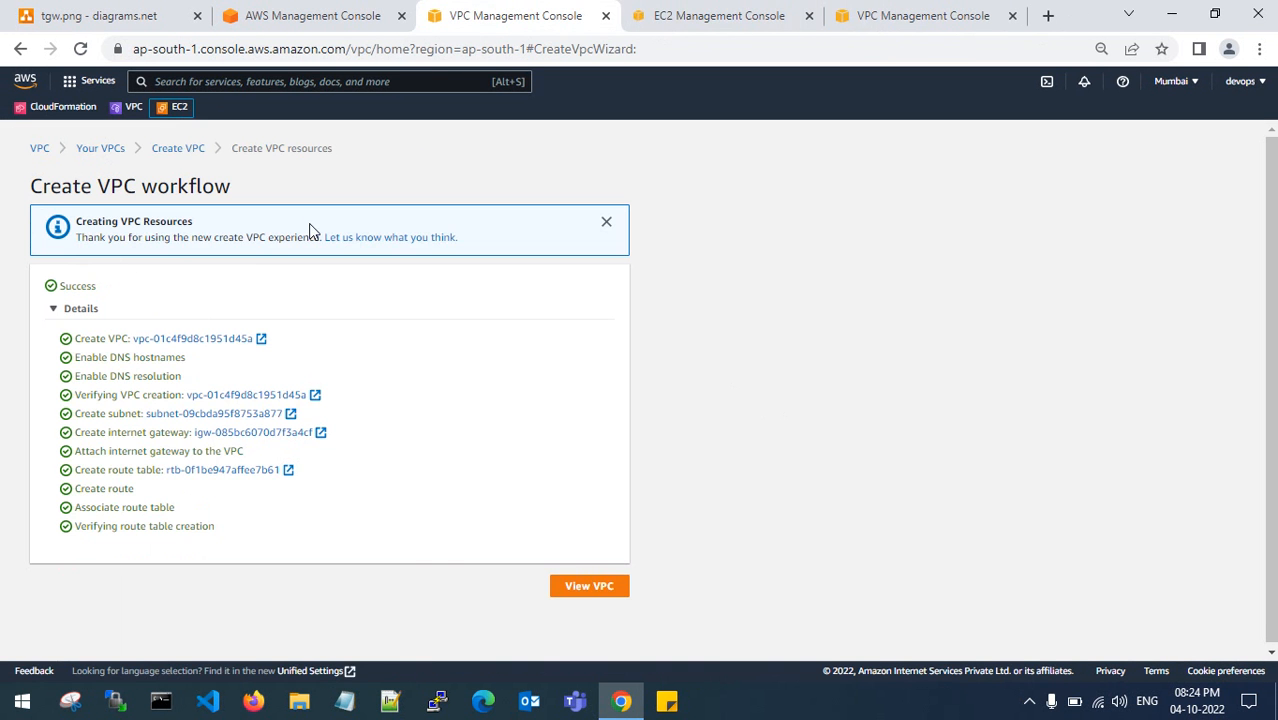
pyautogui.click(588, 587)
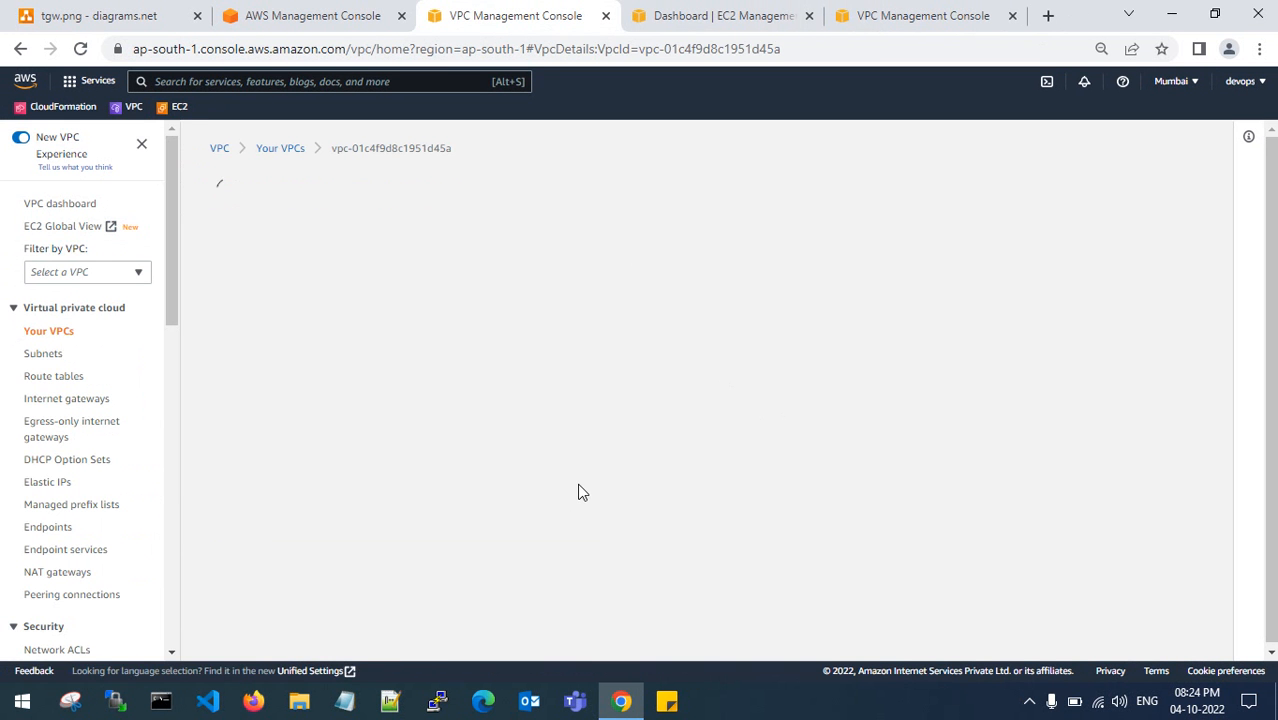
pyautogui.click(280, 148)
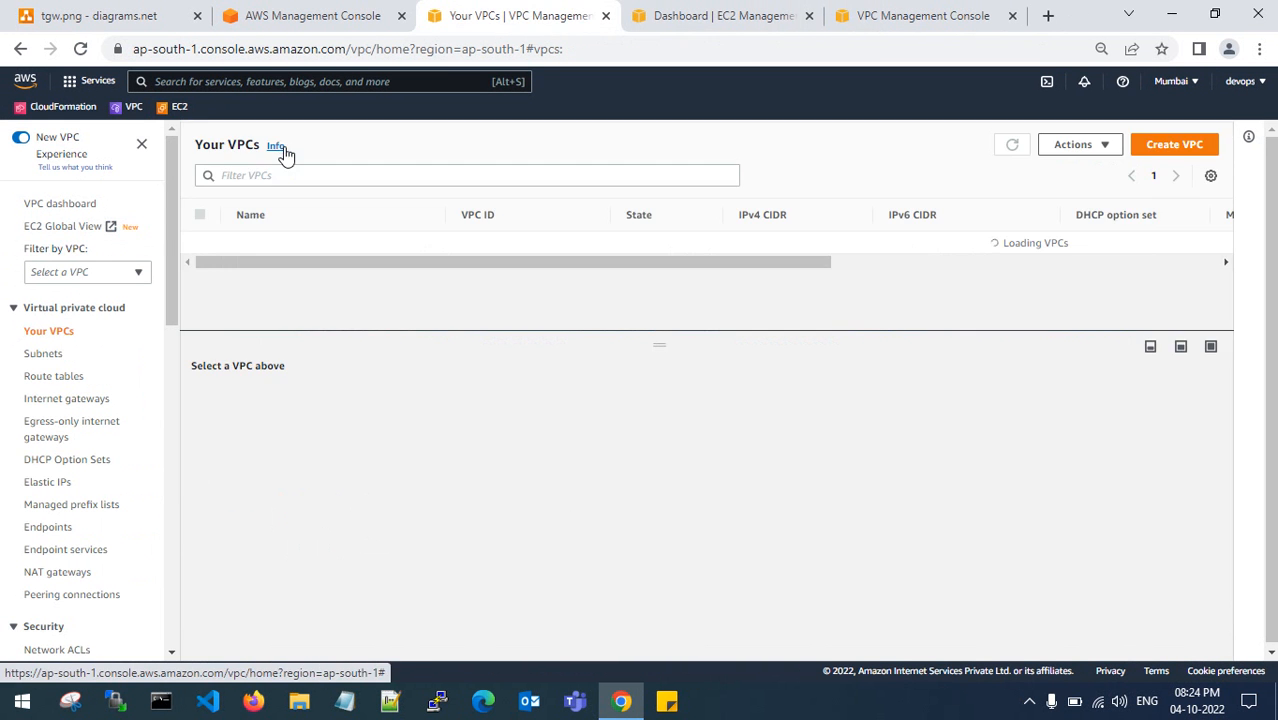
pyautogui.moveTo(801, 243); pyautogui.dragTo(736, 242)
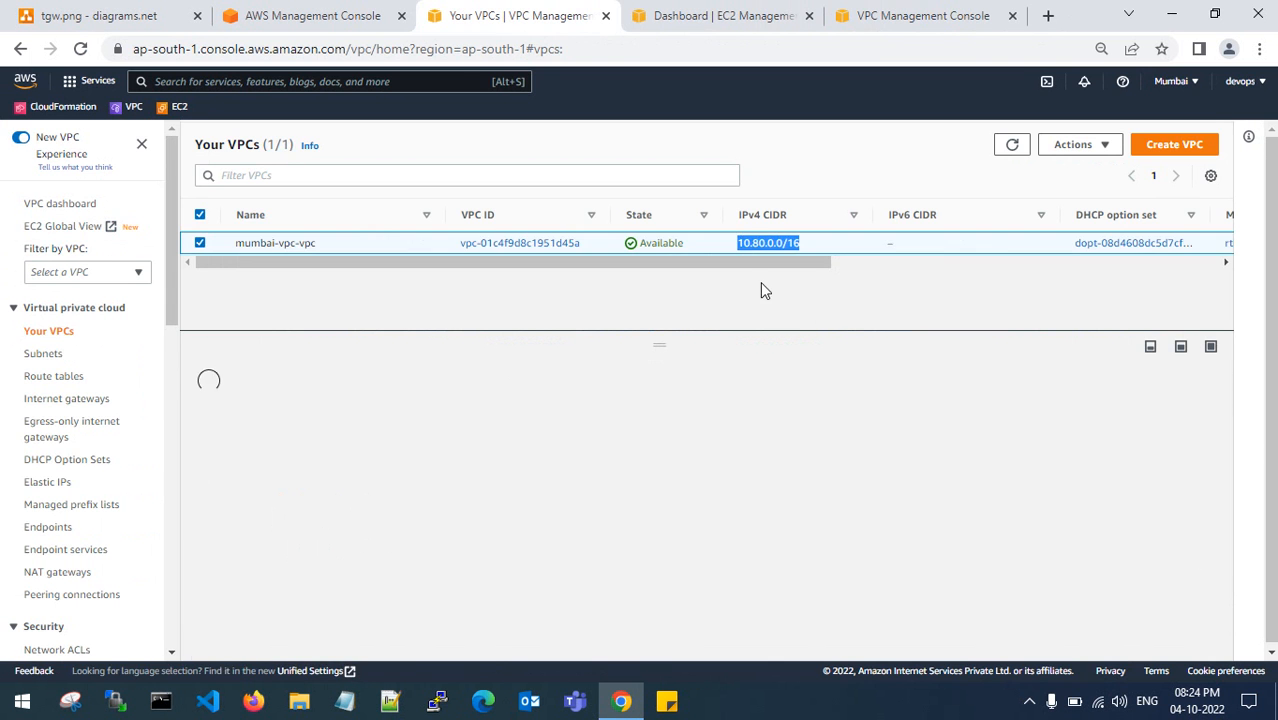
pyautogui.click(914, 7)
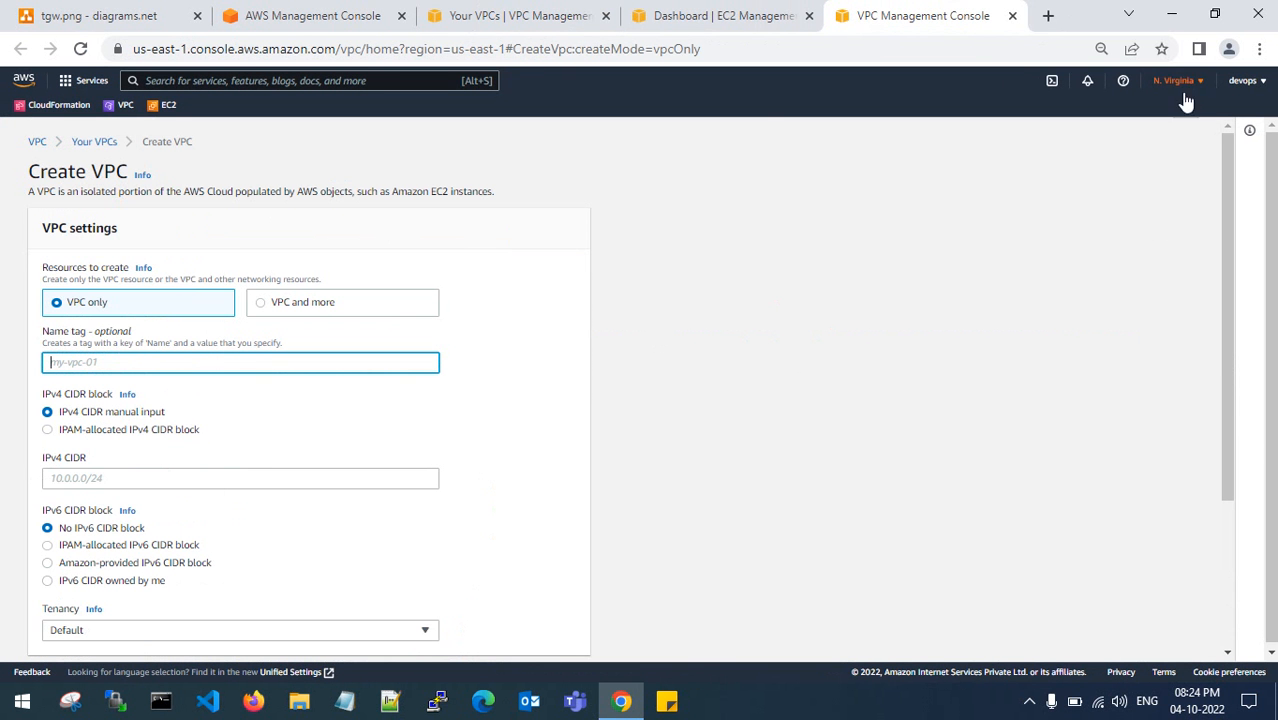
pyautogui.click(125, 361)
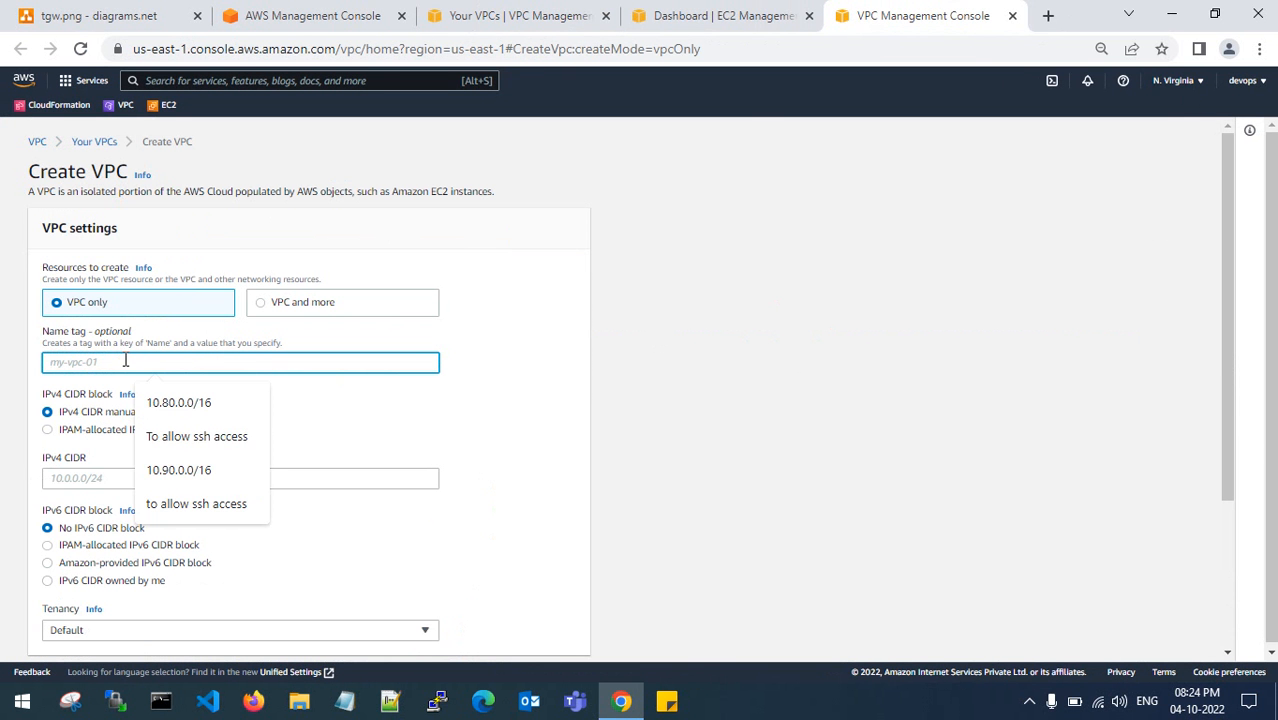
pyautogui.write('virginia-vpc')
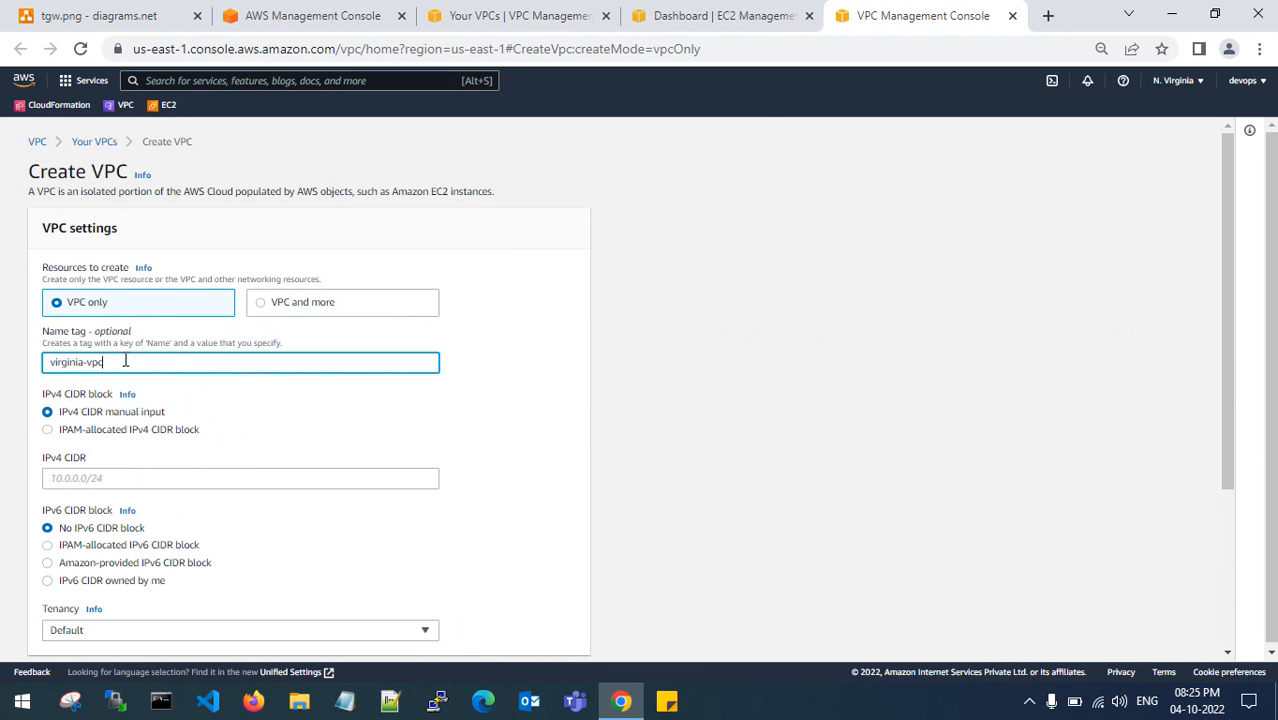
pyautogui.write('north-')
pyautogui.scroll(-1, 144, 369)
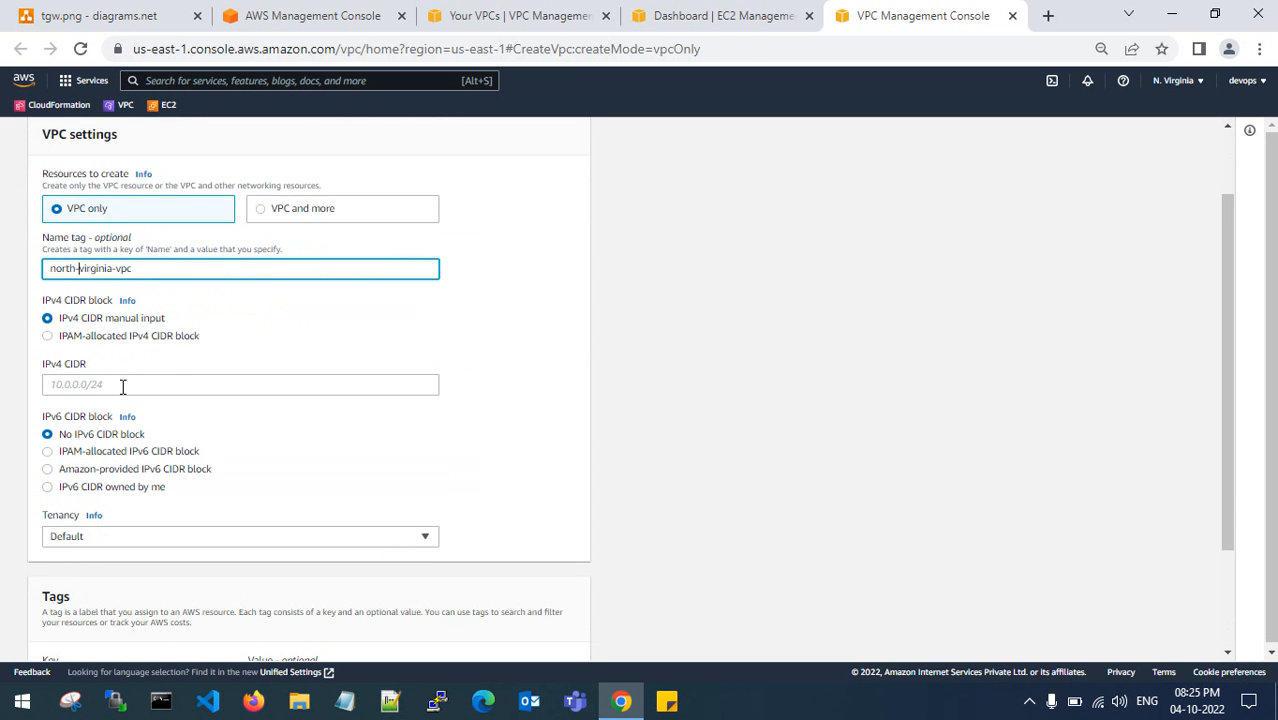
# Choose to create the N. Virginia VPC and more, with north-virginia-vpc as the auto-generated name tag.
pyautogui.click(263, 212)
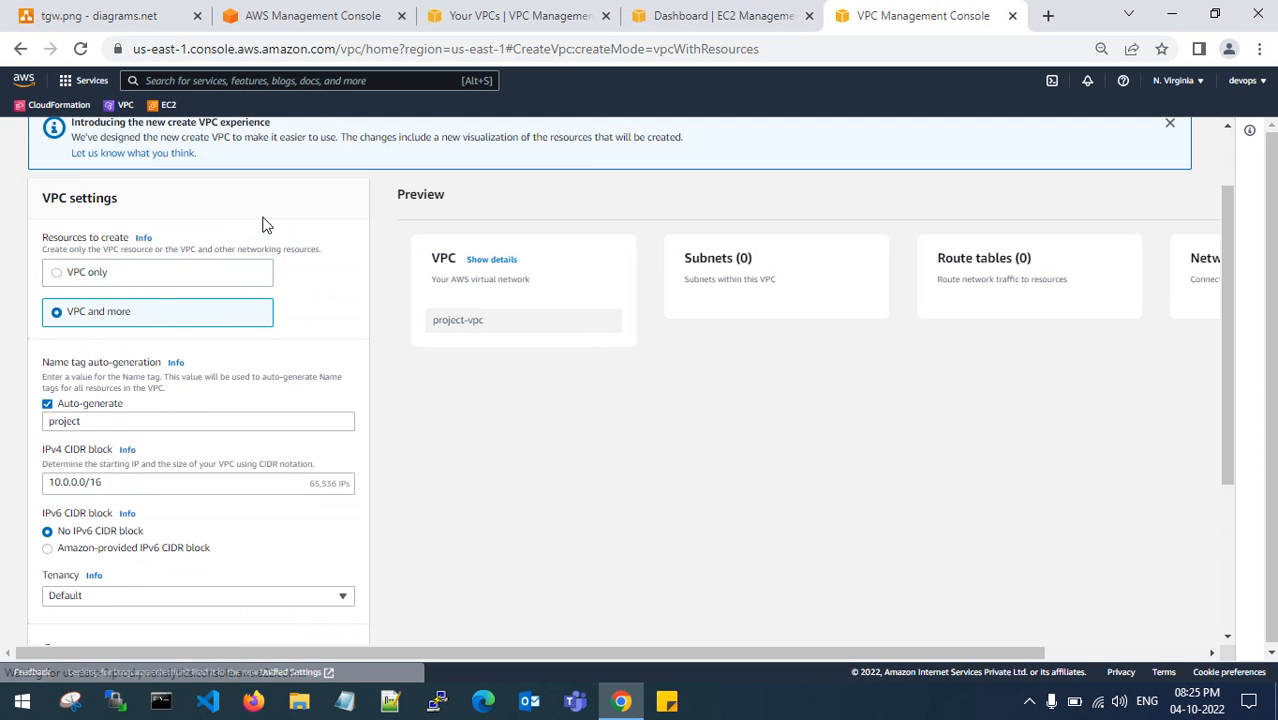
pyautogui.moveTo(90, 422); pyautogui.dragTo(42, 428)
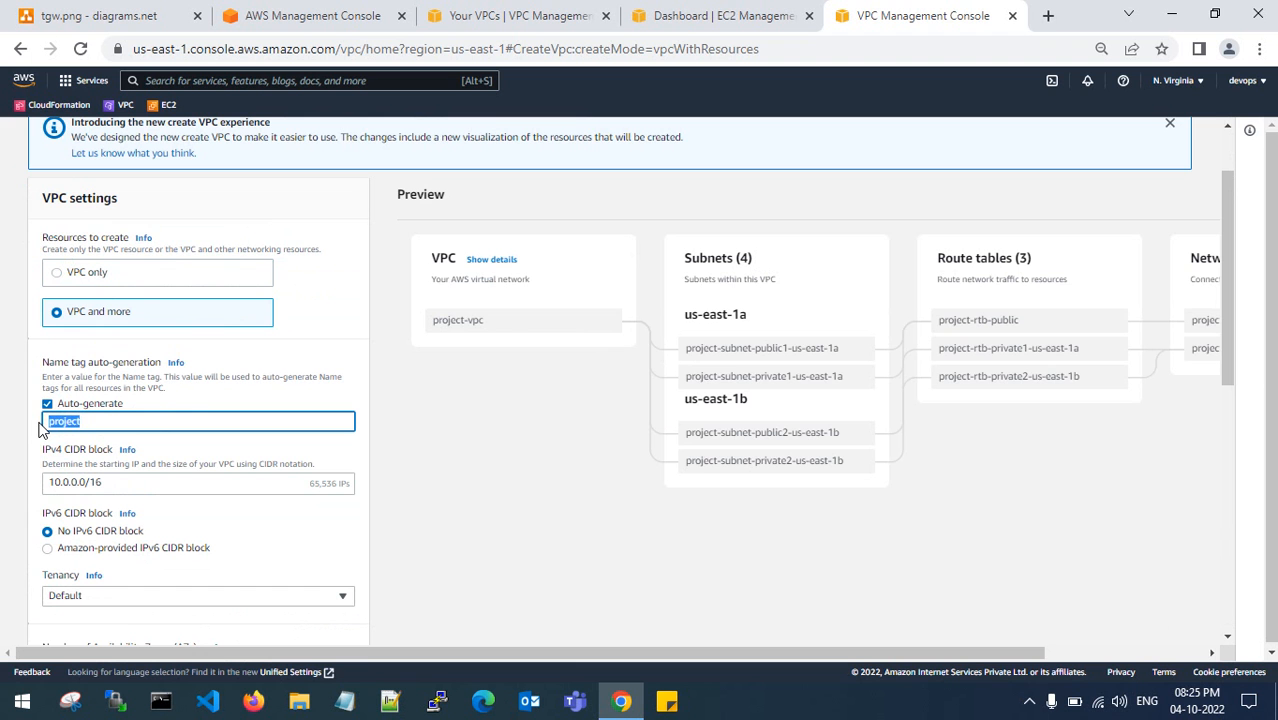
pyautogui.write('not')
pyautogui.press('BackSpace')
pyautogui.write('rth')
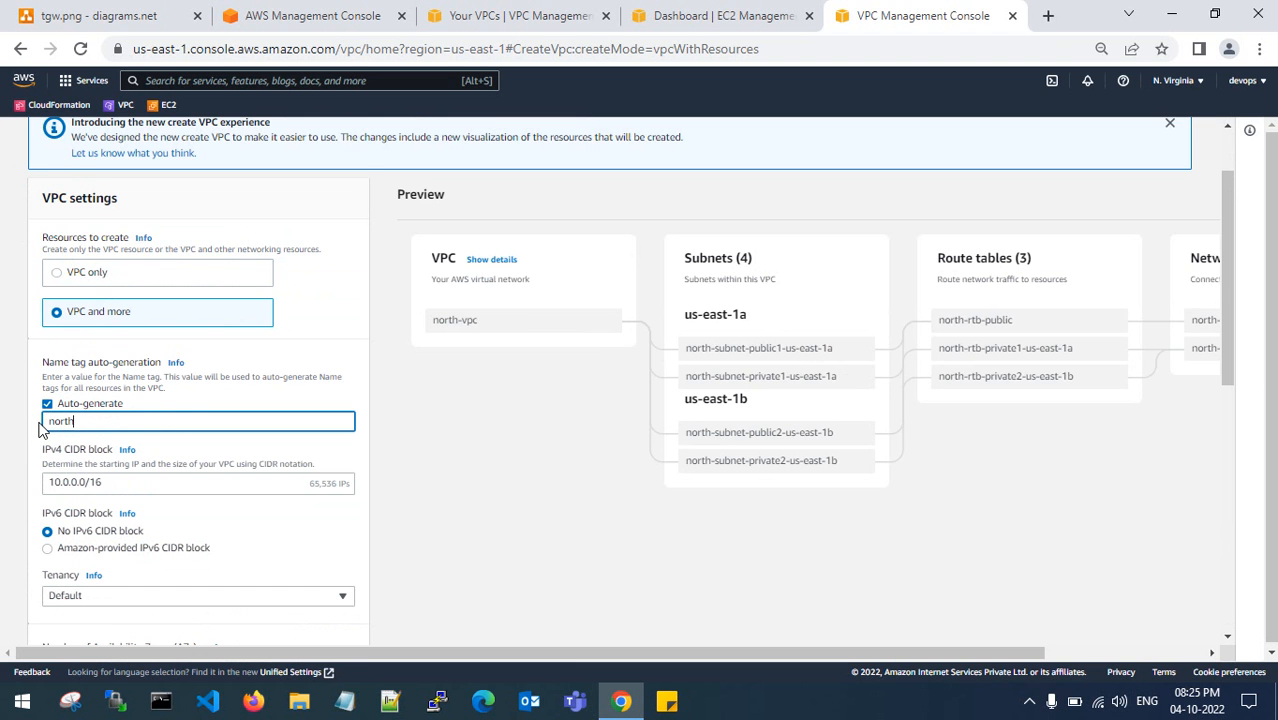
pyautogui.write('-virginia')
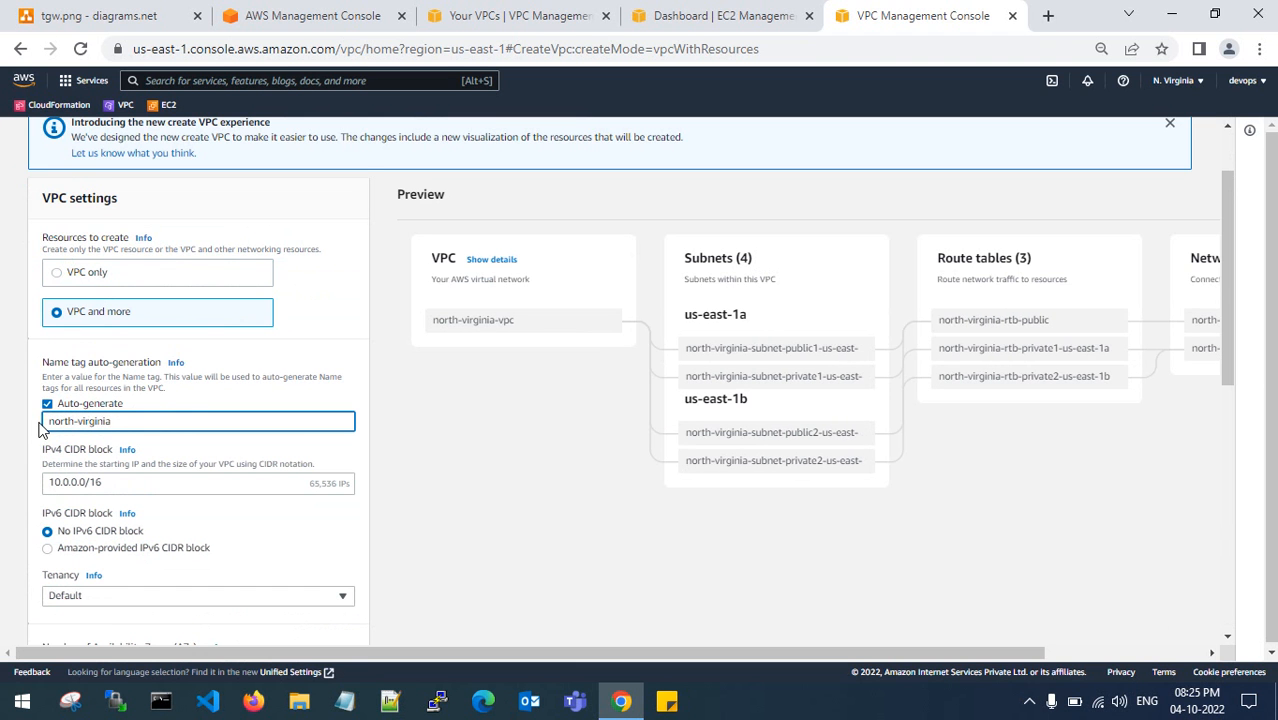
pyautogui.write('-vopc')
pyautogui.press('BackSpace')
pyautogui.press('BackSpace')
pyautogui.press('BackSpace')
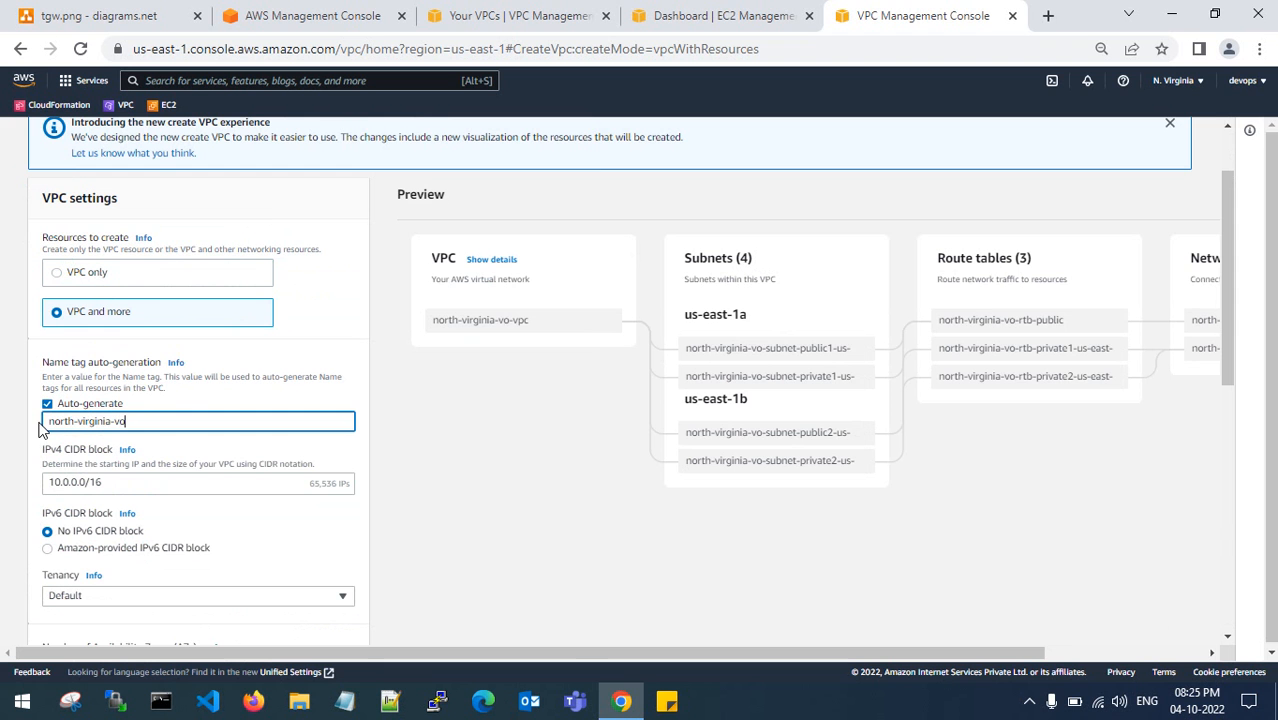
pyautogui.write('pc')
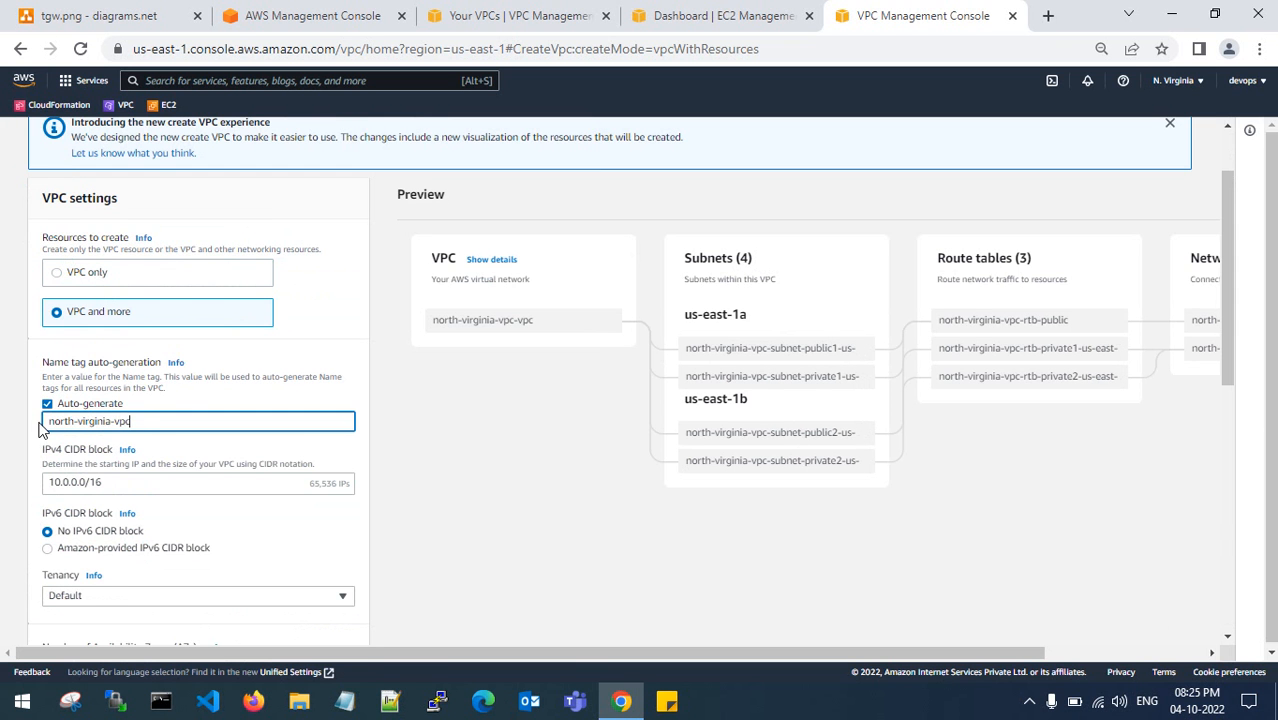
# Set the N. Virginia VPC's IPv4 CIDR block to 10.90.0.0/16.
pyautogui.click(64, 484)
pyautogui.write('5')
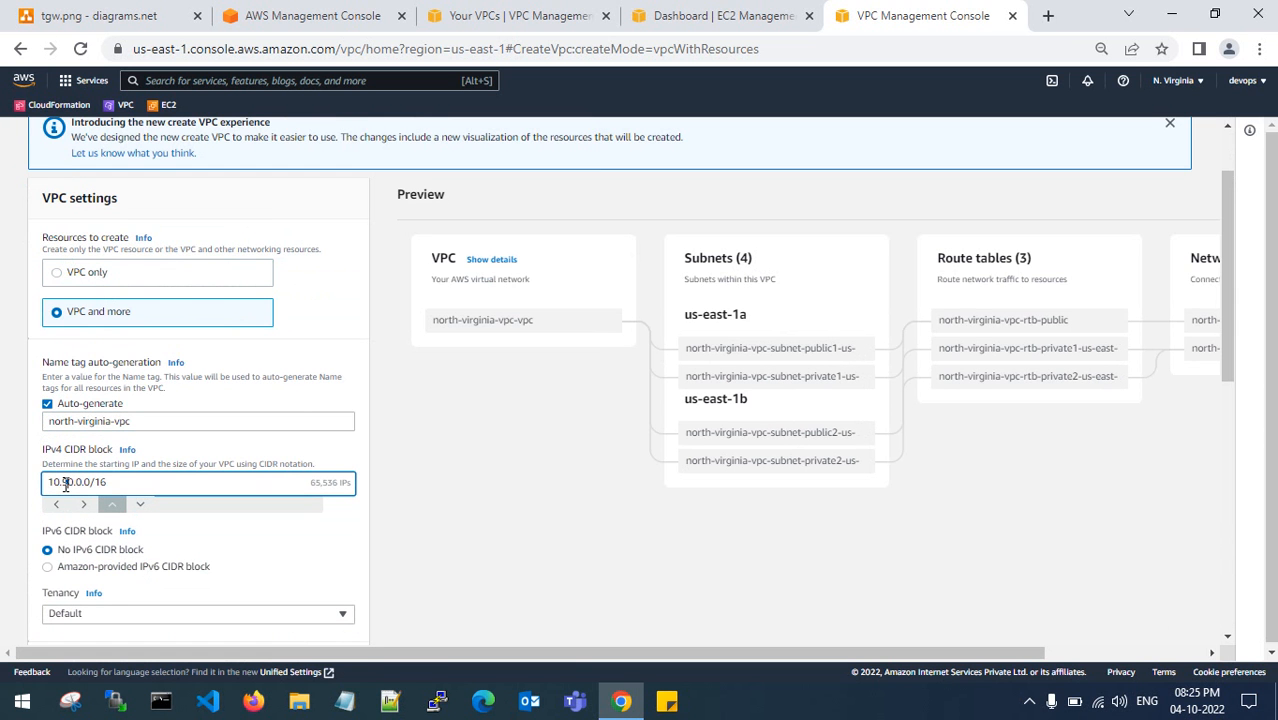
pyautogui.scroll(-3, 282, 466)
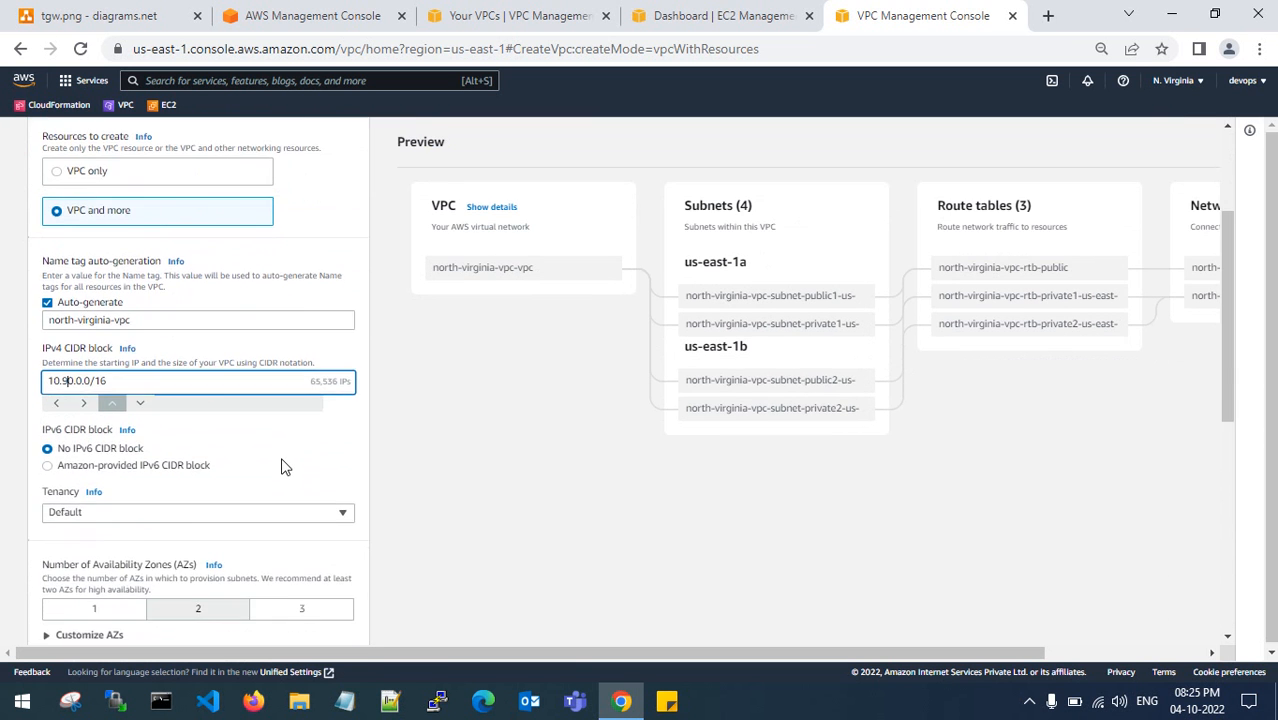
pyautogui.click(263, 373)
pyautogui.scroll(-1, 150, 430)
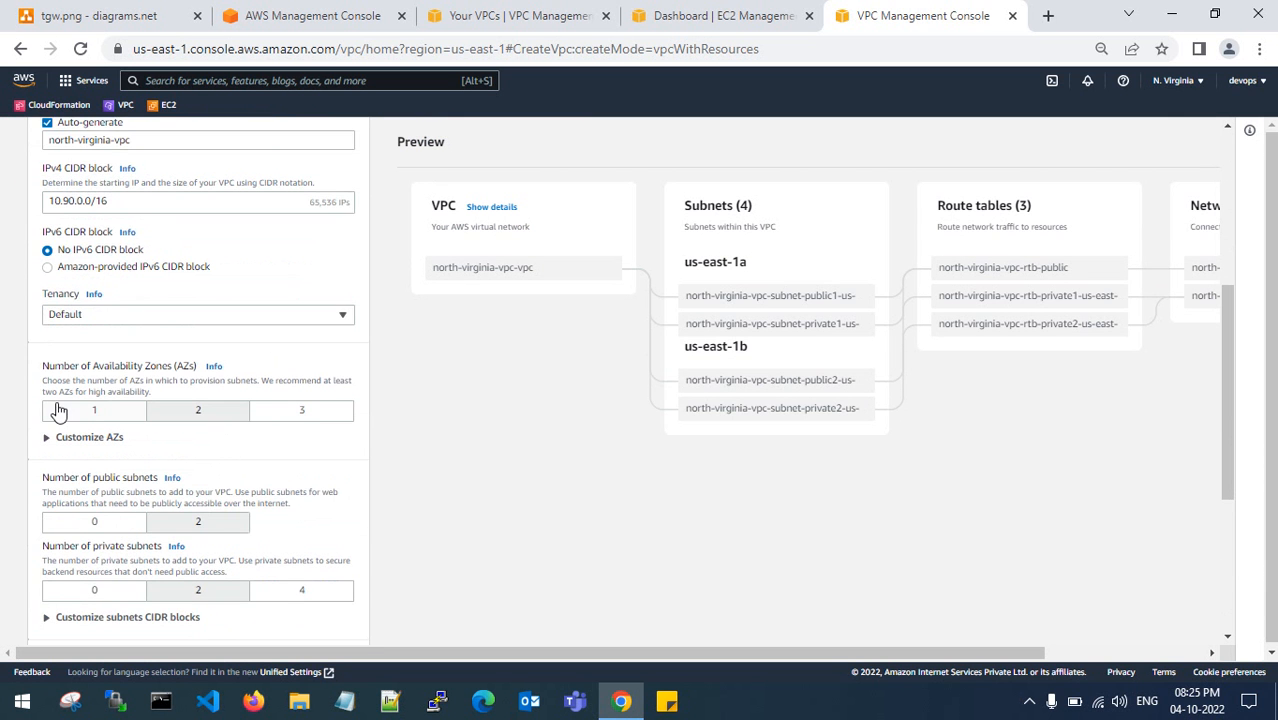
# Limit the N. Virginia VPC to 1 Availability Zone with 1 public subnet and 0 private subnets.
pyautogui.click(100, 408)
pyautogui.scroll(-2, 160, 300)
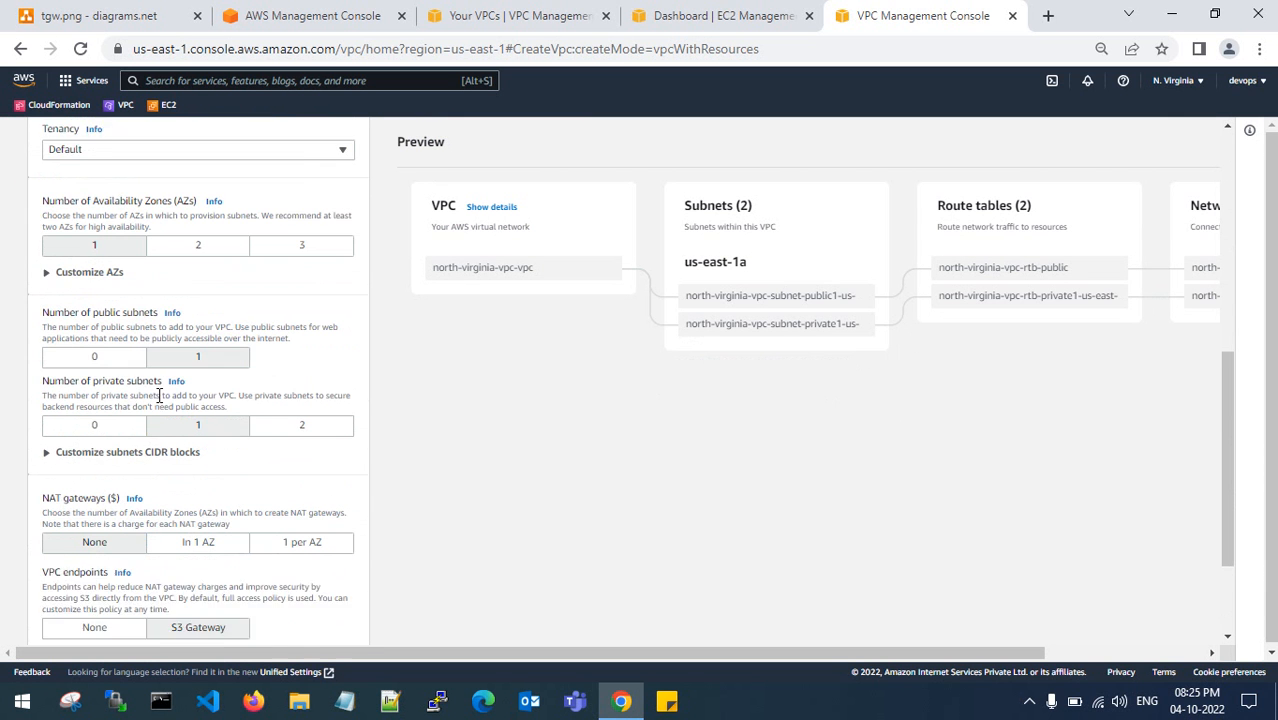
pyautogui.click(126, 340)
pyautogui.click(214, 334)
pyautogui.click(96, 404)
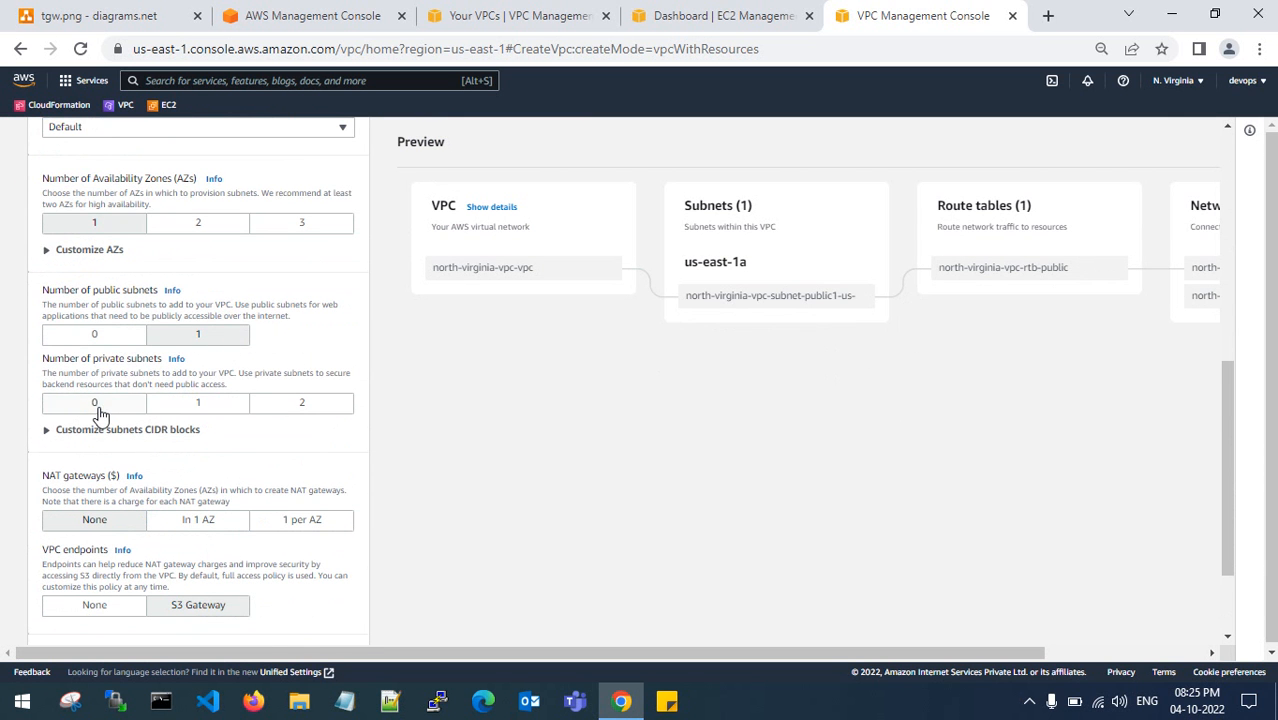
# Set the VPC endpoints to None and create the N. Virginia VPC.
pyautogui.scroll(-1, 121, 410)
pyautogui.click(115, 513)
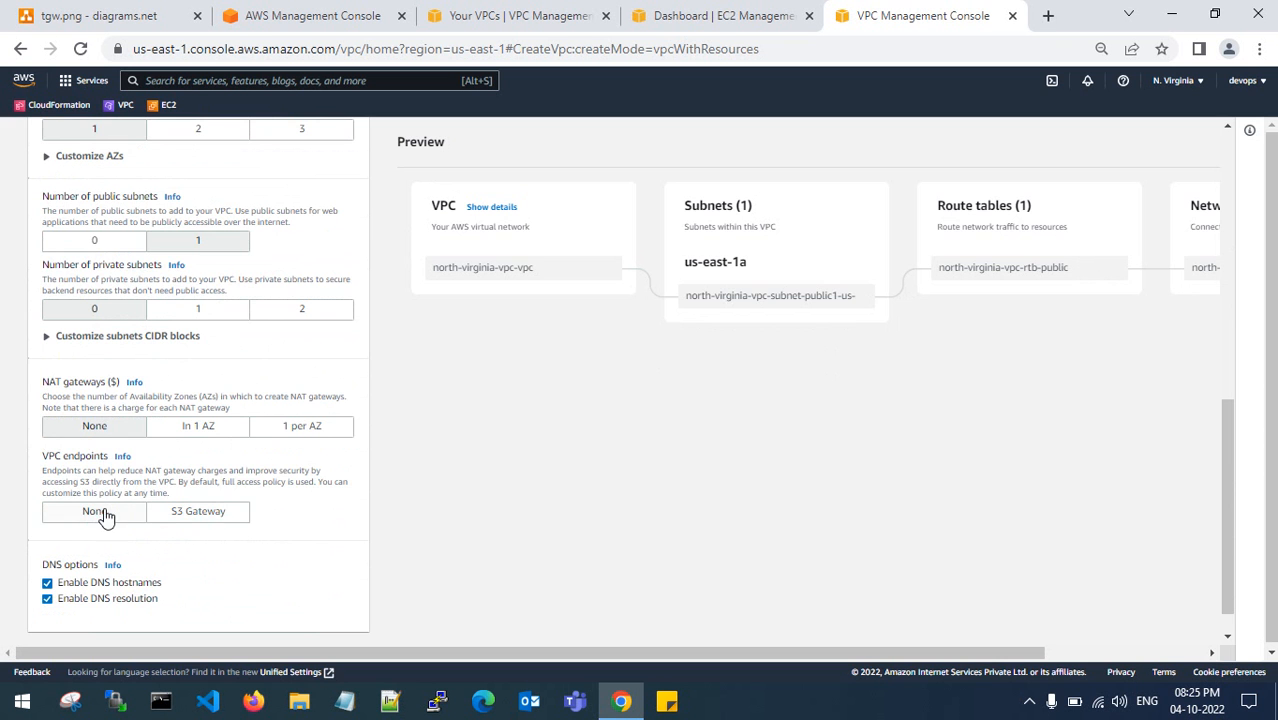
pyautogui.scroll(-1, 260, 523)
pyautogui.click(334, 620)
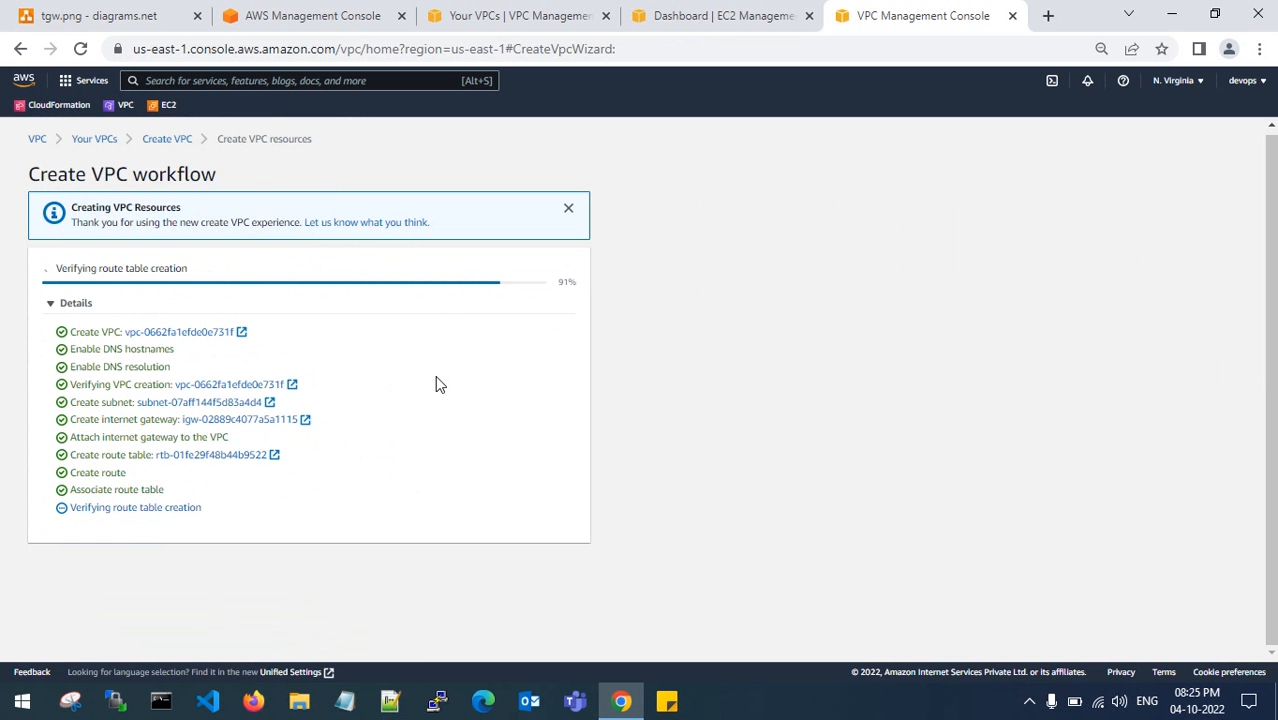
# View the new N. Virginia VPC's details and the VPC lists of both regions.
pyautogui.click(551, 553)
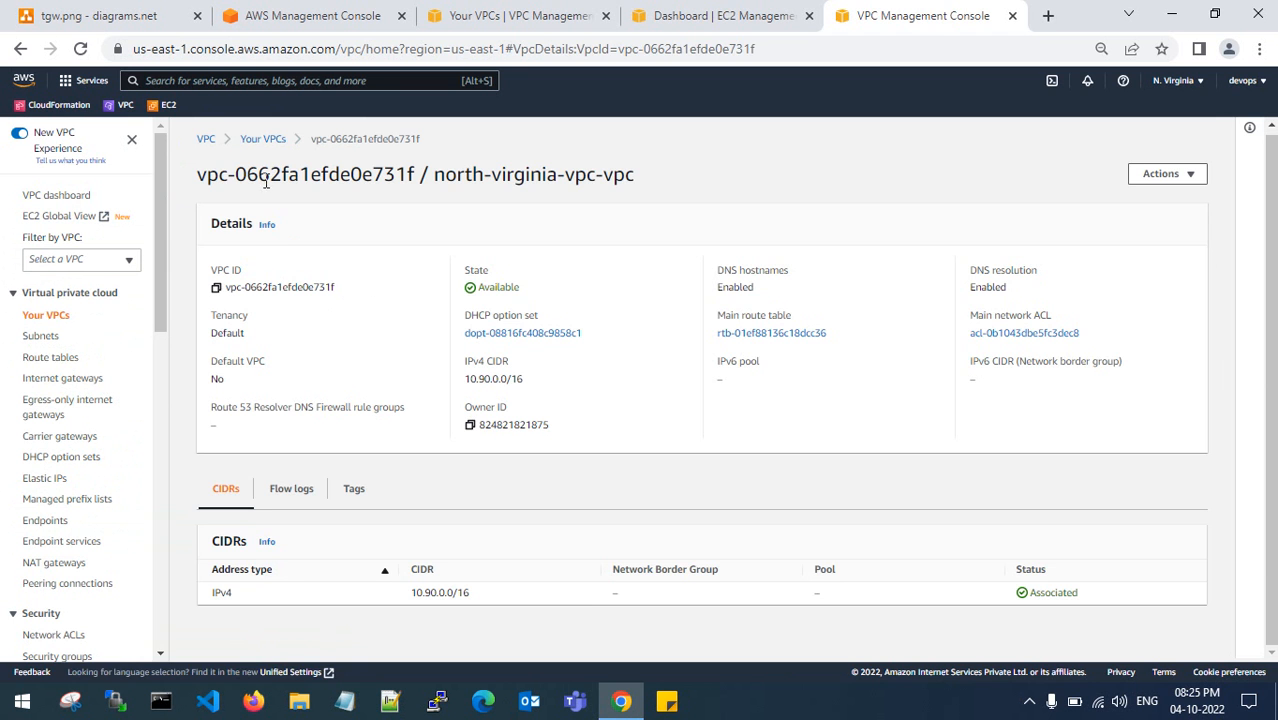
pyautogui.click(266, 140)
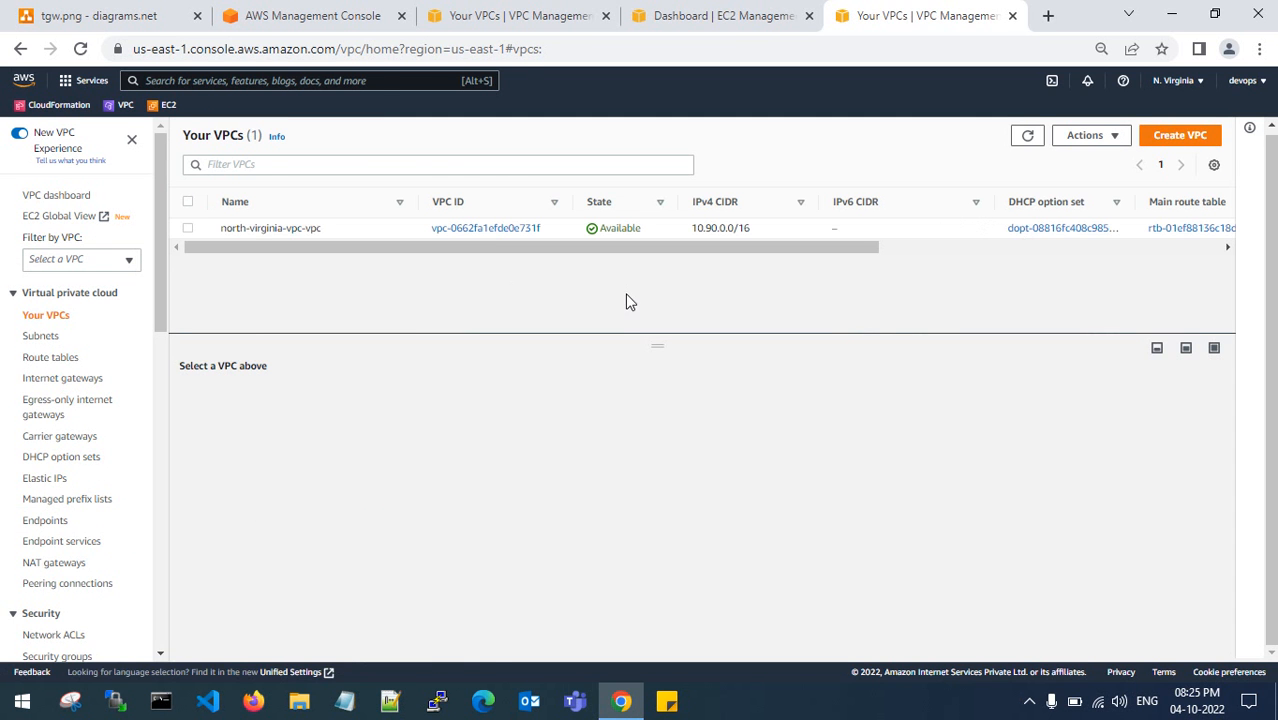
pyautogui.click(513, 15)
# Open the Mumbai EC2 instances list, remove the running-state filter and start launching a new instance.
pyautogui.click(684, 15)
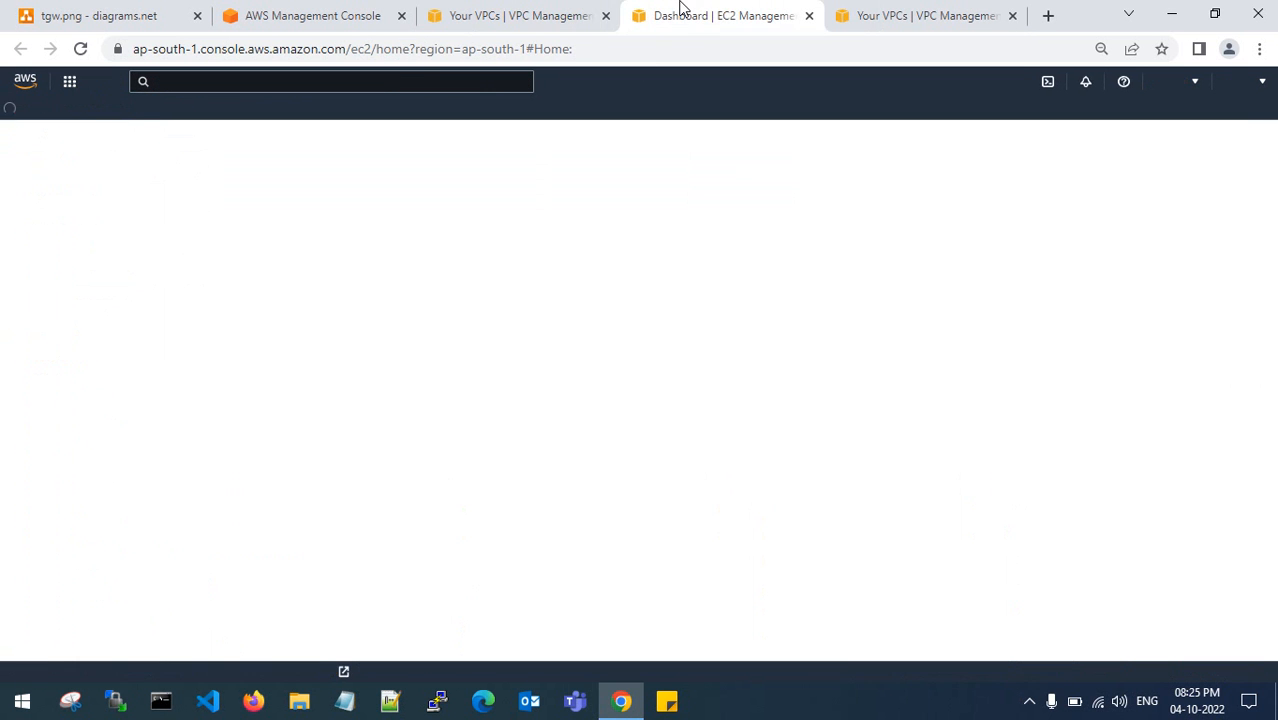
pyautogui.click(292, 236)
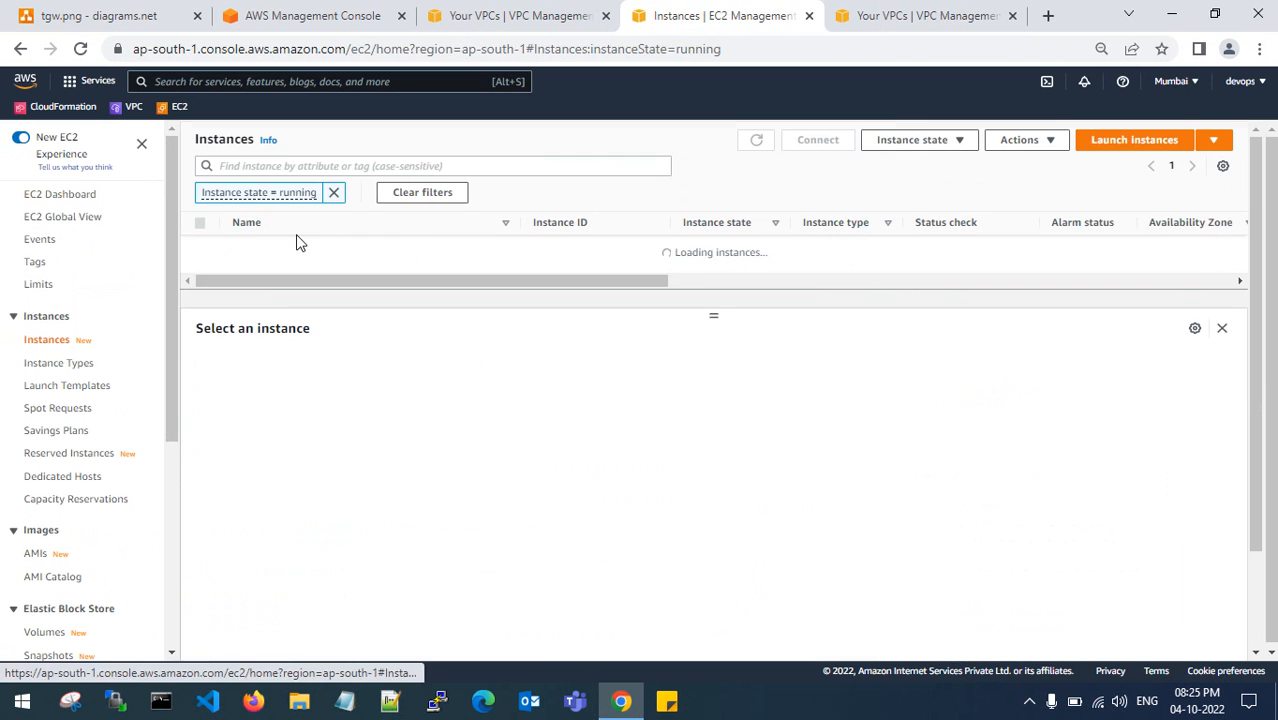
pyautogui.click(333, 192)
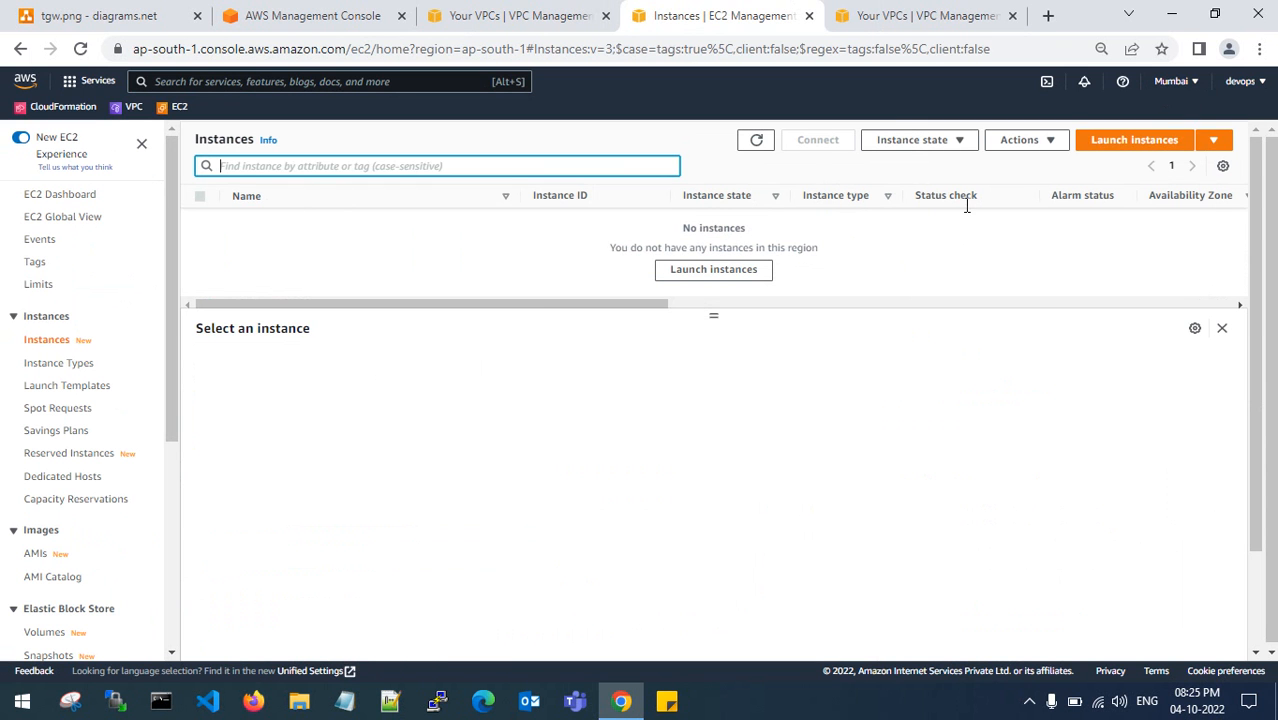
pyautogui.click(1116, 142)
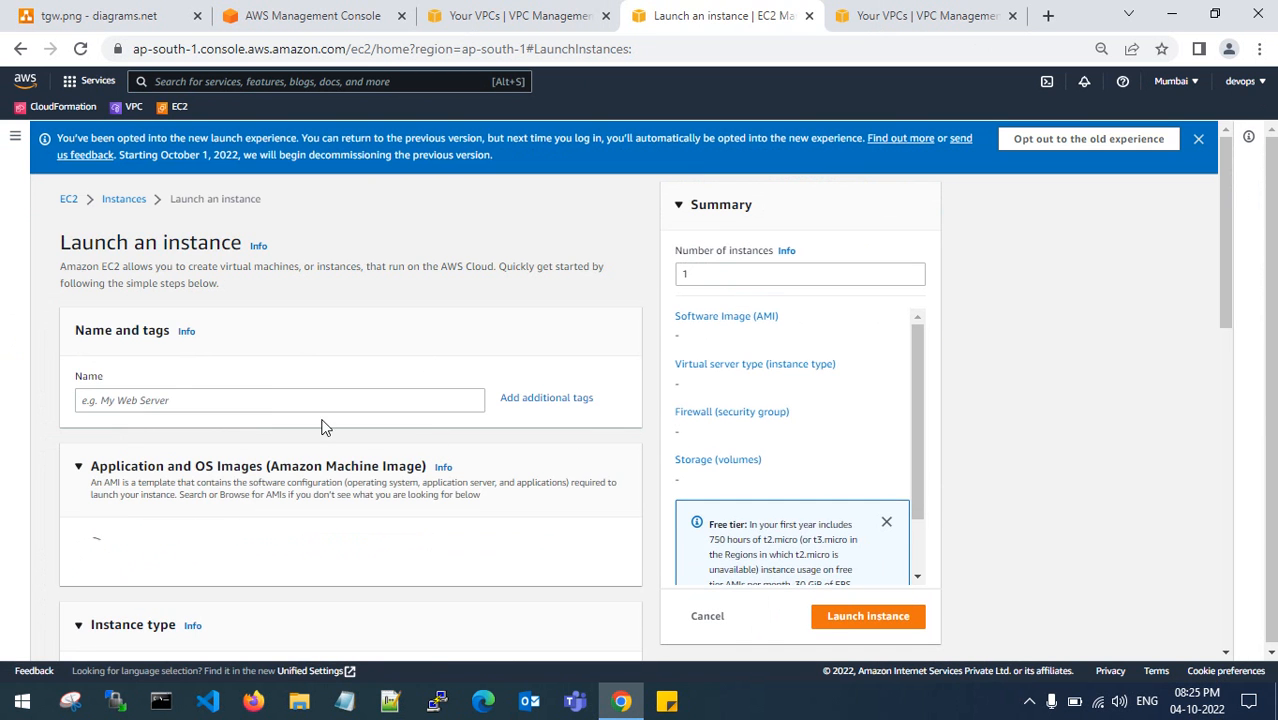
# Name the Mumbai instance mumbai-server and select the existing test key pair for login.
pyautogui.click(268, 398)
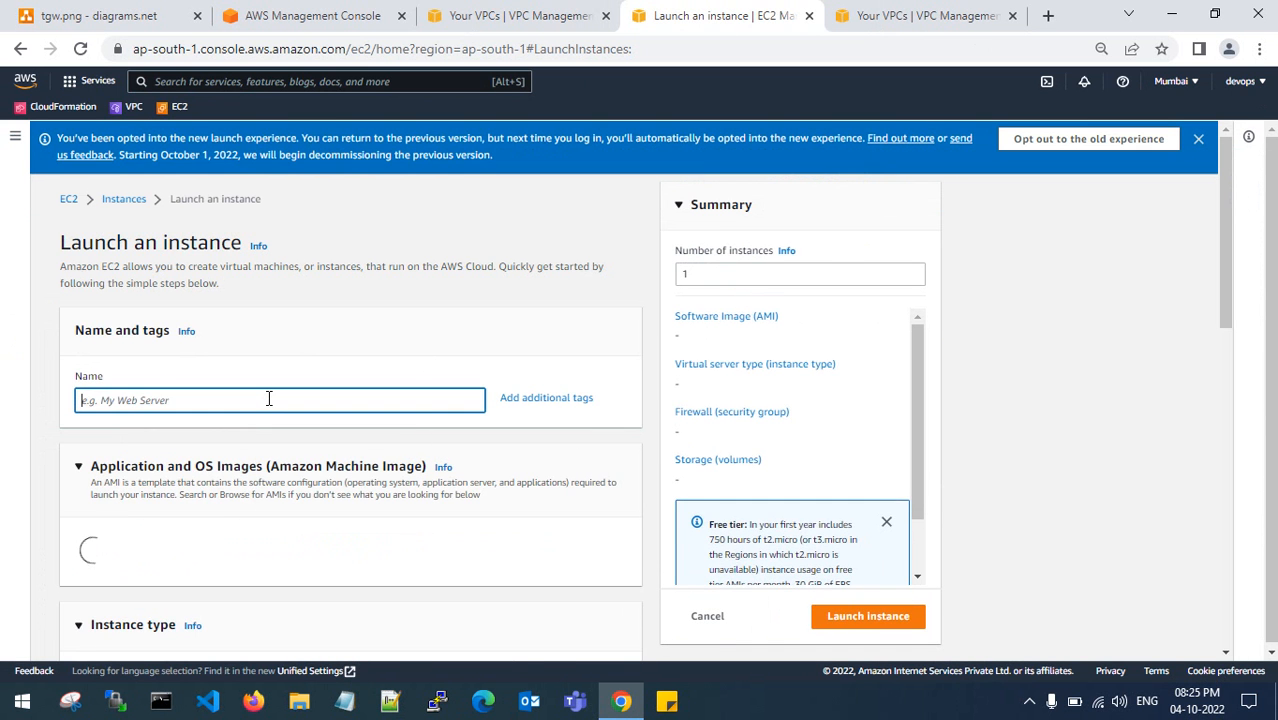
pyautogui.write('mumbai-server')
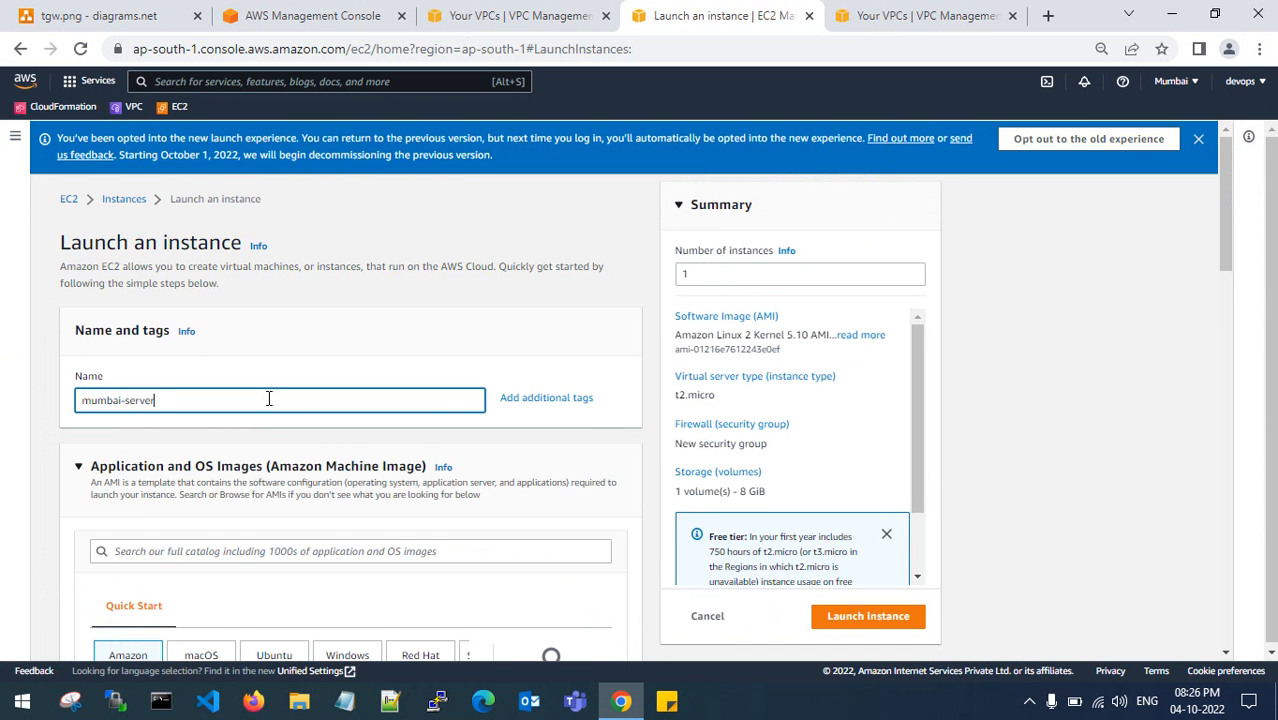
pyautogui.scroll(-8, 268, 400)
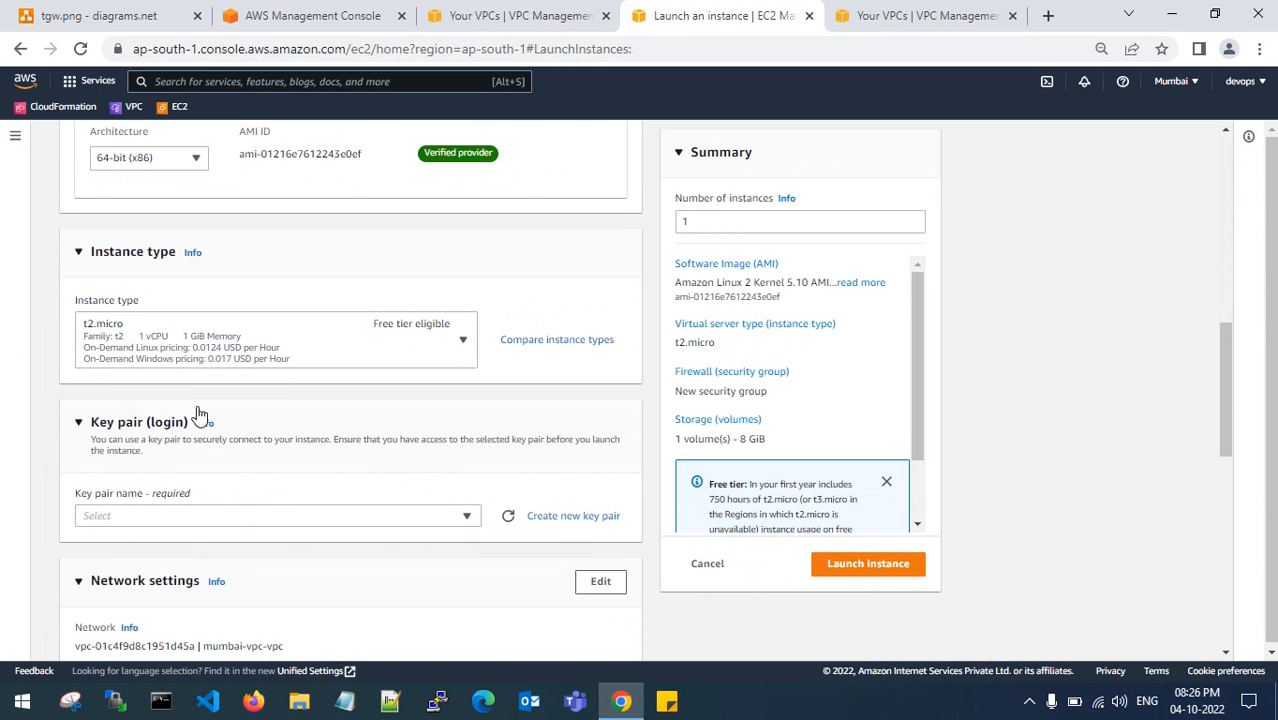
pyautogui.click(260, 516)
pyautogui.scroll(-1, 230, 516)
pyautogui.click(208, 507)
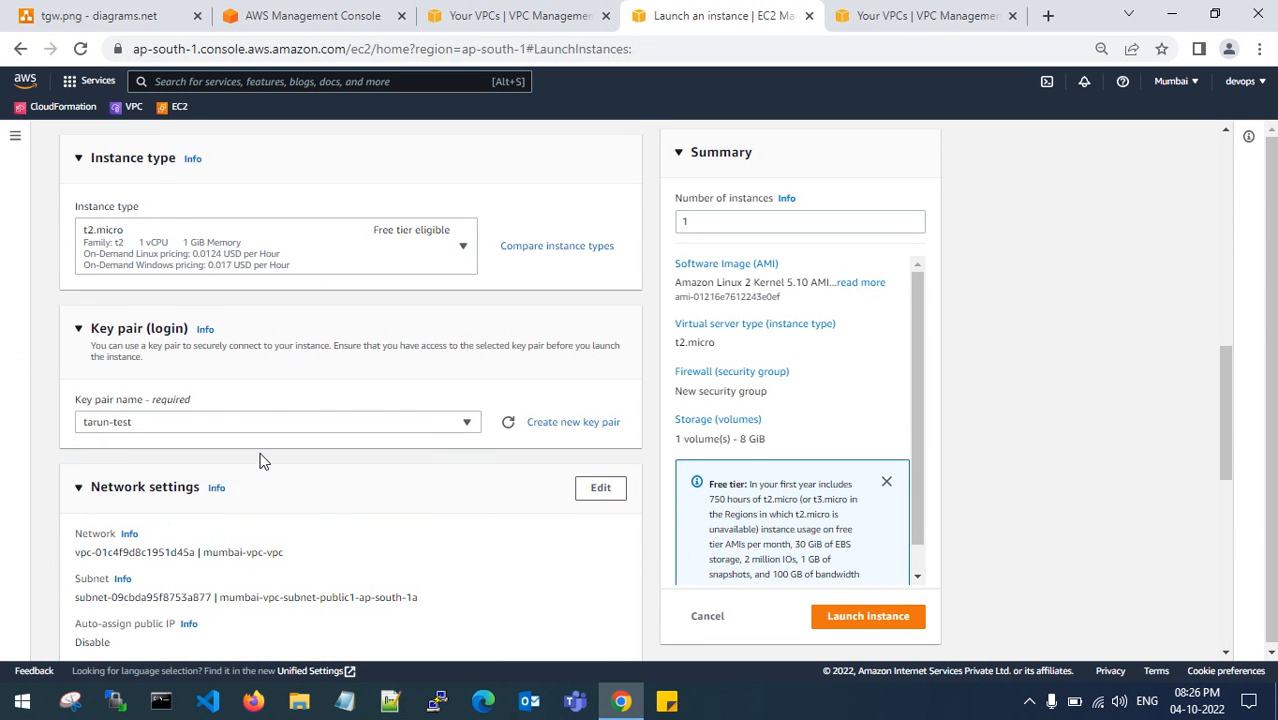
# Edit the Mumbai instance's network settings, keeping the mumbai-vpc public subnet, and enable auto-assign public IP.
pyautogui.scroll(-2, 357, 377)
pyautogui.click(600, 312)
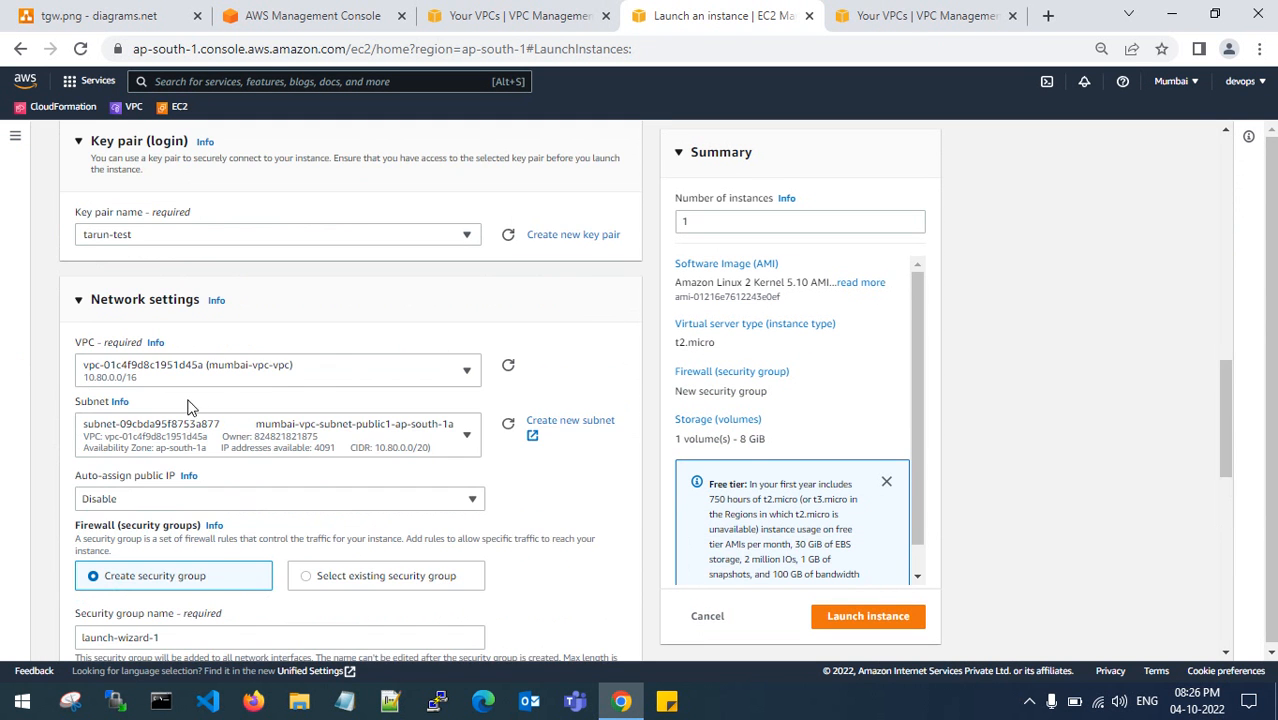
pyautogui.scroll(-1, 312, 375)
pyautogui.click(352, 343)
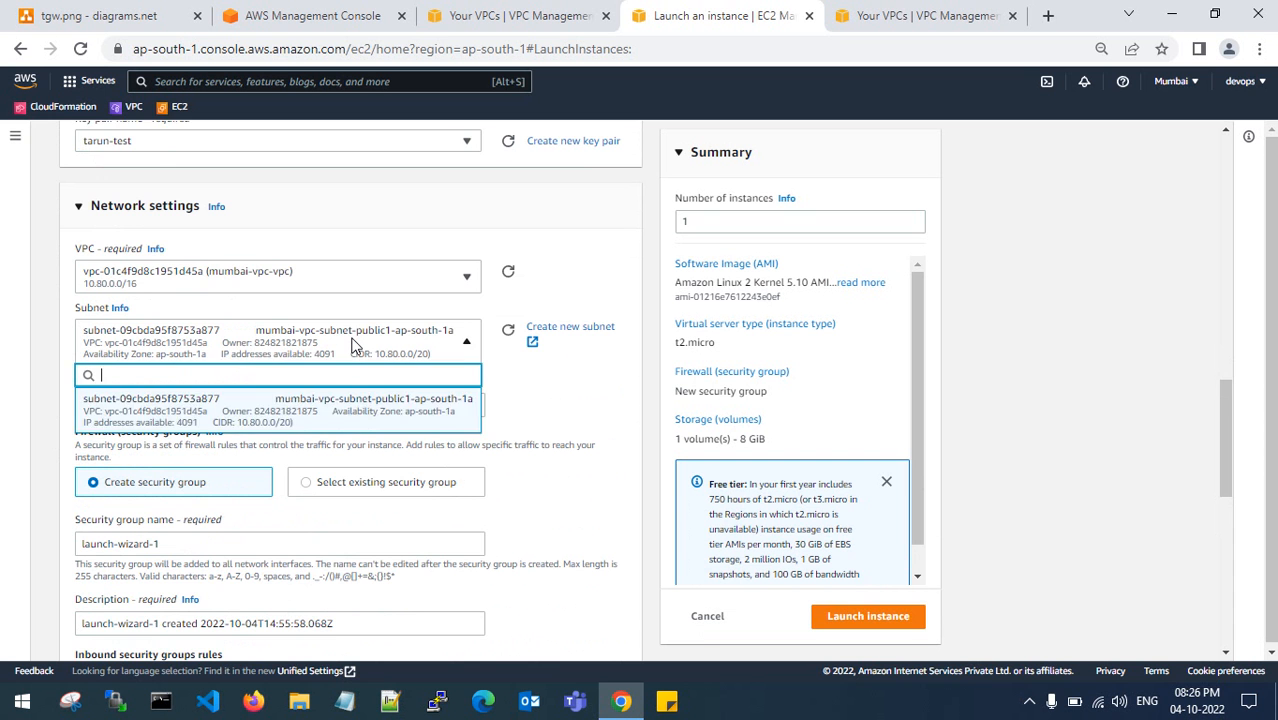
pyautogui.click(352, 343)
pyautogui.scroll(-1, 352, 345)
pyautogui.click(271, 312)
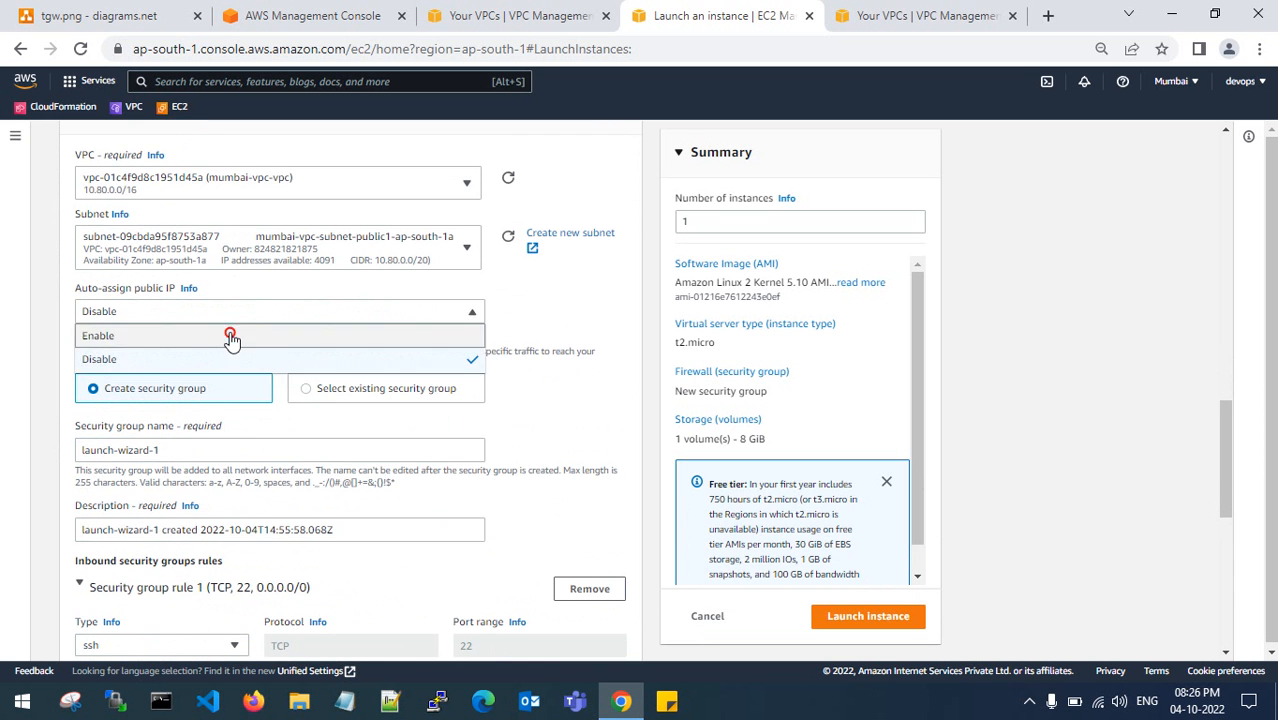
pyautogui.click(231, 333)
# Set both the name and the description of the Mumbai instance's new security group to "to open world".
pyautogui.scroll(-1, 231, 338)
pyautogui.moveTo(166, 356); pyautogui.dragTo(89, 356)
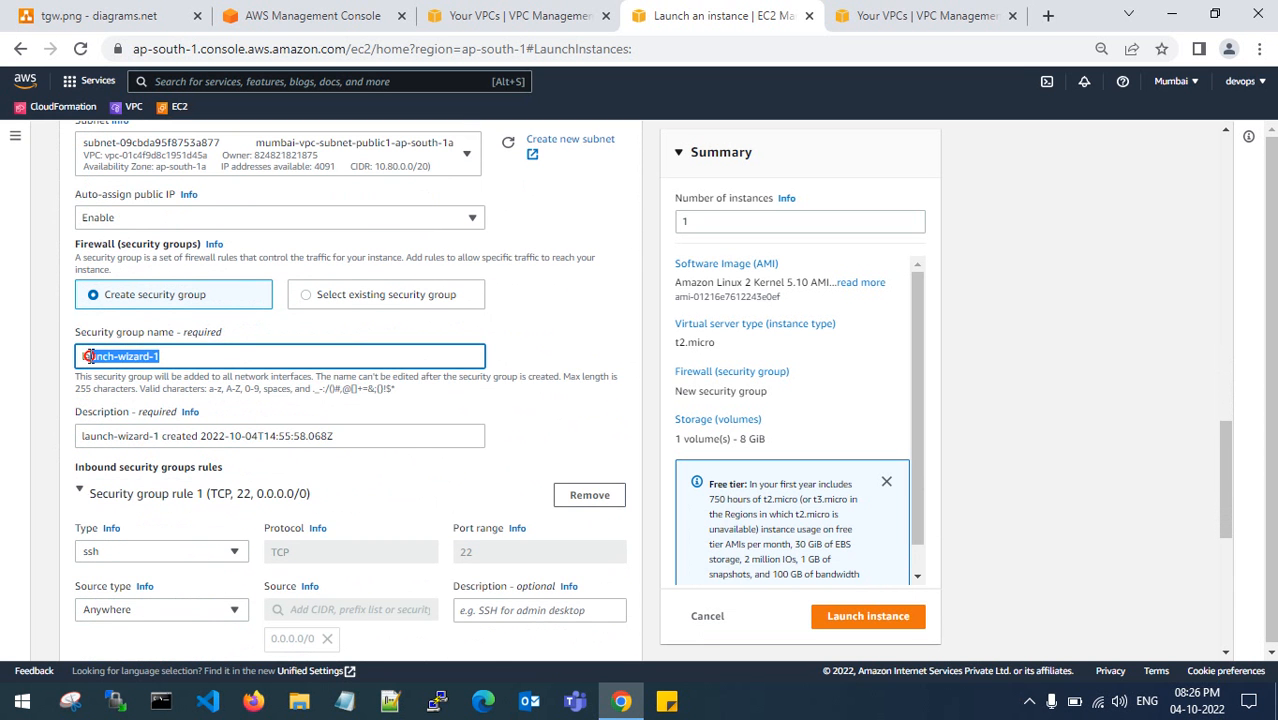
pyautogui.write('tc')
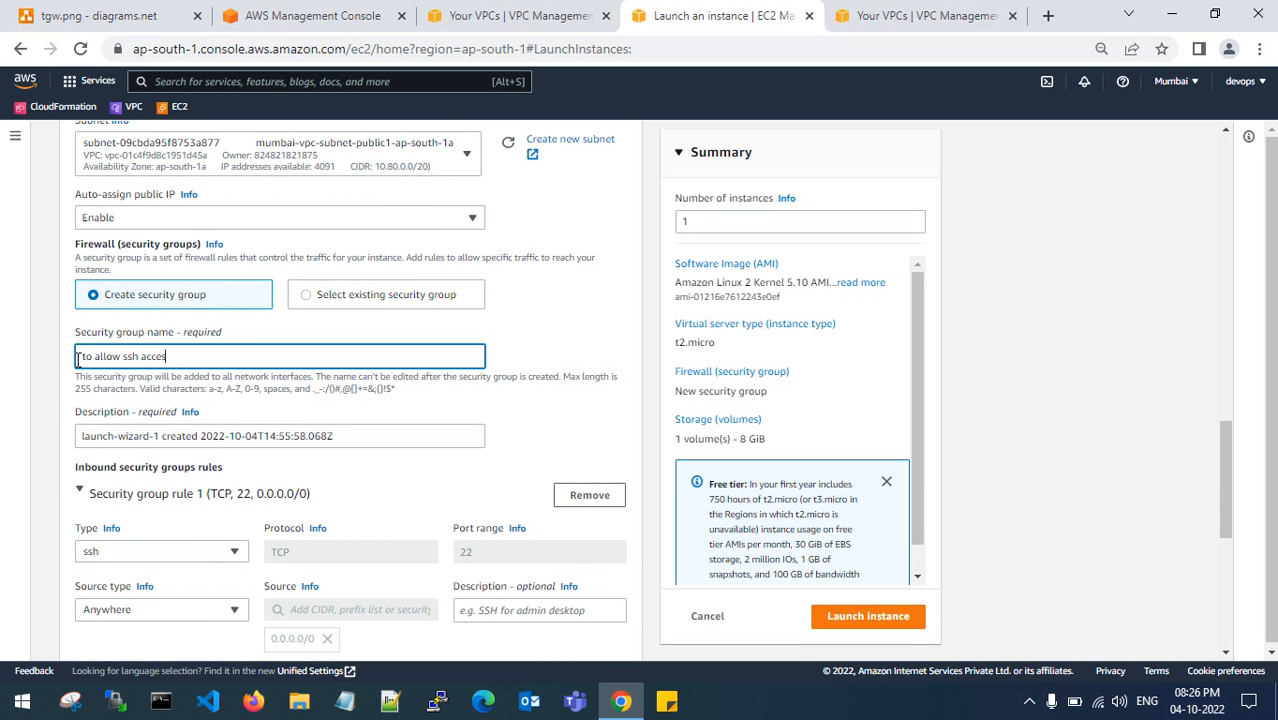
pyautogui.hotkey('ctrl', 'a')
pyautogui.press('BackSpace')
pyautogui.write('t')
pyautogui.hotkey('ctrl', 'a')
pyautogui.hotkey('ctrl', 'c')
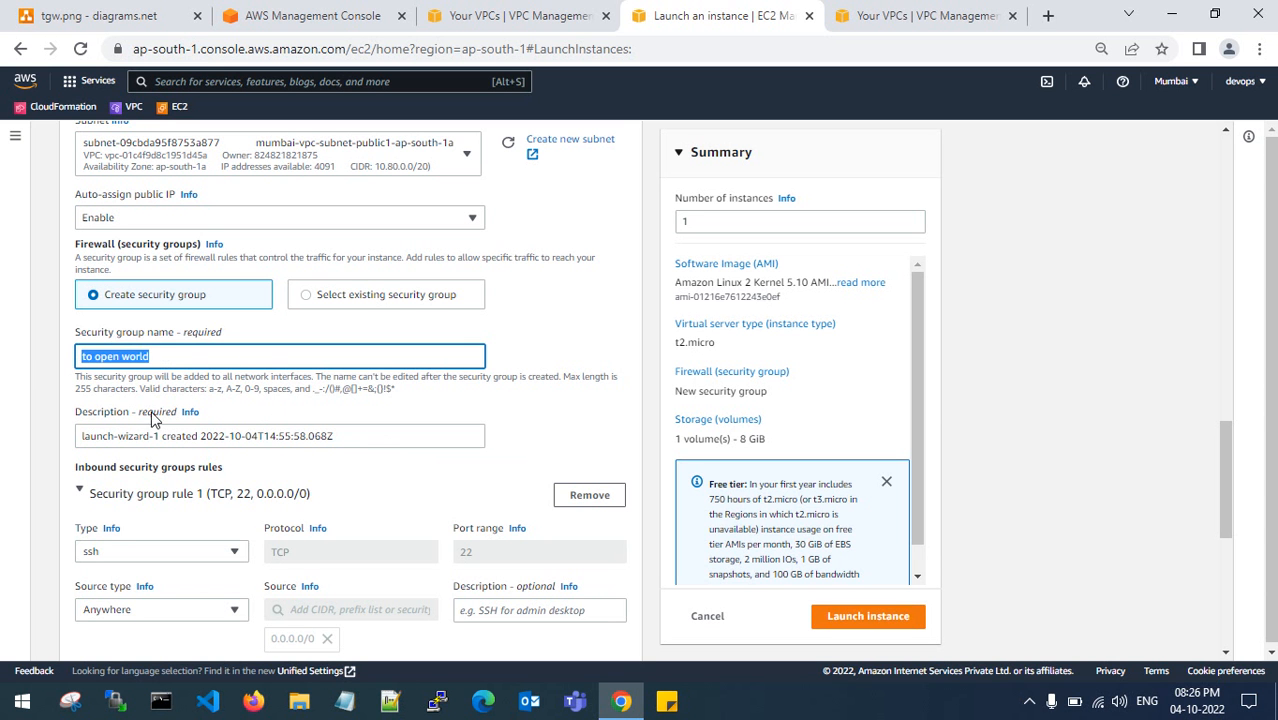
pyautogui.press('Tab')
pyautogui.hotkey('ctrl', 'v')
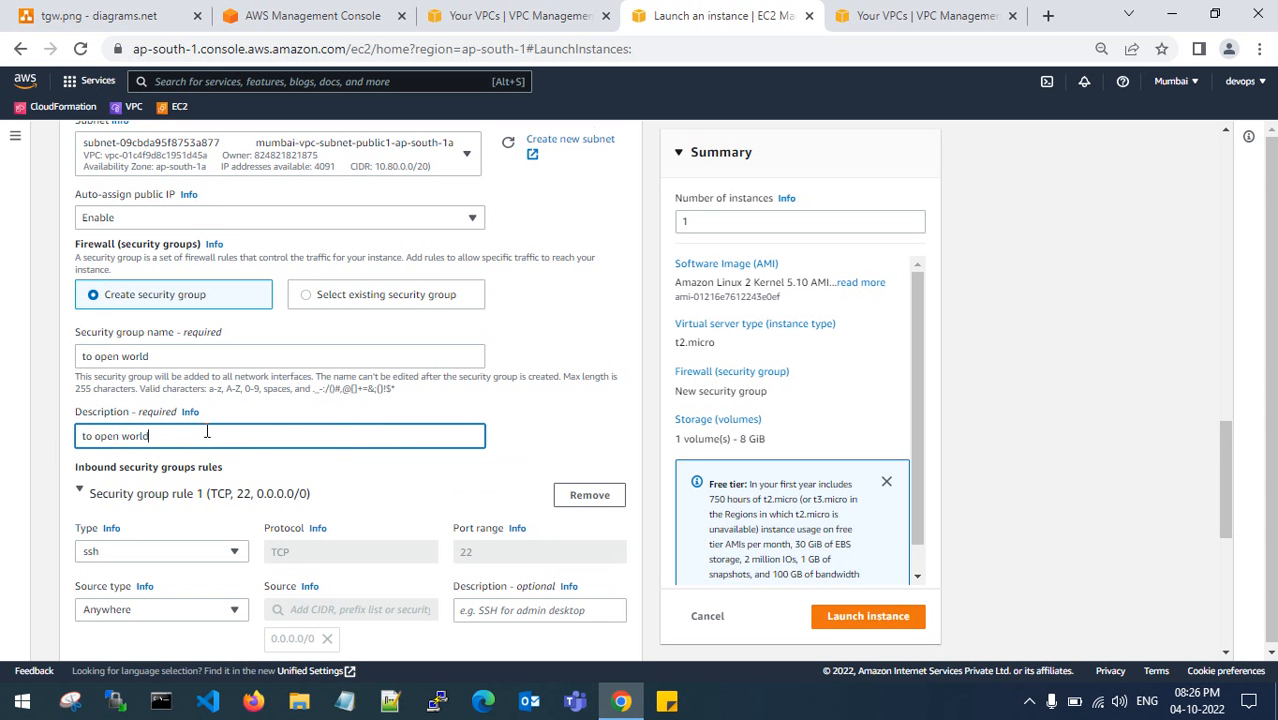
# Set the type of the Mumbai security group's first inbound rule to All traffic.
pyautogui.scroll(-2, 150, 445)
pyautogui.click(228, 363)
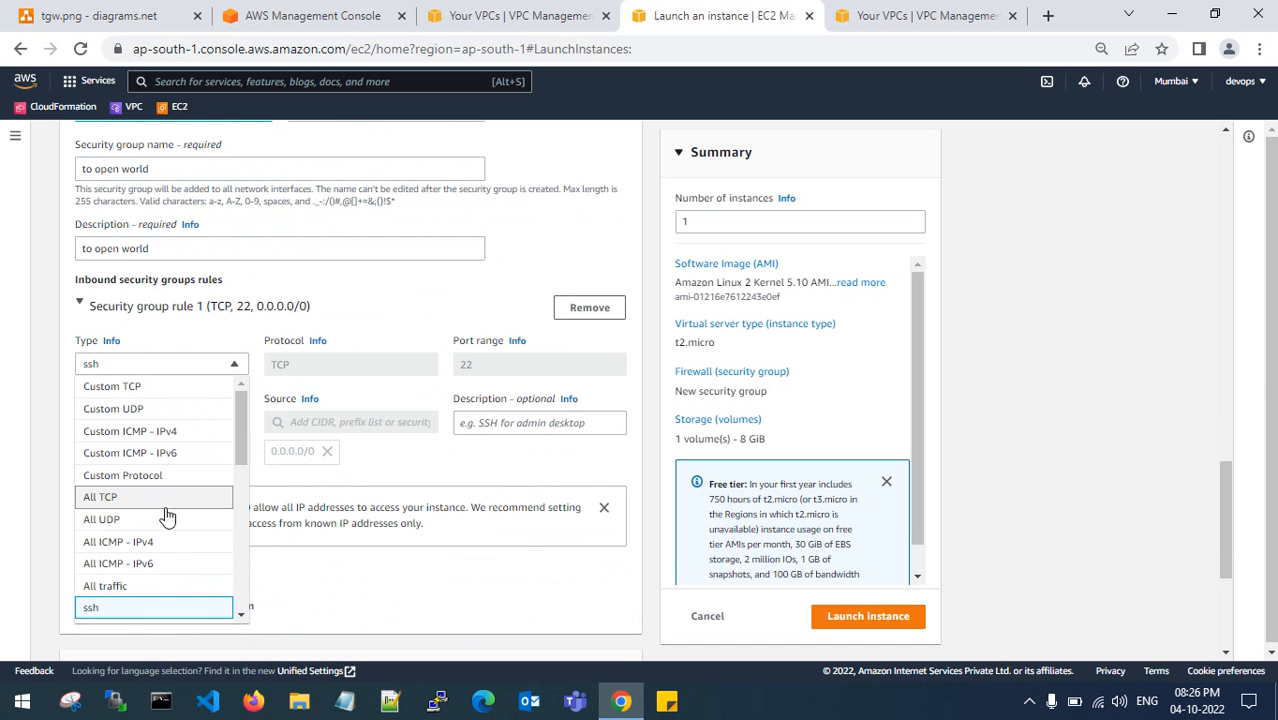
pyautogui.scroll(-3, 163, 534)
pyautogui.click(147, 403)
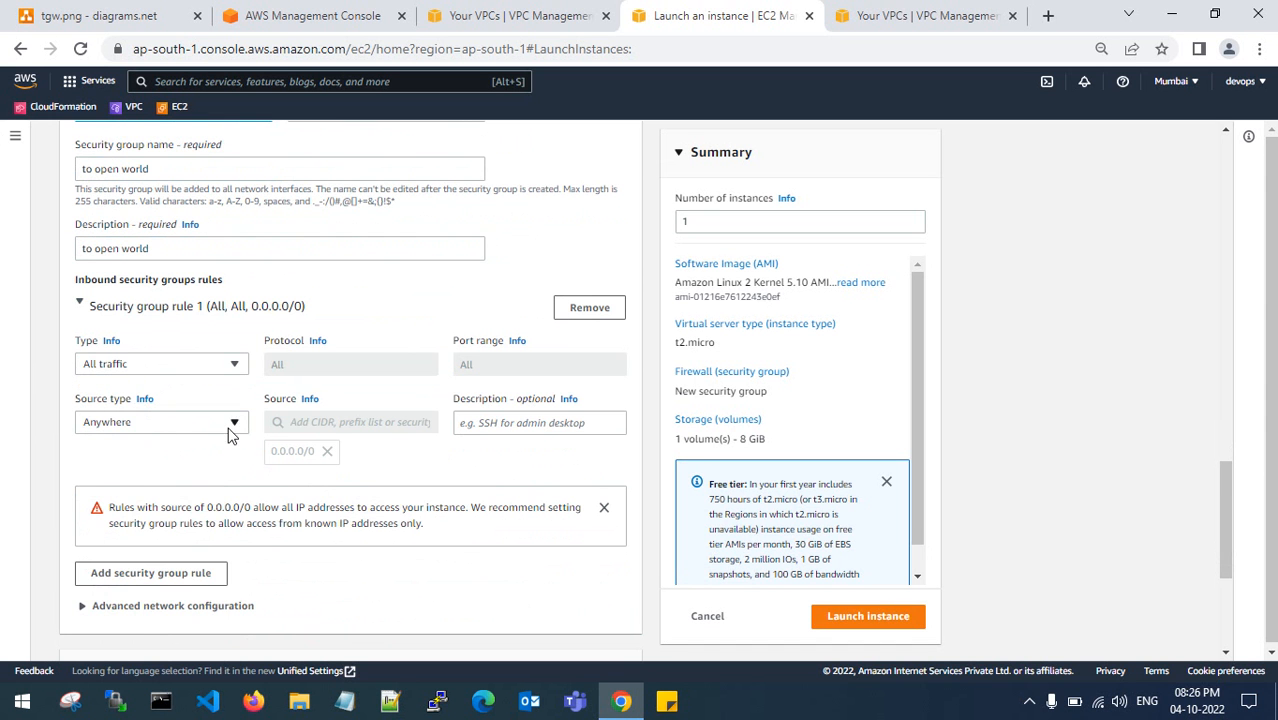
# Change the root volume type to General purpose SSD (gp3) and launch the Mumbai instance.
pyautogui.scroll(-3, 372, 553)
pyautogui.click(330, 438)
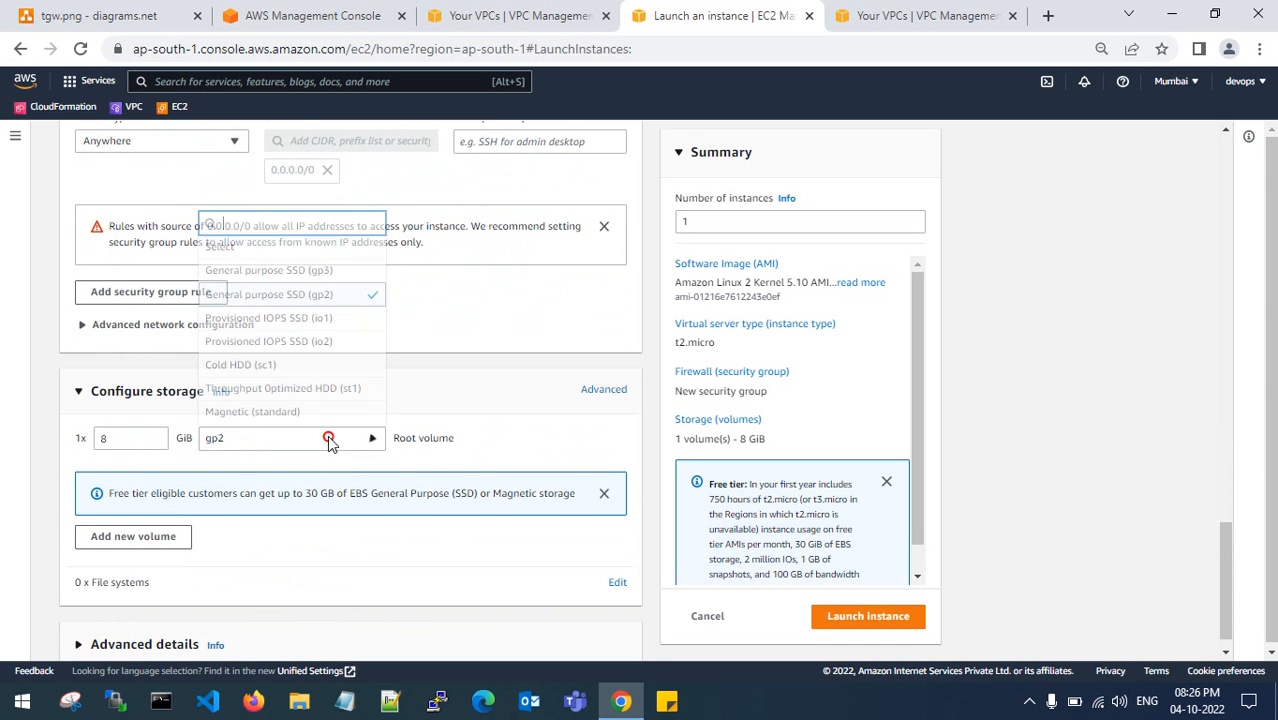
pyautogui.click(322, 272)
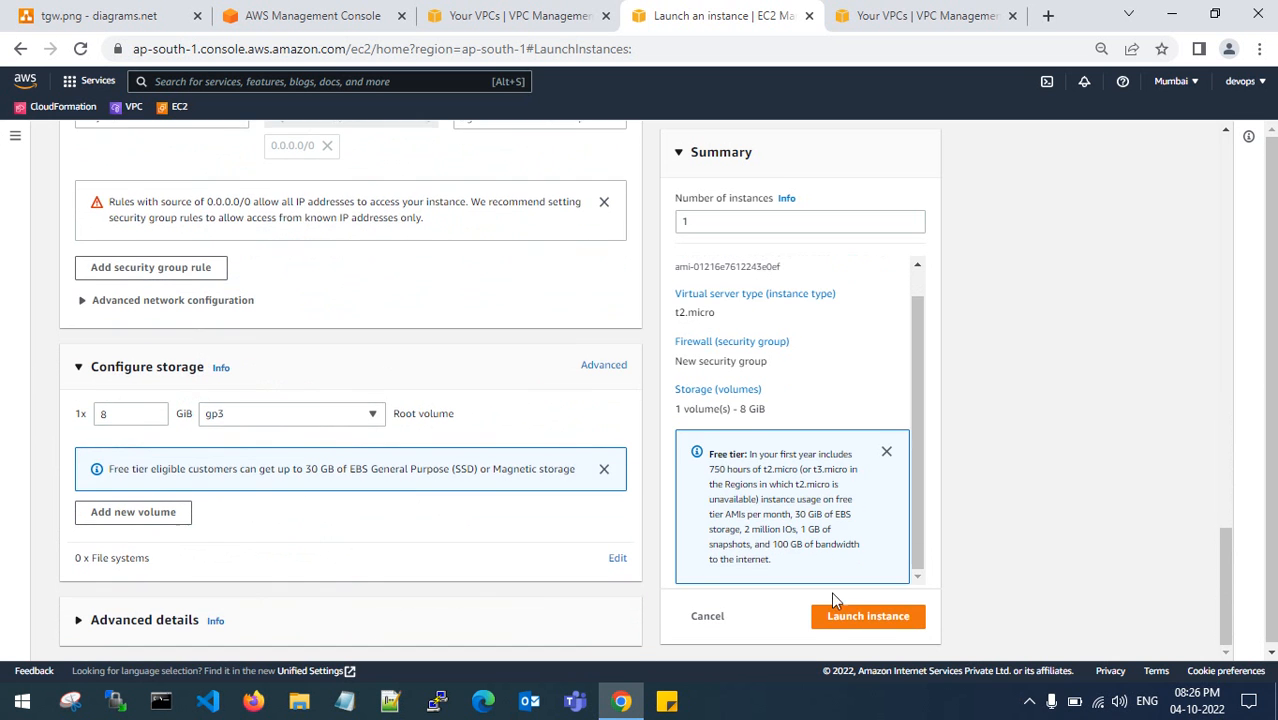
pyautogui.click(848, 616)
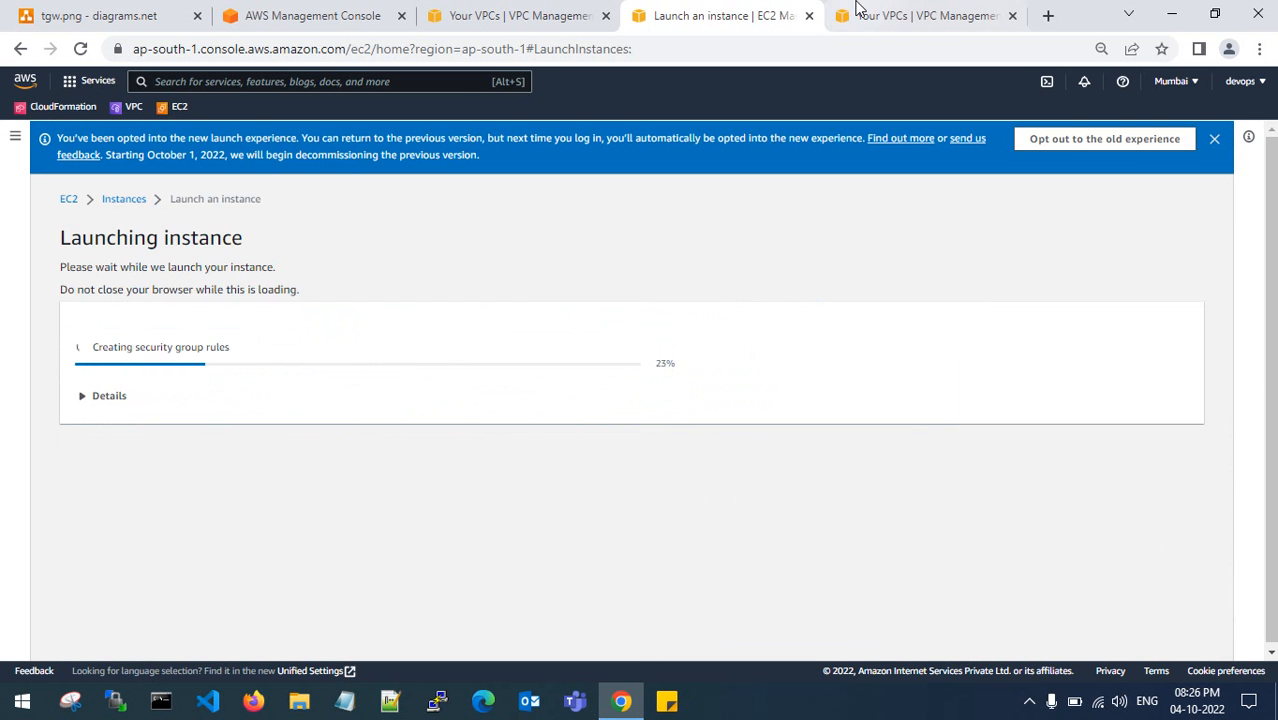
# Open the N. Virginia EC2 instances list in a separate browser tab, clear the running-state filter and start launching an instance.
pyautogui.click(910, 15)
pyautogui.rightClick(163, 105)
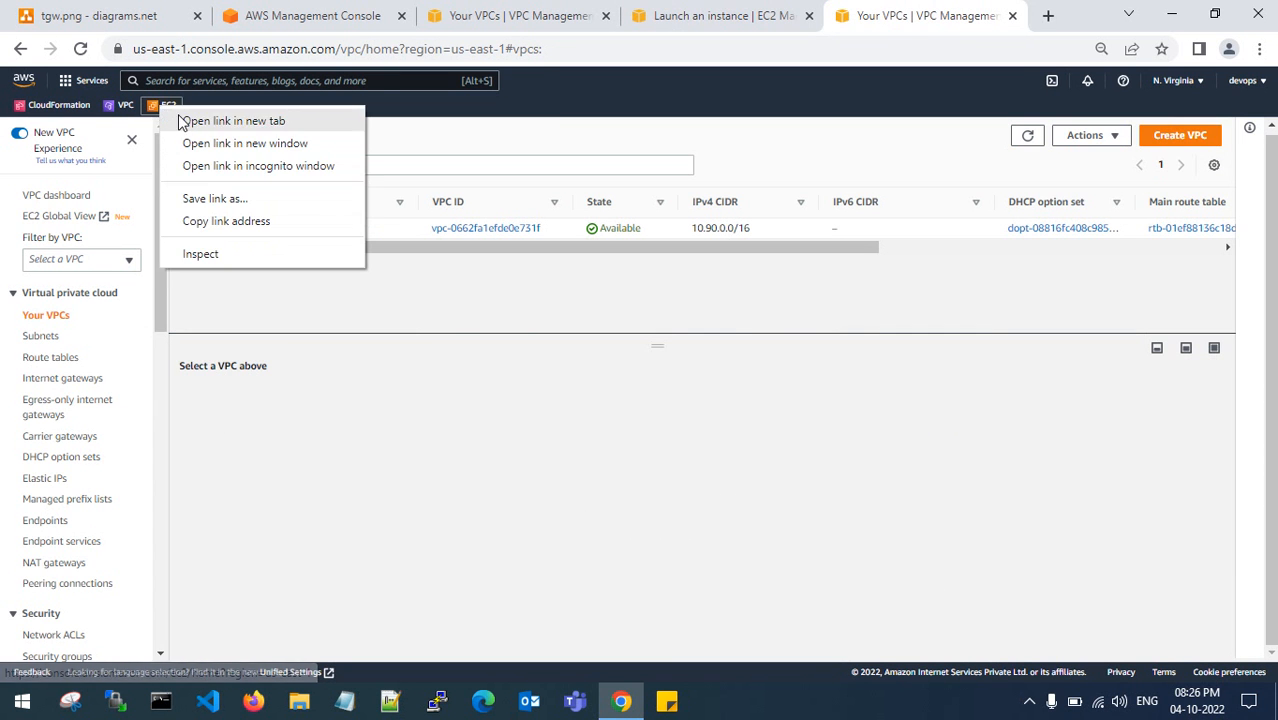
pyautogui.click(220, 120)
pyautogui.click(905, 12)
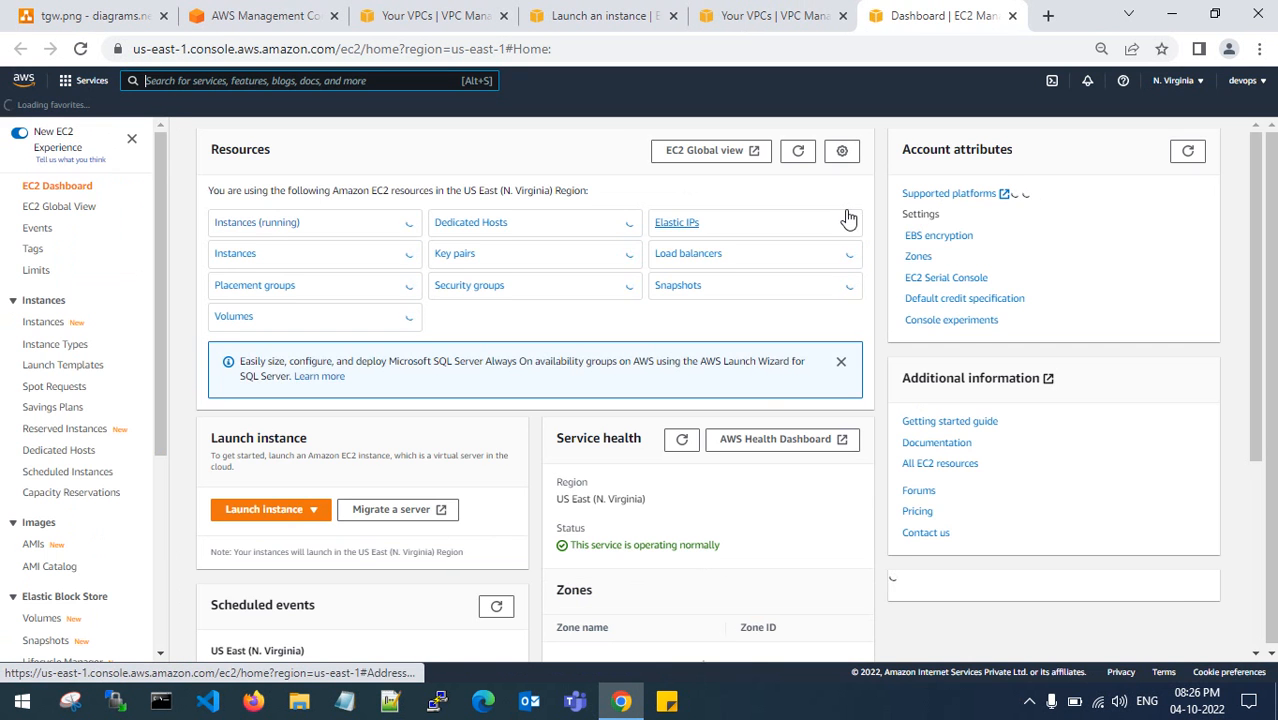
pyautogui.click(250, 222)
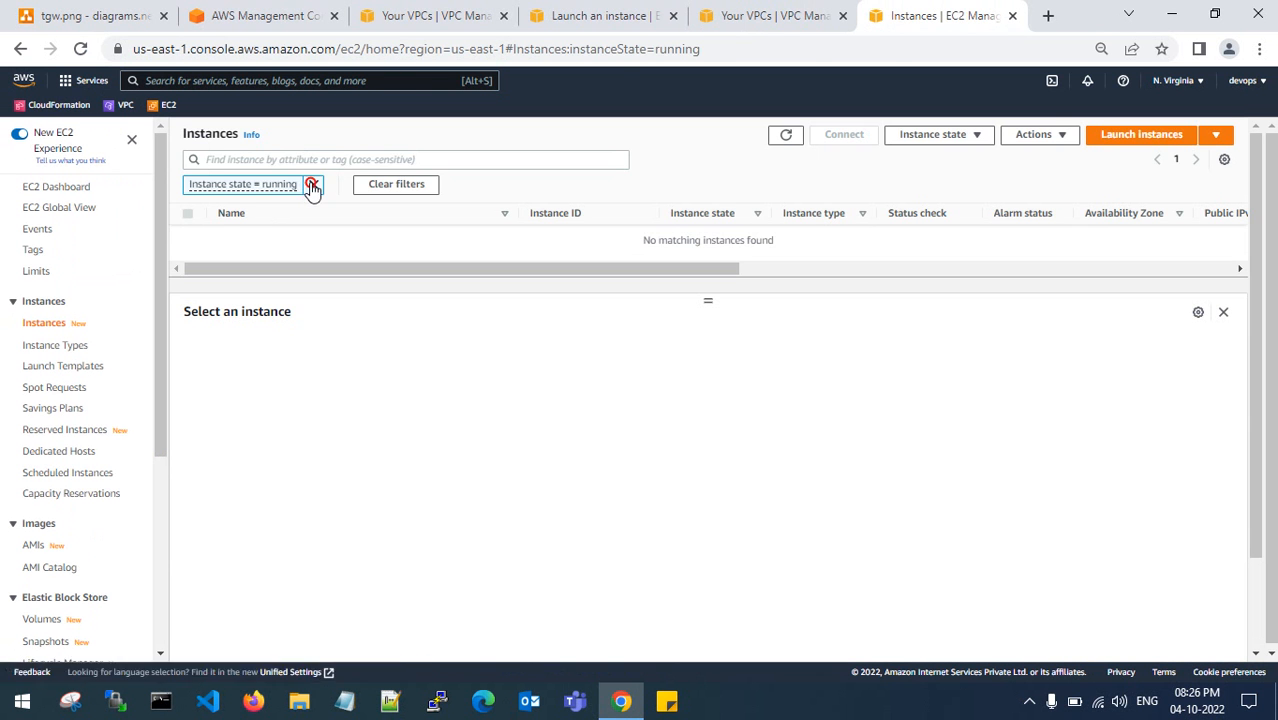
pyautogui.click(313, 184)
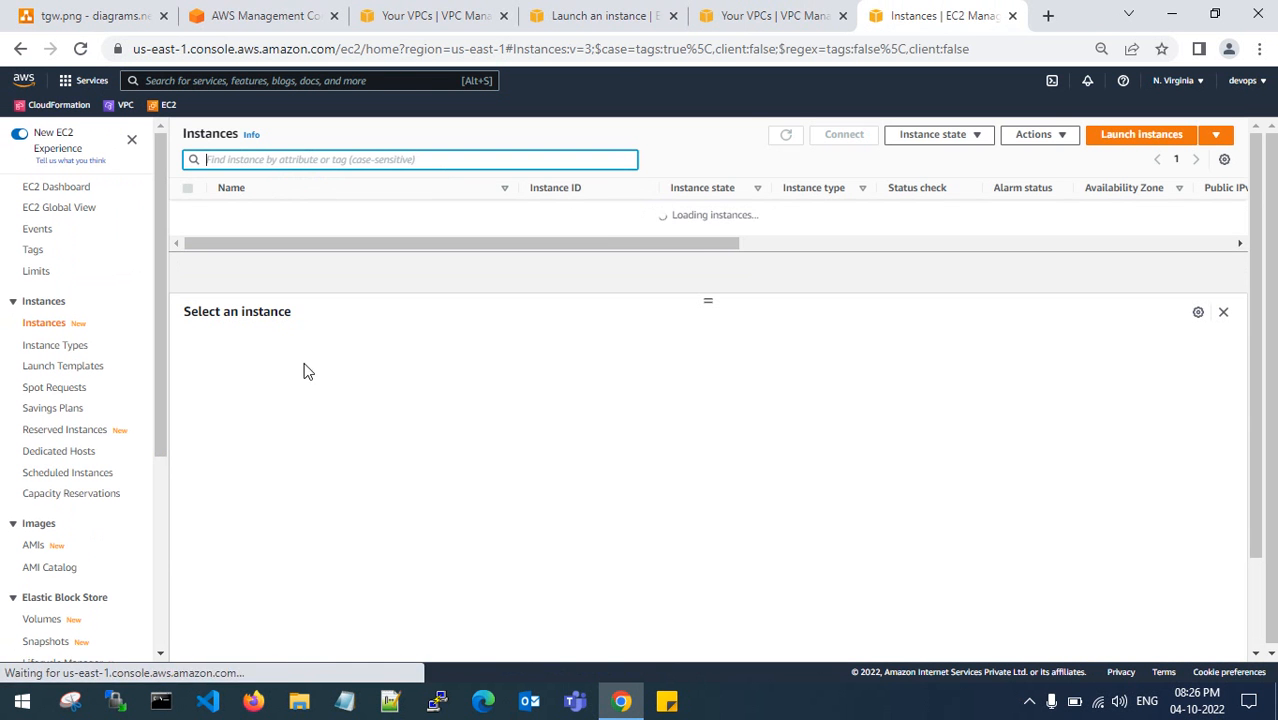
pyautogui.click(1130, 141)
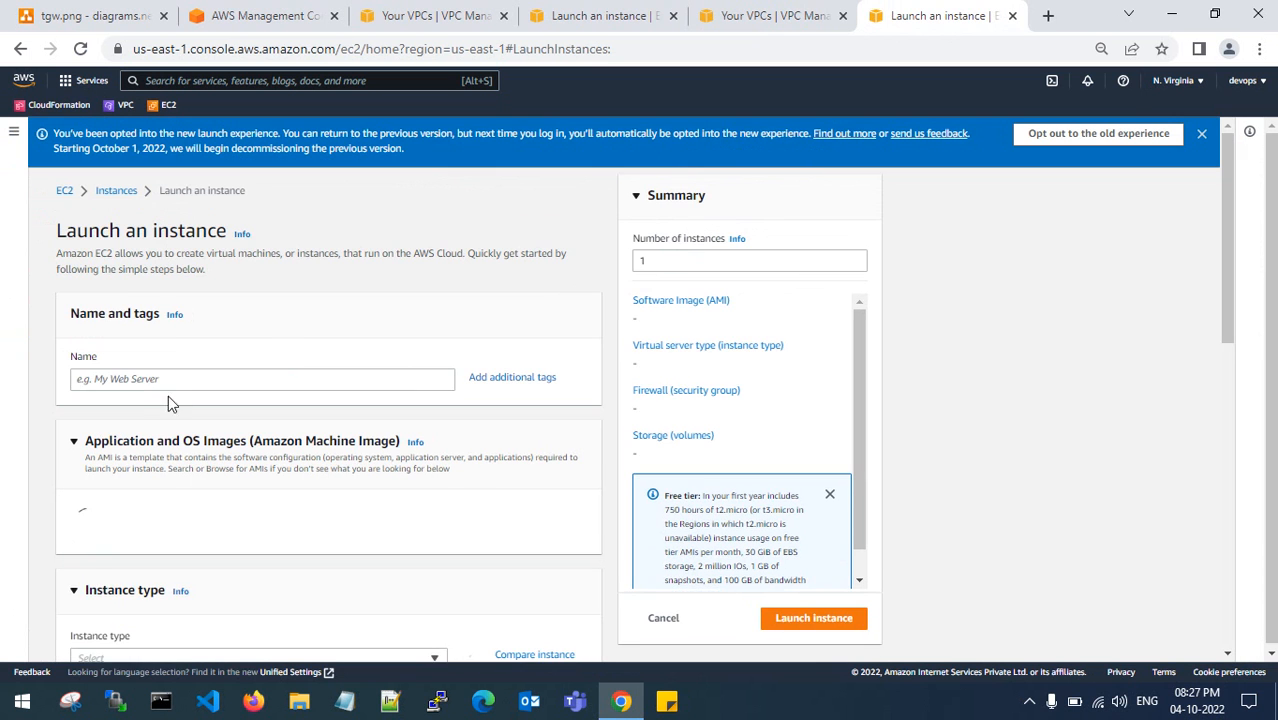
# Name the N. Virginia instance north-virginia-server and select the existing north key pair for login.
pyautogui.click(166, 379)
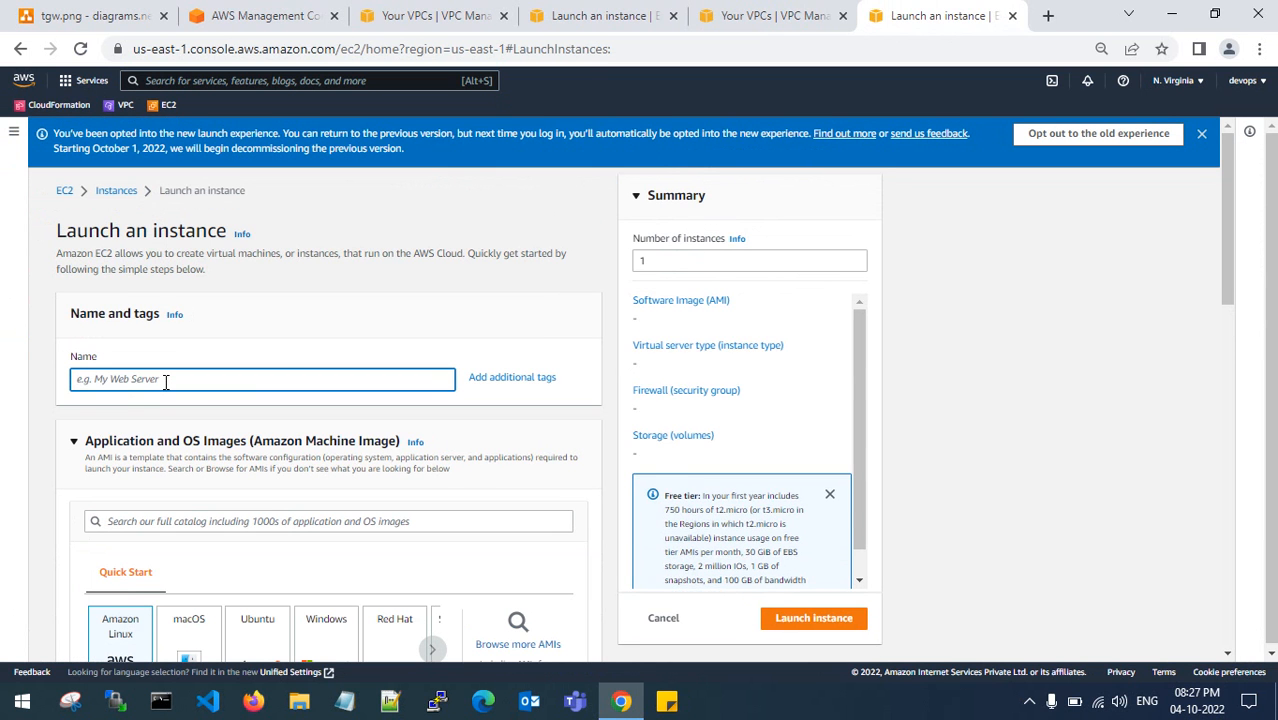
pyautogui.write('north-')
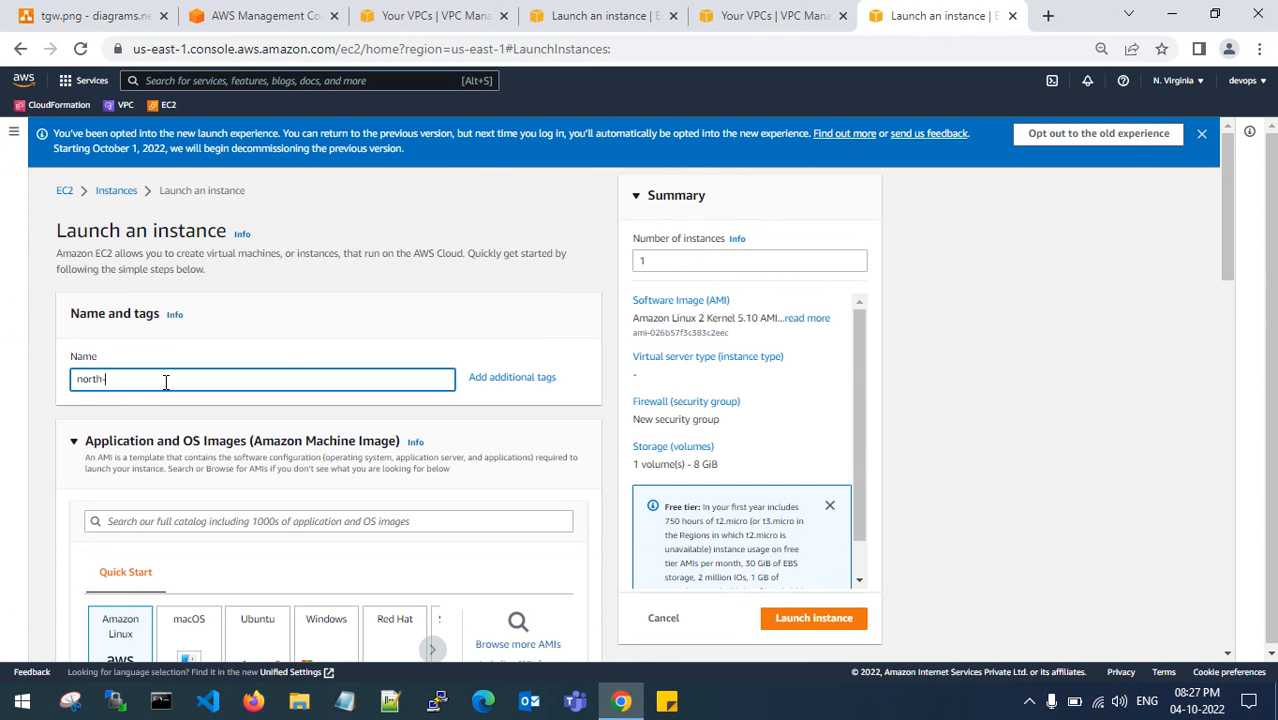
pyautogui.write('virginia-server')
pyautogui.scroll(-6, 166, 380)
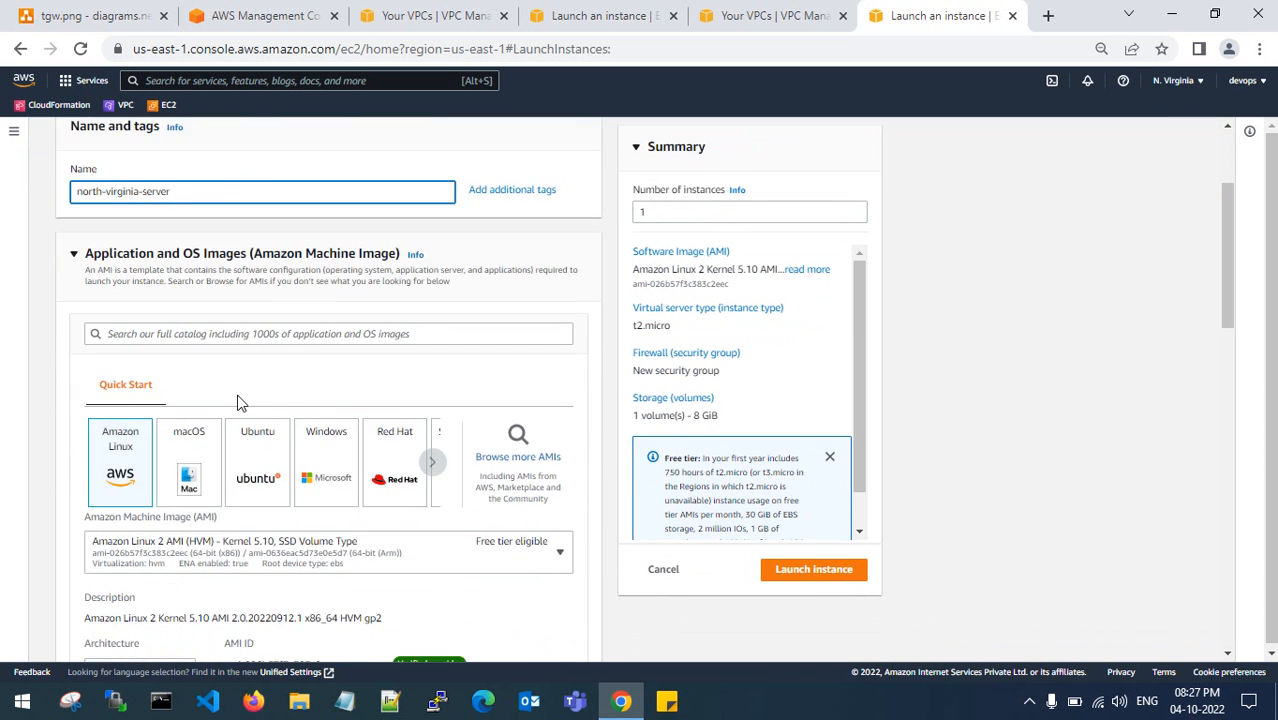
pyautogui.scroll(-2, 271, 451)
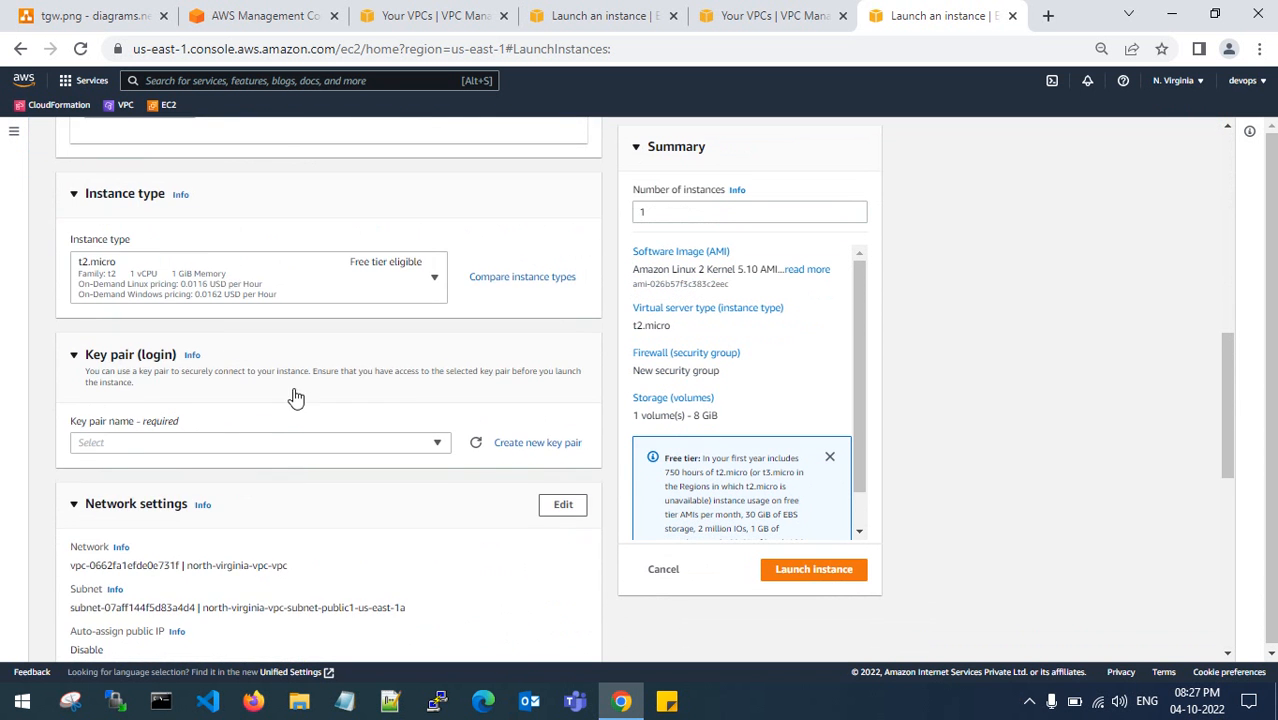
pyautogui.click(265, 441)
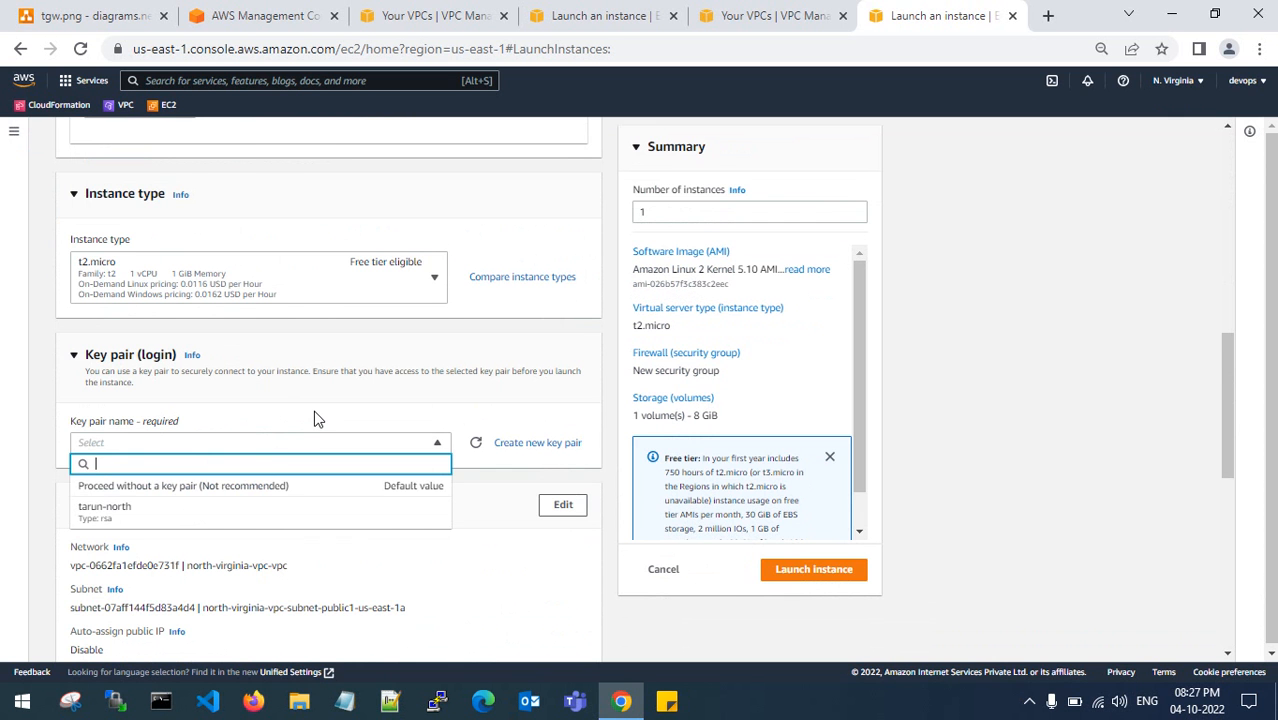
pyautogui.click(150, 517)
# Edit the N. Virginia instance's network settings and enable auto-assign public IP.
pyautogui.scroll(-1, 250, 488)
pyautogui.click(561, 410)
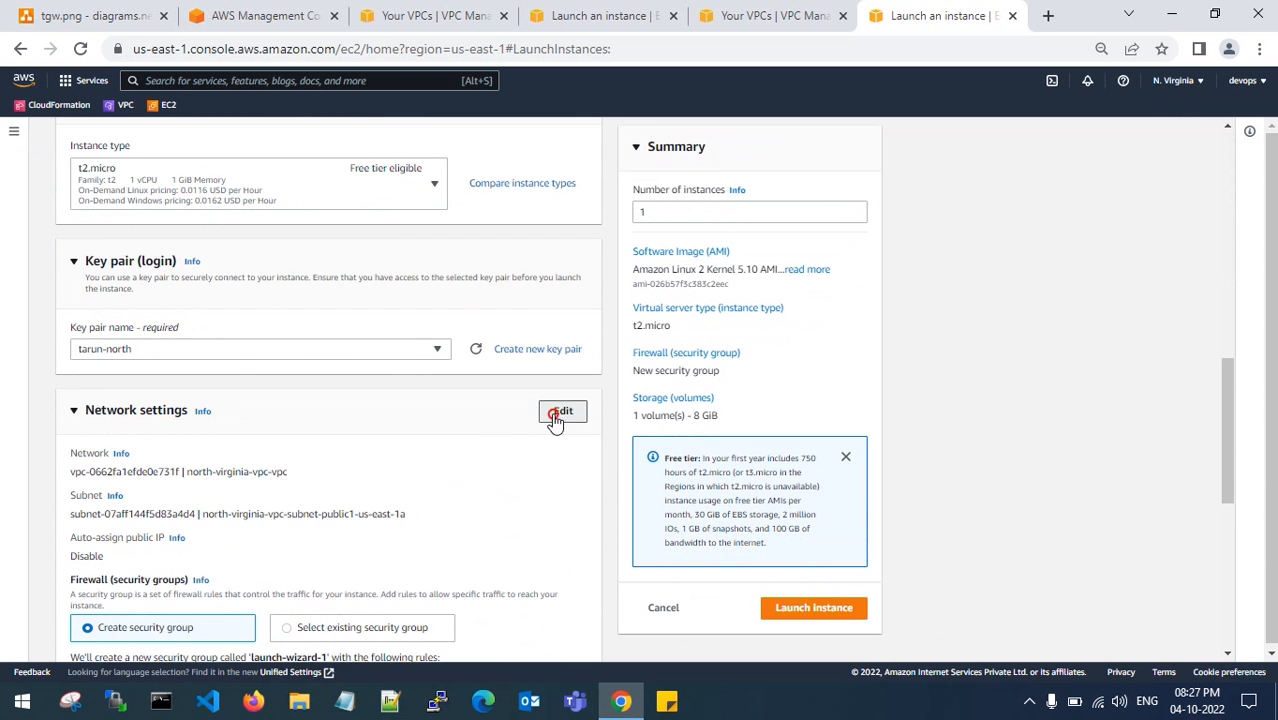
pyautogui.scroll(-1, 400, 420)
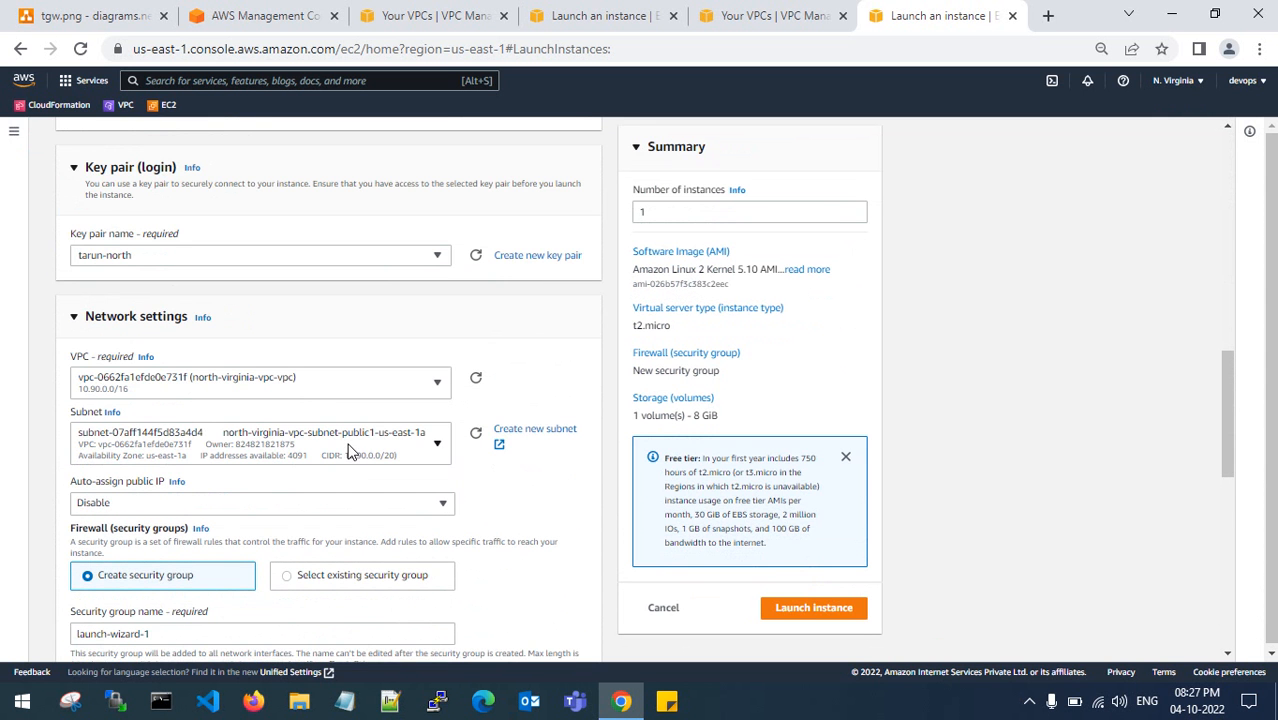
pyautogui.scroll(-1, 350, 452)
pyautogui.click(240, 412)
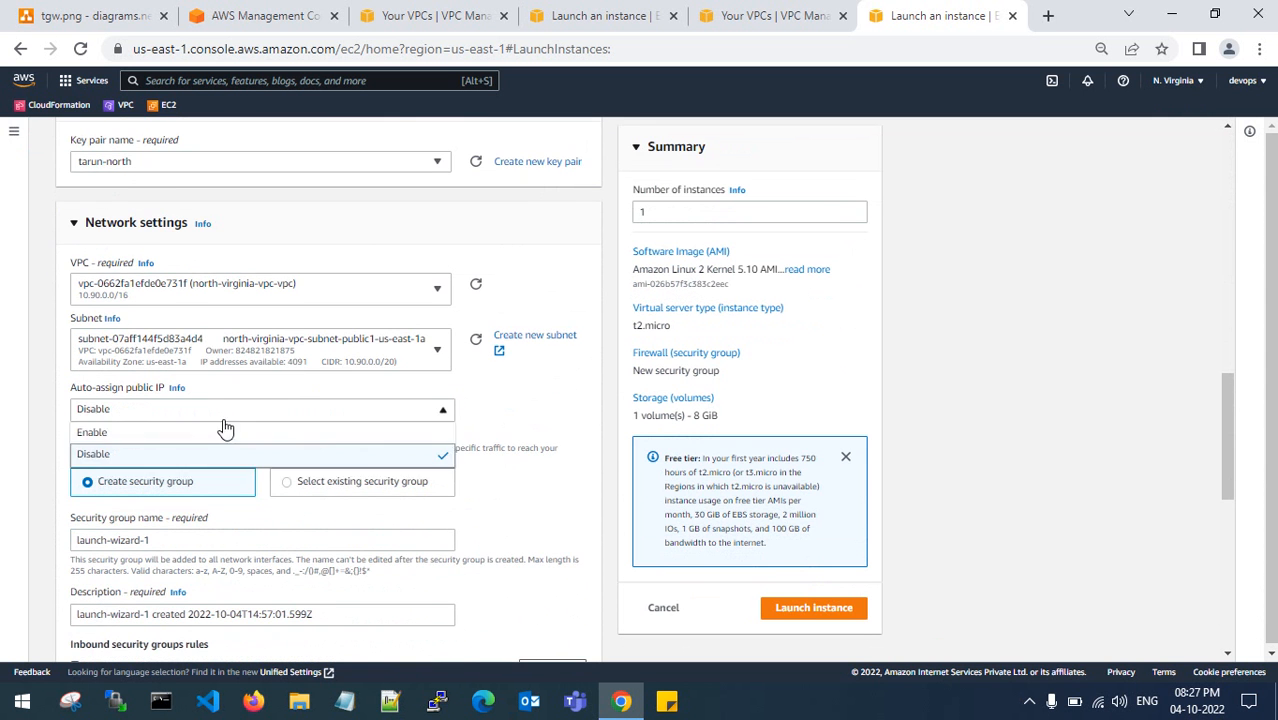
pyautogui.click(134, 435)
# Name the new N. Virginia security group "to open world" and use the same text as its description.
pyautogui.scroll(-1, 134, 435)
pyautogui.moveTo(172, 446); pyautogui.dragTo(13, 456)
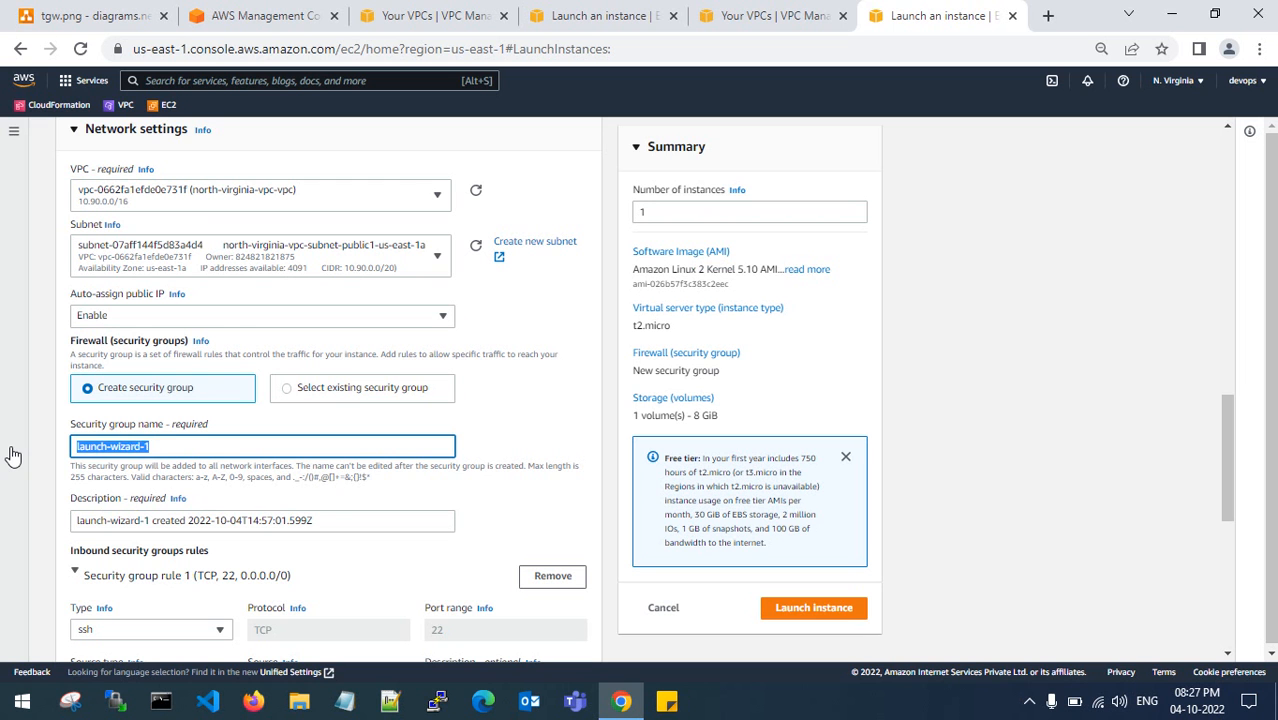
pyautogui.write('to open world')
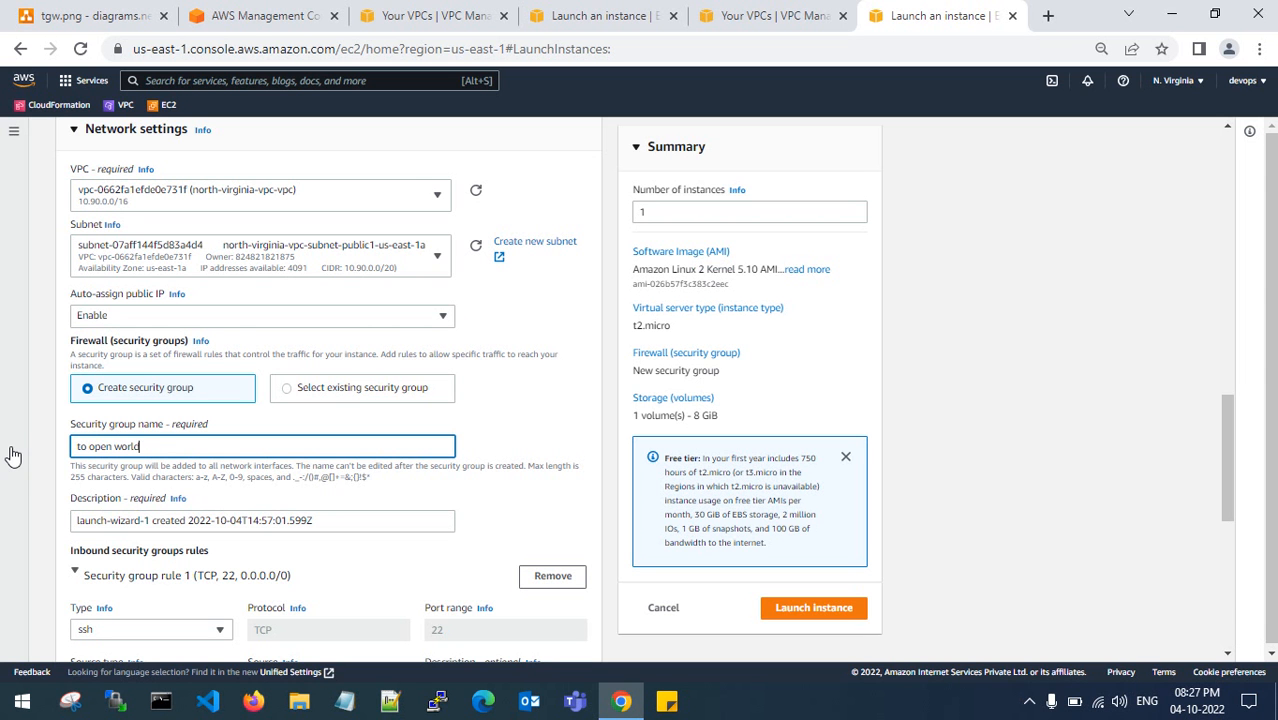
pyautogui.moveTo(168, 449); pyautogui.dragTo(55, 457)
pyautogui.hotkey('ctrl', 'c')
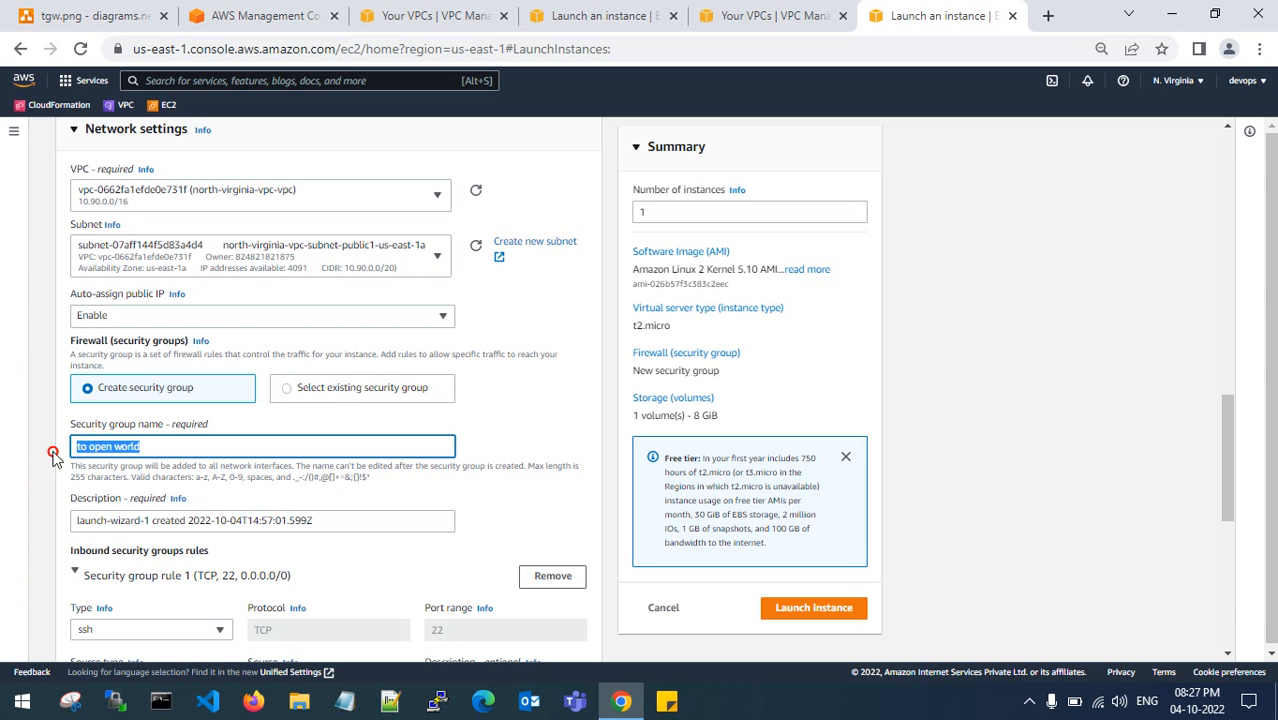
pyautogui.tripleClick(340, 522)
pyautogui.hotkey('ctrl', 'v')
# Set the type of the N. Virginia security group's first inbound rule to All traffic.
pyautogui.scroll(-2, 170, 477)
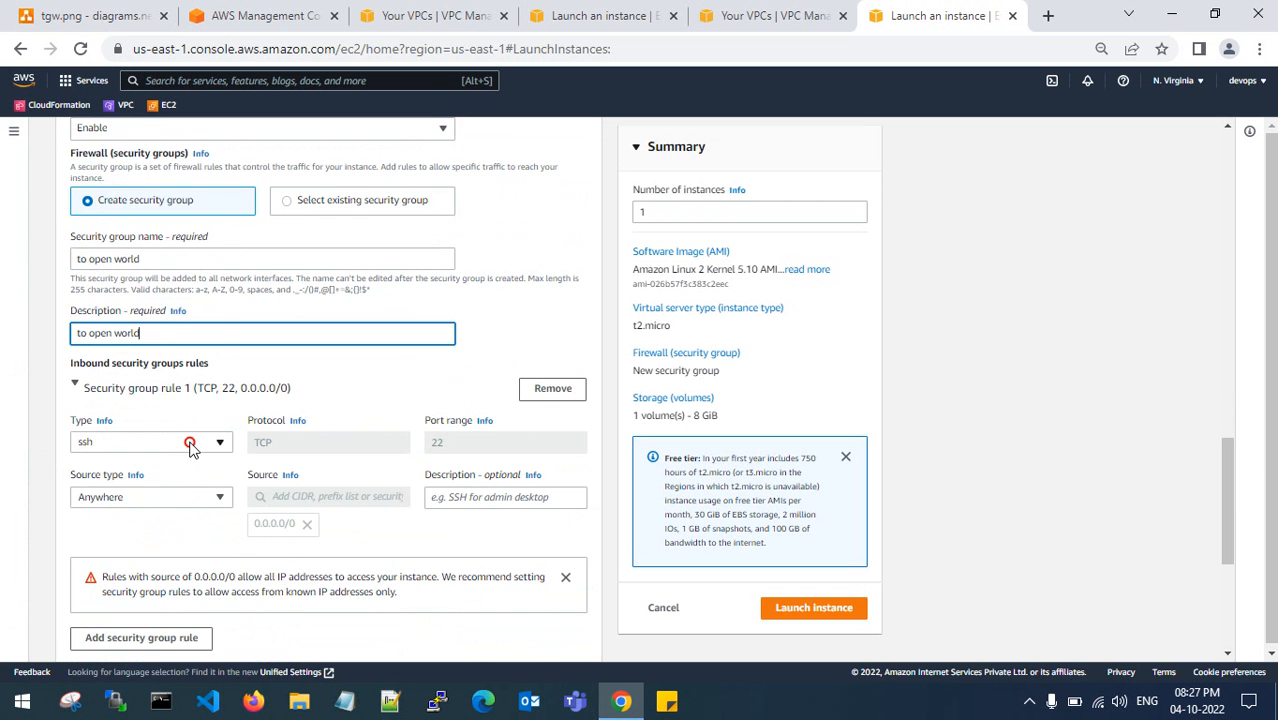
pyautogui.click(190, 447)
pyautogui.click(163, 354)
# Change the root volume type to General purpose SSD (gp3) and launch the N. Virginia instance.
pyautogui.scroll(-2, 228, 405)
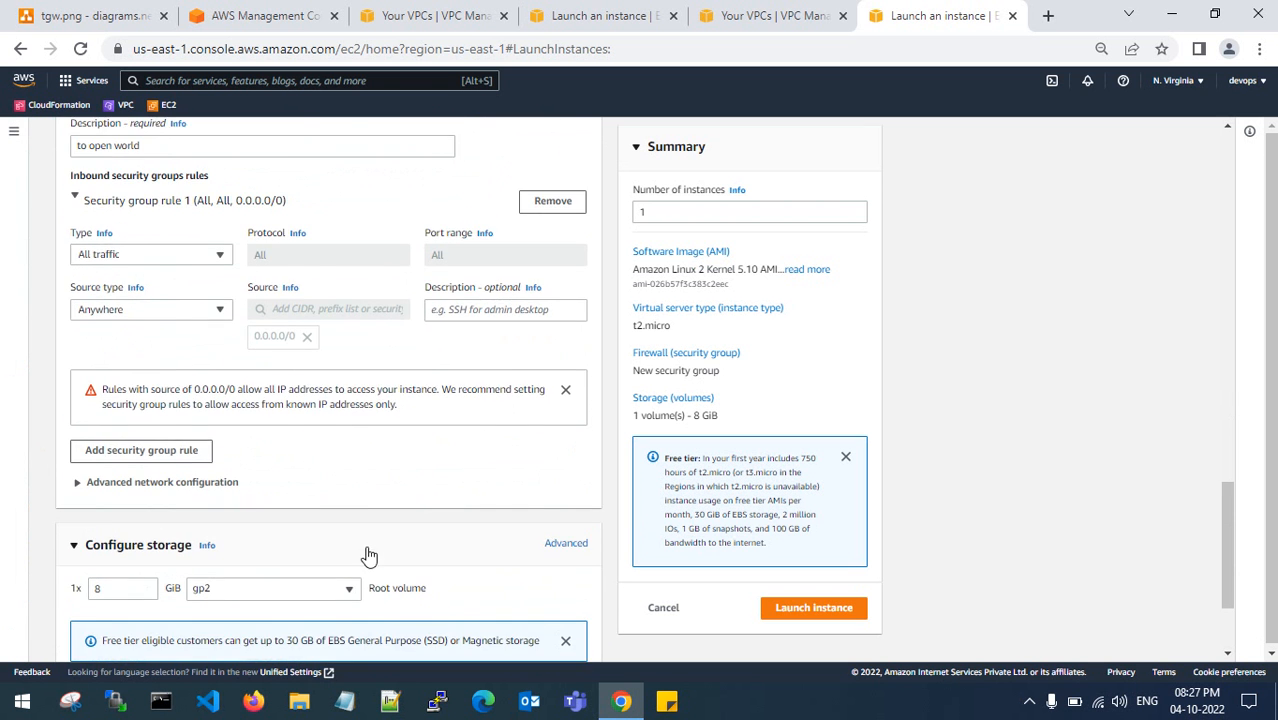
pyautogui.scroll(-2, 368, 556)
pyautogui.click(331, 431)
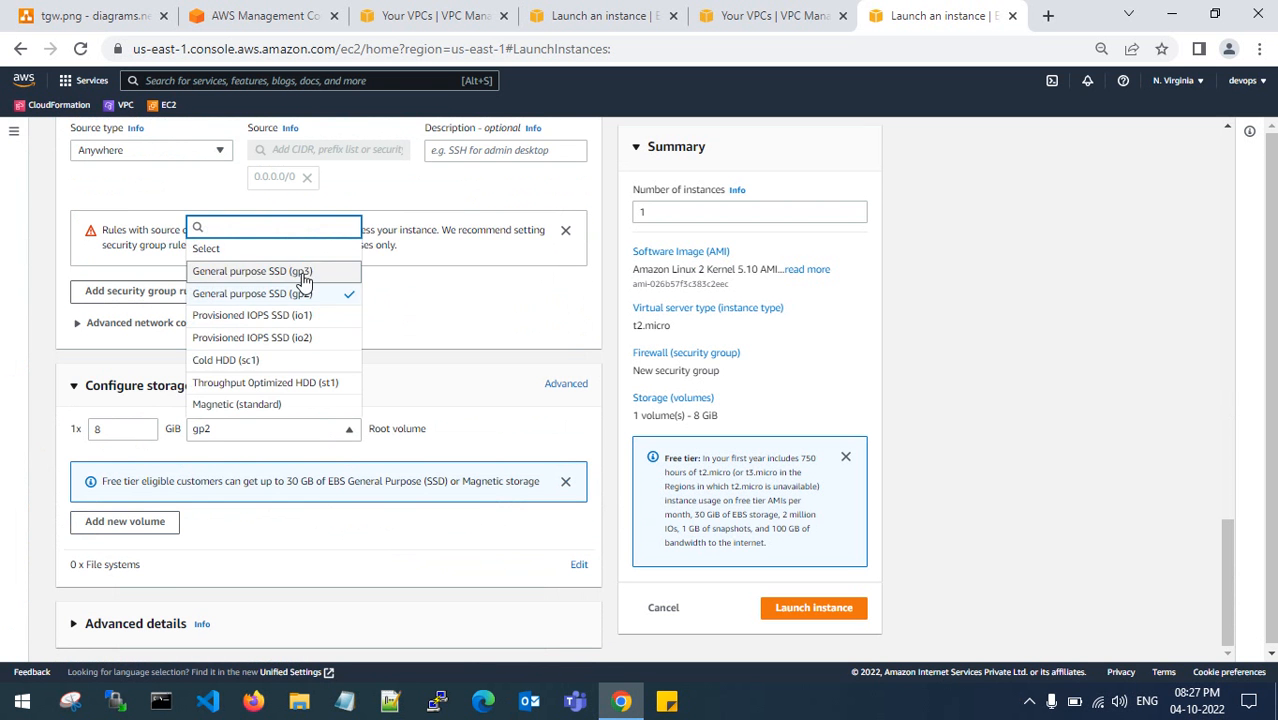
pyautogui.click(304, 293)
pyautogui.click(833, 613)
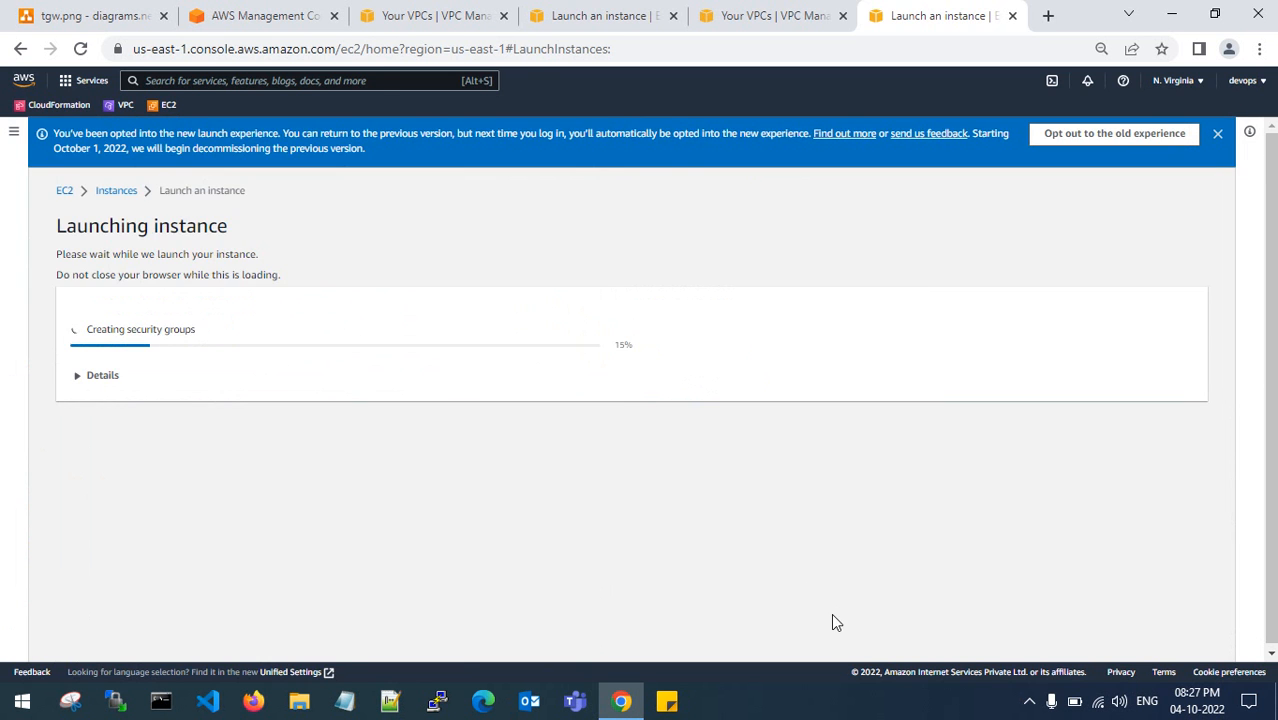
# Open the launched Mumbai instance in its own tab in place of the launch page, and review the architecture diagram.
pyautogui.click(549, 7)
pyautogui.click(372, 257)
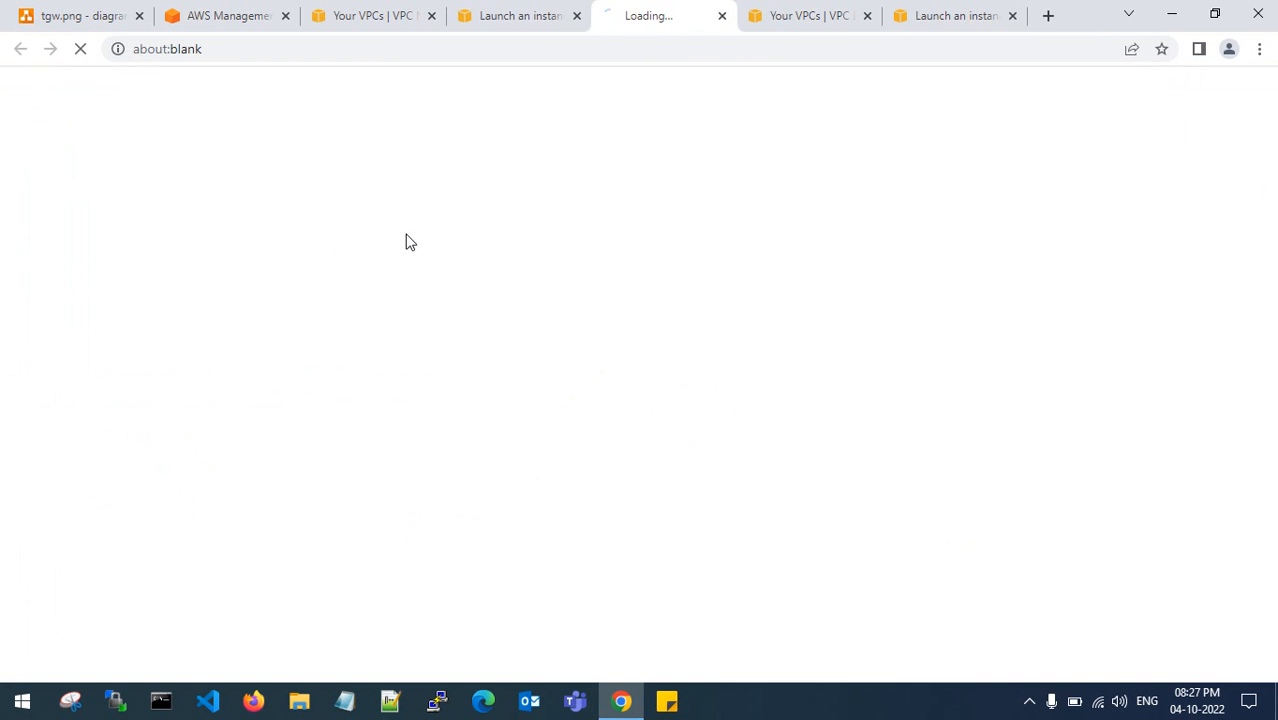
pyautogui.click(577, 16)
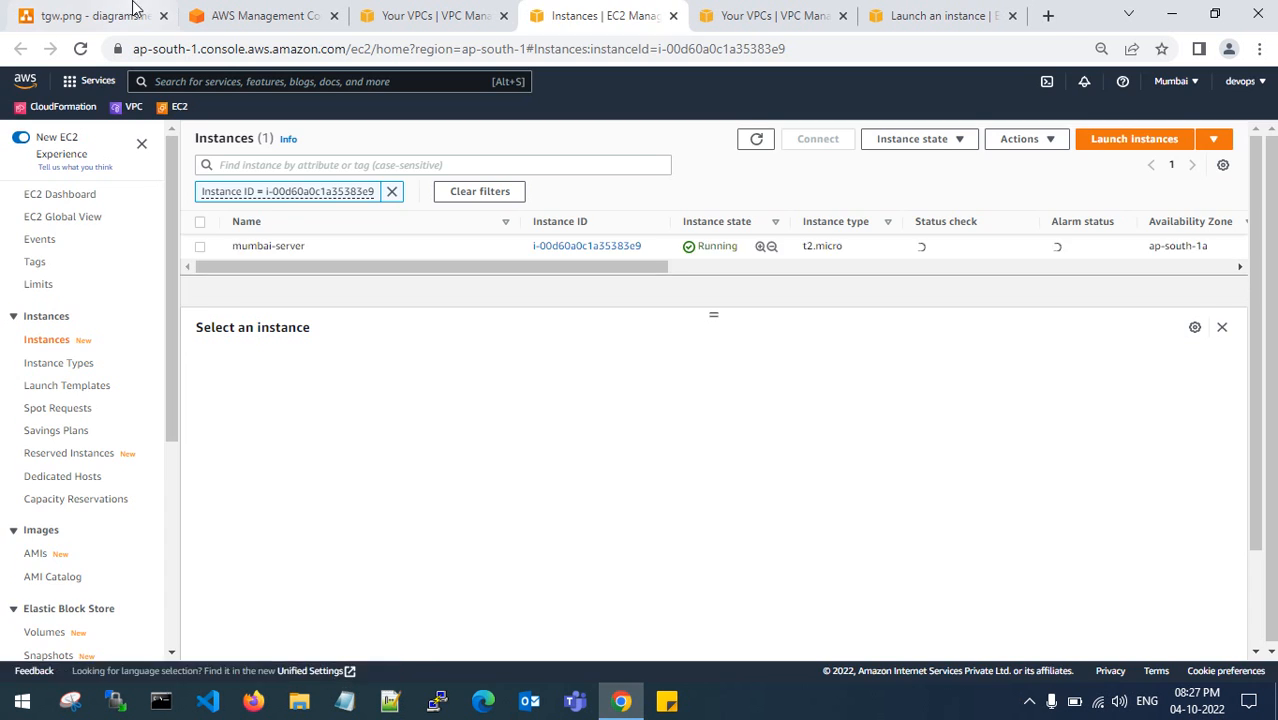
pyautogui.click(95, 15)
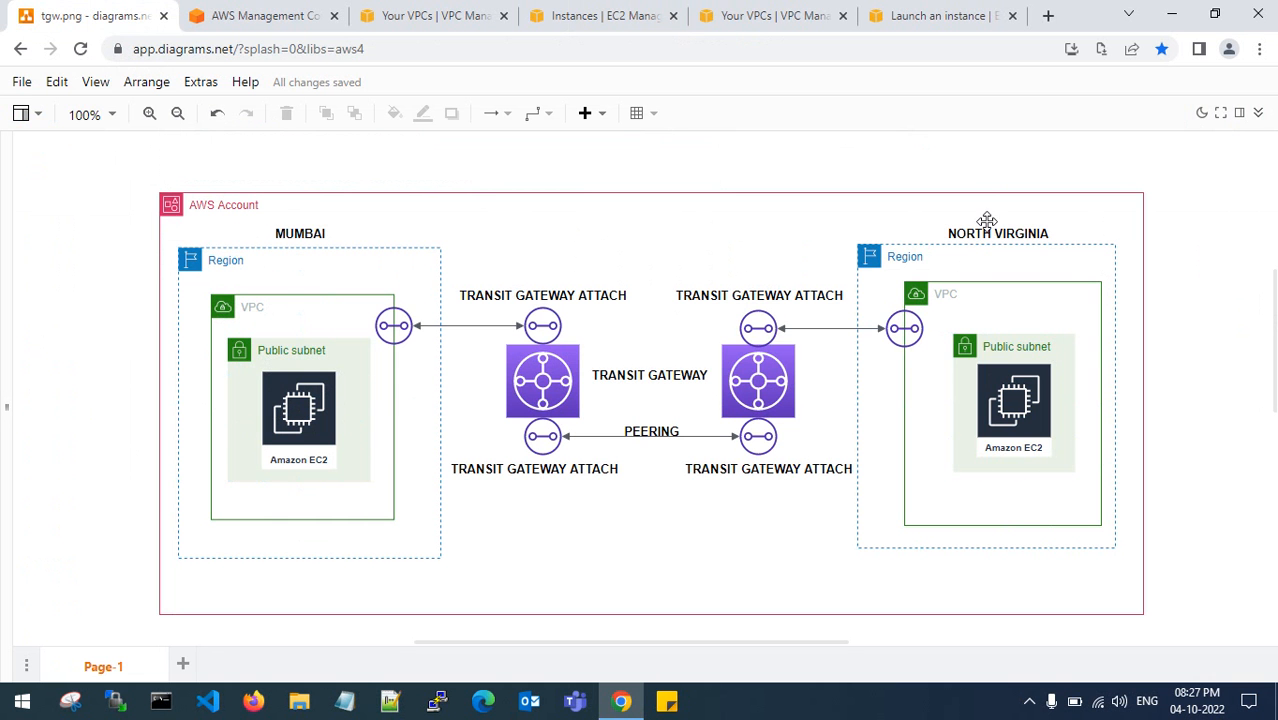
pyautogui.click(620, 15)
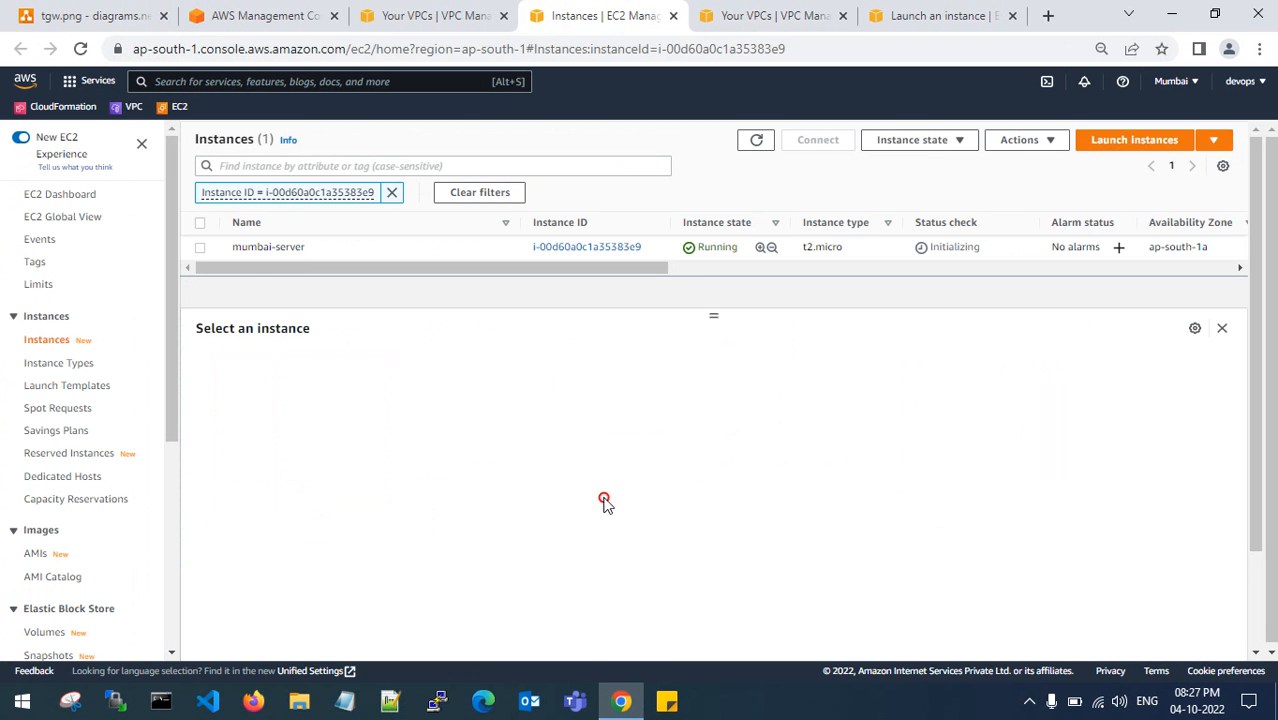
# Copy the public IPv4 address of mumbai-server and enter it as the host name in a new PuTTY session.
pyautogui.click(200, 247)
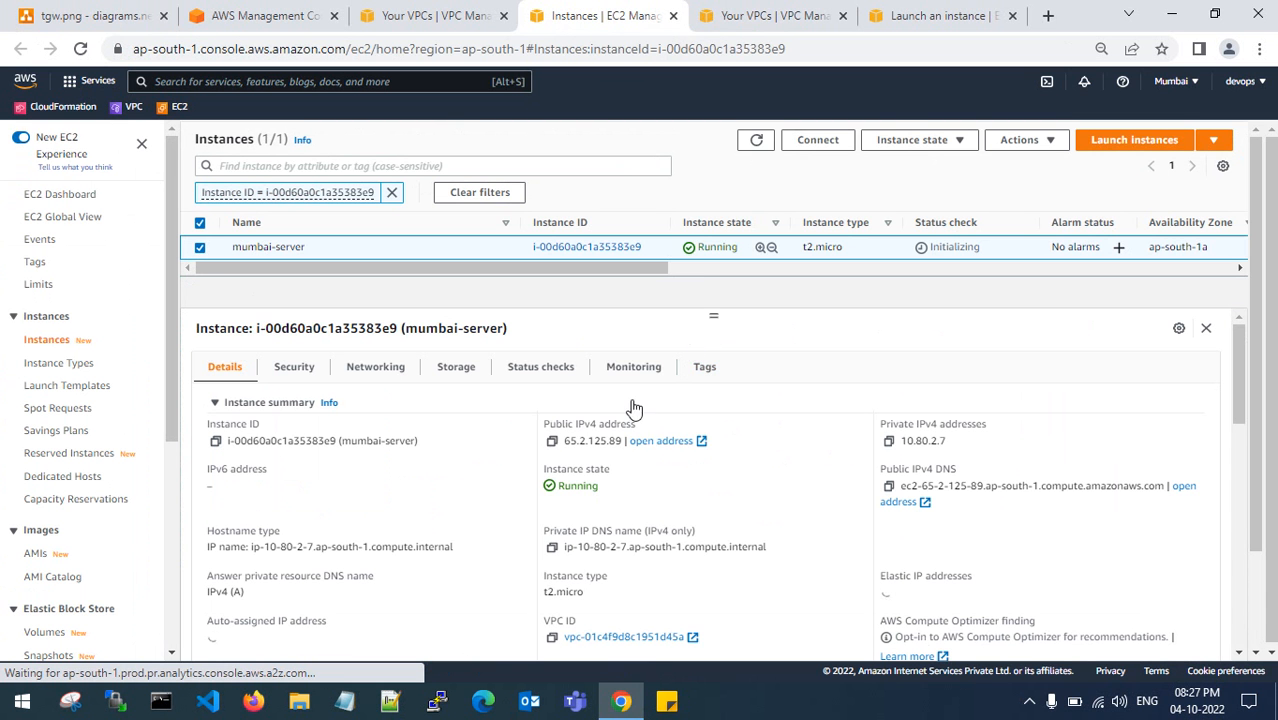
pyautogui.click(552, 440)
pyautogui.click(440, 701)
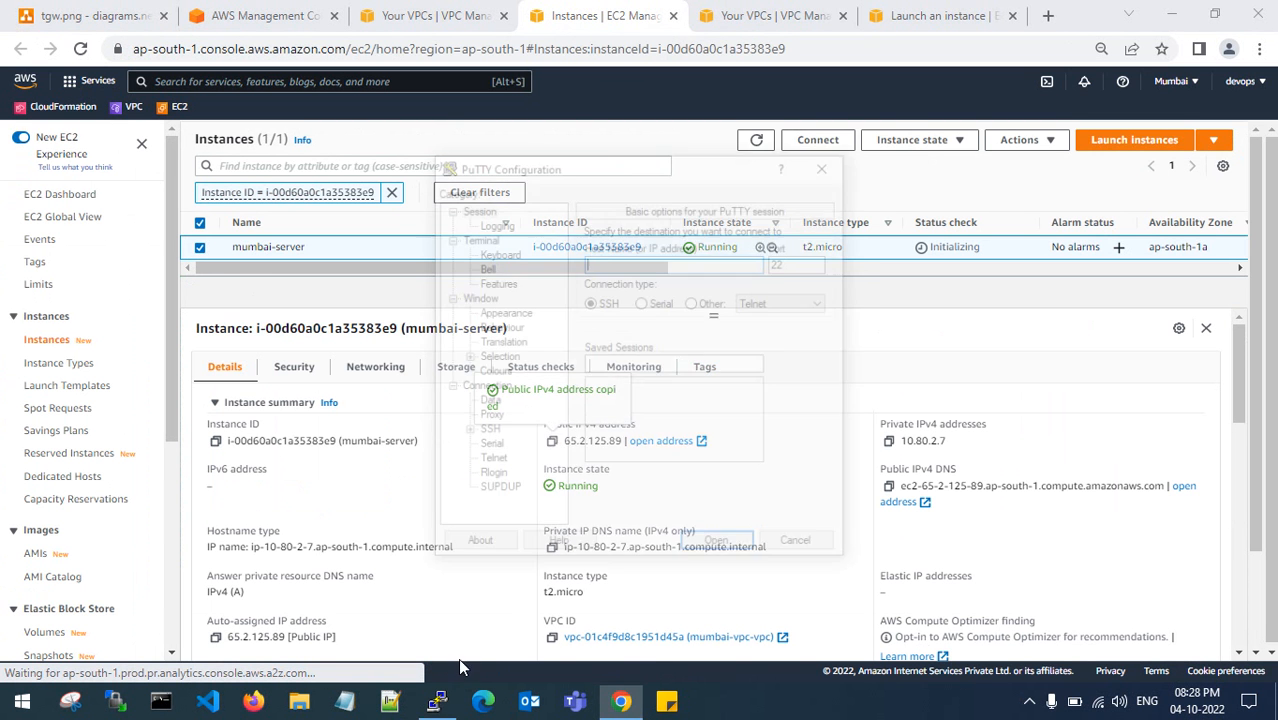
pyautogui.hotkey('ctrl', 'v')
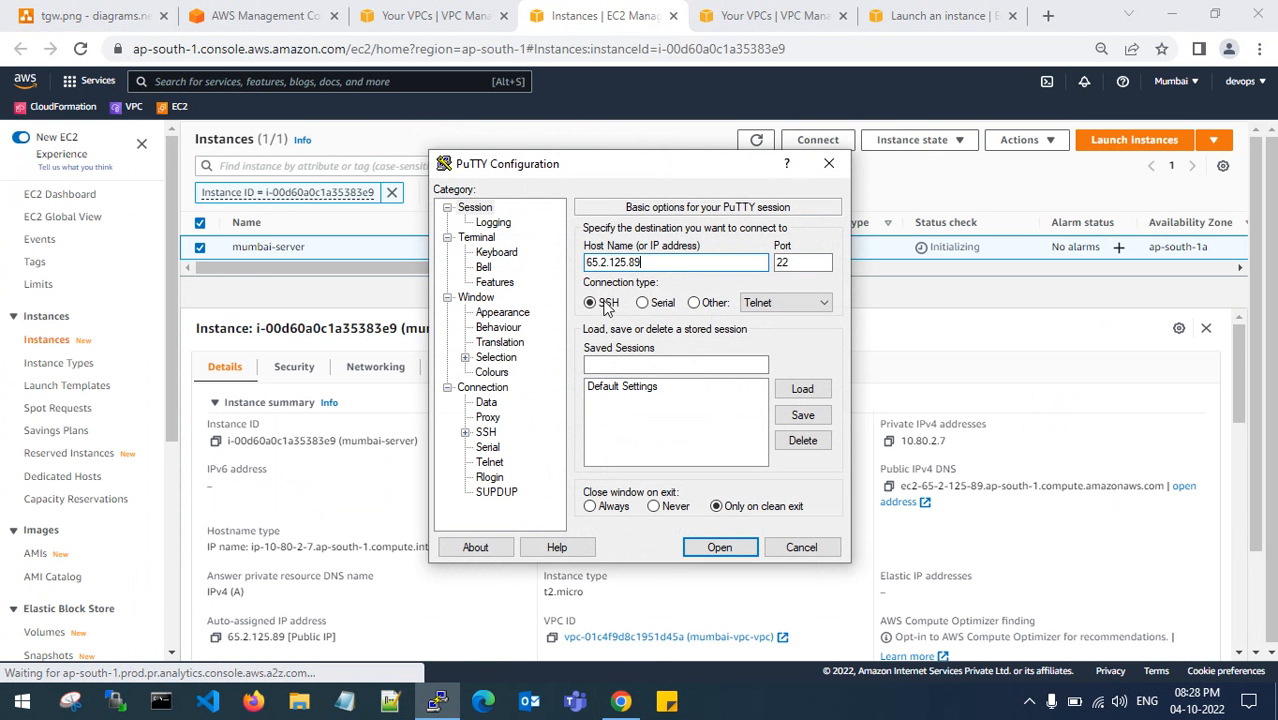
# Choose the existing test private key file for the PuTTY session's SSH authentication.
pyautogui.click(466, 432)
pyautogui.click(503, 450)
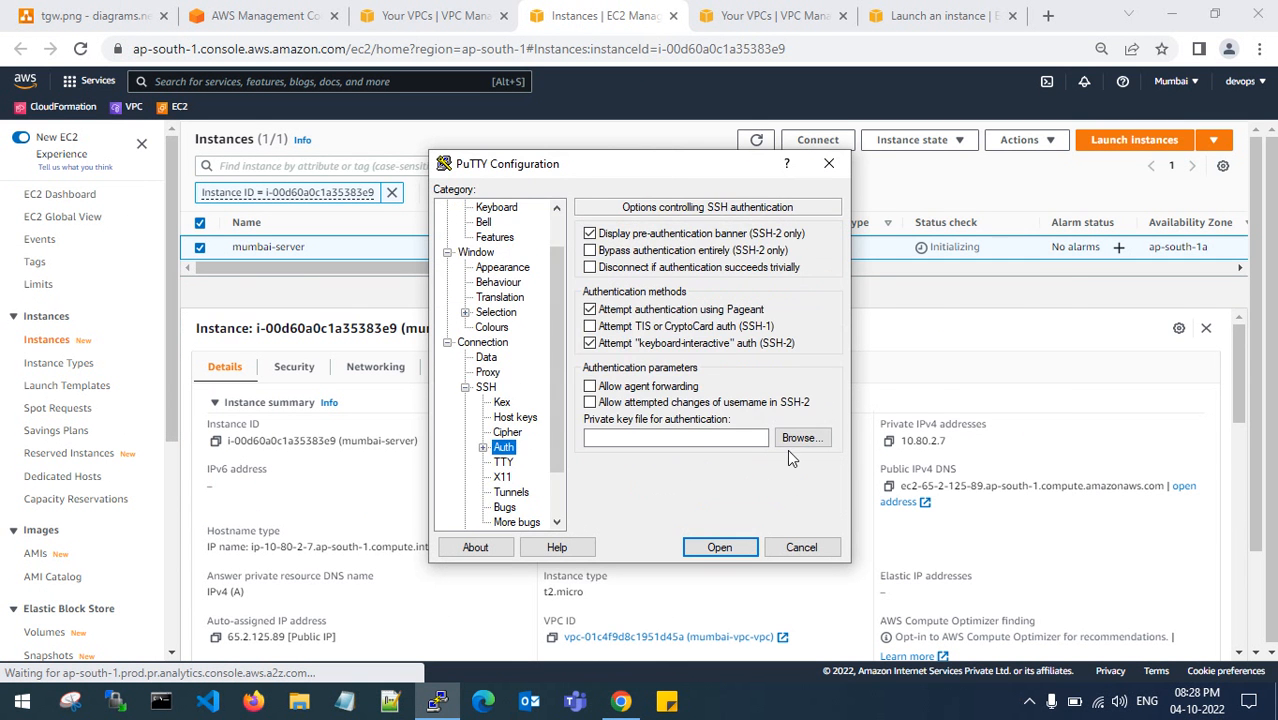
pyautogui.click(797, 517)
pyautogui.doubleClick(686, 413)
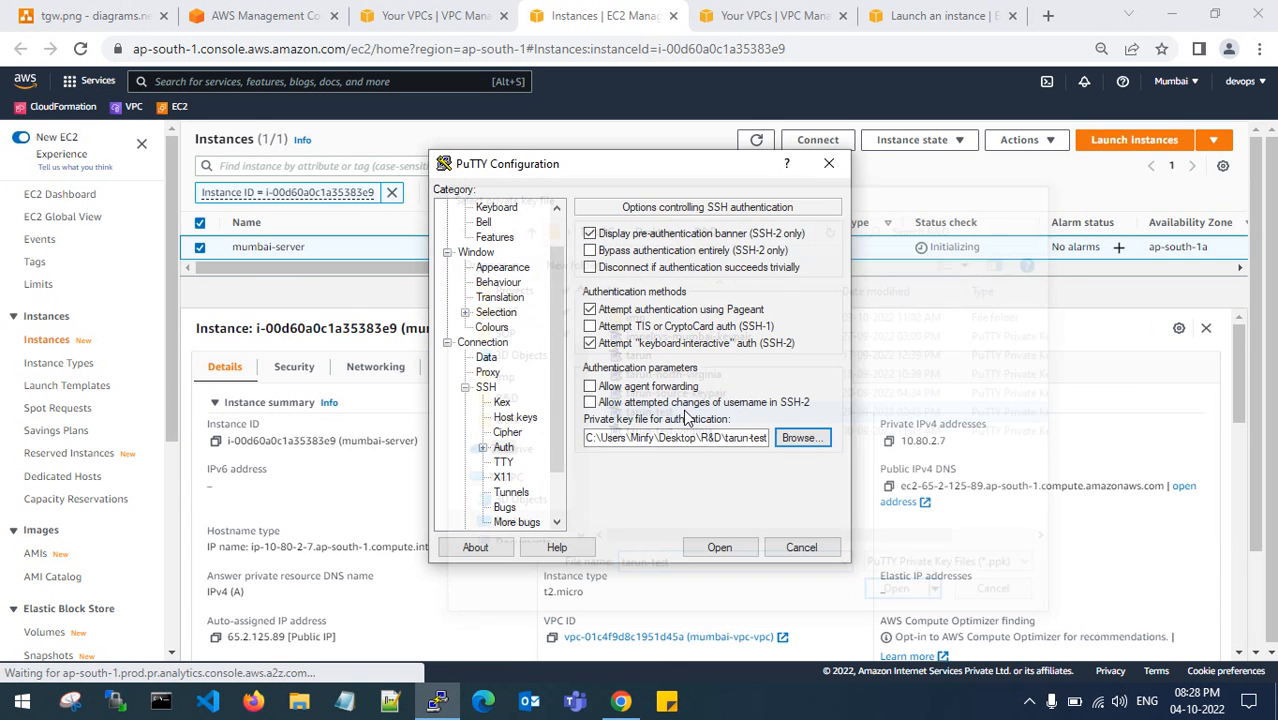
# Open the SSH session to the Mumbai server, accept its host key and log in as ec2-user.
pyautogui.click(722, 624)
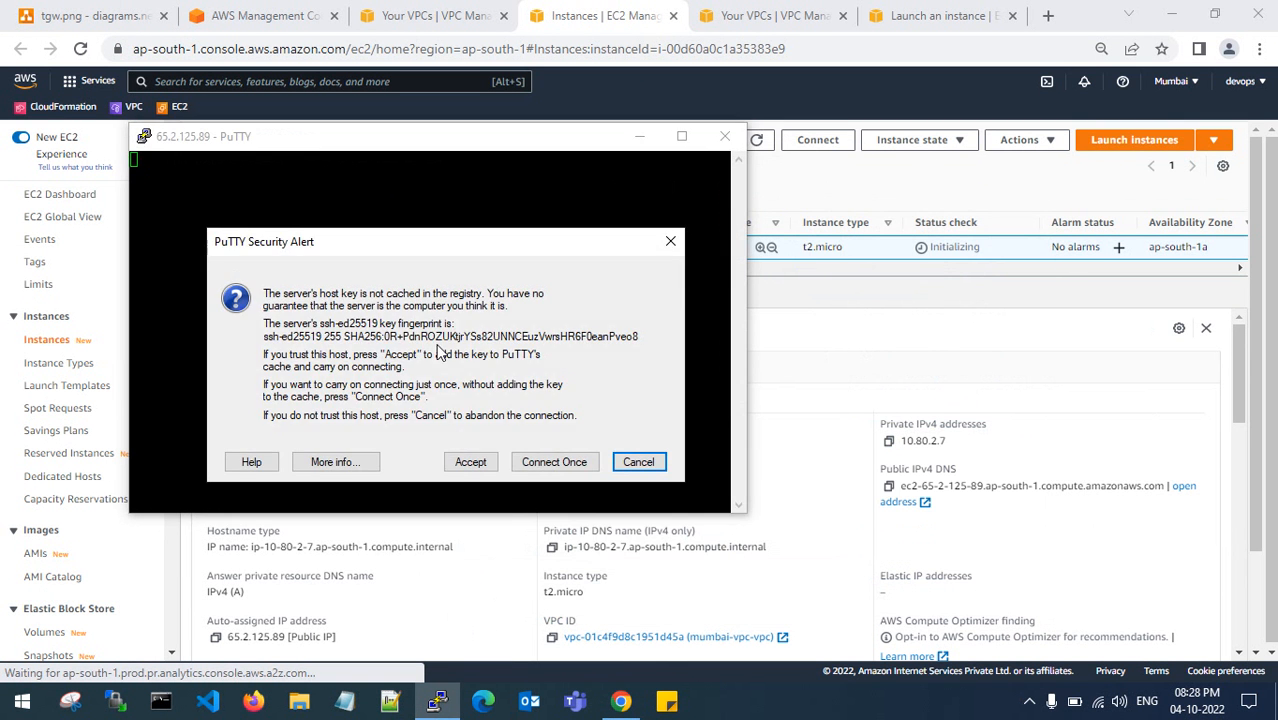
pyautogui.click(468, 458)
pyautogui.moveTo(474, 145); pyautogui.dragTo(552, 141)
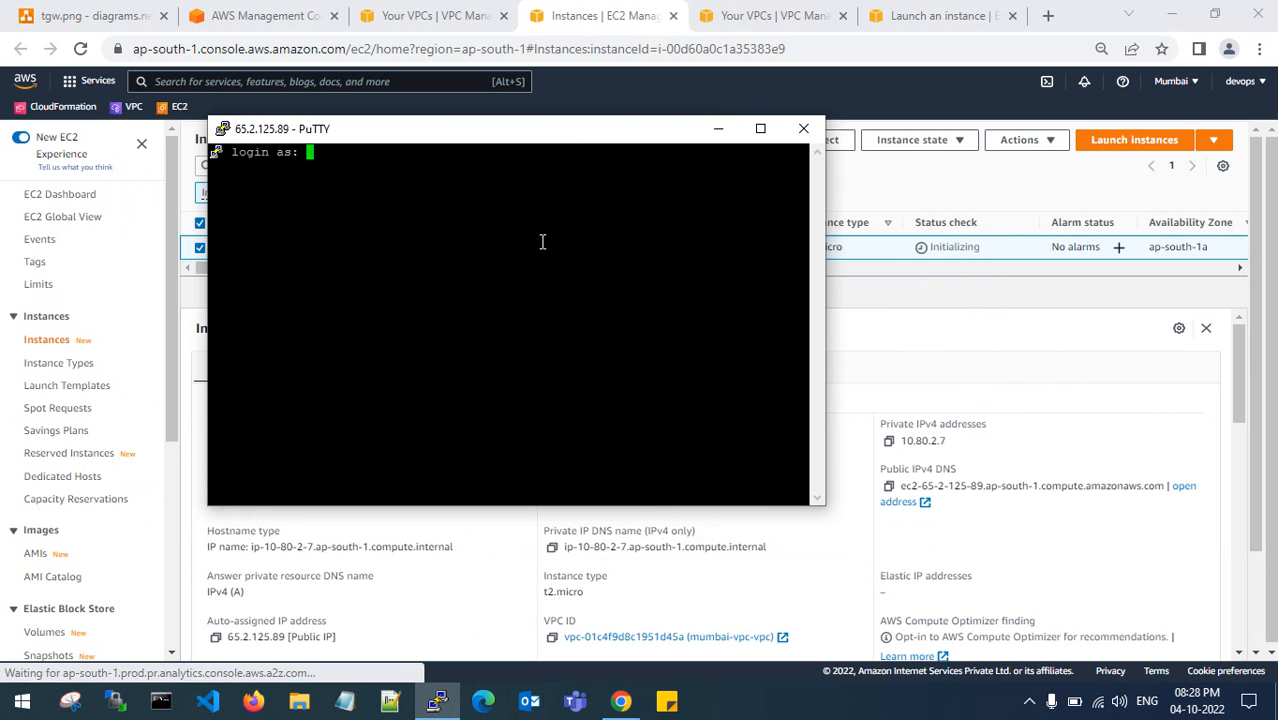
pyautogui.write('ec2-user')
pyautogui.press('Return')
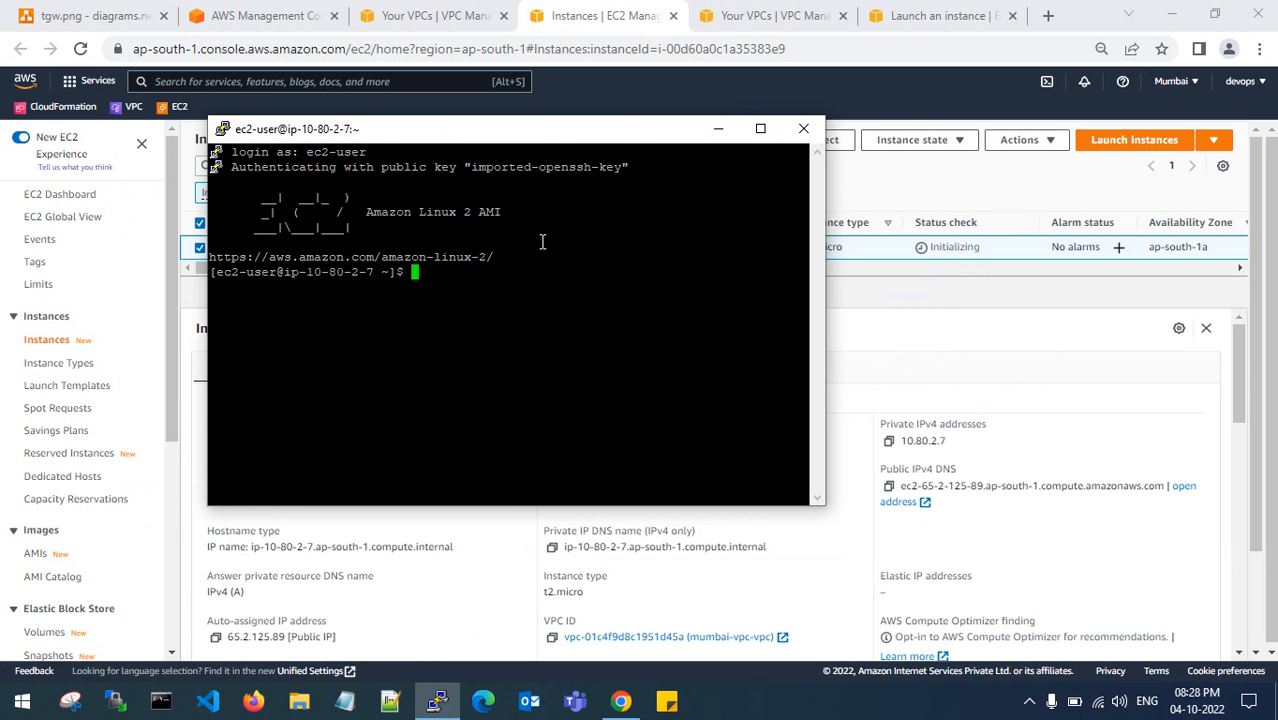
# Switch to the root user with sudo su - and check the private IP address in the Mumbai server's prompt.
pyautogui.press('Return')
pyautogui.press('Return')
pyautogui.write('sudo su -')
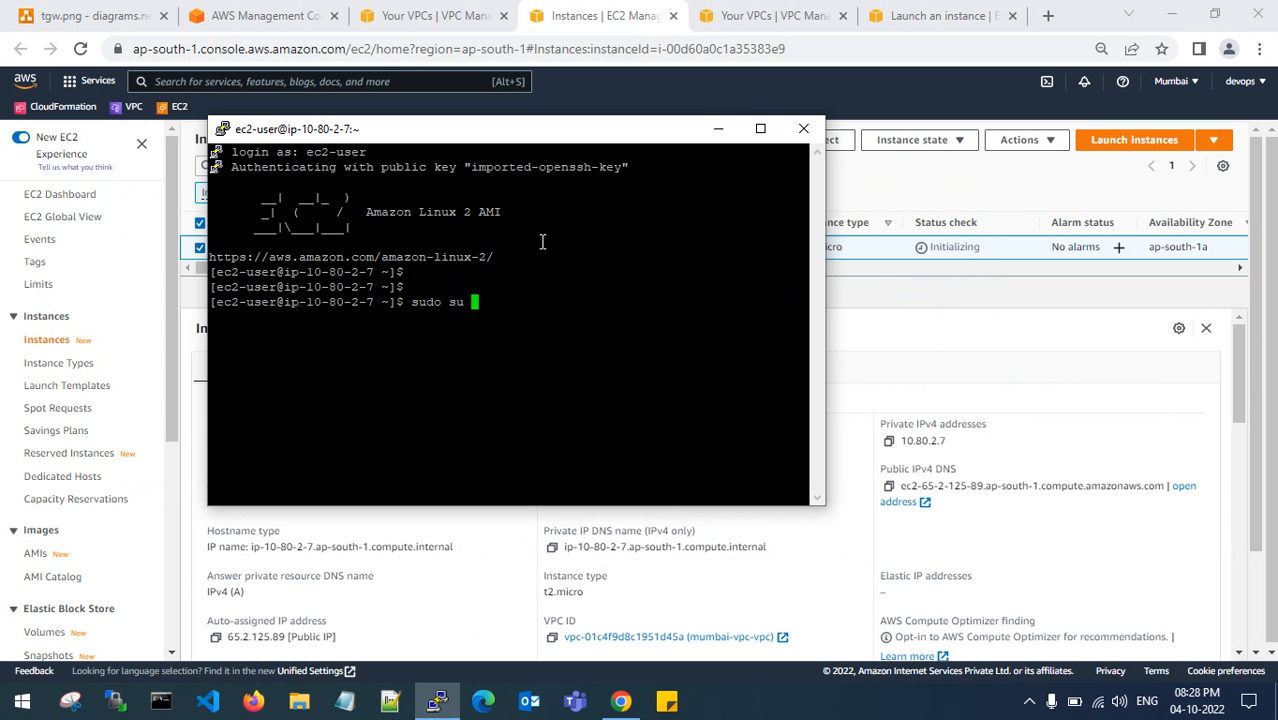
pyautogui.press('Return')
pyautogui.press('Return')
pyautogui.press('Return')
pyautogui.press('Return')
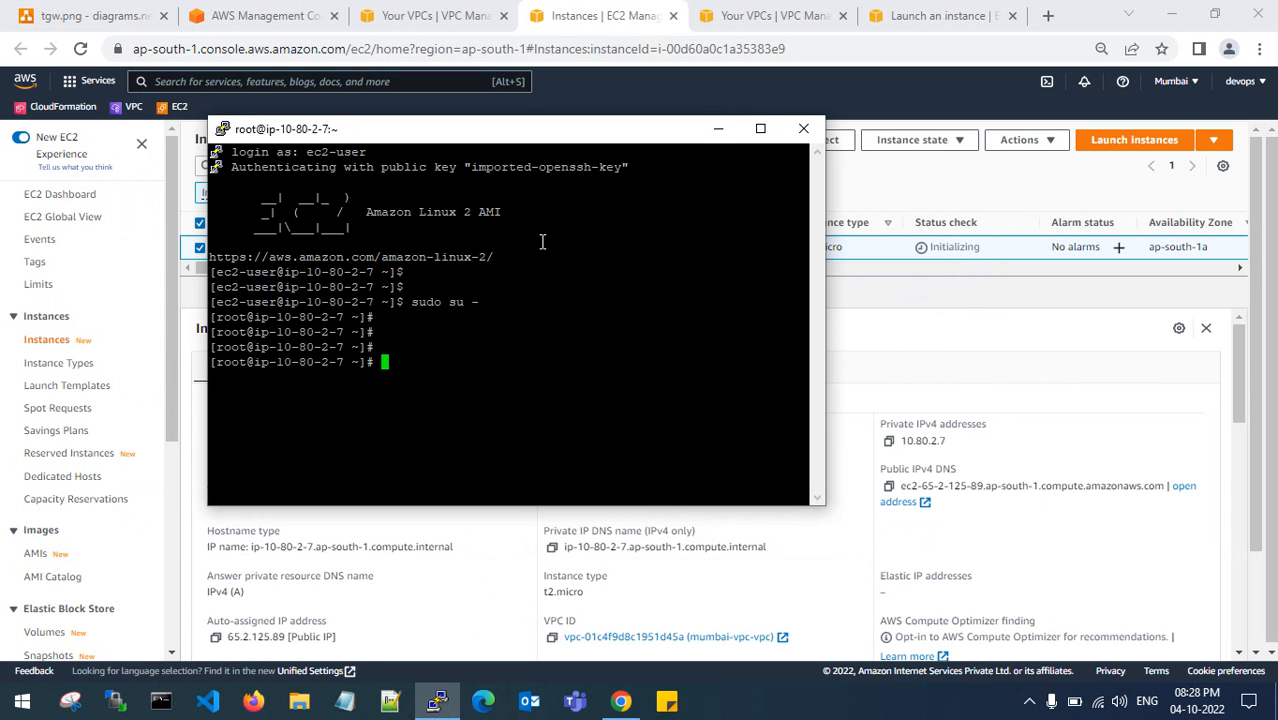
pyautogui.moveTo(279, 318); pyautogui.dragTo(340, 318)
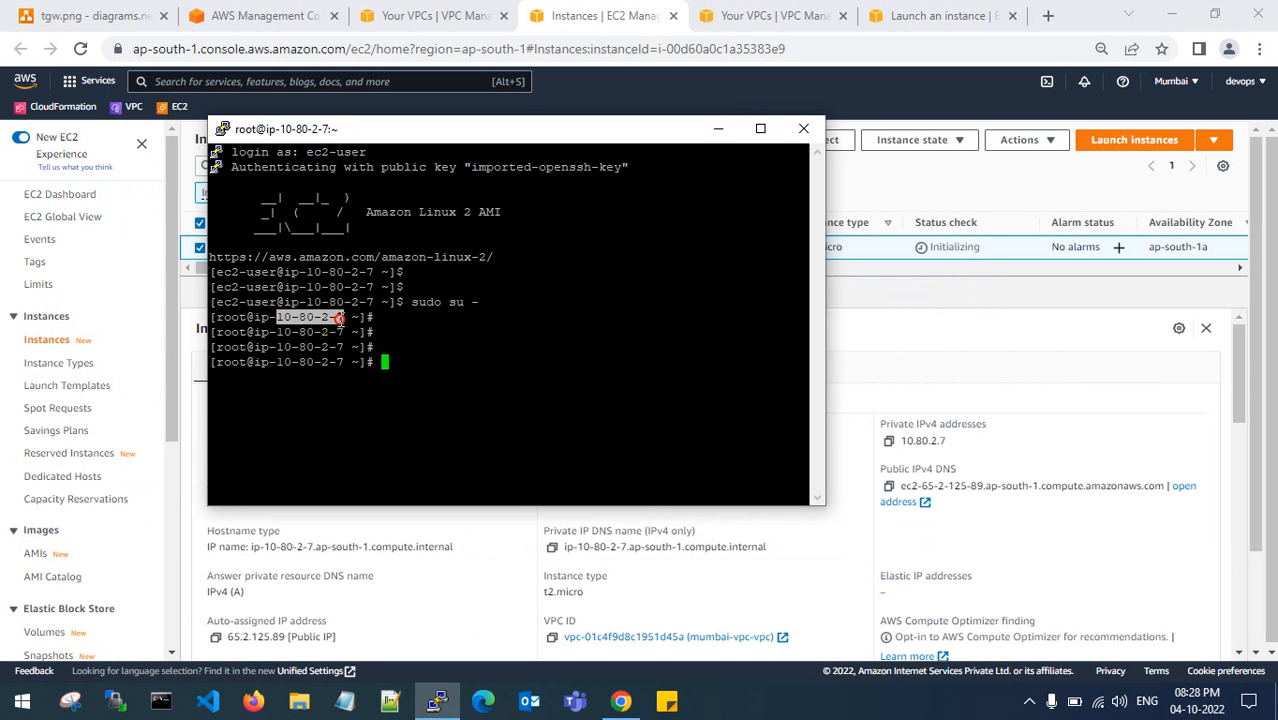
pyautogui.click(340, 320)
pyautogui.click(613, 348)
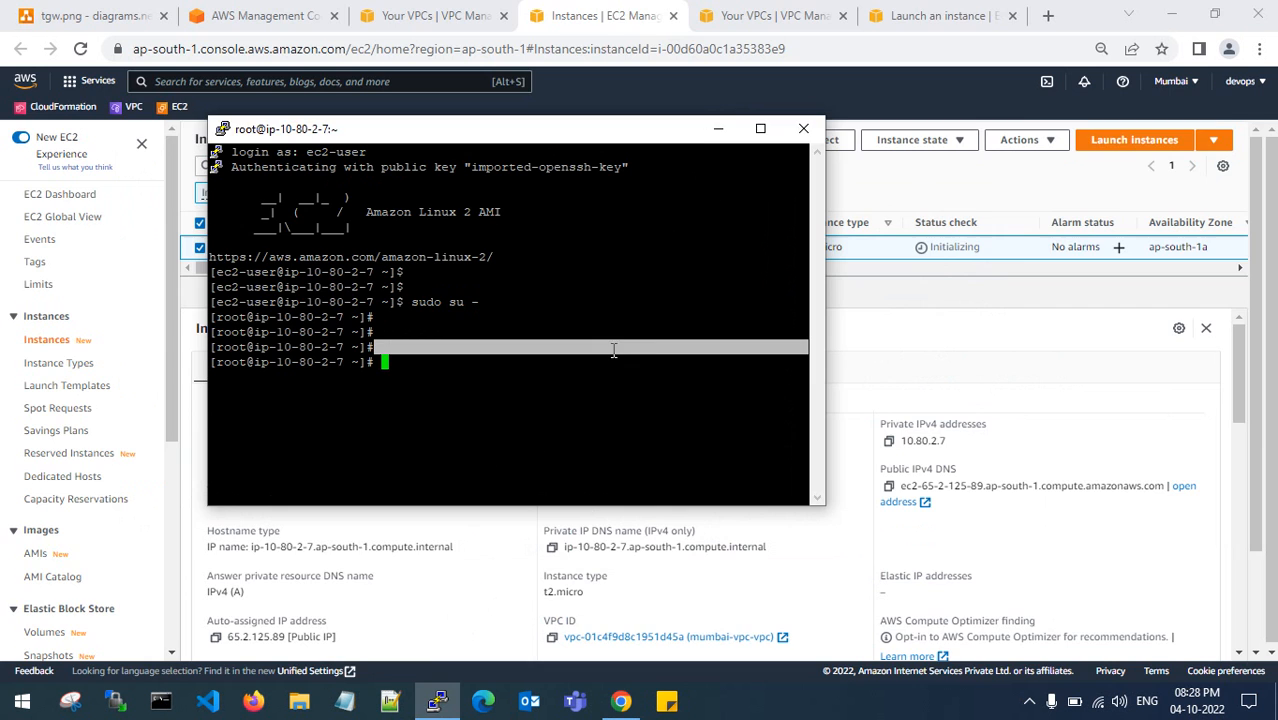
# Open the launched N. Virginia instance's entry in its own browser tab and close the launch page.
pyautogui.click(932, 12)
pyautogui.click(358, 247)
pyautogui.click(820, 16)
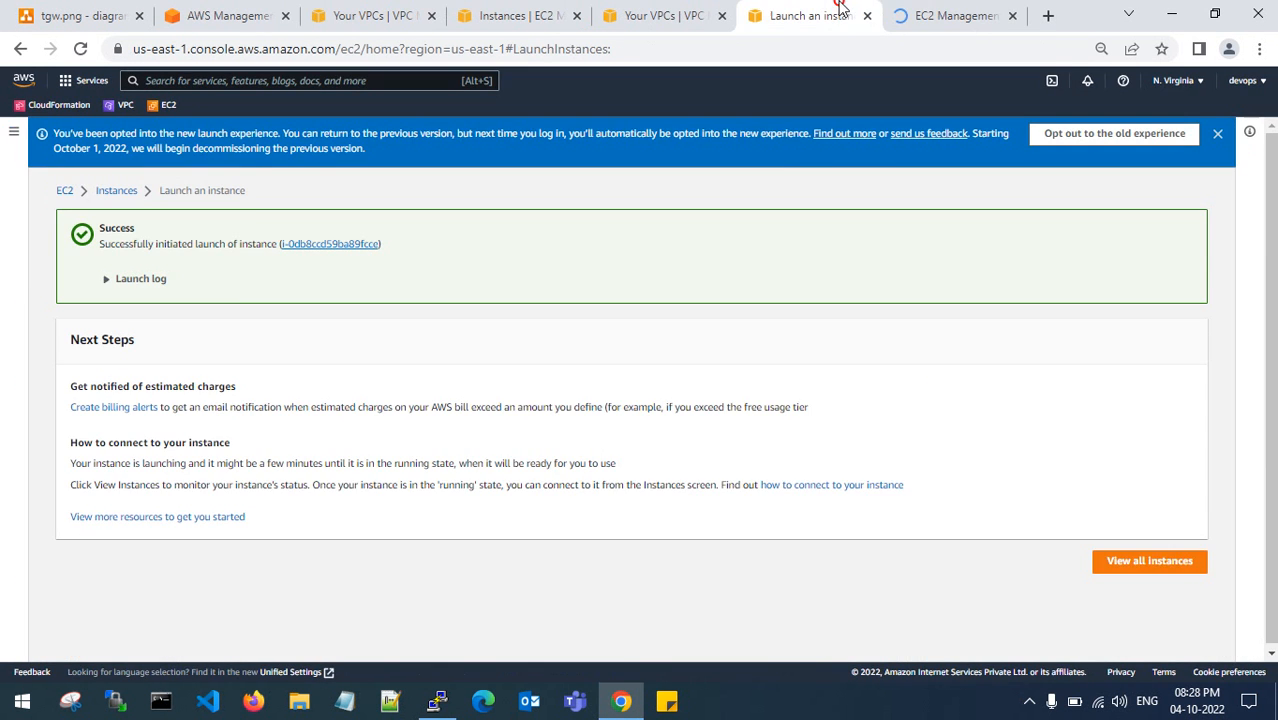
pyautogui.click(870, 17)
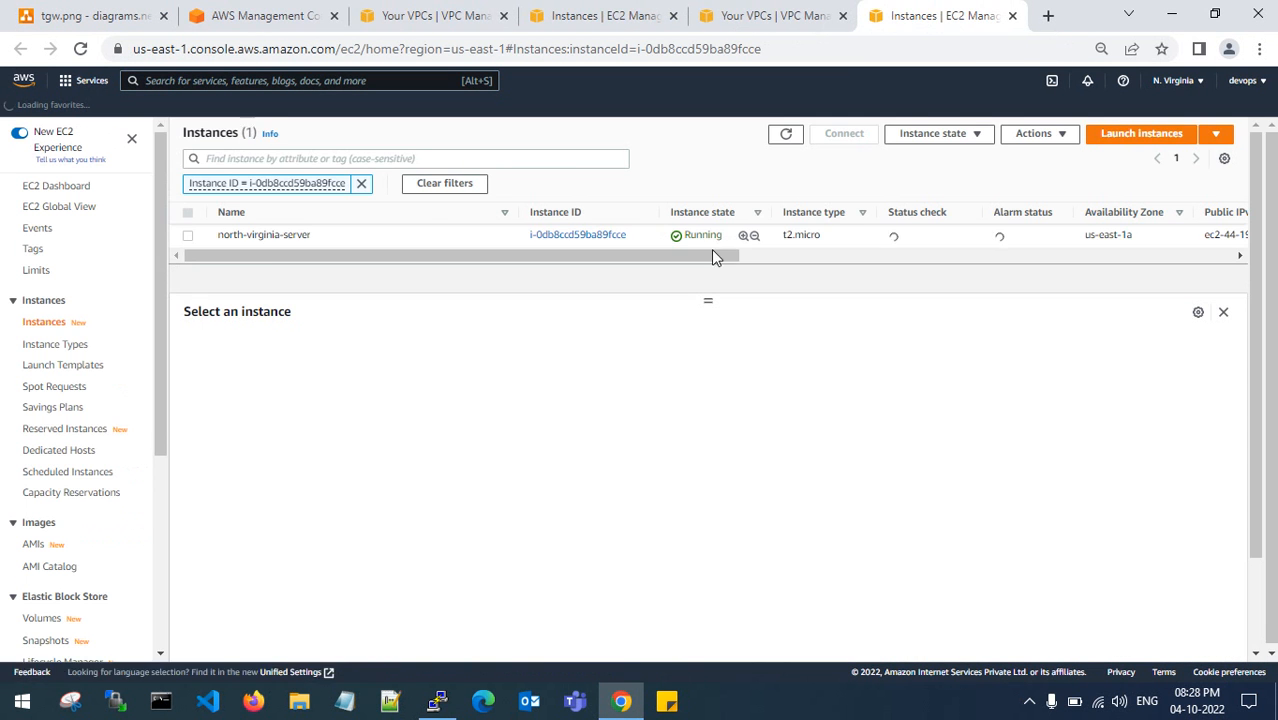
# Copy north-virginia-server's private IPv4 address, 10.90.3.208, and ping it from the Mumbai server's terminal.
pyautogui.click(187, 235)
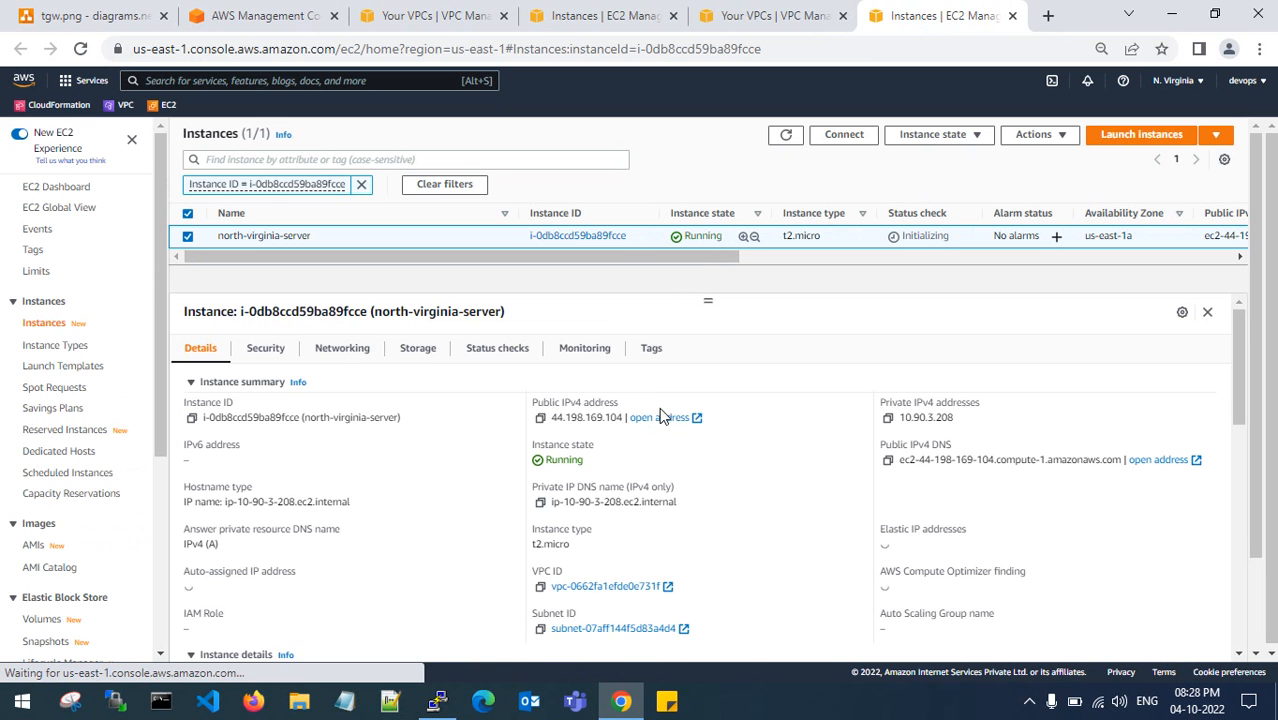
pyautogui.click(888, 418)
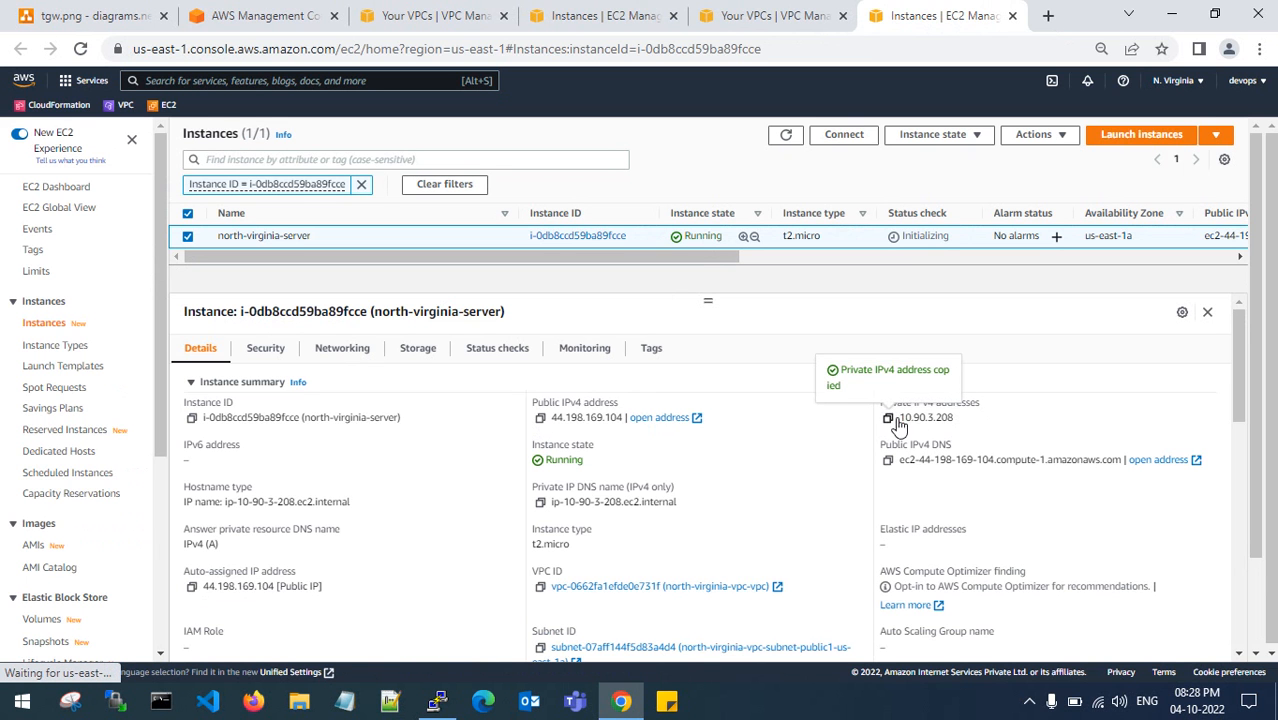
pyautogui.click(437, 701)
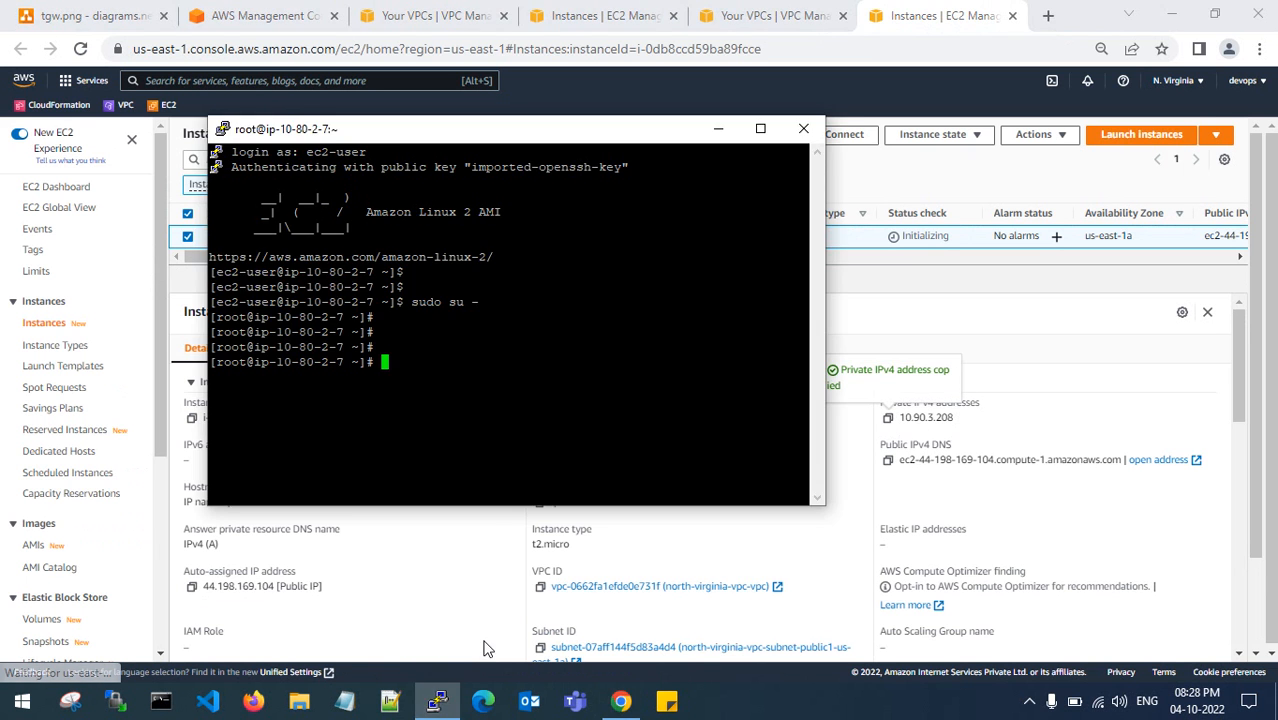
pyautogui.write('ping')
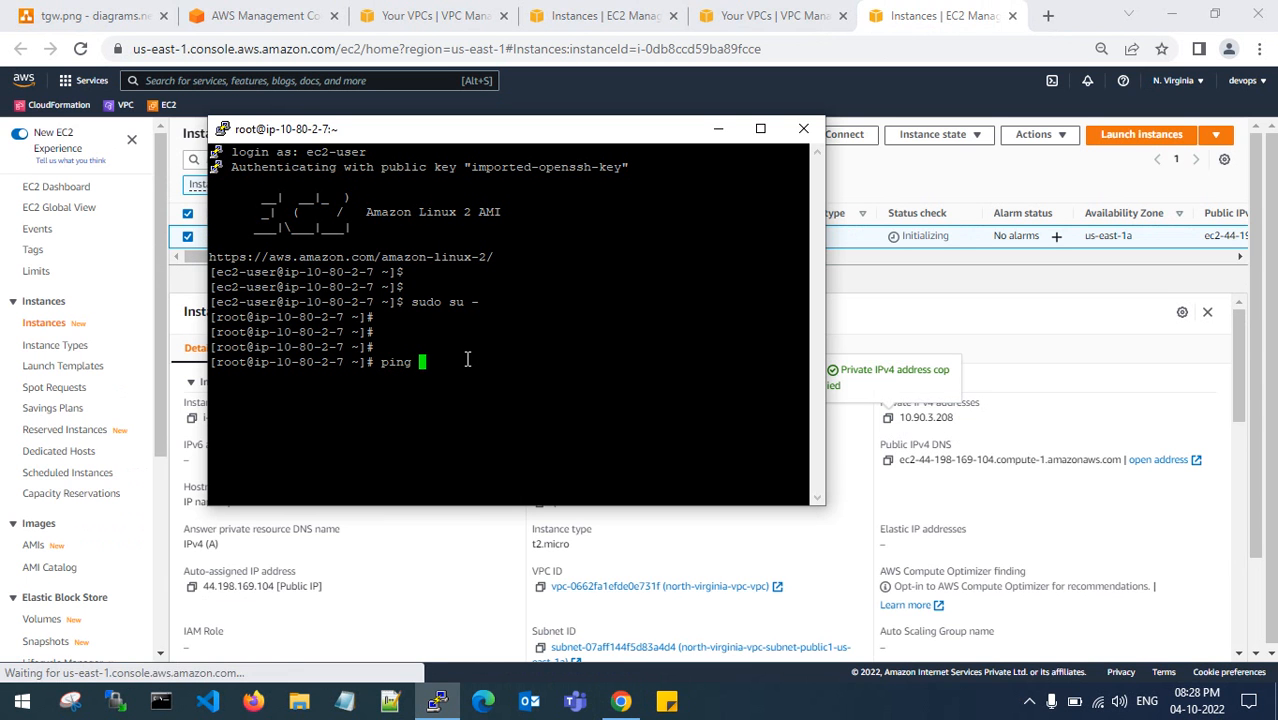
pyautogui.rightClick(467, 360)
pyautogui.press('Return')
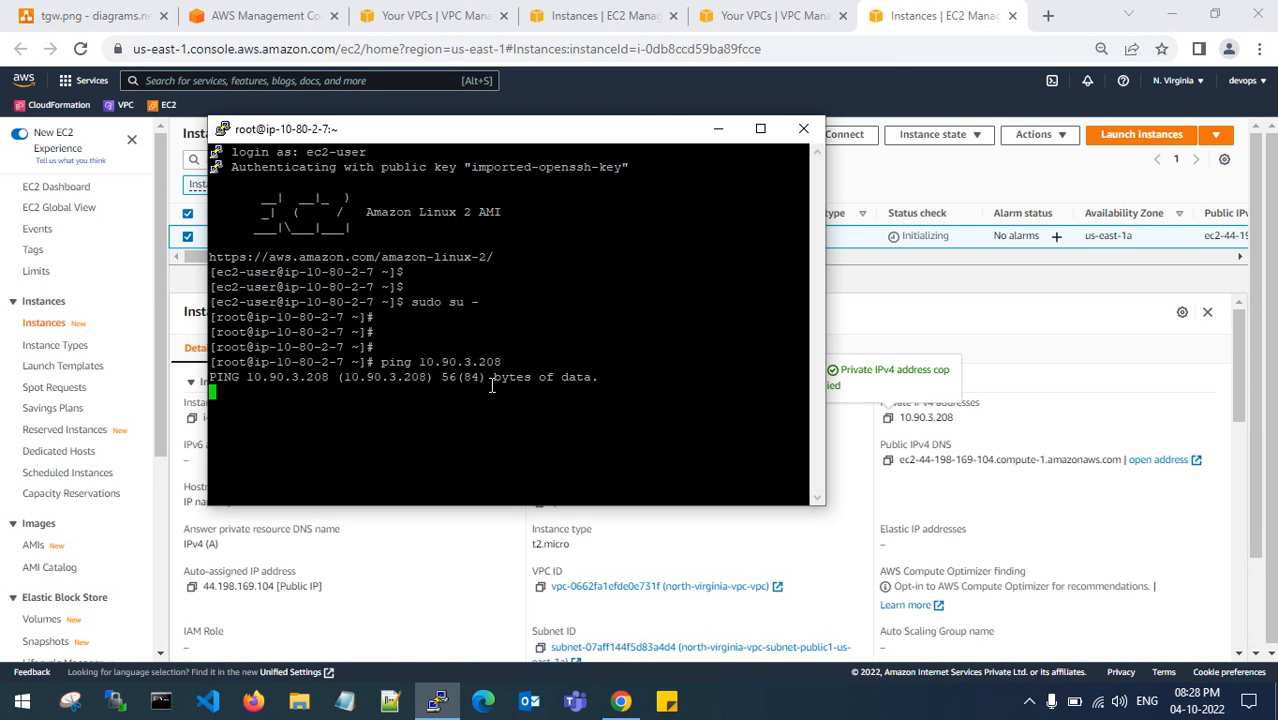
# Stop the running ping in the Mumbai terminal and return to the Mumbai VPC list.
pyautogui.hotkey('ctrl', 'z')
pyautogui.hotkey('ctrl', 'c')
pyautogui.press('Return')
pyautogui.press('Return')
pyautogui.press('Return')
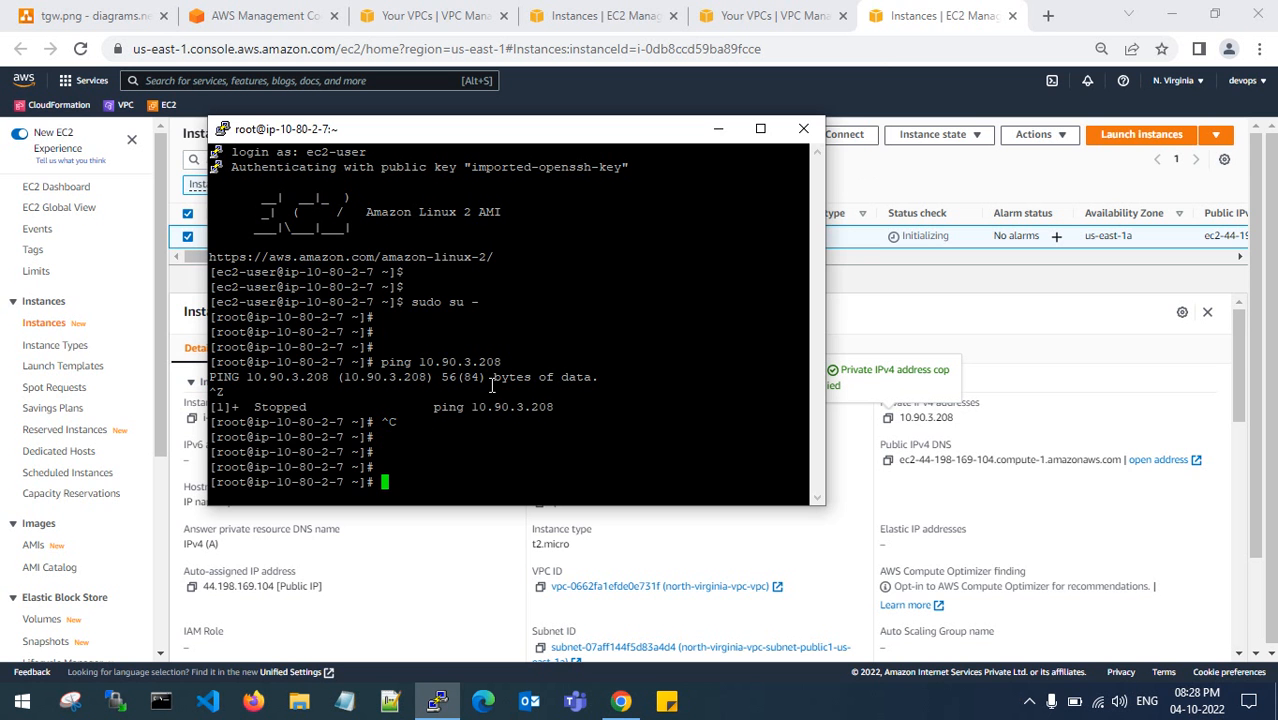
pyautogui.click(717, 128)
pyautogui.click(452, 15)
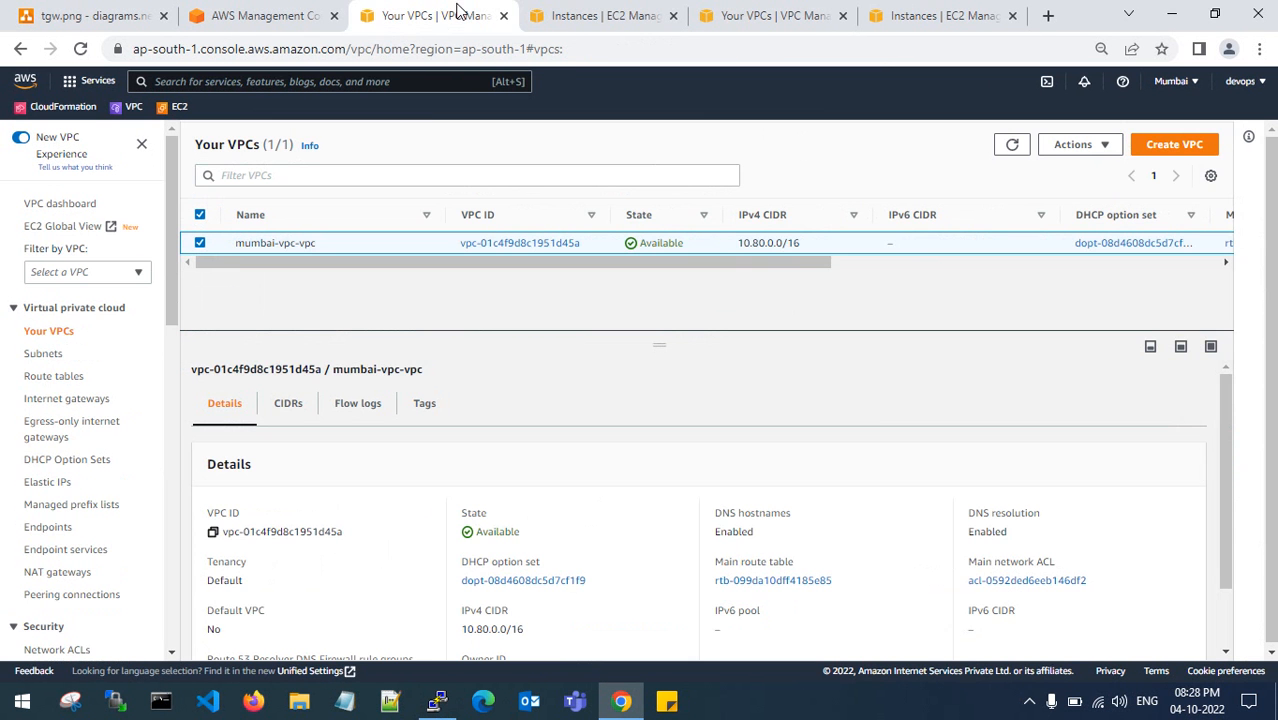
# Open the transit gateways list in the Mumbai VPC console.
pyautogui.click(600, 15)
pyautogui.click(435, 15)
pyautogui.scroll(-8, 77, 437)
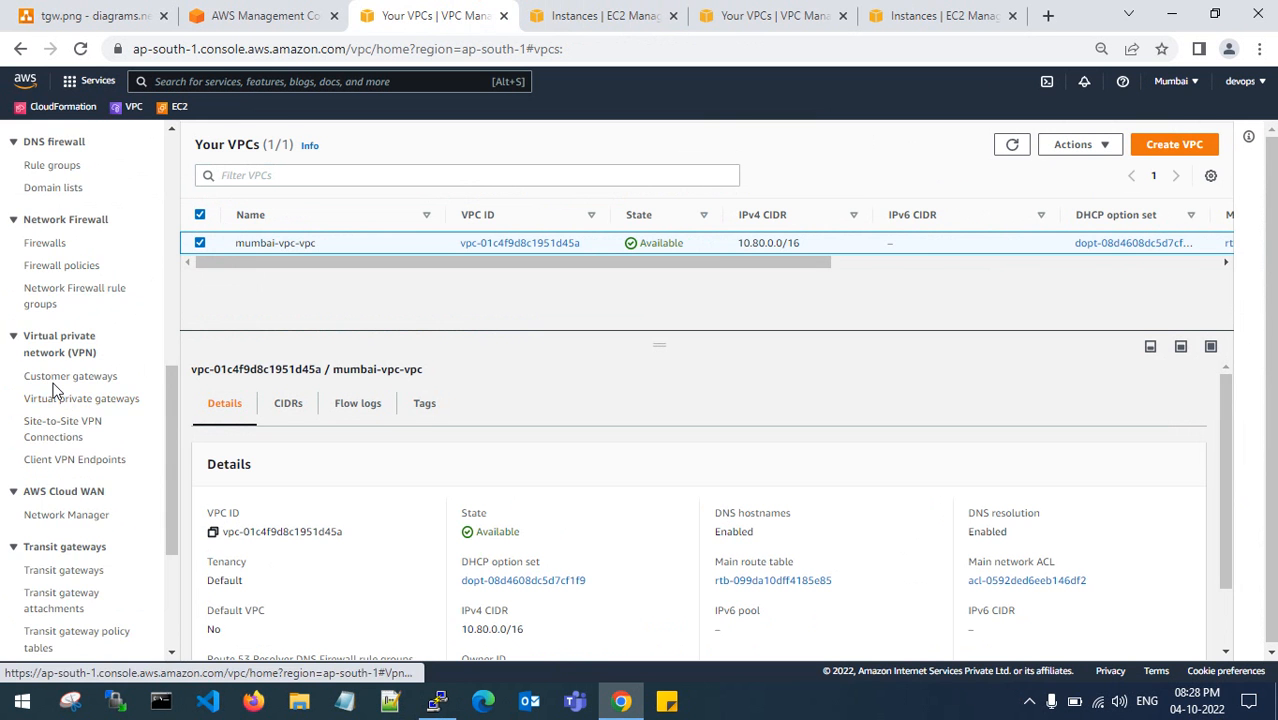
pyautogui.scroll(3, 57, 395)
pyautogui.scroll(-5, 52, 420)
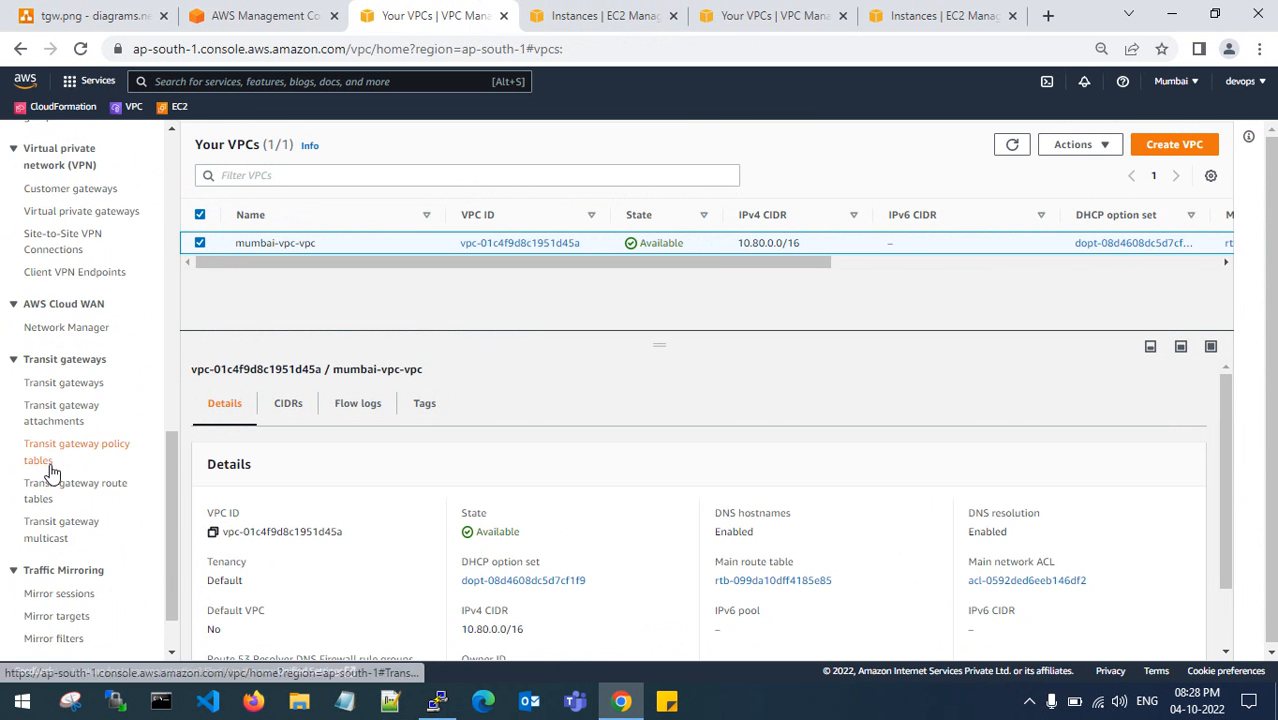
pyautogui.scroll(4, 49, 470)
pyautogui.scroll(-2, 60, 543)
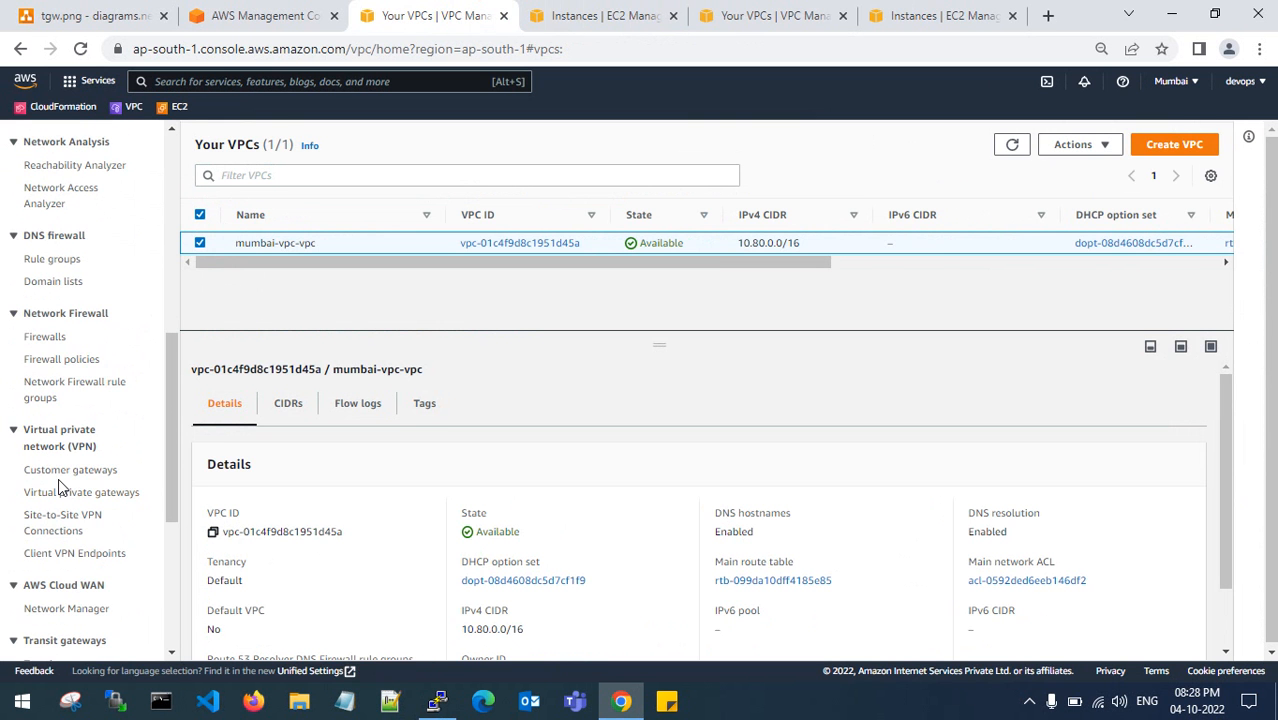
pyautogui.scroll(-5, 58, 480)
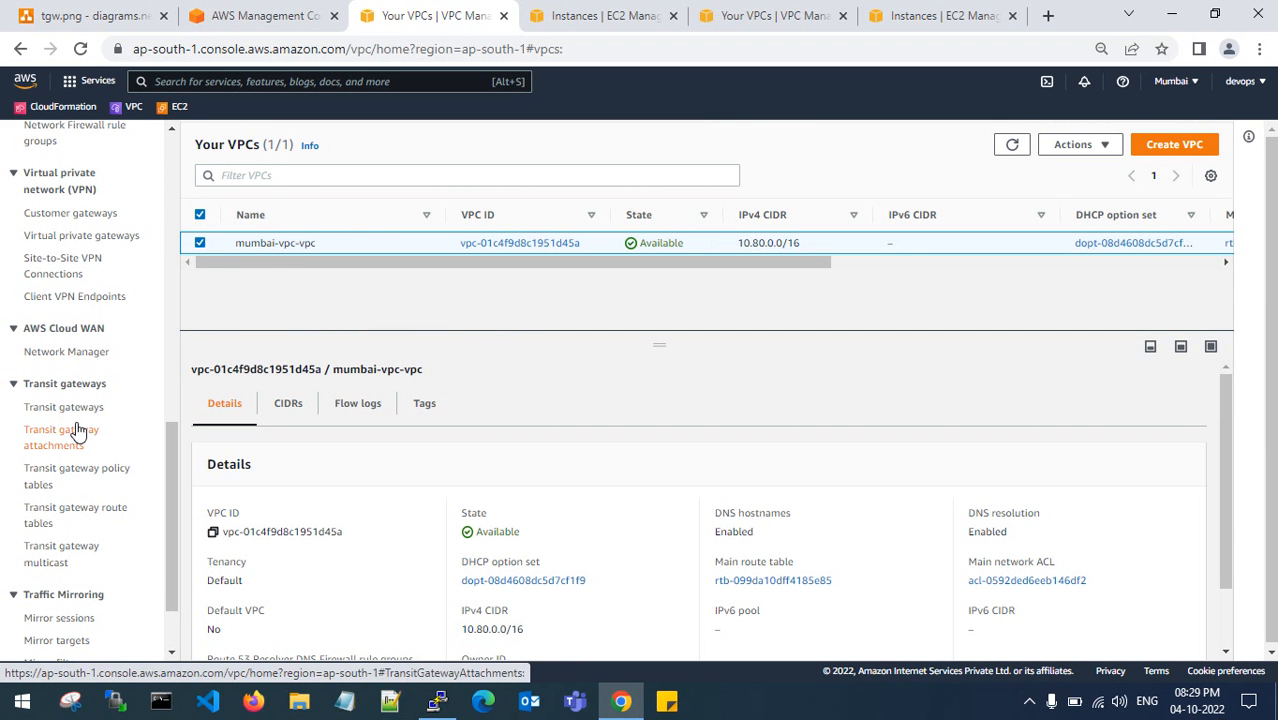
pyautogui.scroll(-2, 72, 426)
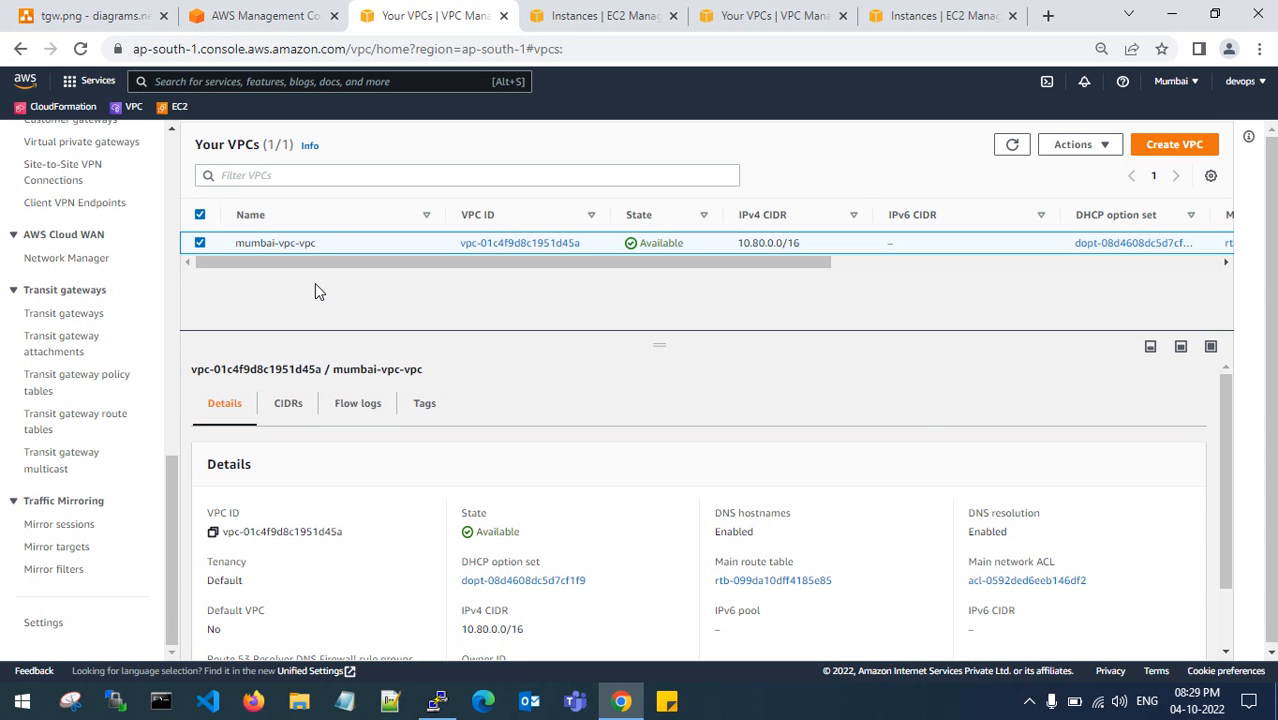
pyautogui.click(68, 316)
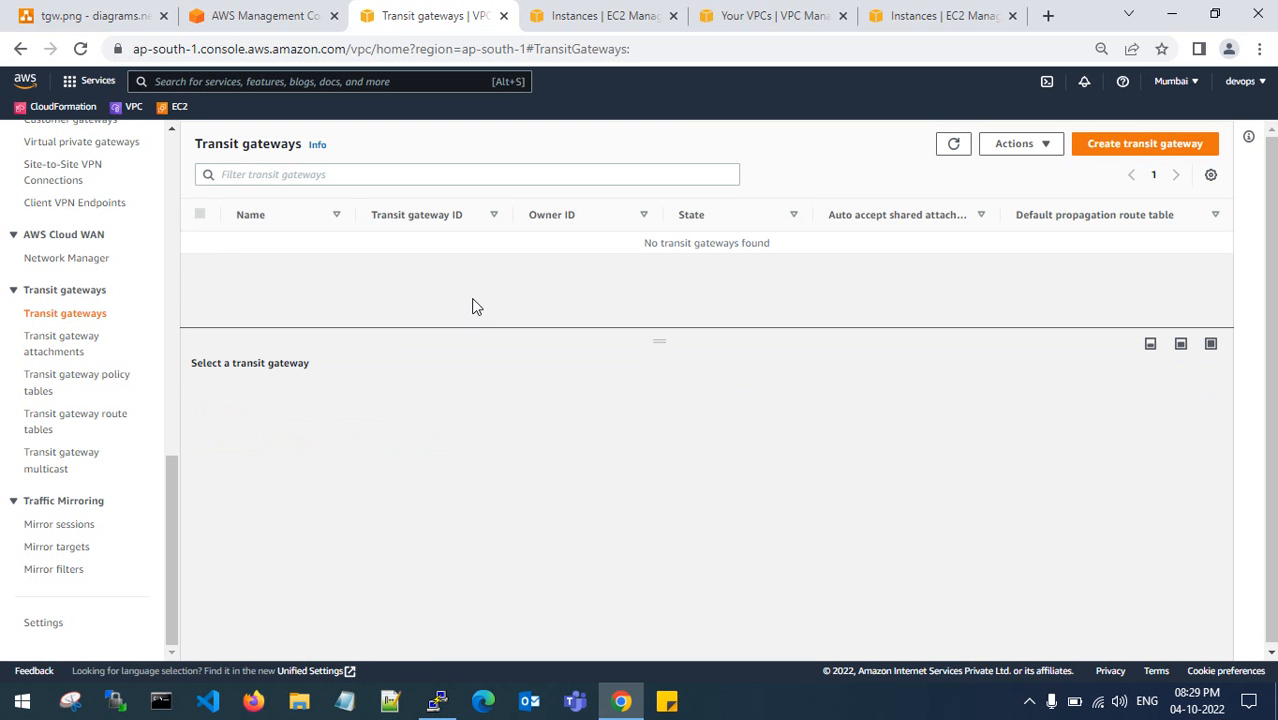
# Start a new transit gateway in Mumbai and enter tgw-mumbai as both its name tag and description.
pyautogui.click(1103, 146)
pyautogui.click(151, 346)
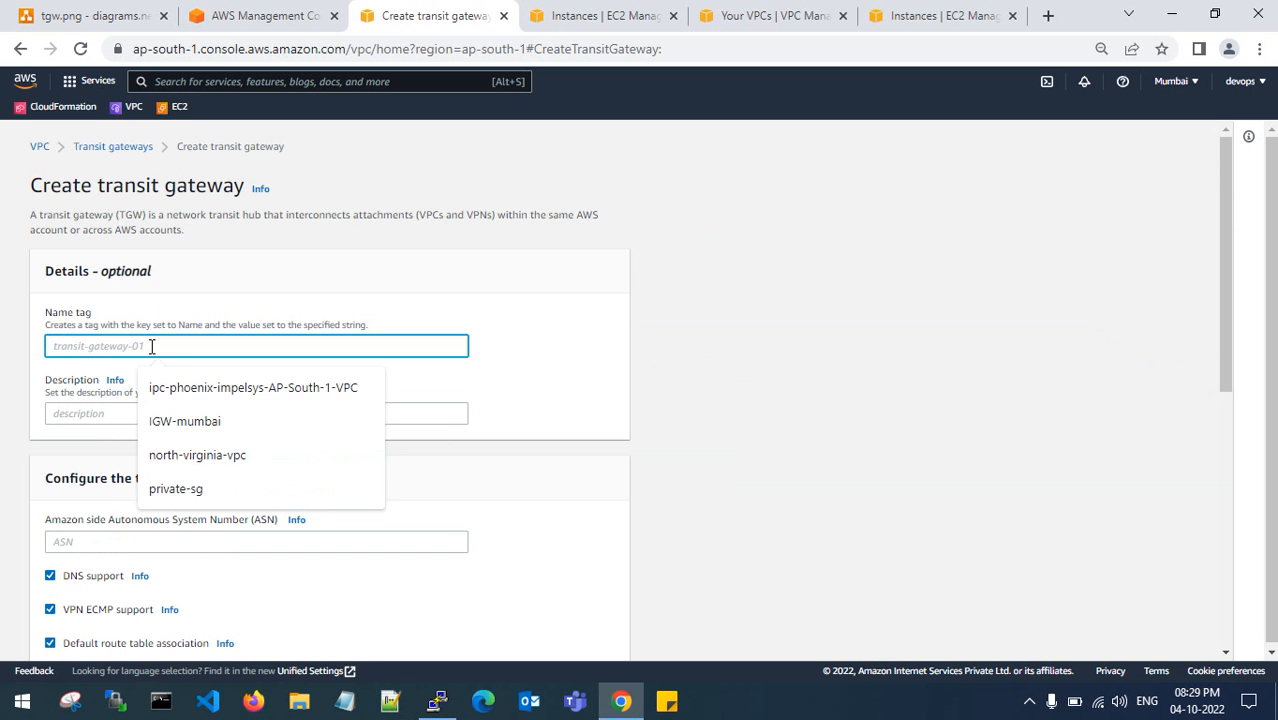
pyautogui.write('tgw-mumbai')
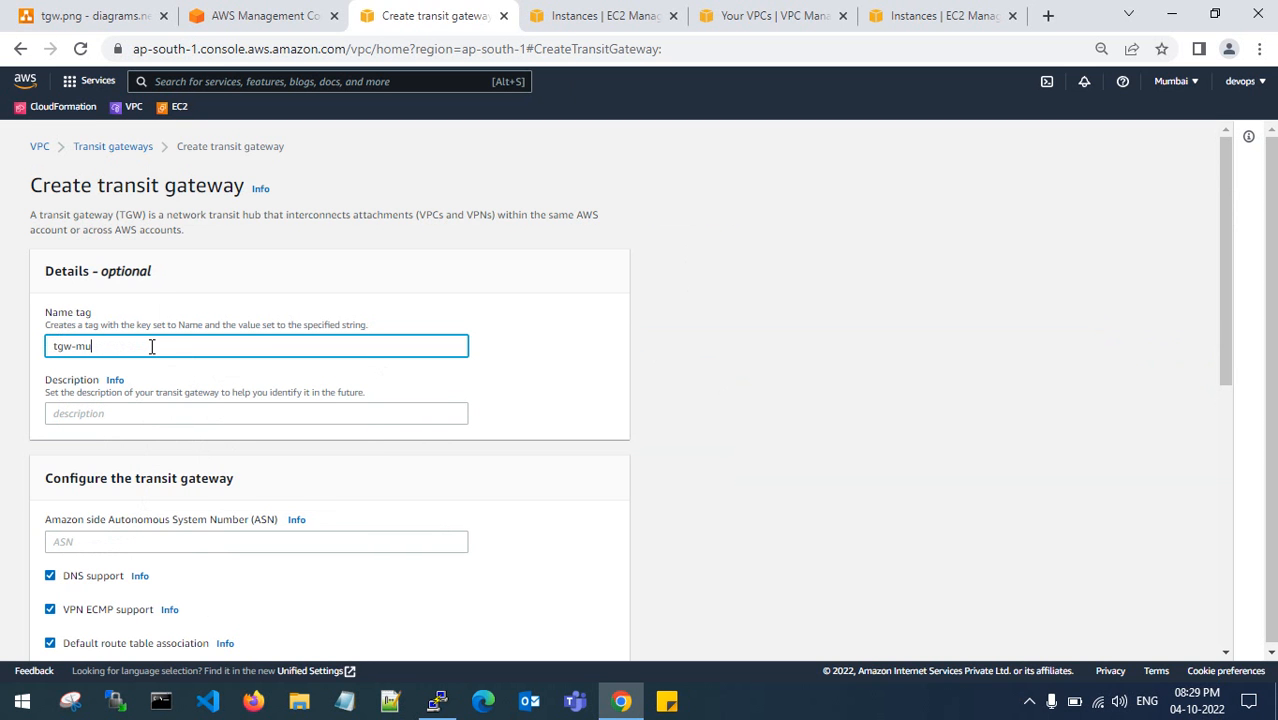
pyautogui.hotkey('ctrl', 'a')
pyautogui.hotkey('ctrl', 'c')
pyautogui.click(145, 414)
pyautogui.hotkey('ctrl', 'v')
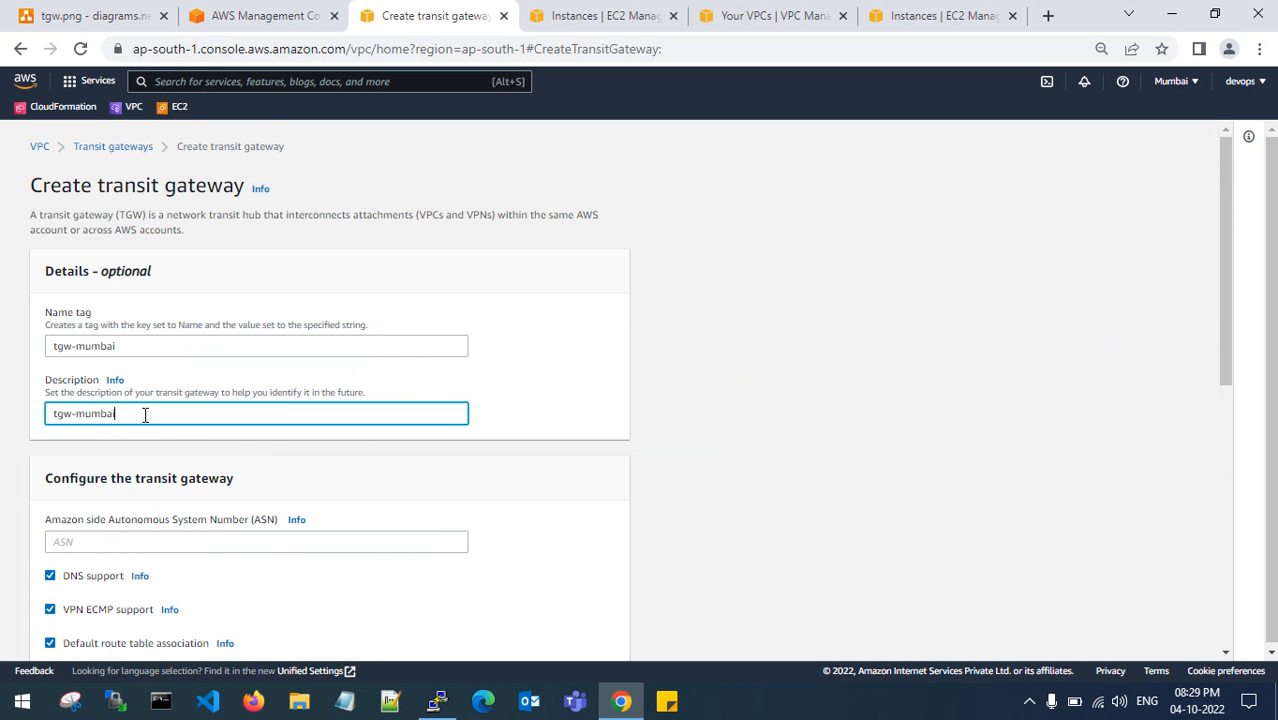
# Review the ASN, support, sharing and CIDR options, keep their defaults, and create the tgw-mumbai transit gateway.
pyautogui.scroll(-2, 150, 414)
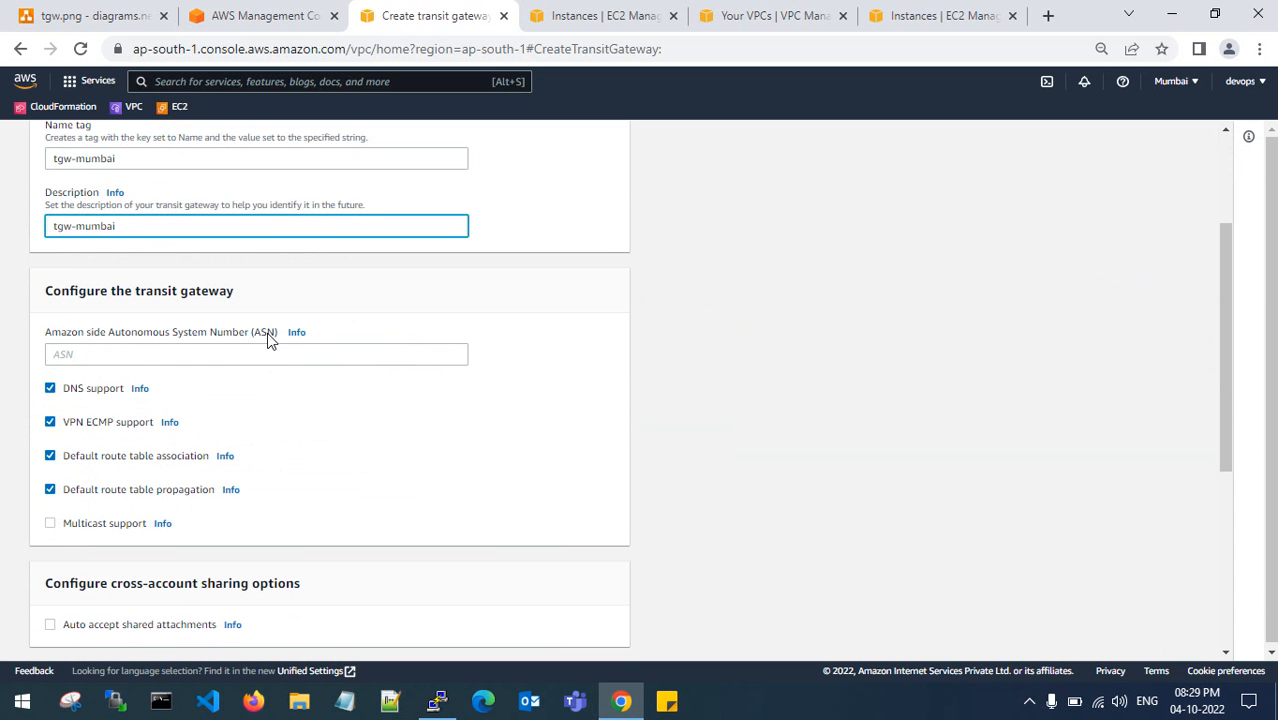
pyautogui.moveTo(92, 290); pyautogui.dragTo(234, 290)
pyautogui.click(228, 289)
pyautogui.scroll(-2, 338, 310)
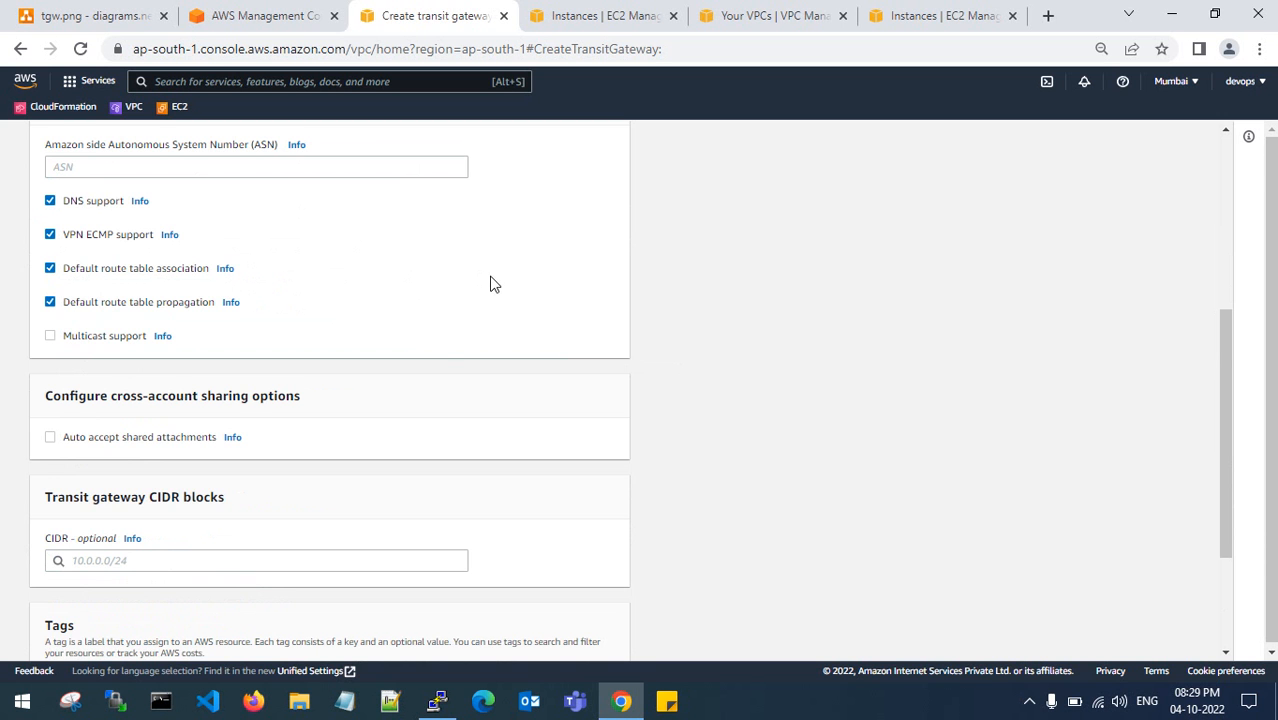
pyautogui.scroll(-2, 440, 298)
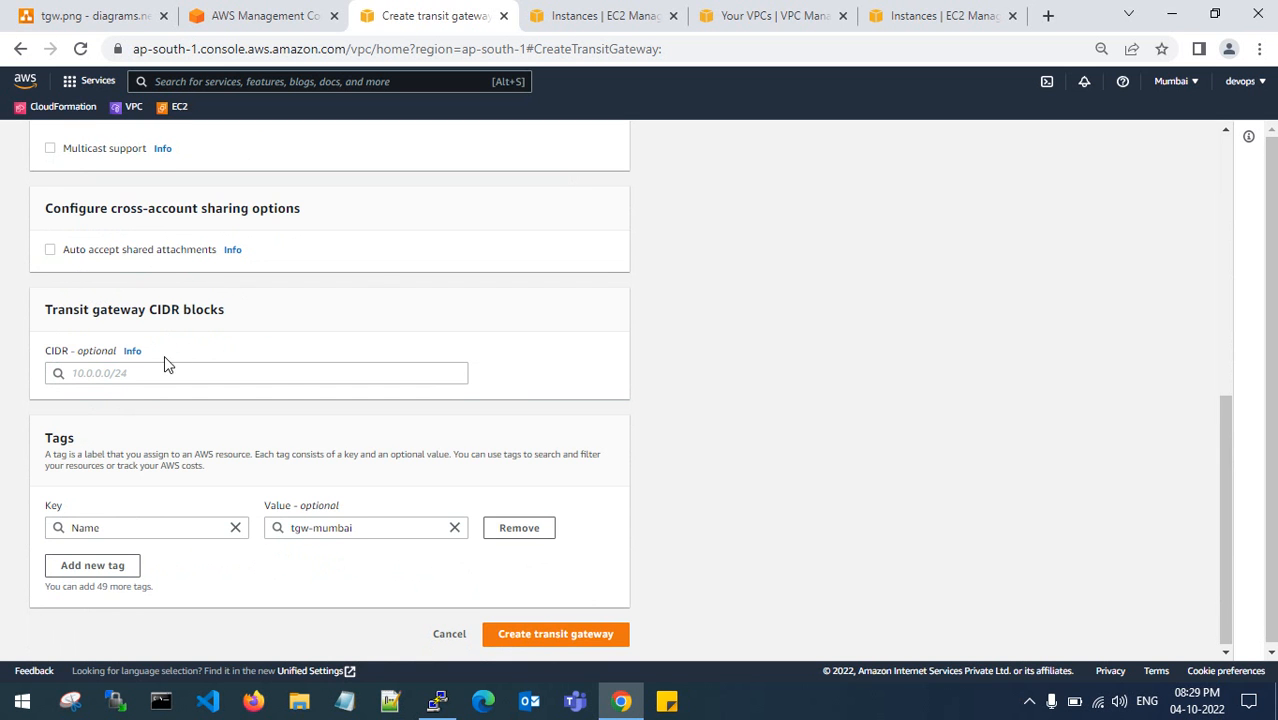
pyautogui.click(547, 636)
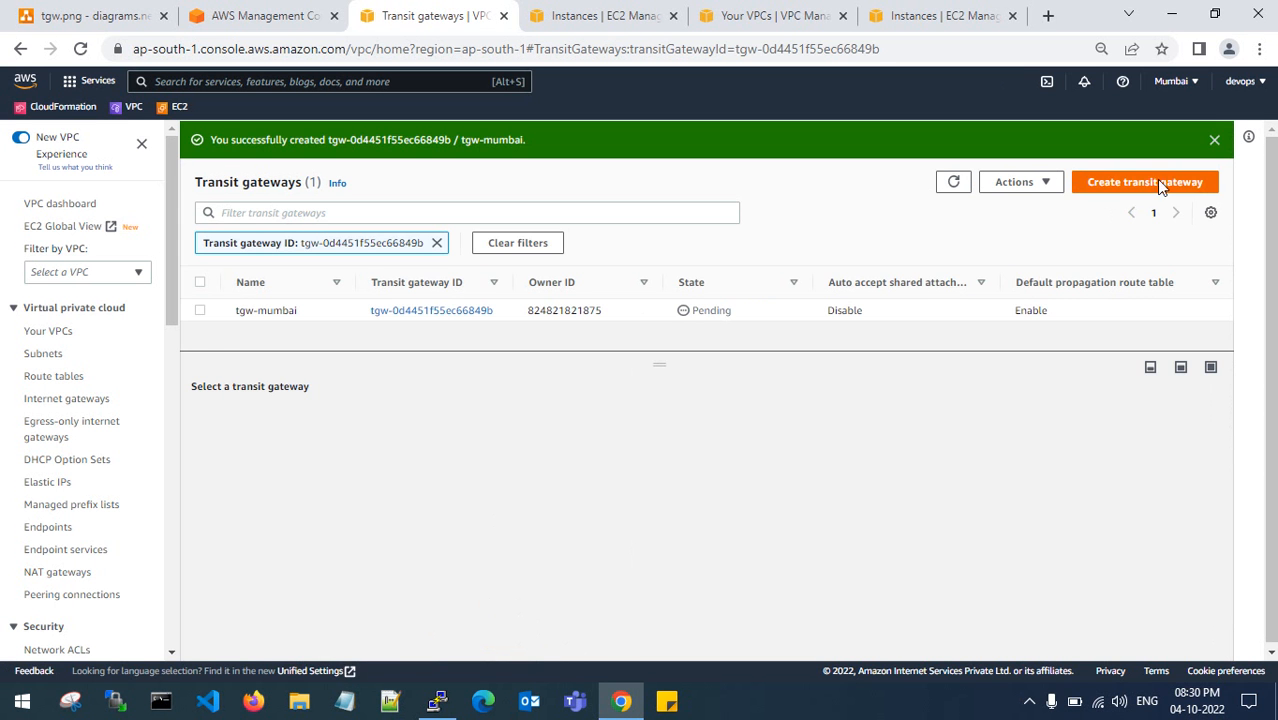
# Dismiss the creation notice, remove the gateway ID filter and refresh the list to check tgw-mumbai's state.
pyautogui.click(1214, 139)
pyautogui.click(437, 205)
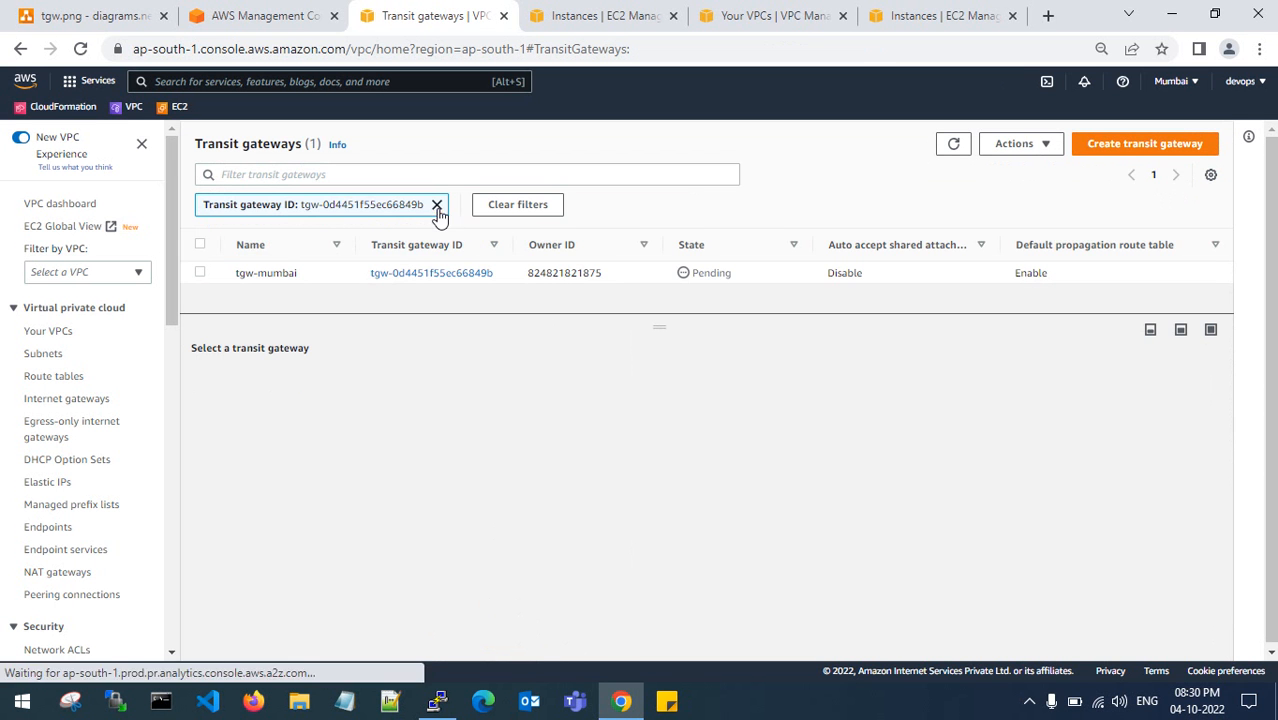
pyautogui.click(953, 145)
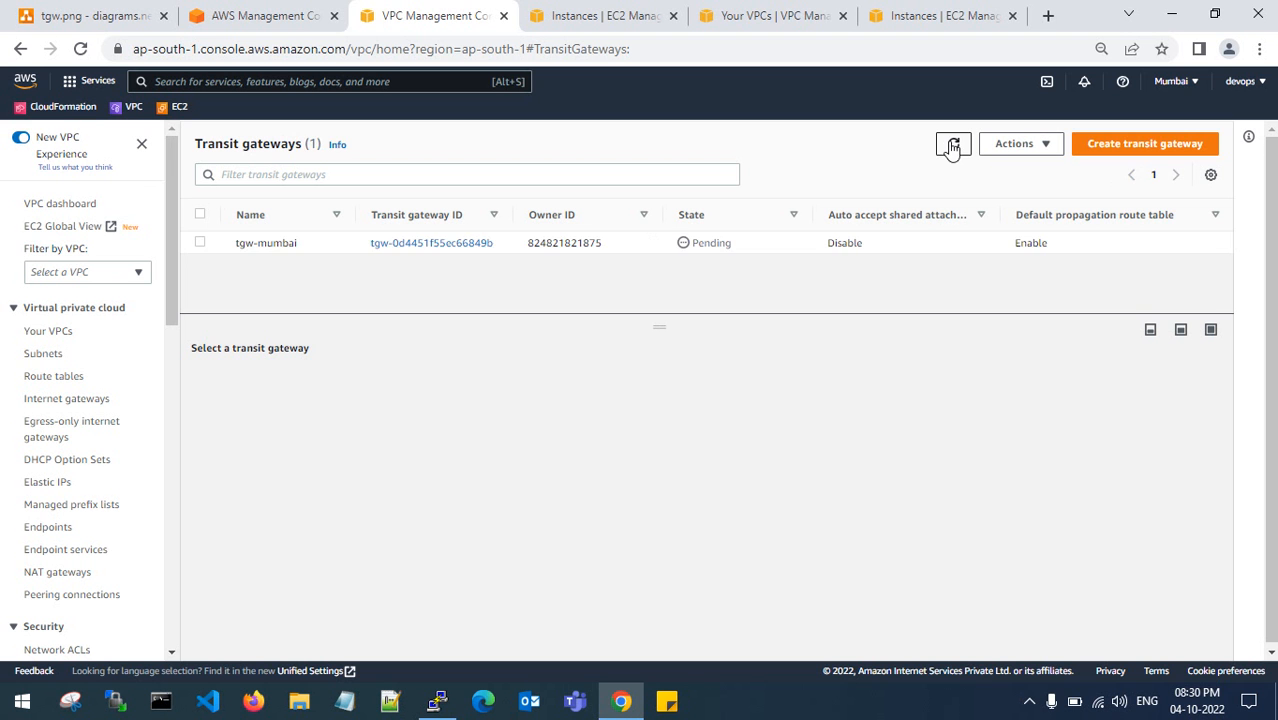
pyautogui.click(953, 145)
pyautogui.click(953, 145)
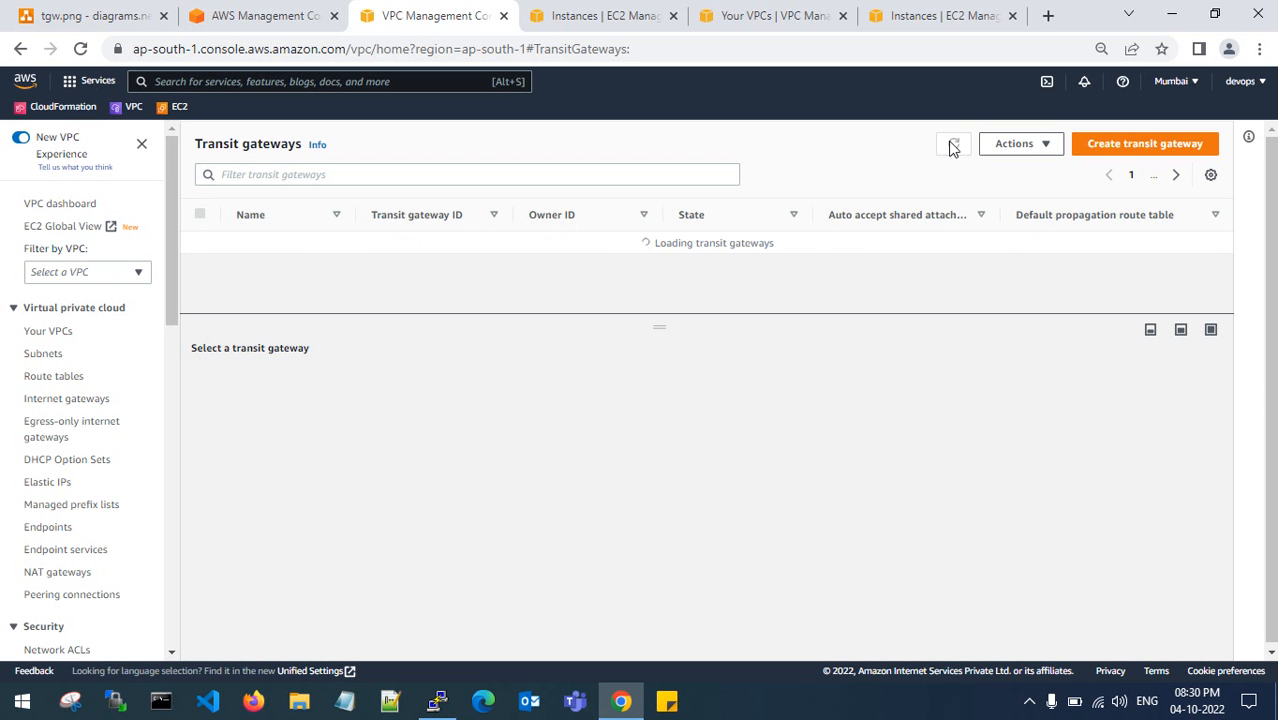
pyautogui.click(953, 145)
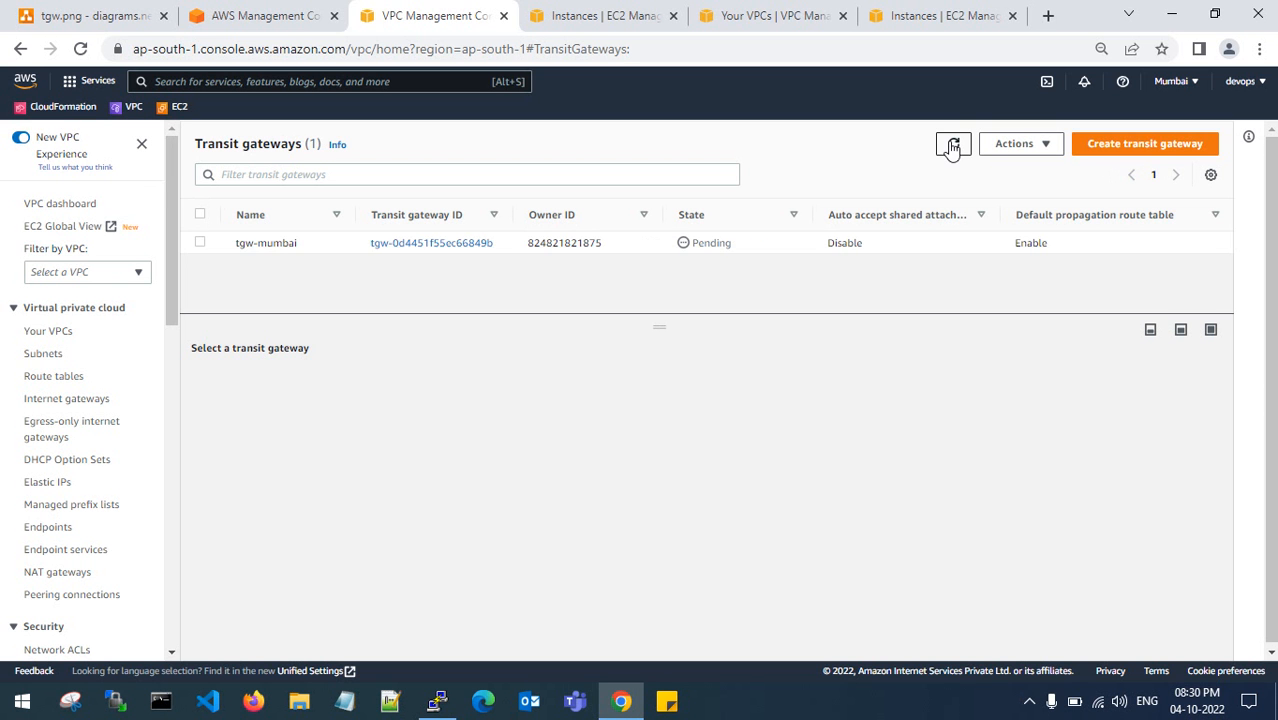
pyautogui.click(953, 145)
pyautogui.click(953, 145)
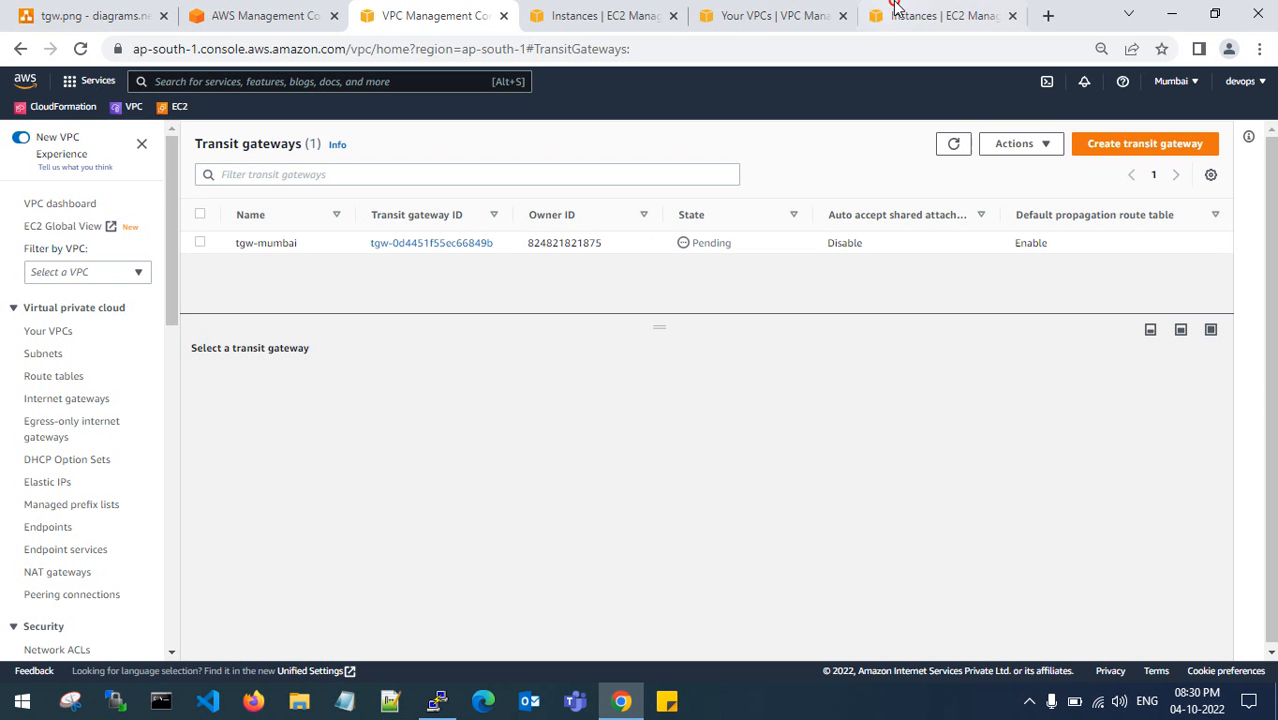
# Switch to the N. Virginia VPC console and open its transit gateways list.
pyautogui.click(897, 8)
pyautogui.click(733, 10)
pyautogui.scroll(-9, 108, 352)
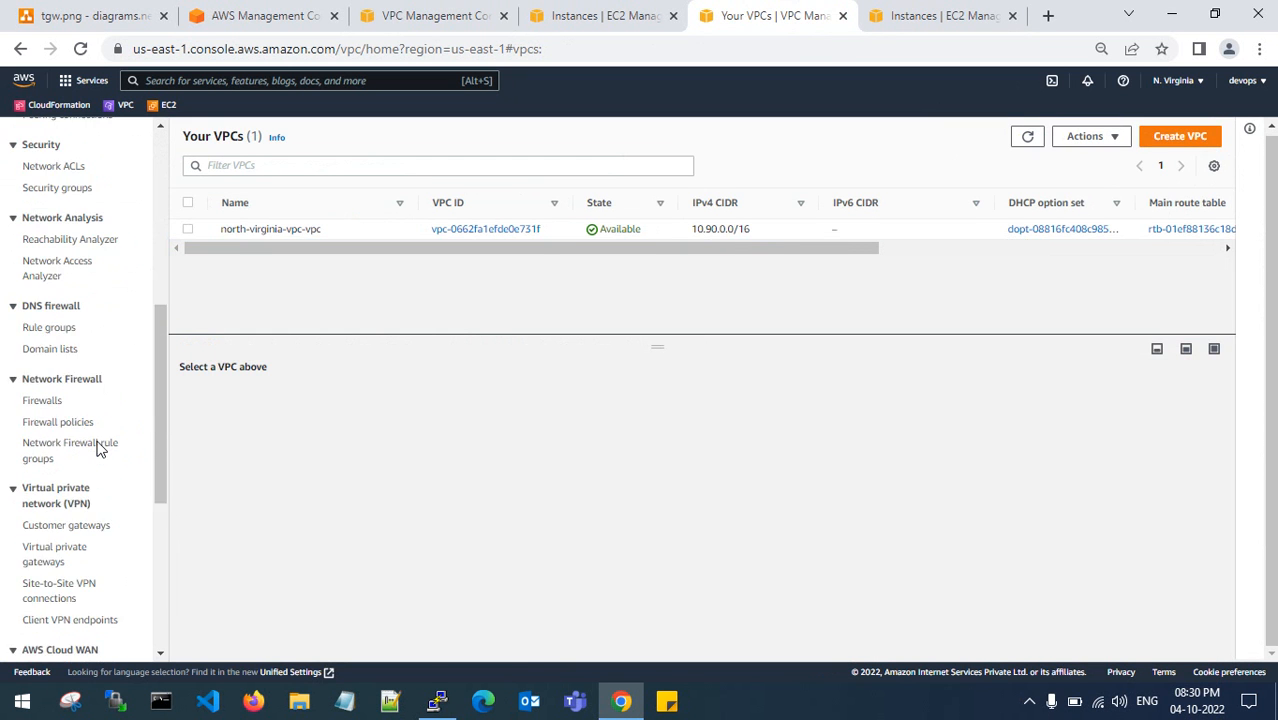
pyautogui.click(60, 334)
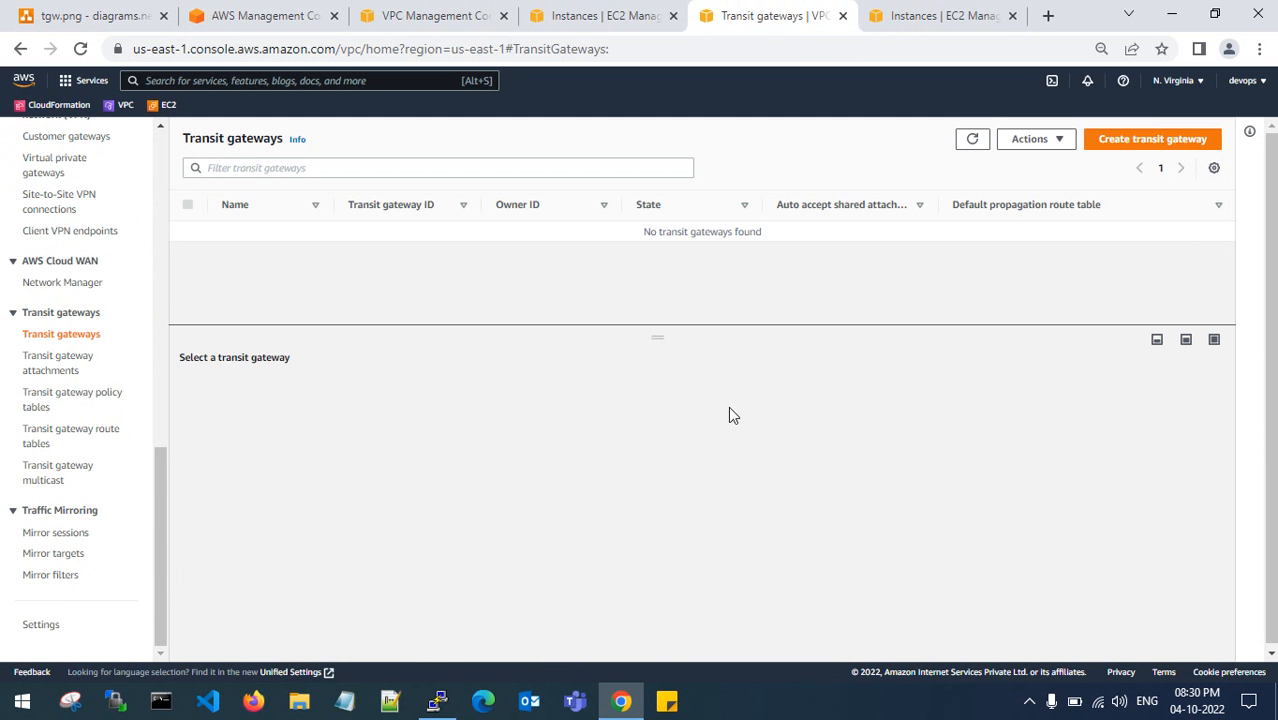
# Create a transit gateway in N. Virginia with tgw-north-virginia as name tag and description, keeping the default options.
pyautogui.click(1112, 140)
pyautogui.click(136, 328)
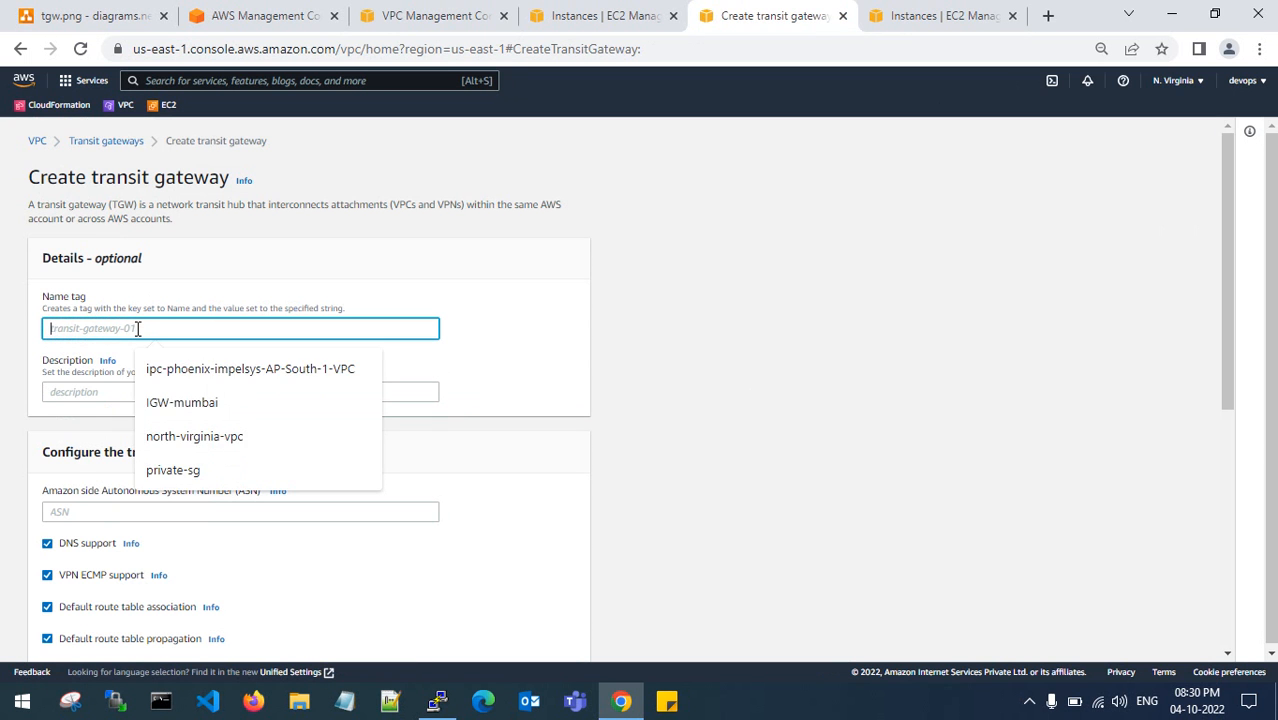
pyautogui.write('n')
pyautogui.press('BackSpace')
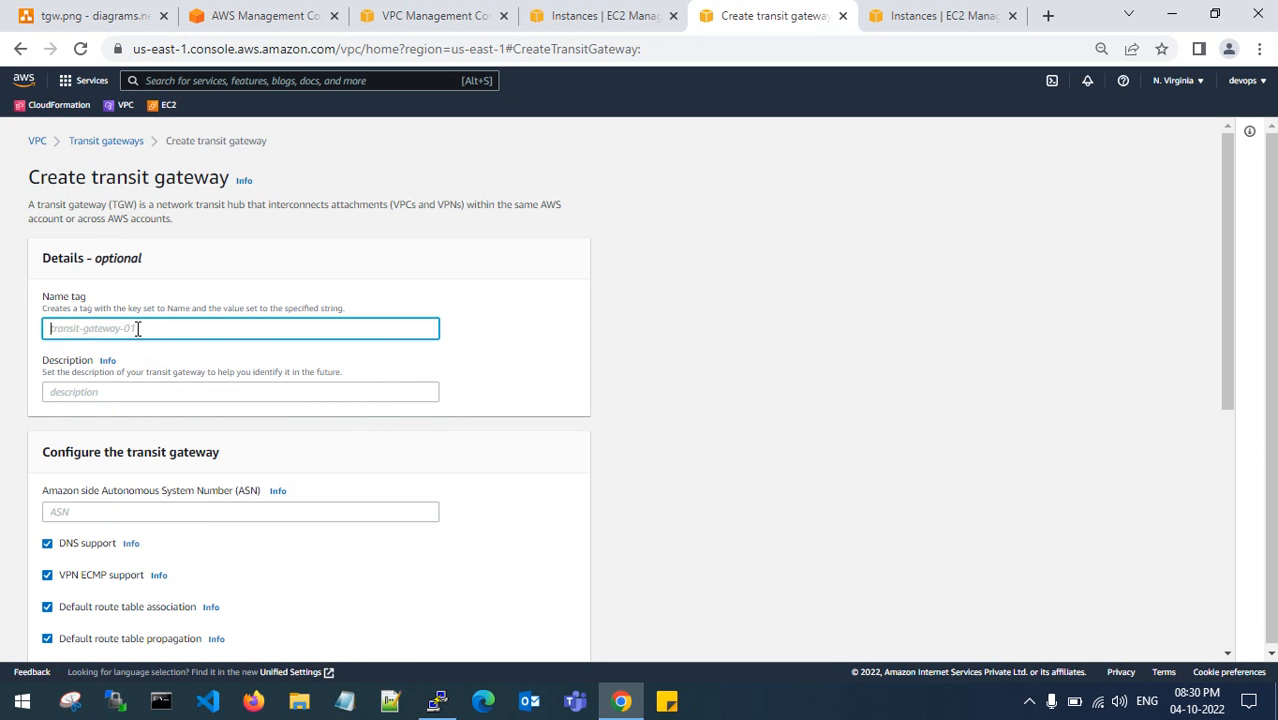
pyautogui.write('tgw-north-virginia')
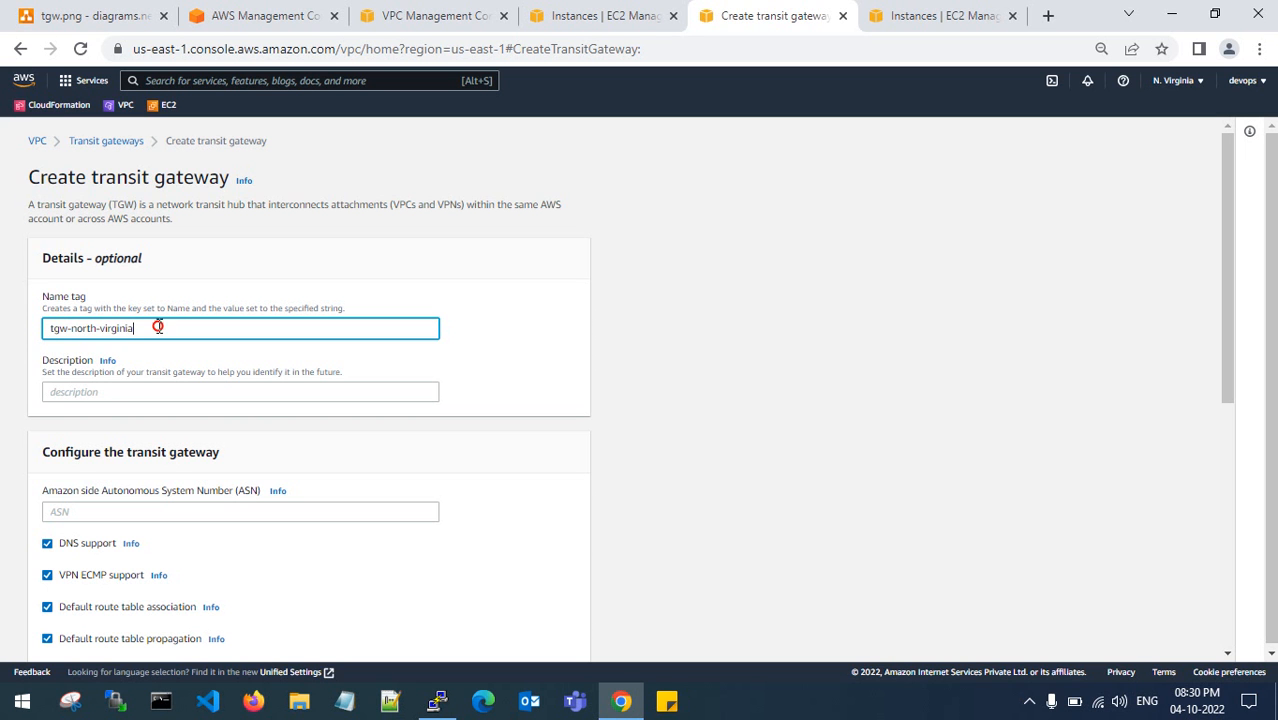
pyautogui.hotkey('ctrl', 'a')
pyautogui.hotkey('ctrl', 'c')
pyautogui.click(110, 394)
pyautogui.hotkey('ctrl', 'v')
pyautogui.scroll(-5, 200, 390)
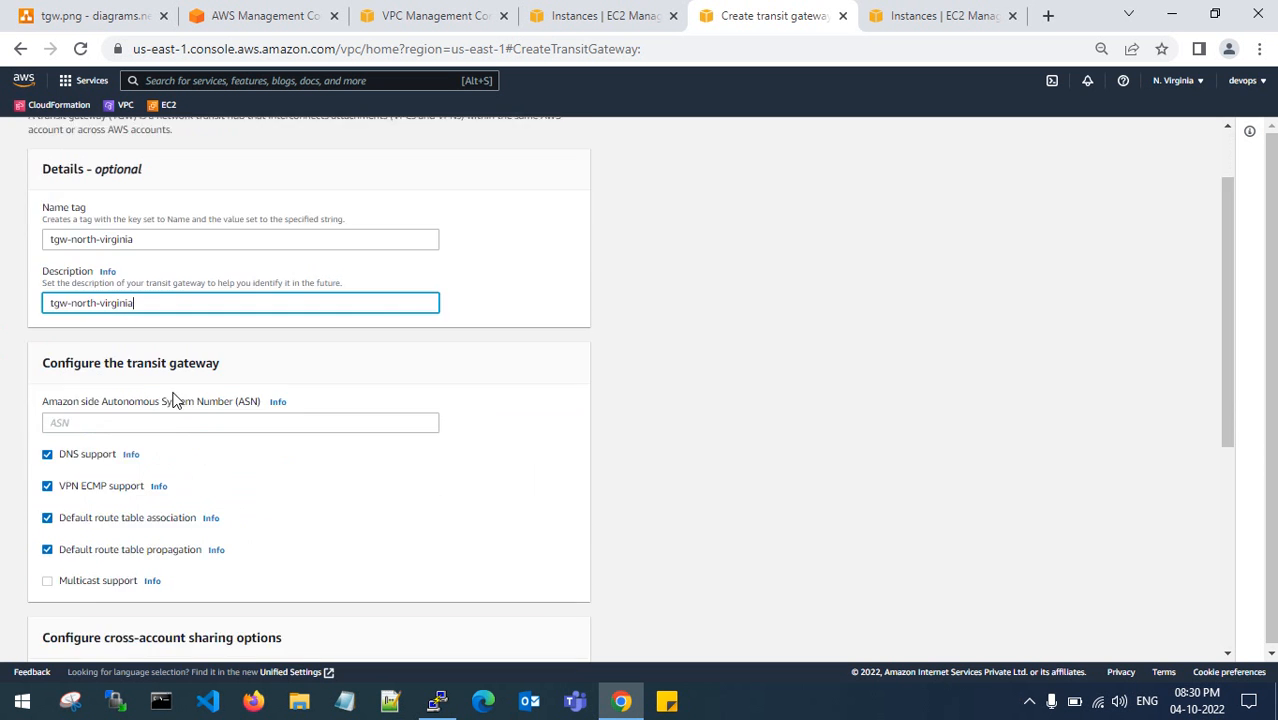
pyautogui.click(522, 635)
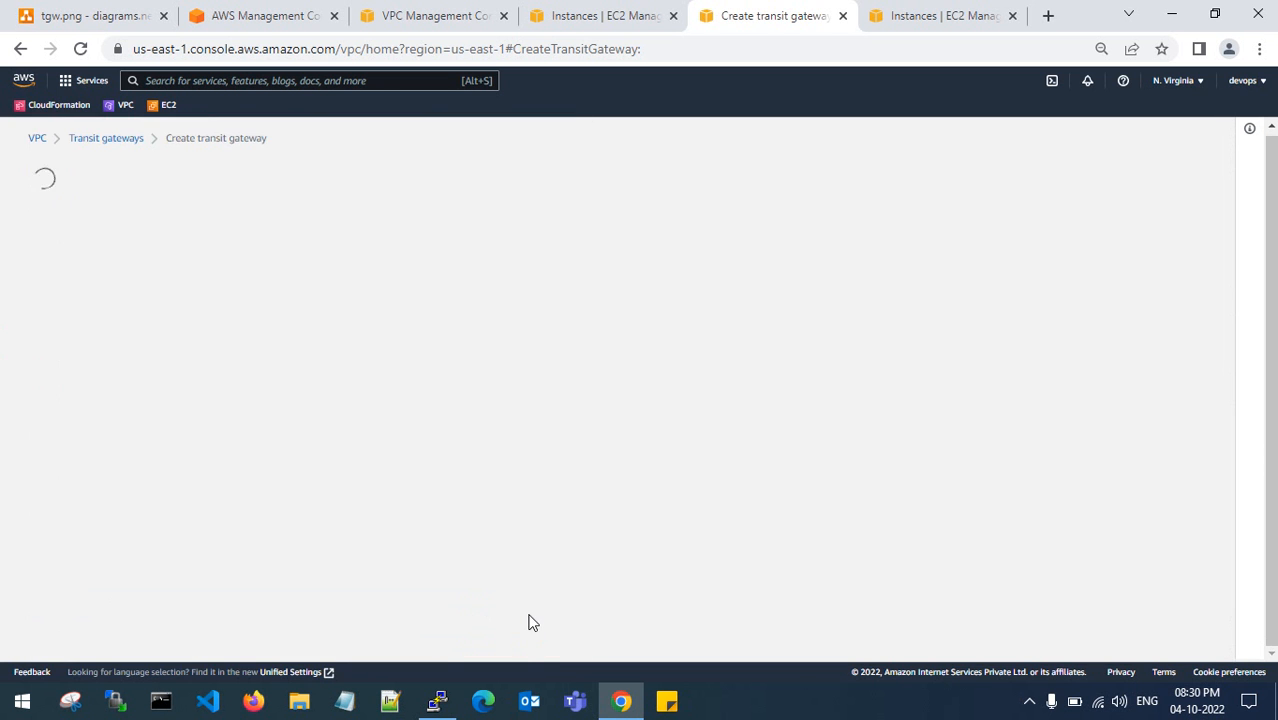
# Return to the Mumbai transit gateways and keep refreshing the list to check whether tgw-mumbai is ready.
pyautogui.click(374, 10)
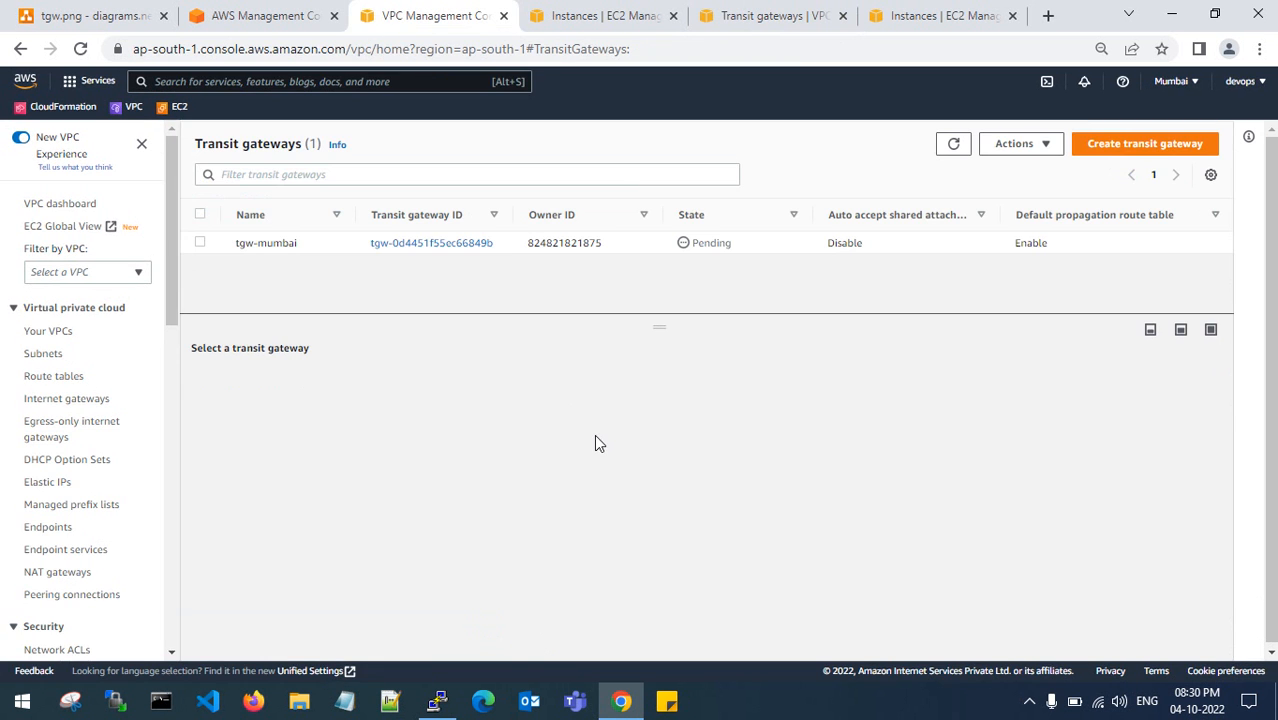
pyautogui.click(956, 10)
pyautogui.click(394, 10)
pyautogui.click(955, 145)
pyautogui.click(954, 147)
pyautogui.click(954, 148)
pyautogui.click(954, 147)
pyautogui.click(954, 147)
pyautogui.click(954, 147)
pyautogui.click(954, 147)
# Switch to the tgw.png architecture diagram and examine the Mumbai and North Virginia transit gateways.
pyautogui.click(437, 701)
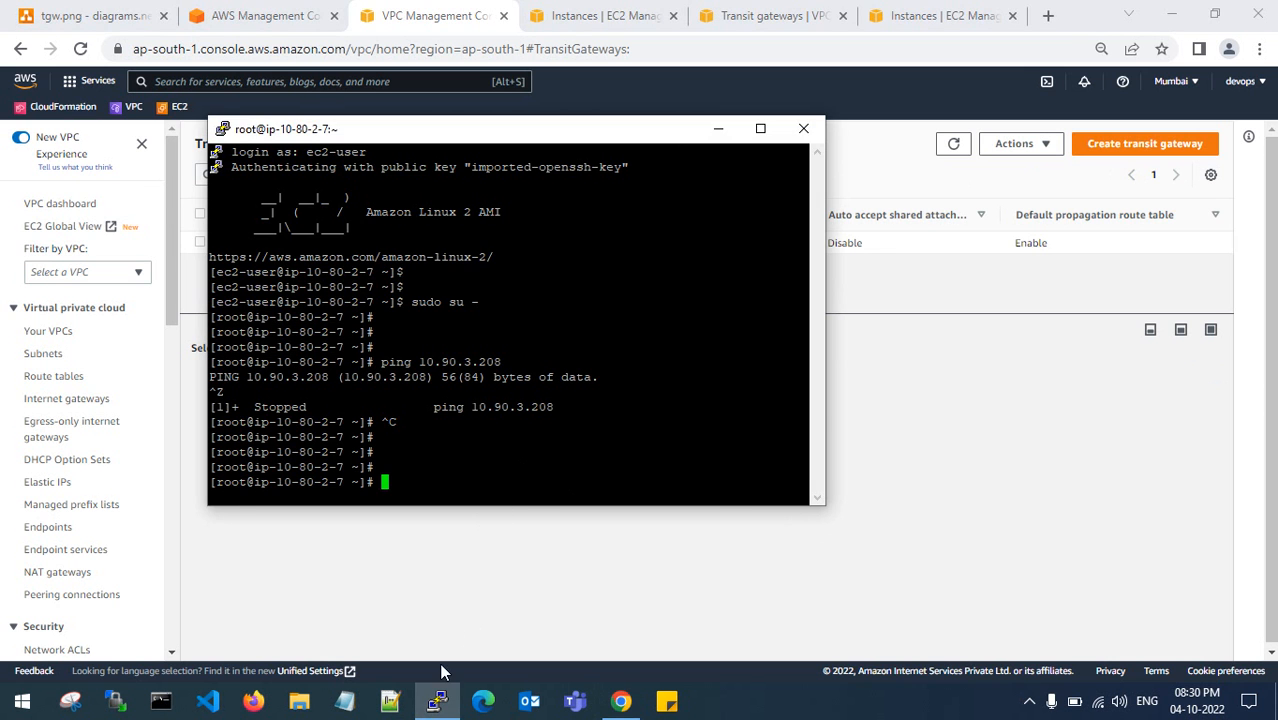
pyautogui.click(95, 15)
pyautogui.click(551, 401)
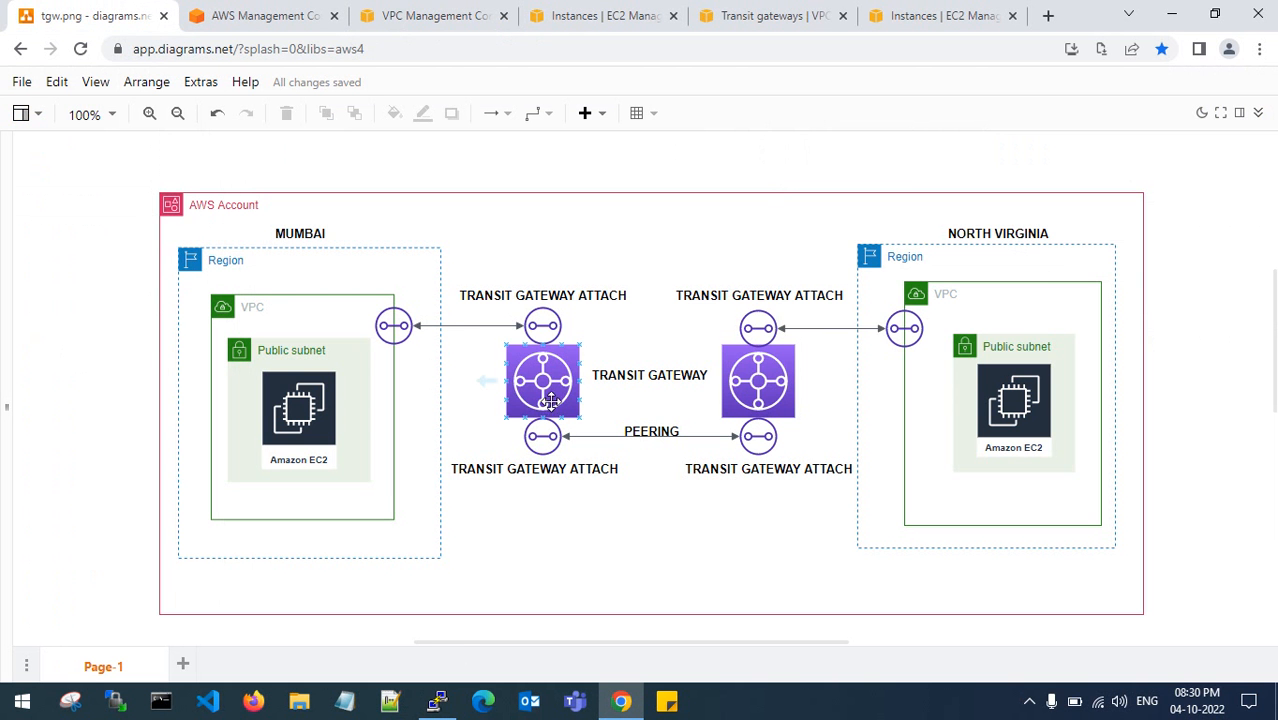
pyautogui.click(785, 400)
# Refresh the Mumbai transit gateways list to check tgw-mumbai's state, and open the transit gateway attachments list.
pyautogui.click(478, 12)
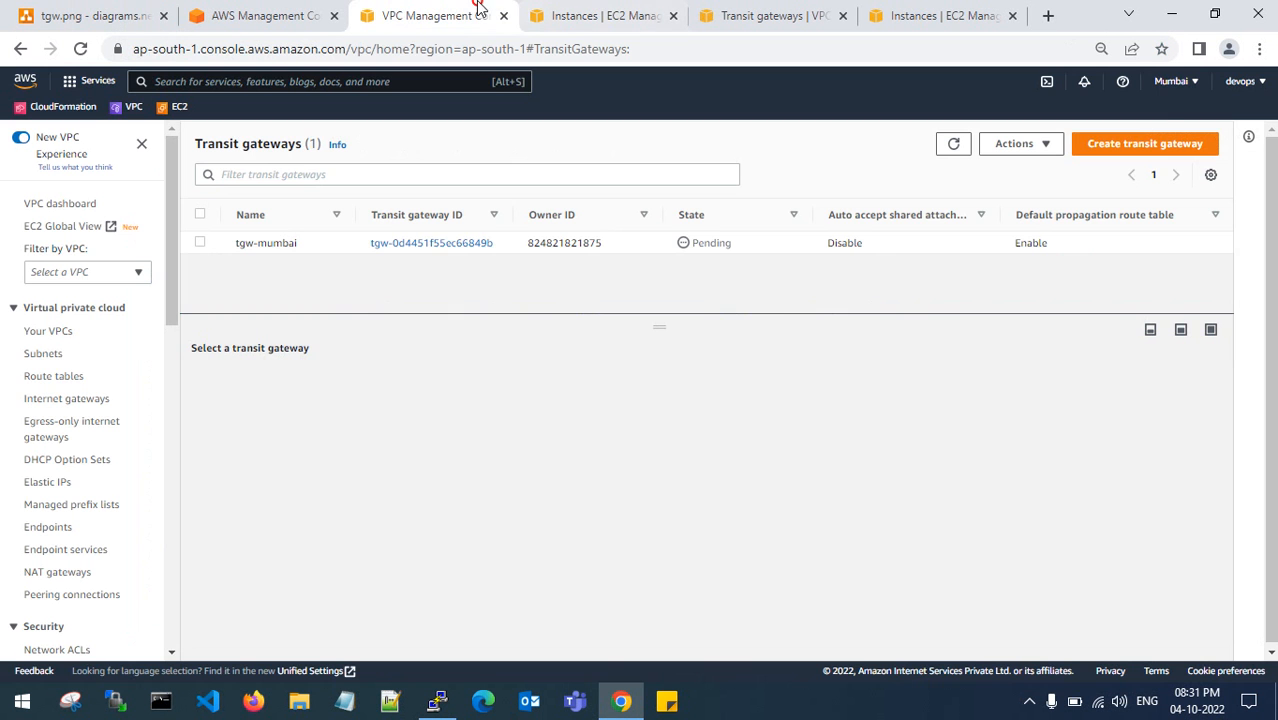
pyautogui.click(953, 145)
pyautogui.click(953, 145)
pyautogui.scroll(-10, 91, 442)
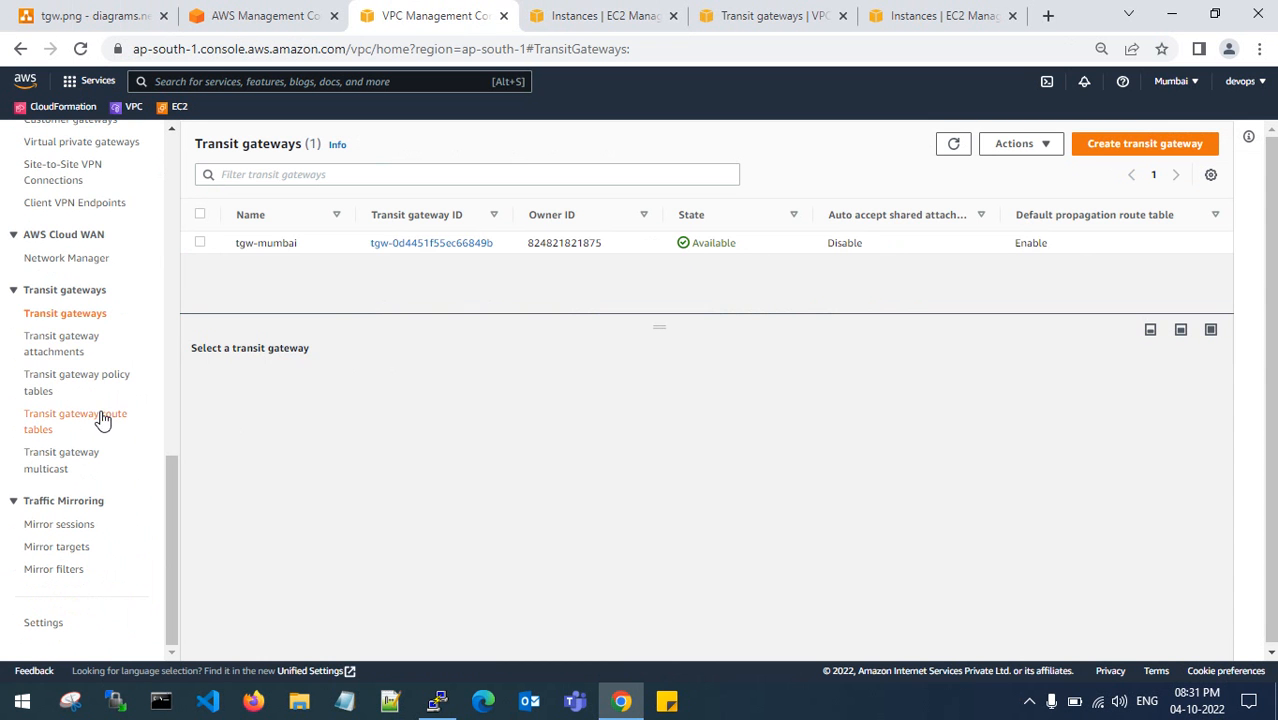
pyautogui.click(58, 344)
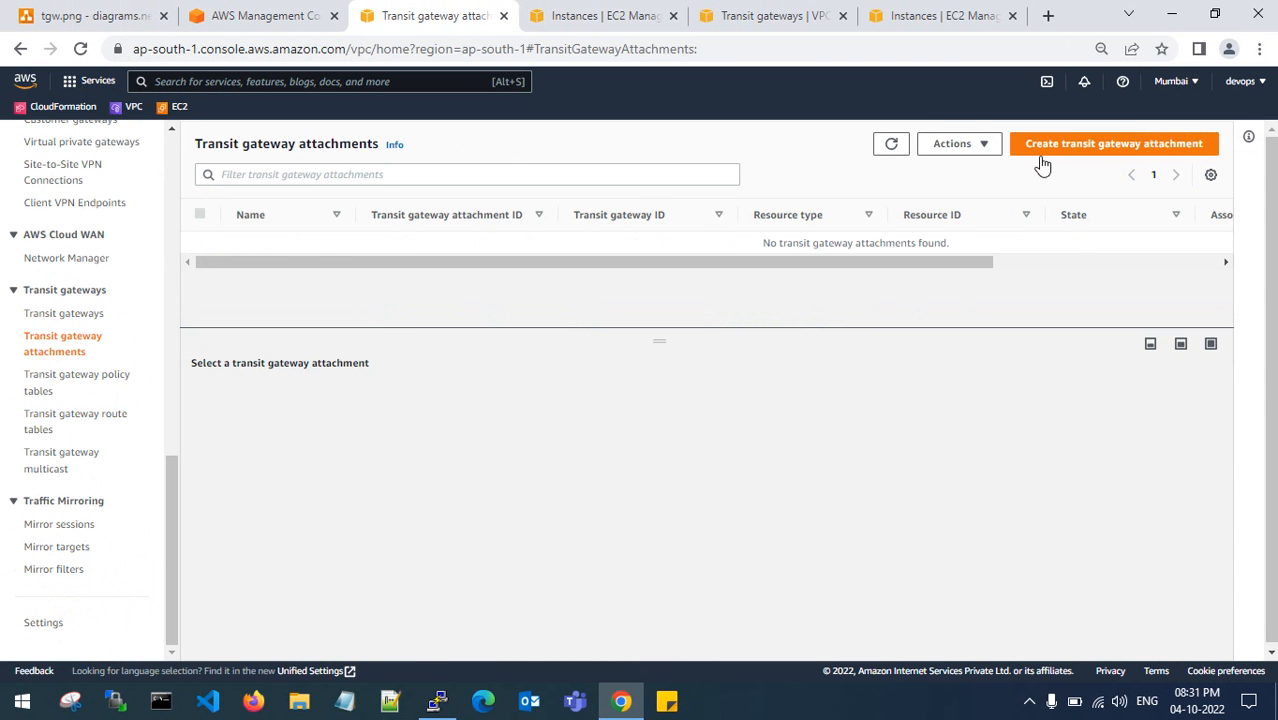
# Start a new transit gateway attachment in Mumbai and set its name tag to tgw-mumbai-vpc.
pyautogui.click(1048, 152)
pyautogui.click(235, 347)
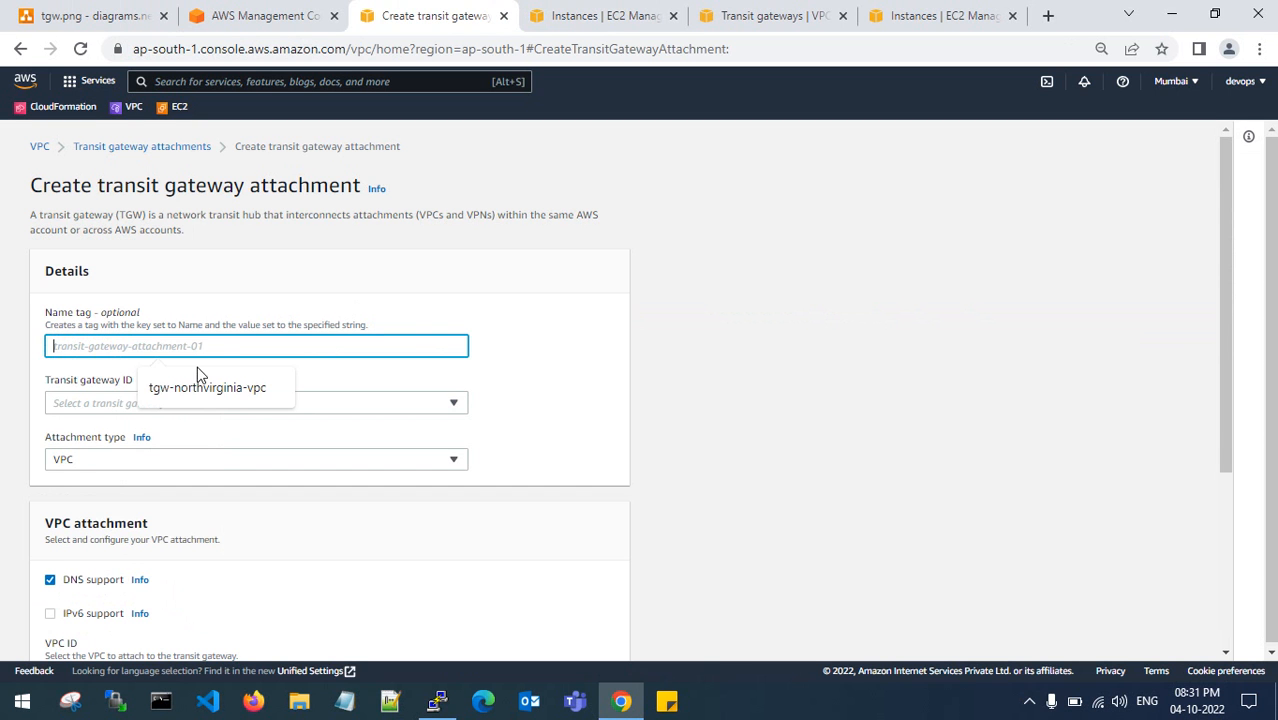
pyautogui.click(197, 372)
pyautogui.moveTo(123, 347); pyautogui.dragTo(77, 348)
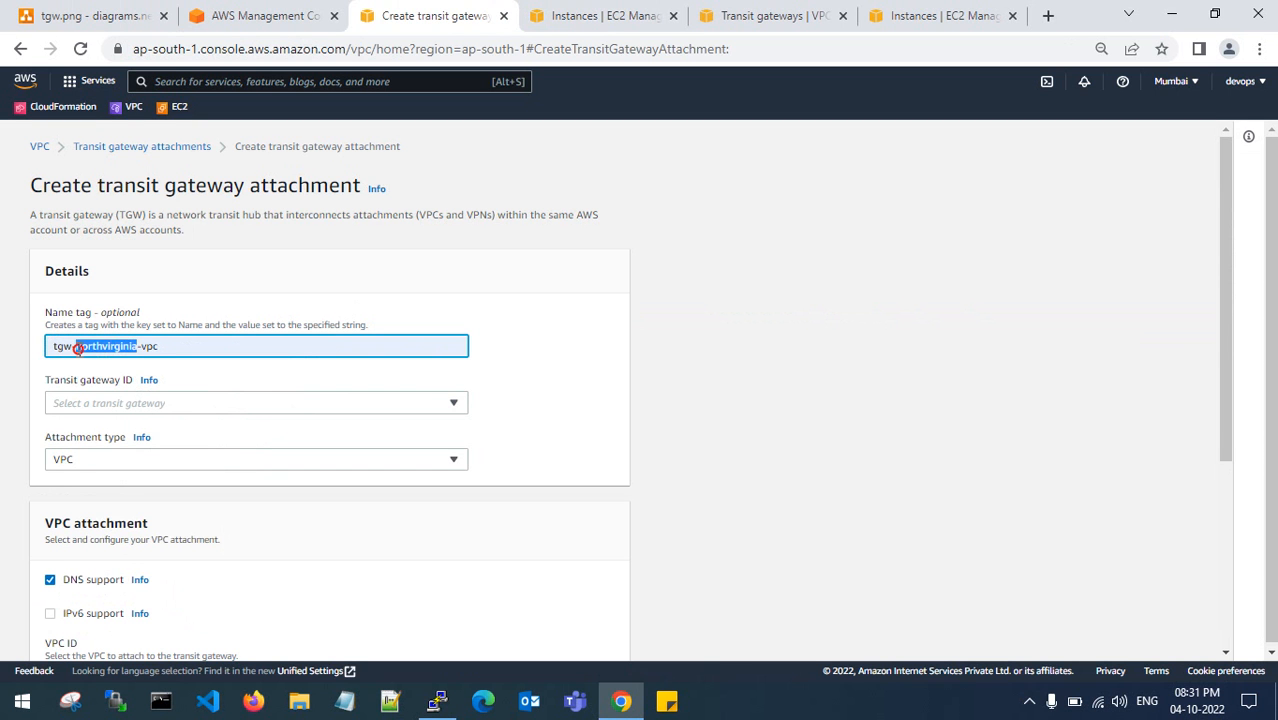
pyautogui.write('mumbai')
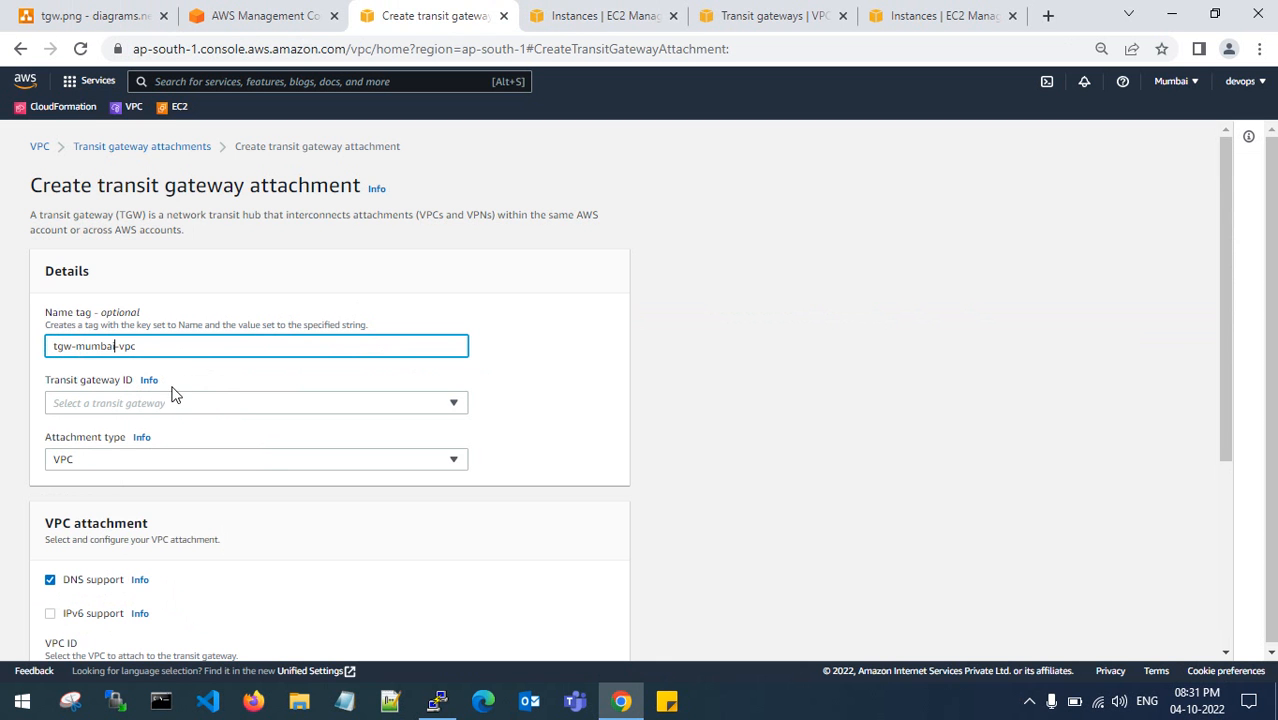
pyautogui.moveTo(168, 347); pyautogui.dragTo(35, 354)
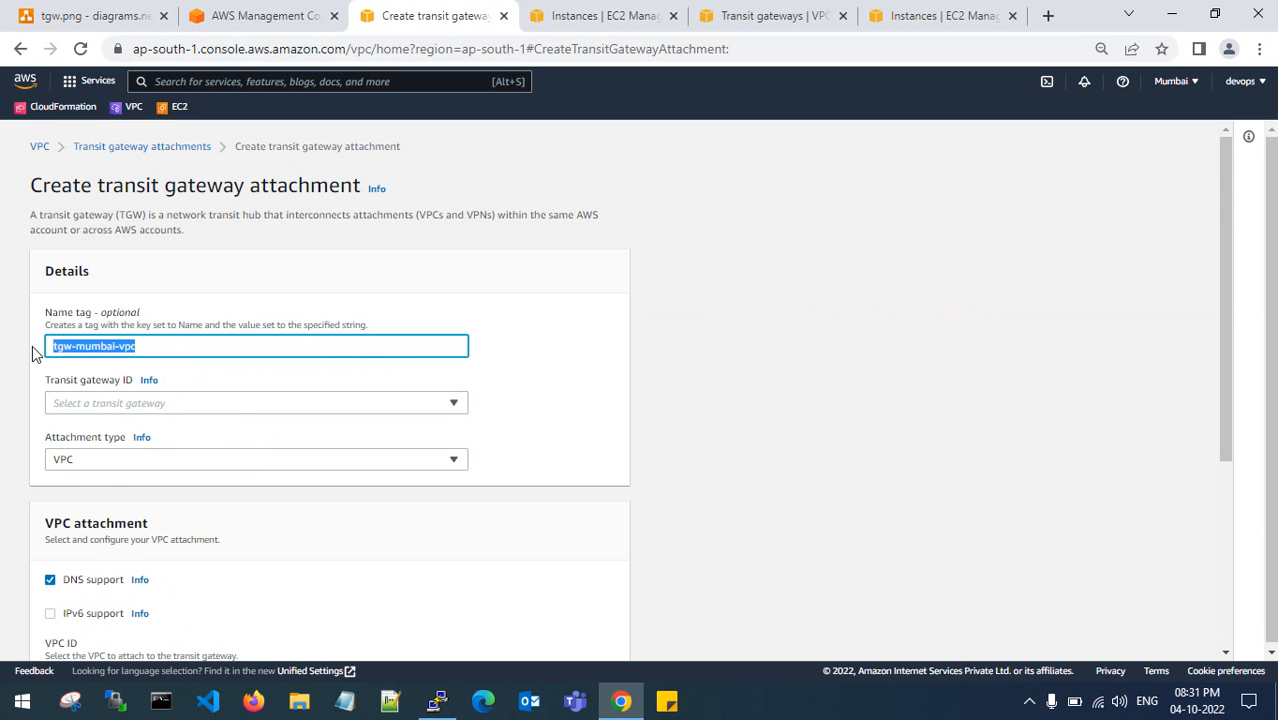
# Choose tgw-mumbai as the attachment's transit gateway and VPC as its attachment type.
pyautogui.click(234, 293)
pyautogui.click(163, 402)
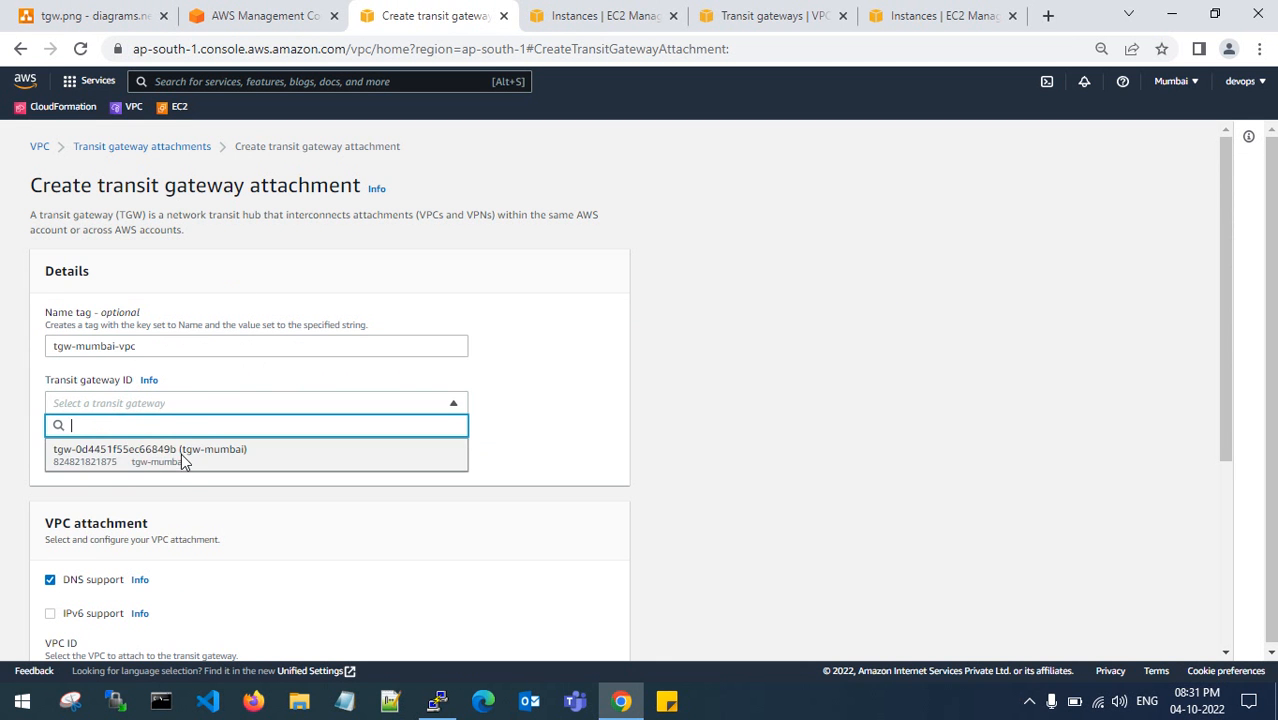
pyautogui.click(181, 453)
pyautogui.scroll(-1, 195, 410)
pyautogui.click(143, 367)
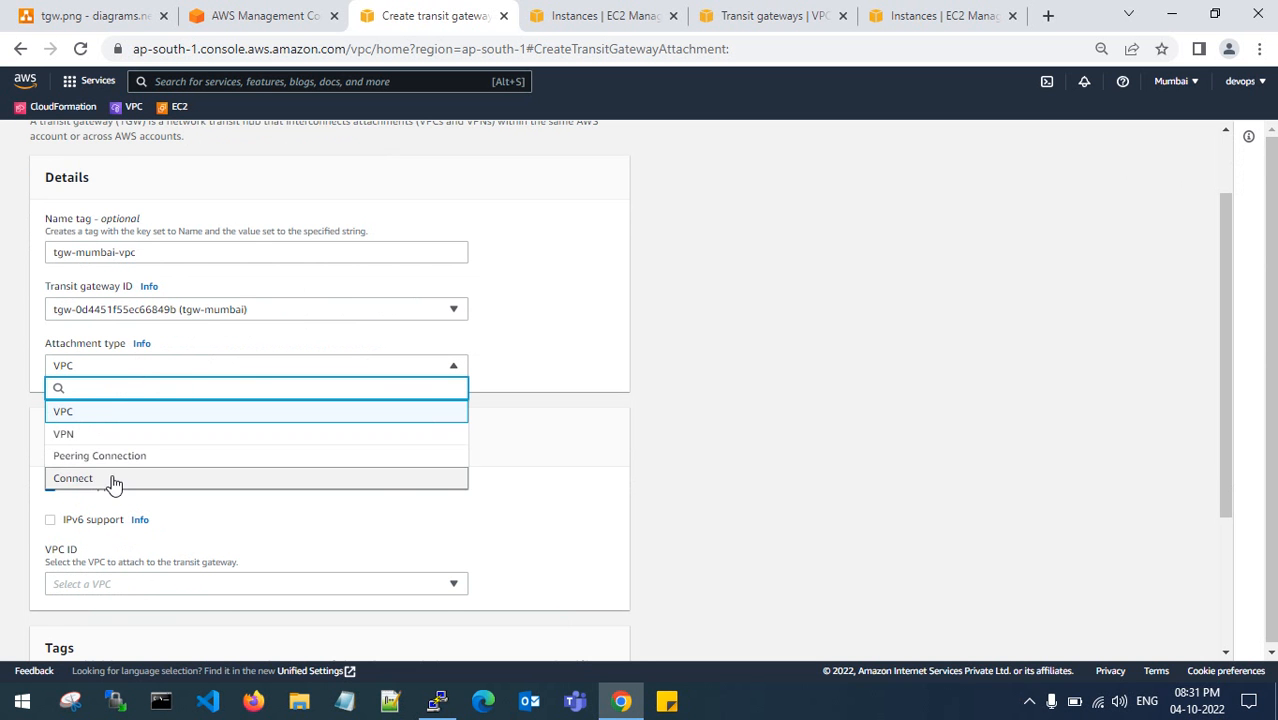
pyautogui.click(84, 418)
pyautogui.scroll(-2, 257, 397)
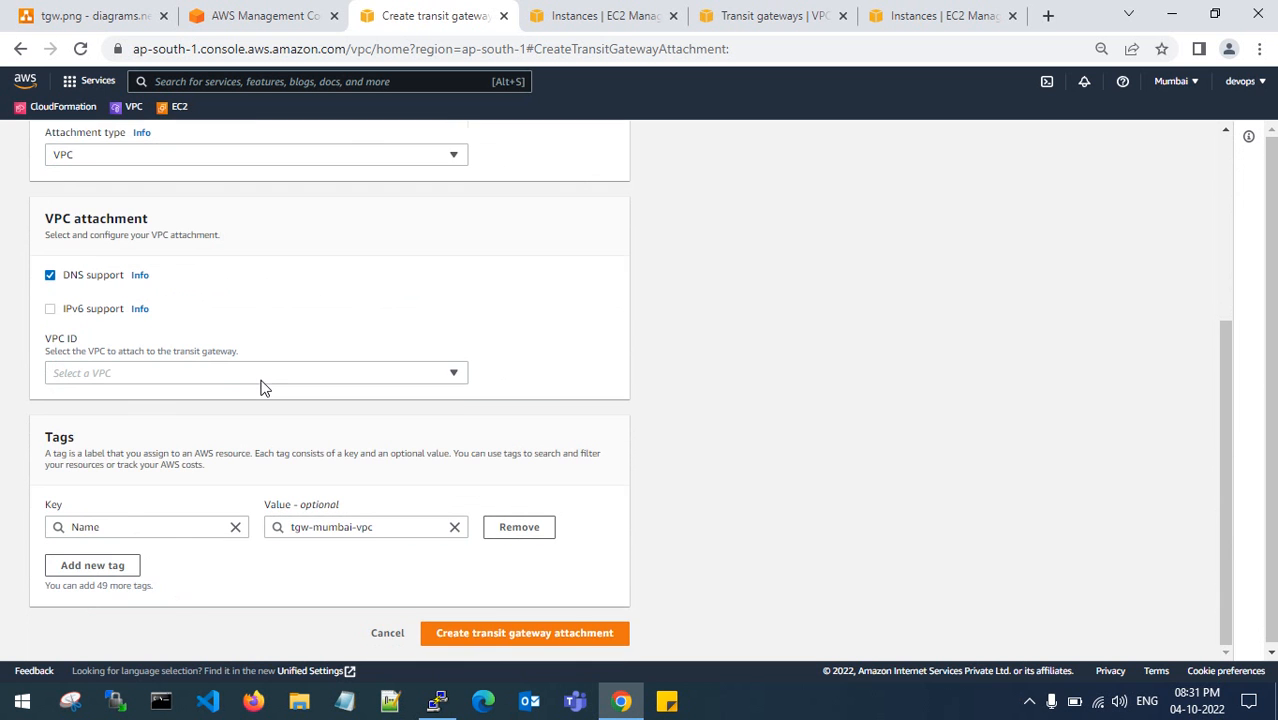
# Select mumbai-vpc-vpc as the VPC to attach and create the Mumbai transit gateway attachment.
pyautogui.click(214, 378)
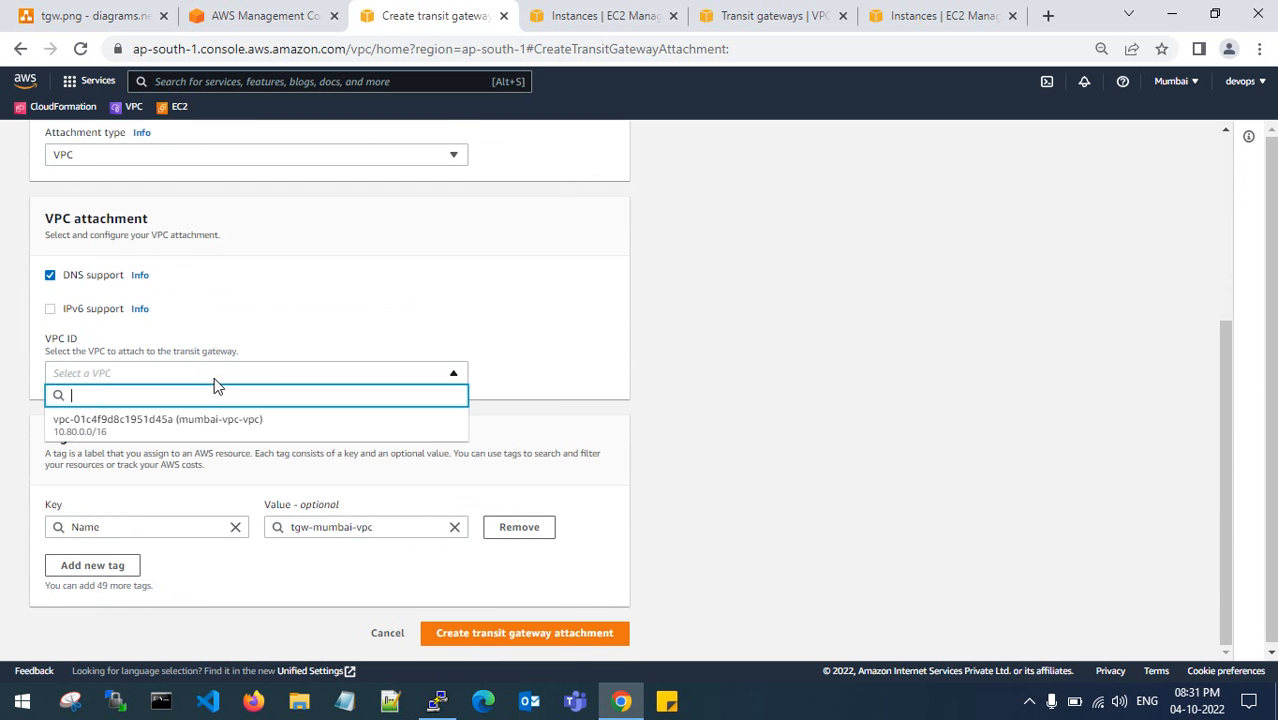
pyautogui.click(183, 434)
pyautogui.scroll(-1, 121, 400)
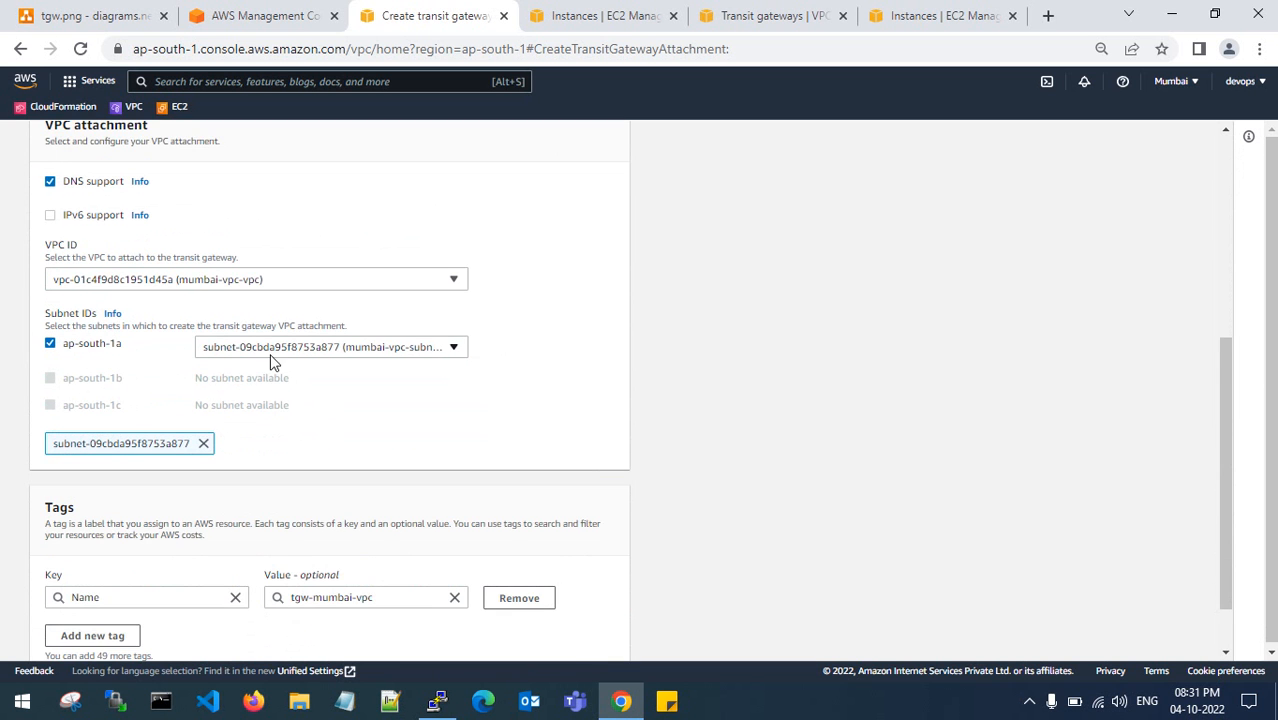
pyautogui.scroll(-1, 290, 360)
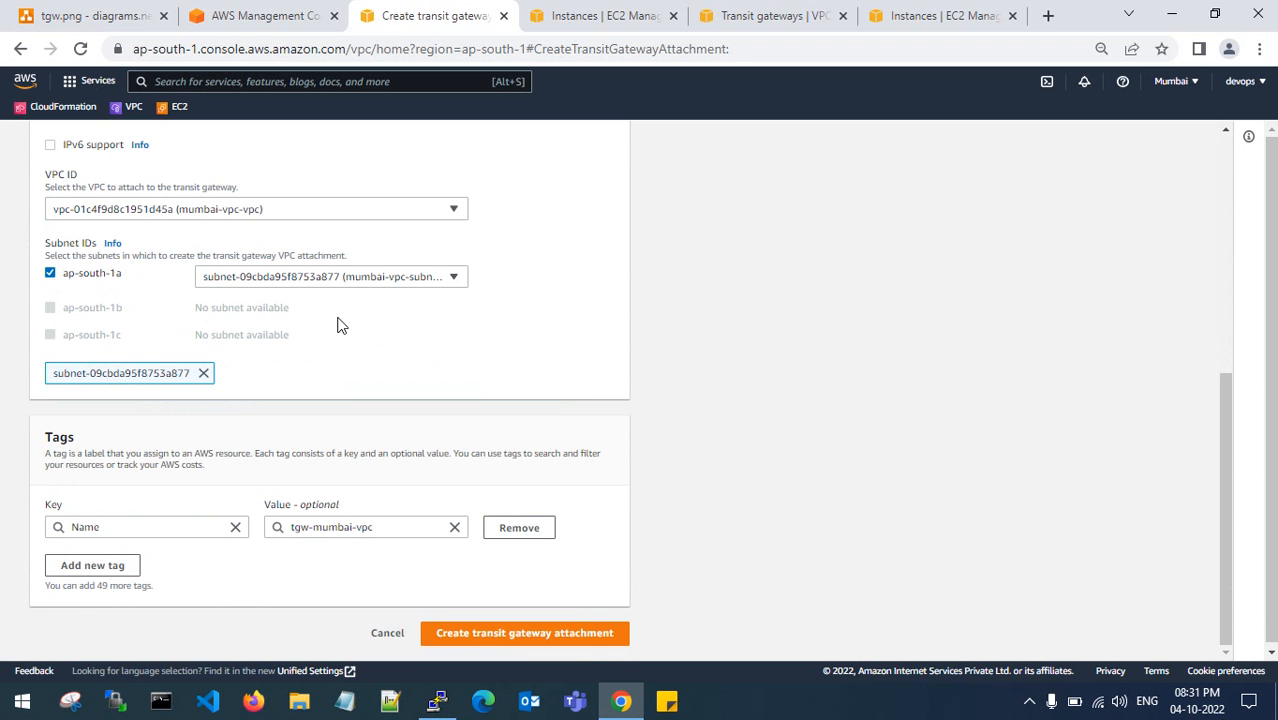
pyautogui.scroll(-1, 338, 318)
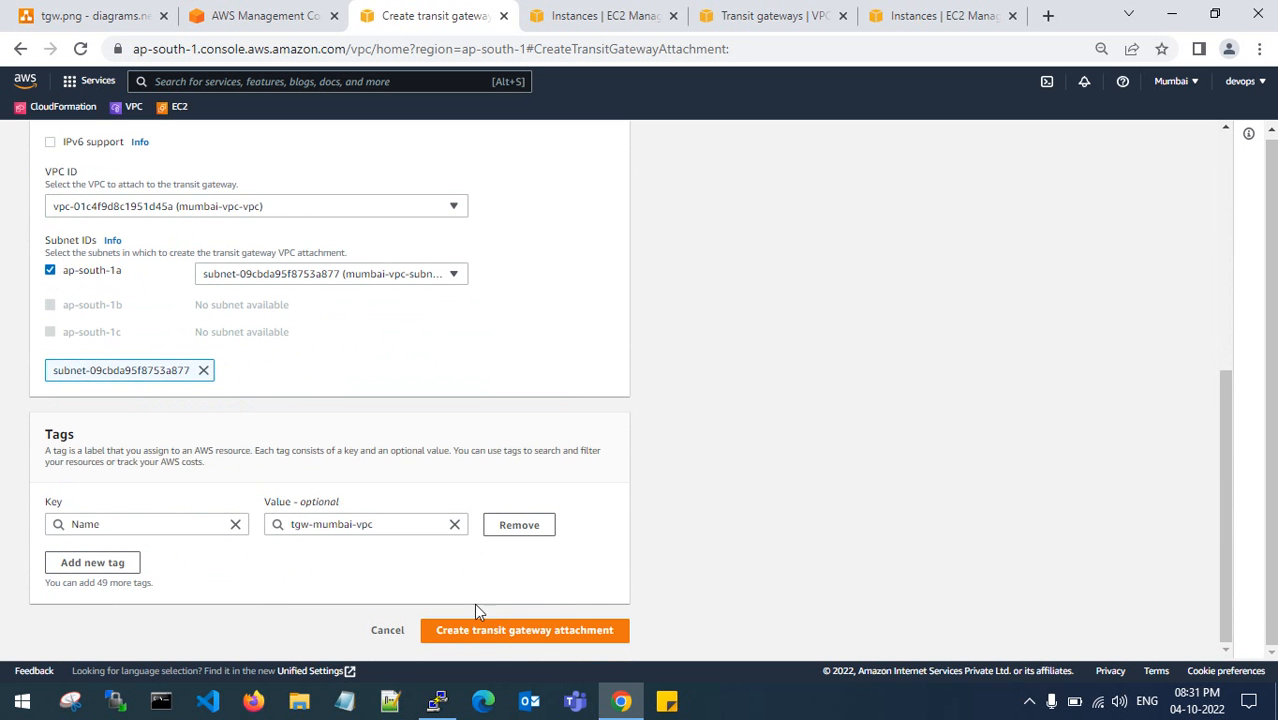
pyautogui.click(502, 631)
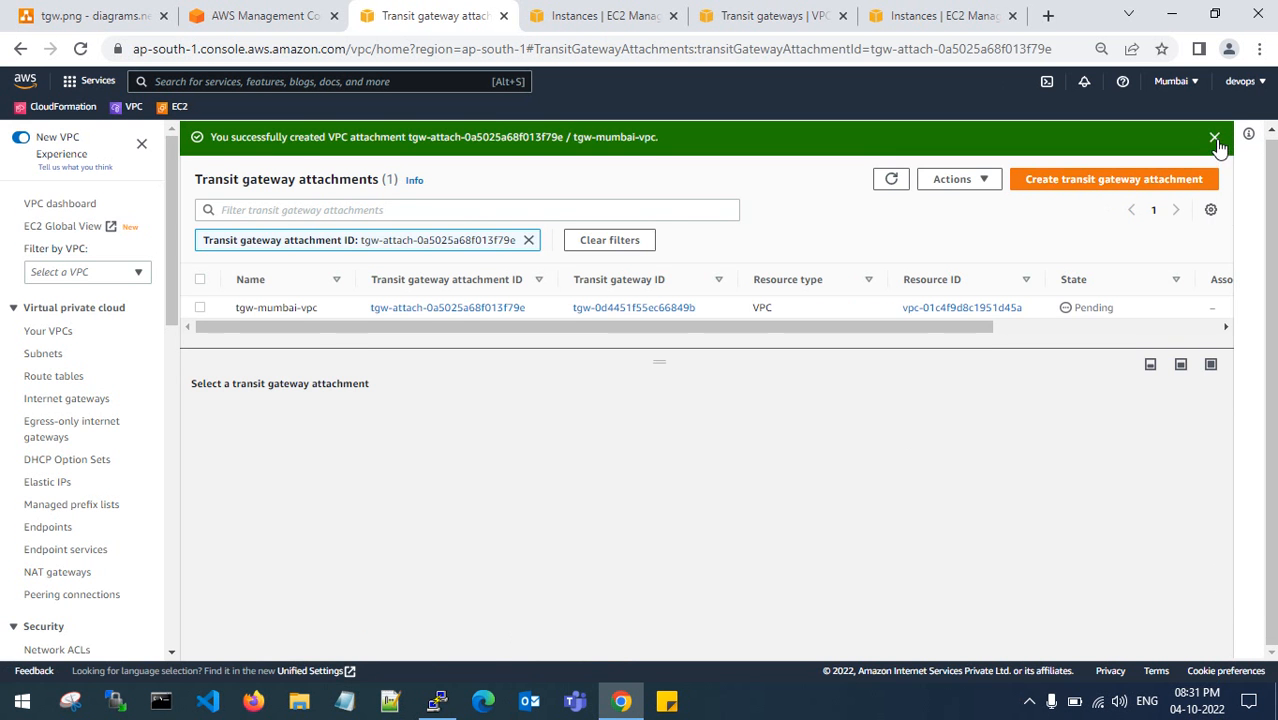
pyautogui.click(1214, 137)
# Refresh the Mumbai transit gateway attachments list to check the state of tgw-mumbai-vpc.
pyautogui.click(889, 142)
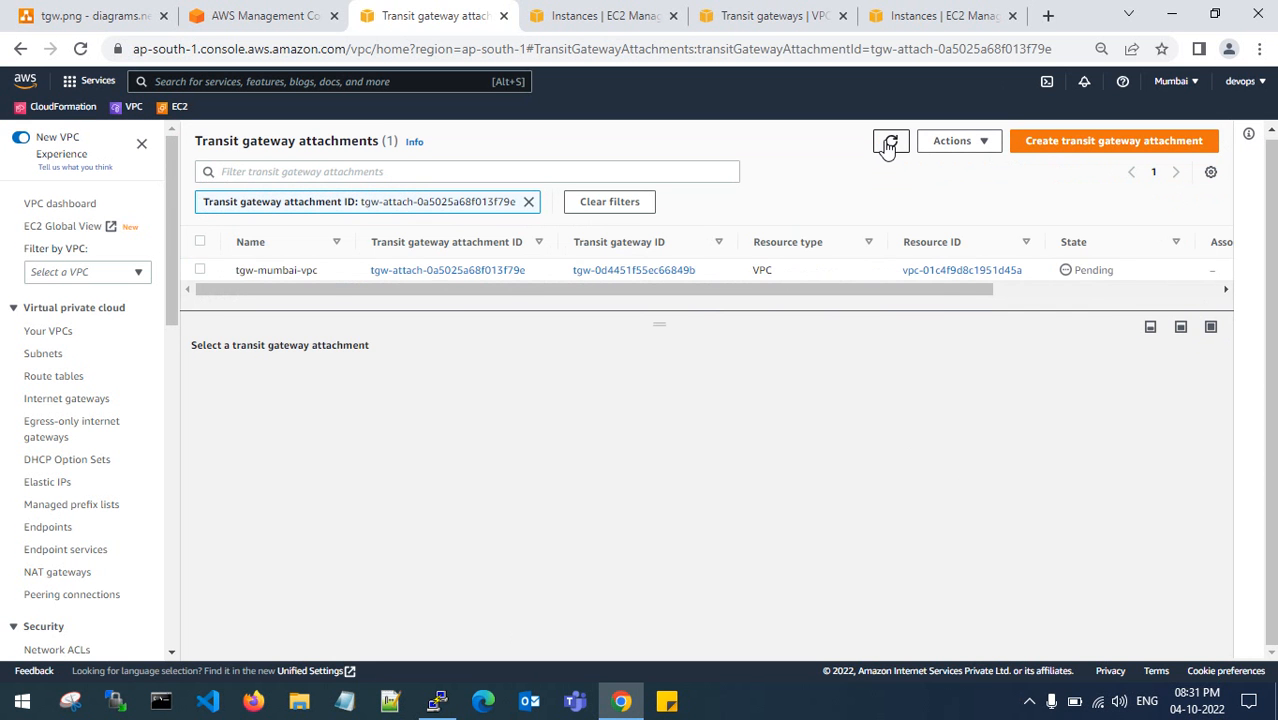
pyautogui.click(888, 145)
pyautogui.moveTo(937, 293); pyautogui.dragTo(1024, 297)
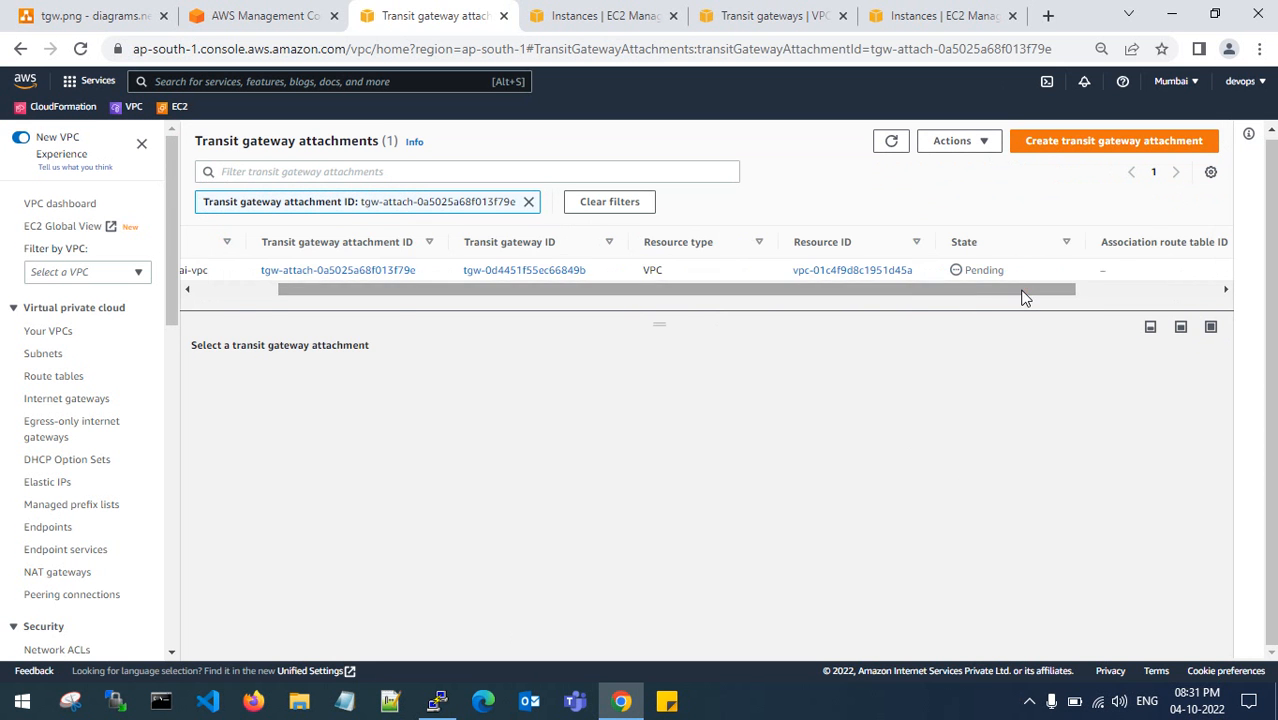
# Switch to the N. Virginia transit gateways, clear the ID filter and refresh the list to check tgw-north-virginia's state.
pyautogui.click(895, 12)
pyautogui.click(770, 16)
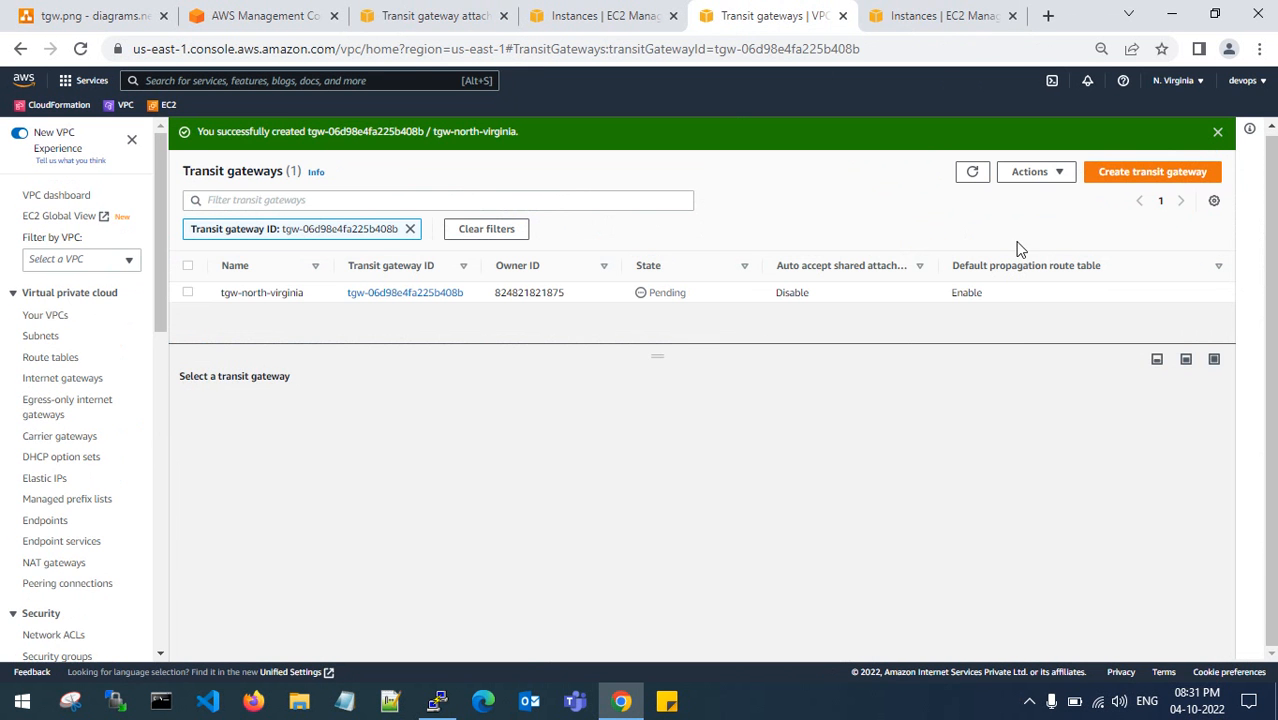
pyautogui.click(1217, 131)
pyautogui.click(974, 139)
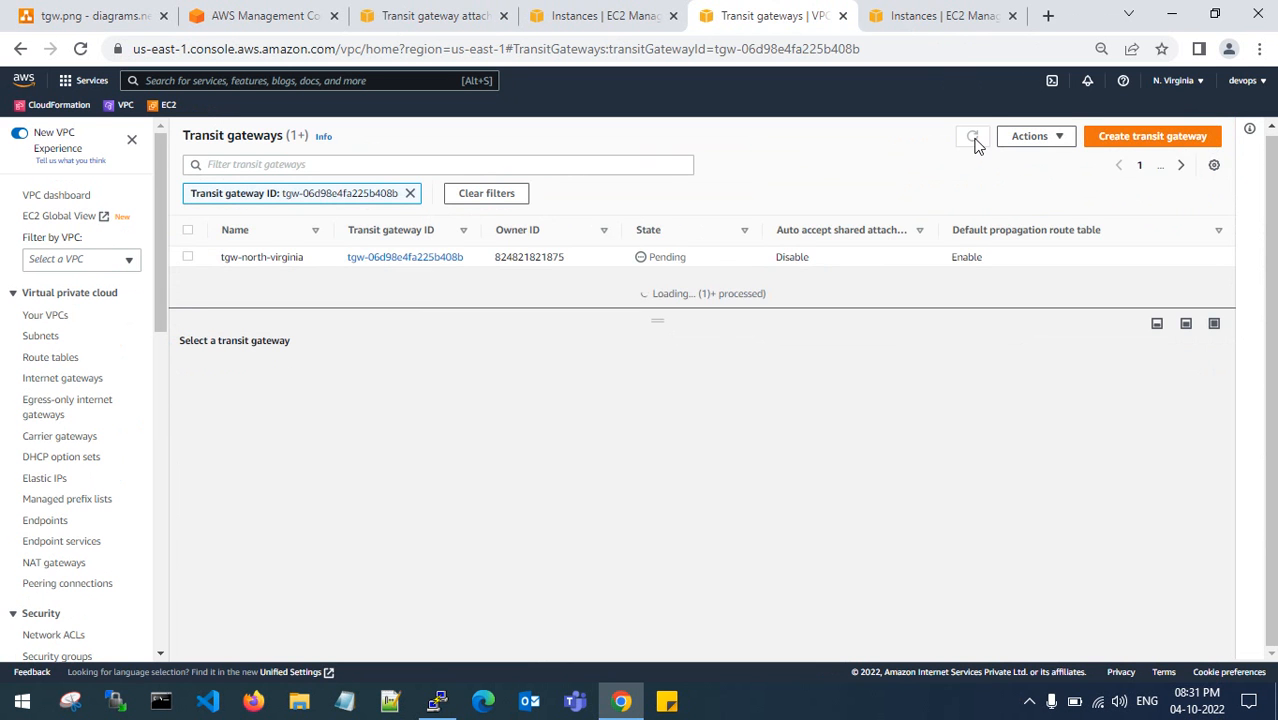
pyautogui.click(410, 194)
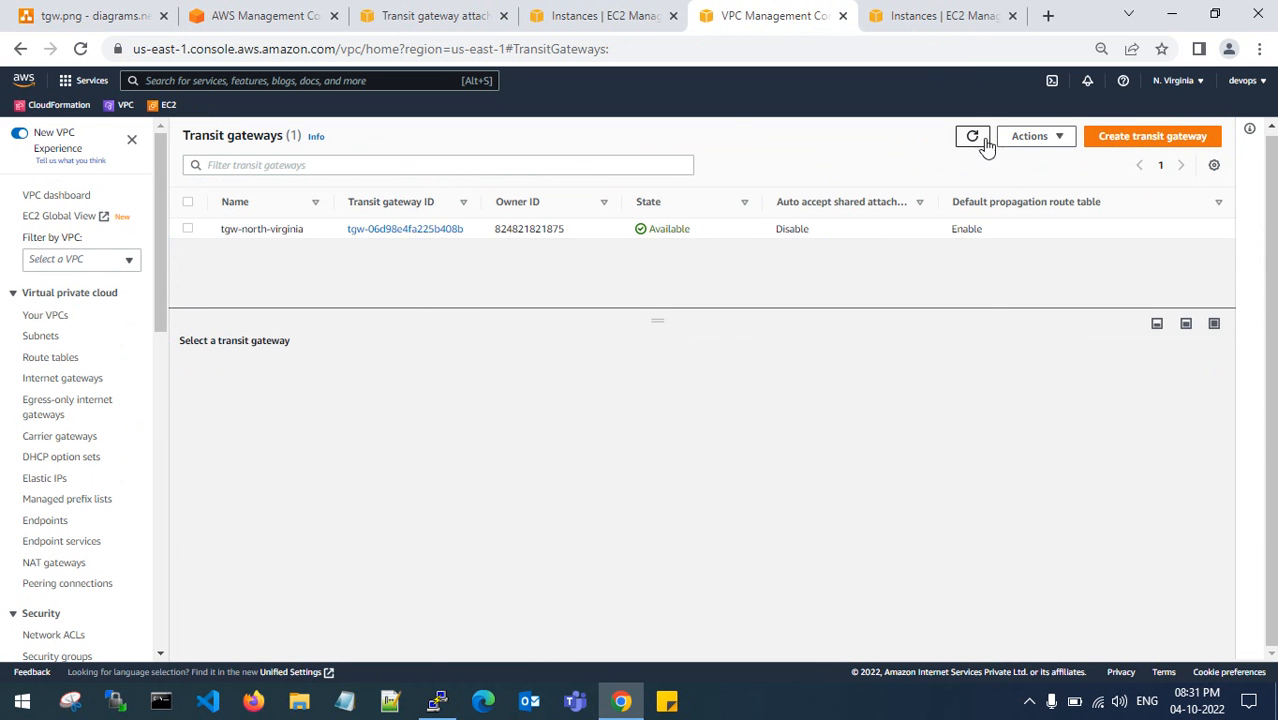
pyautogui.click(984, 142)
# Start a transit gateway attachment in N. Virginia with name tag tgw-north-virginia-vpc and transit gateway tgw-north-virginia.
pyautogui.scroll(-8, 40, 430)
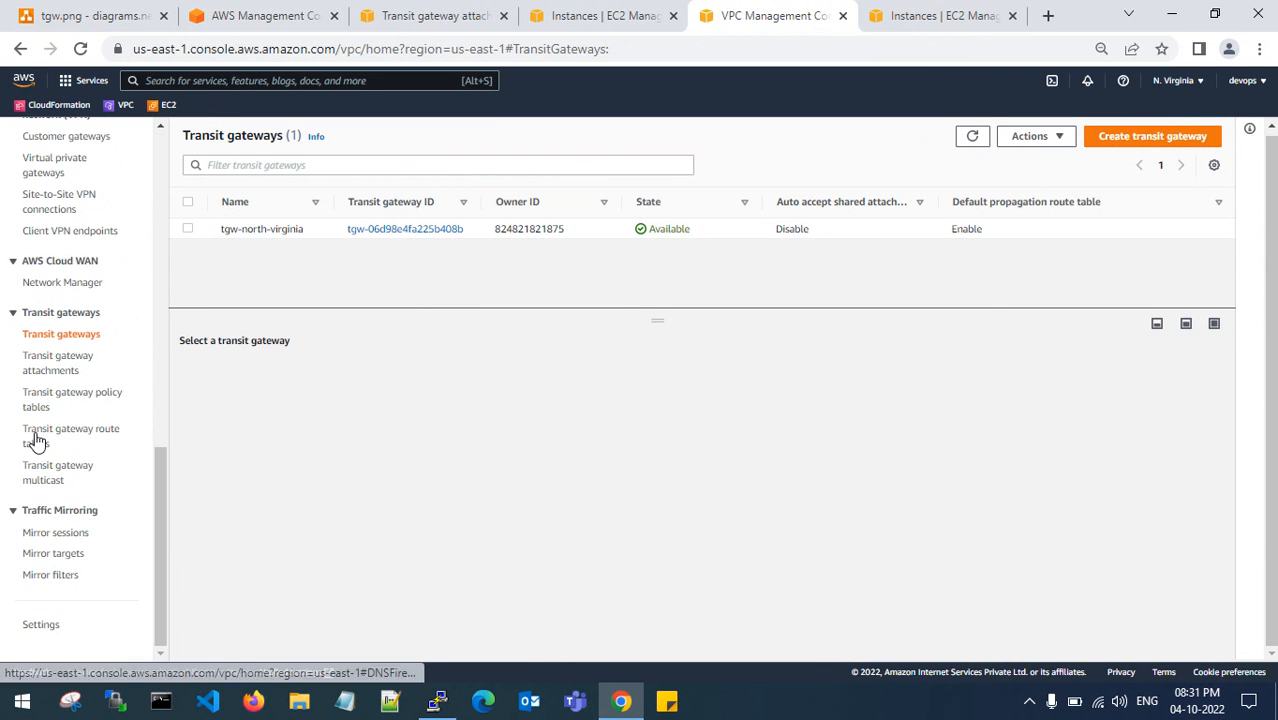
pyautogui.click(62, 367)
pyautogui.click(1068, 135)
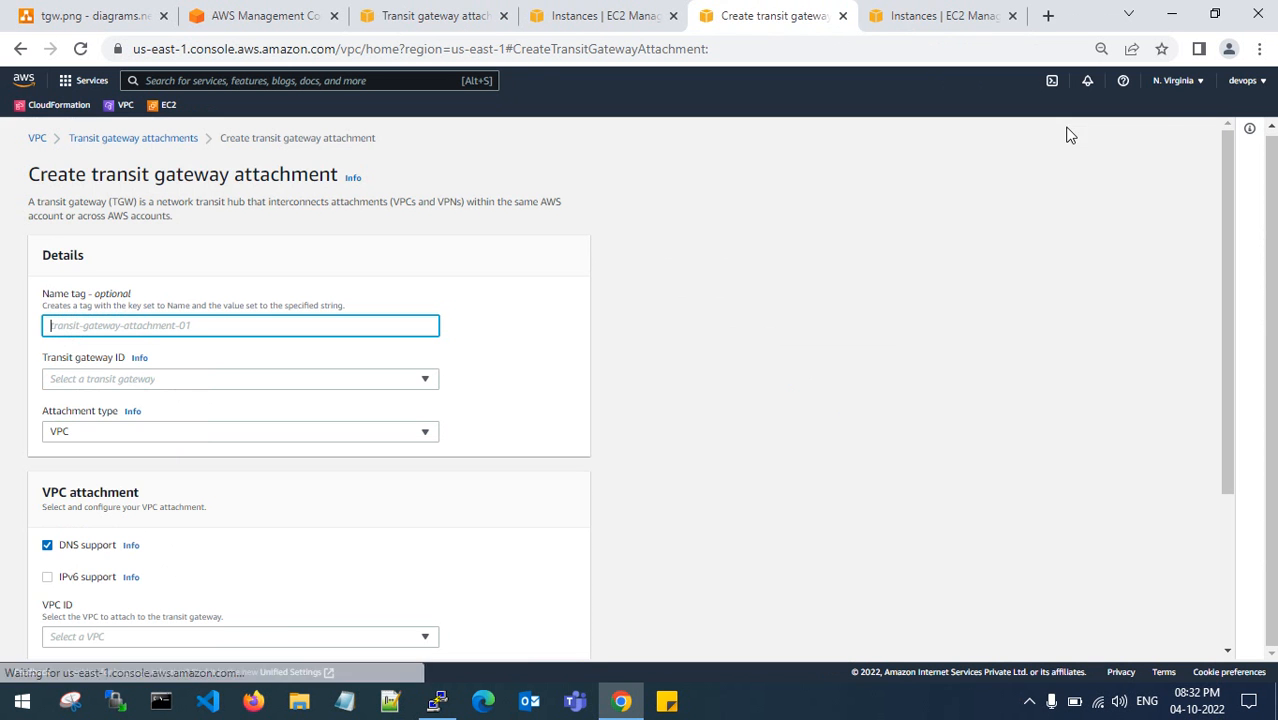
pyautogui.click(122, 327)
pyautogui.write('tgw-mumbai-vpc')
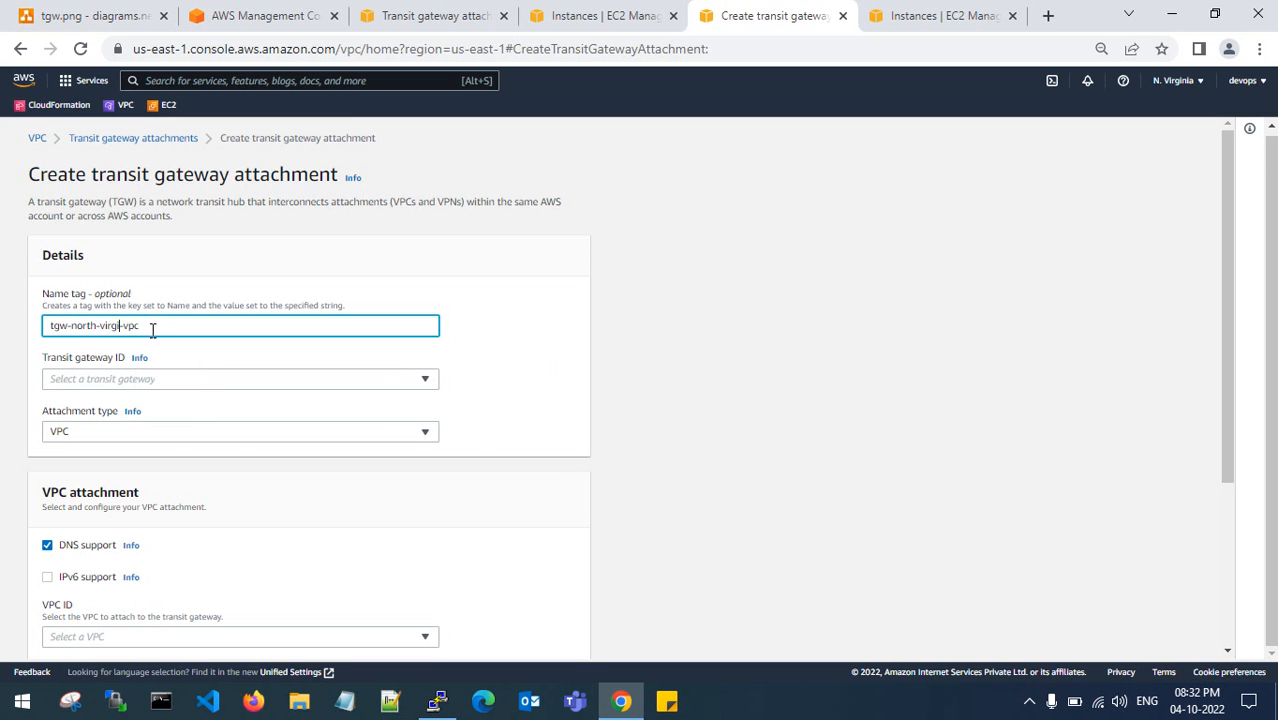
pyautogui.click(165, 378)
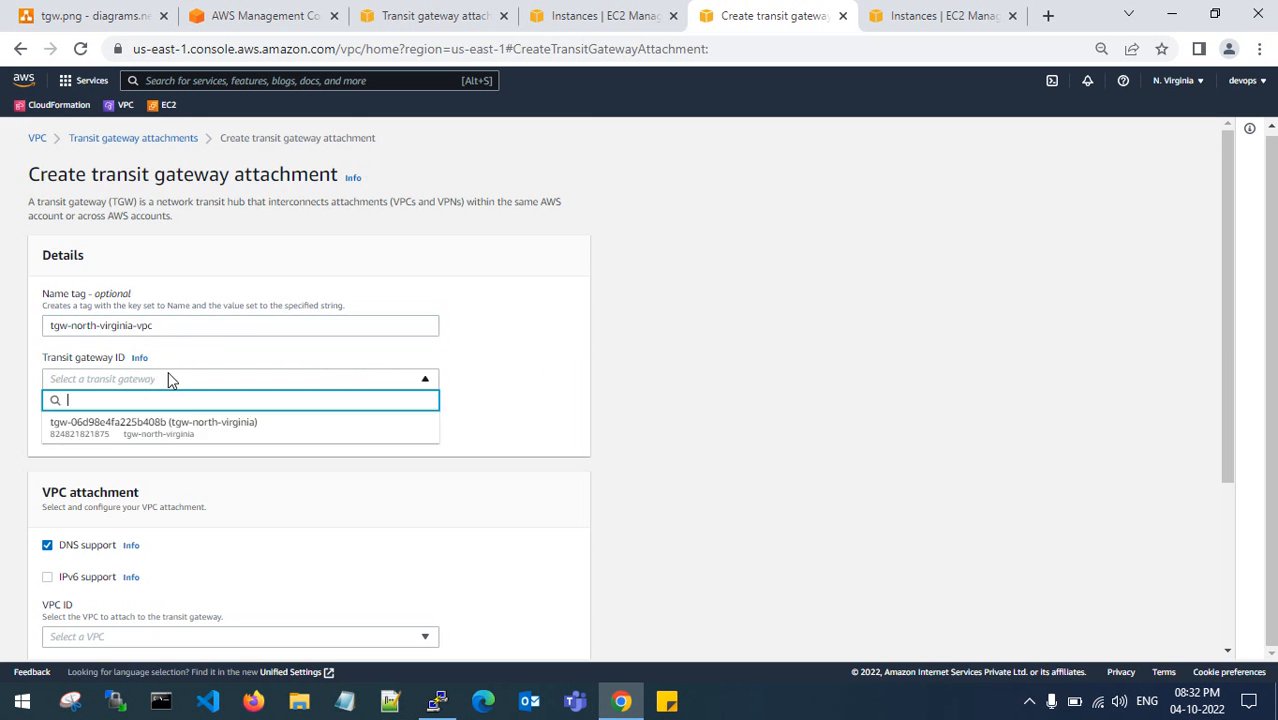
pyautogui.click(174, 443)
pyautogui.scroll(-1, 219, 413)
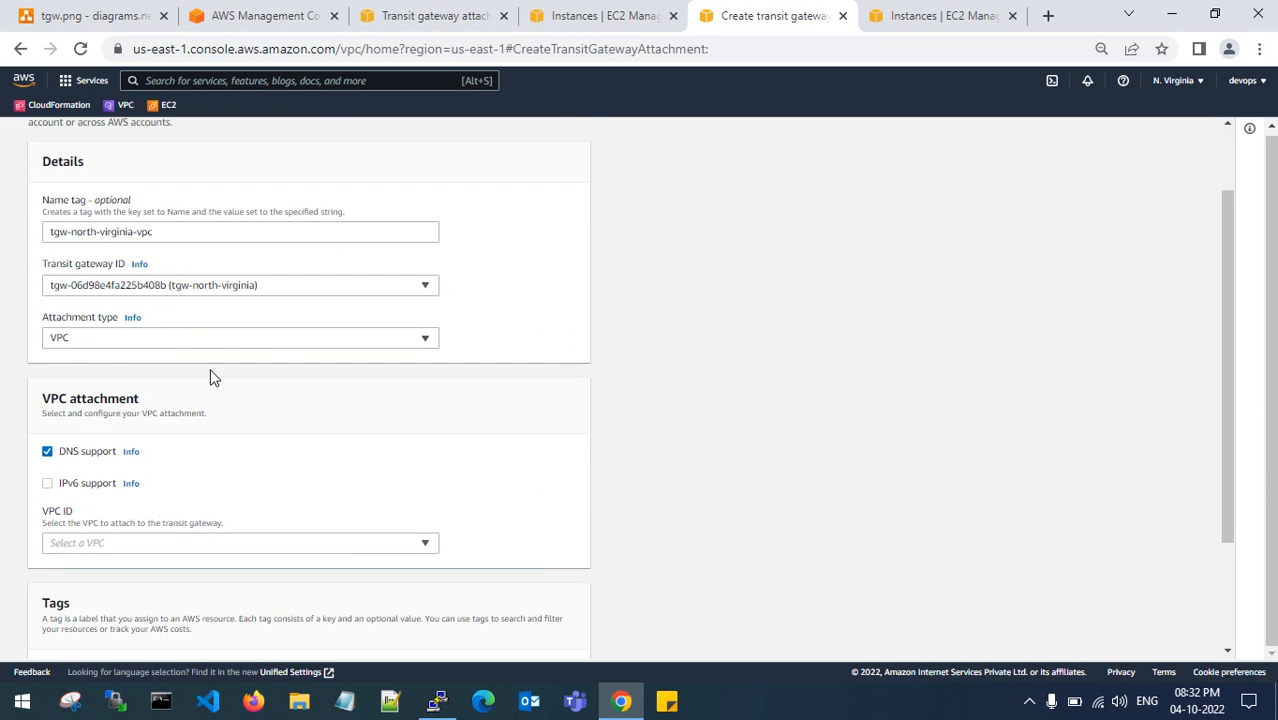
# Select north-virginia-vpc-vpc as the VPC to attach and create the N. Virginia transit gateway attachment.
pyautogui.scroll(-1, 210, 377)
pyautogui.scroll(-1, 210, 353)
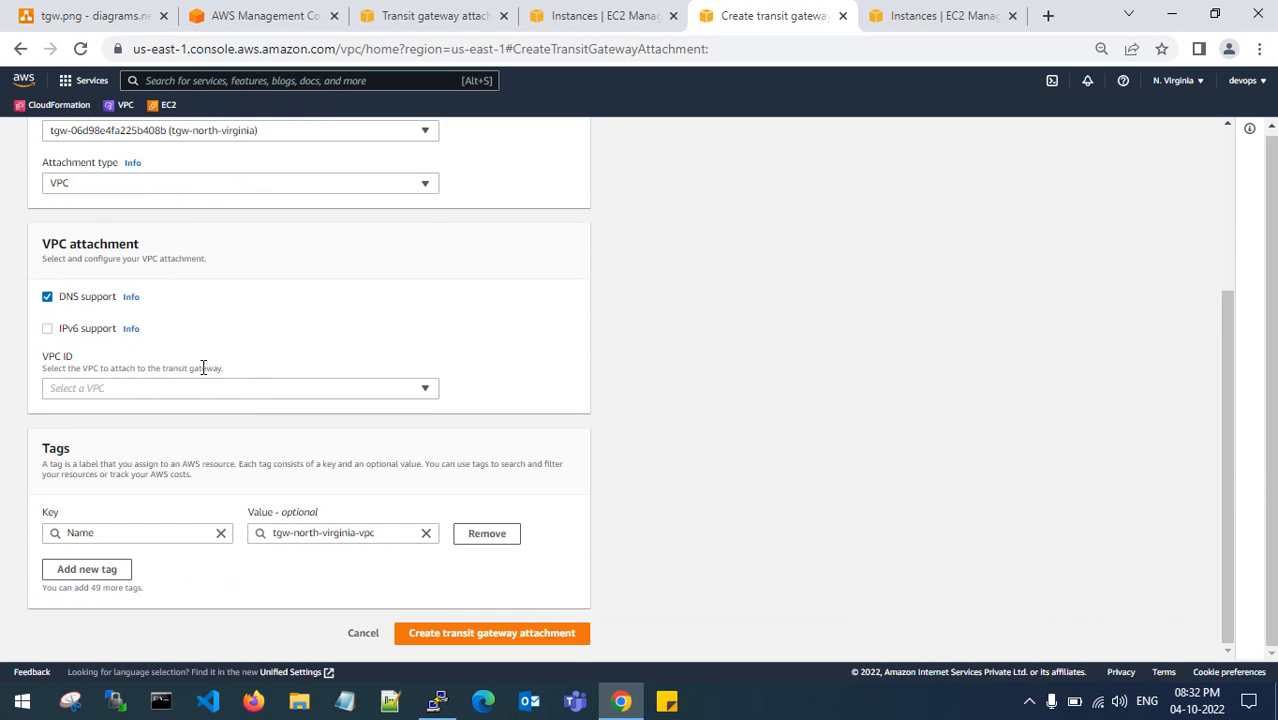
pyautogui.click(228, 390)
pyautogui.click(228, 430)
pyautogui.scroll(-1, 462, 560)
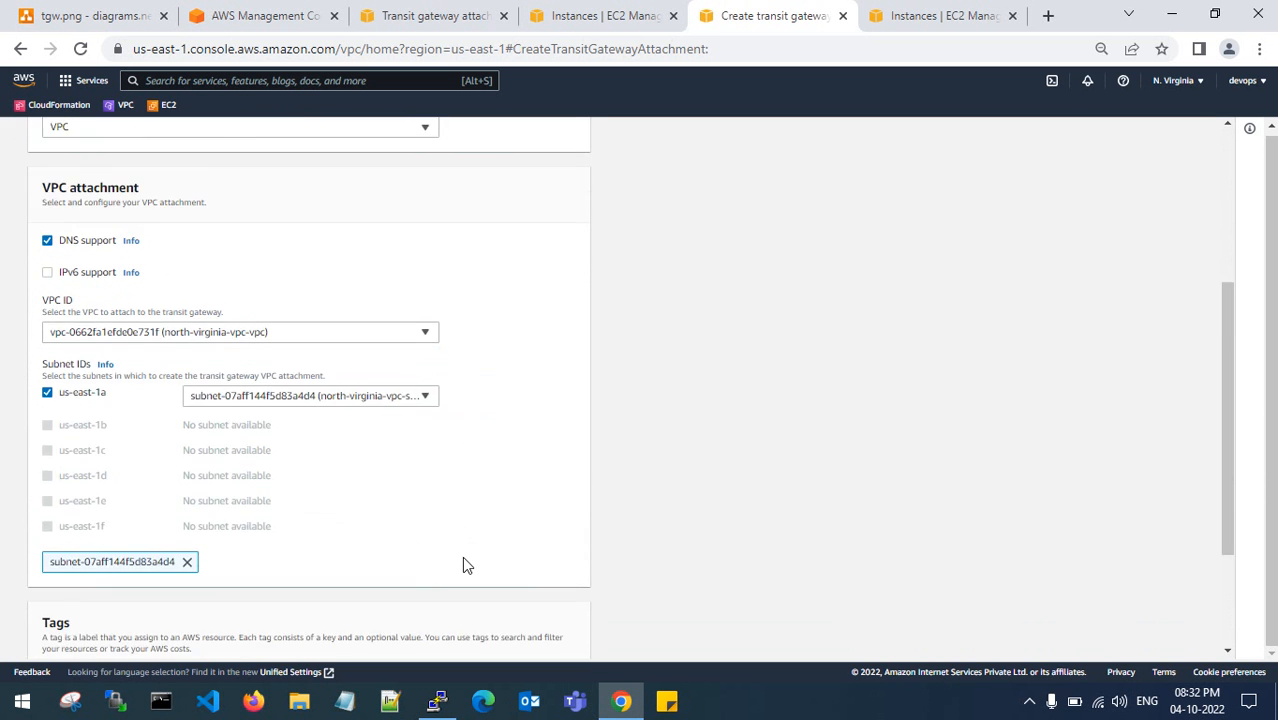
pyautogui.scroll(-2, 462, 566)
pyautogui.click(505, 639)
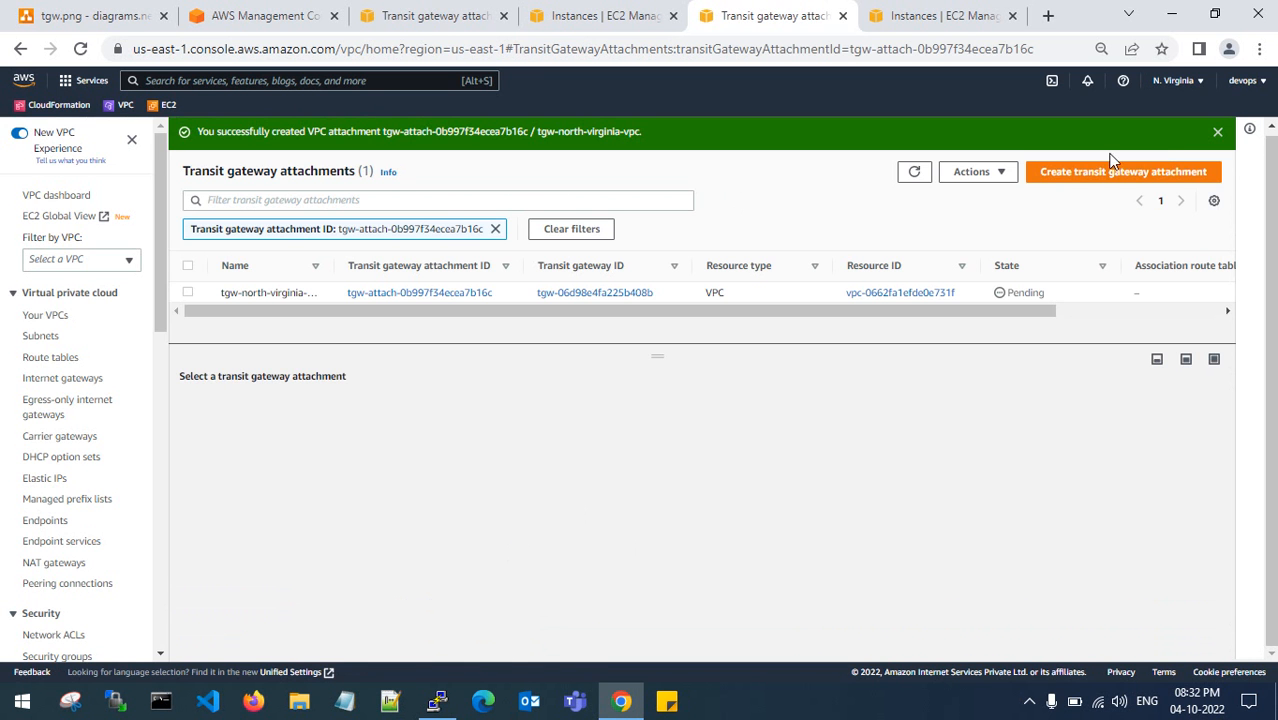
pyautogui.click(1218, 131)
# Return to the Mumbai transit gateway attachments and keep refreshing the list to check whether tgw-mumbai-vpc is ready.
pyautogui.click(395, 15)
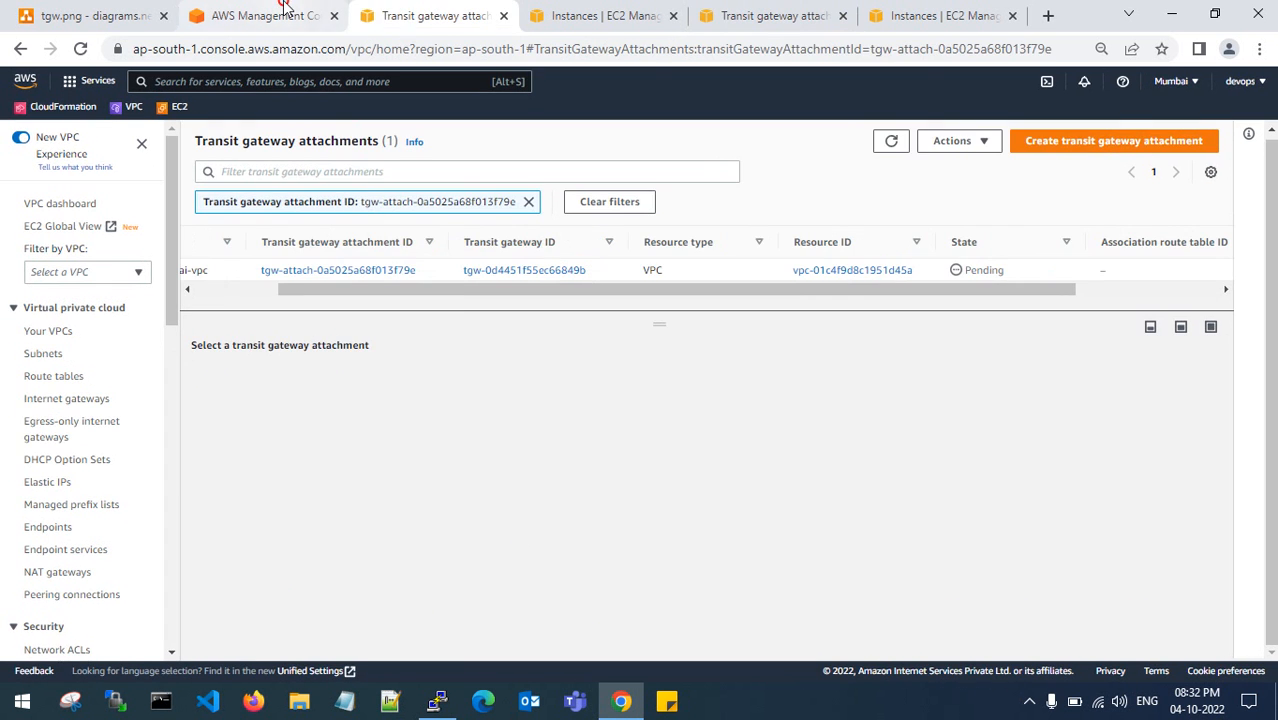
pyautogui.click(285, 5)
pyautogui.click(410, 5)
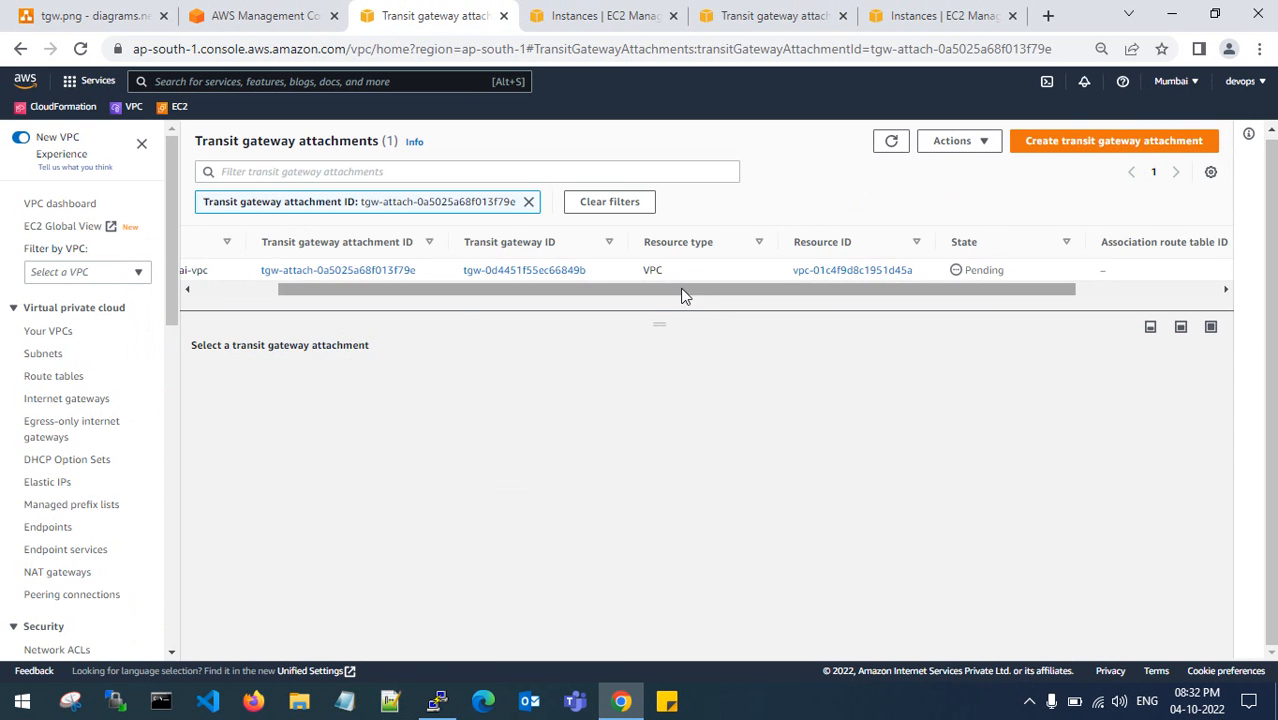
pyautogui.moveTo(685, 291); pyautogui.dragTo(442, 300)
pyautogui.click(893, 143)
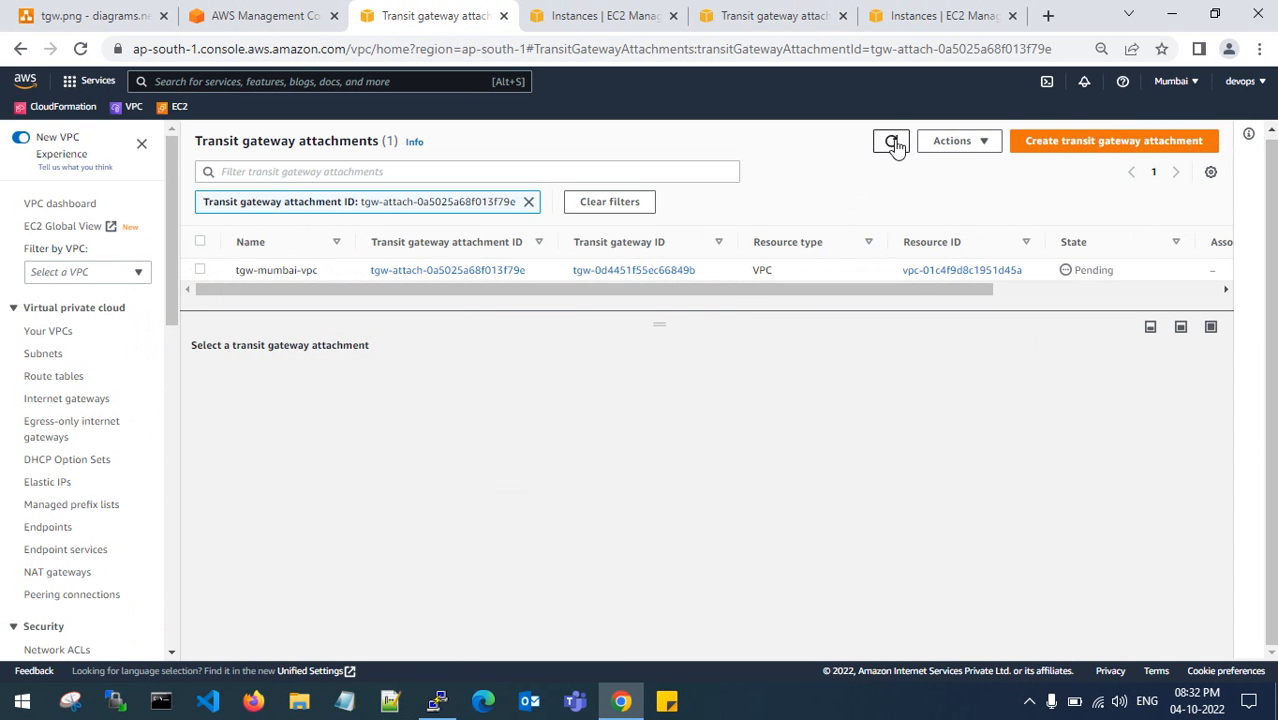
pyautogui.click(893, 143)
pyautogui.moveTo(865, 291); pyautogui.dragTo(919, 120)
pyautogui.click(935, 141)
pyautogui.click(886, 143)
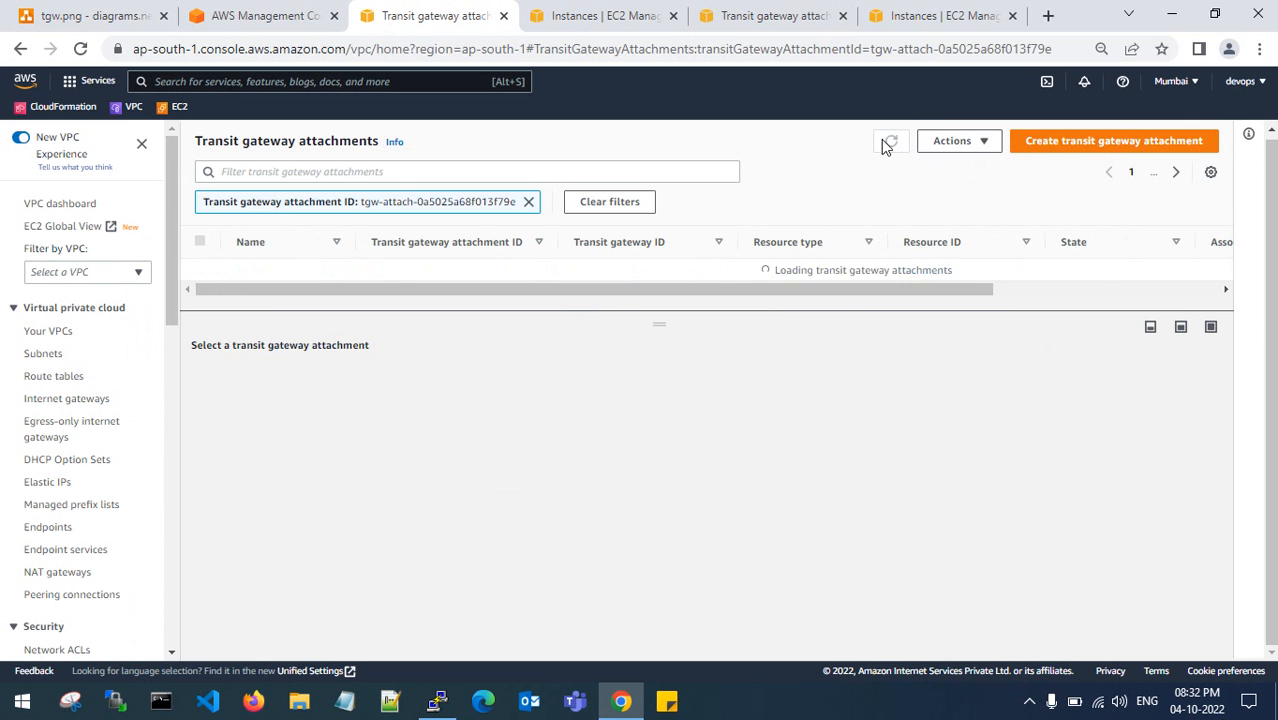
pyautogui.click(890, 143)
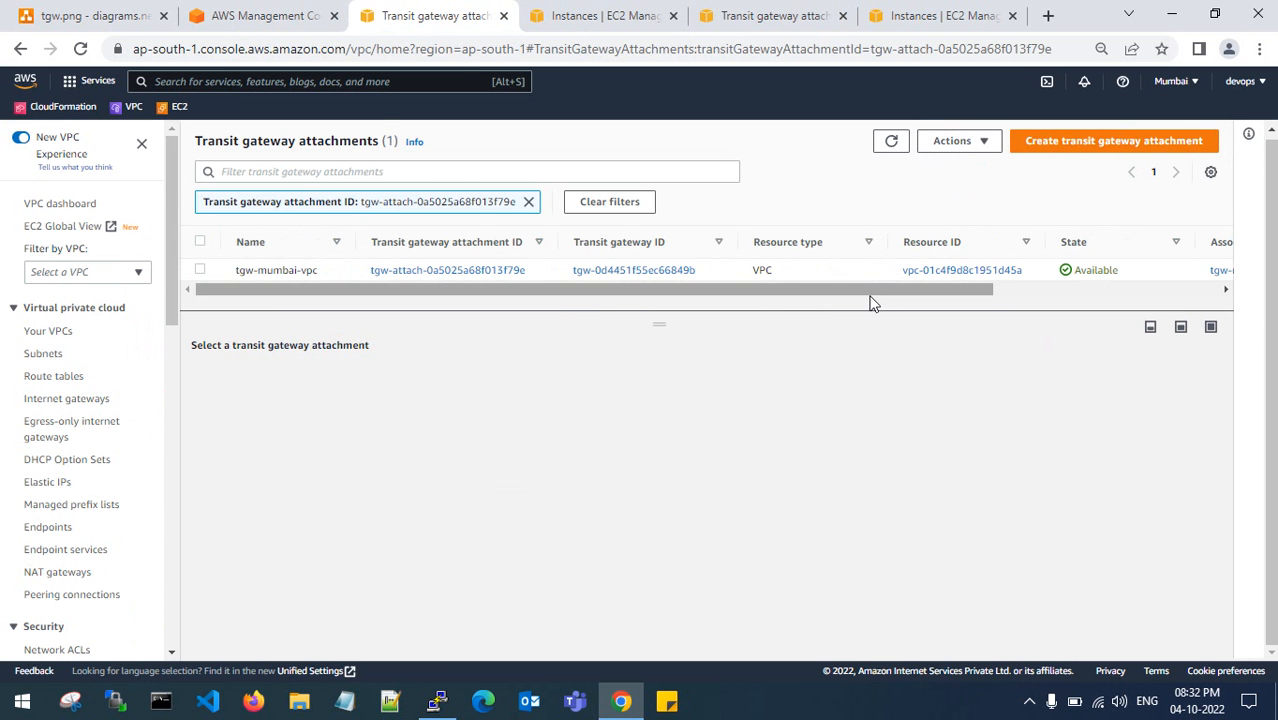
# Switch to the N. Virginia transit gateway attachments and refresh the list to check the new VPC attachment's state.
pyautogui.click(935, 15)
pyautogui.click(760, 15)
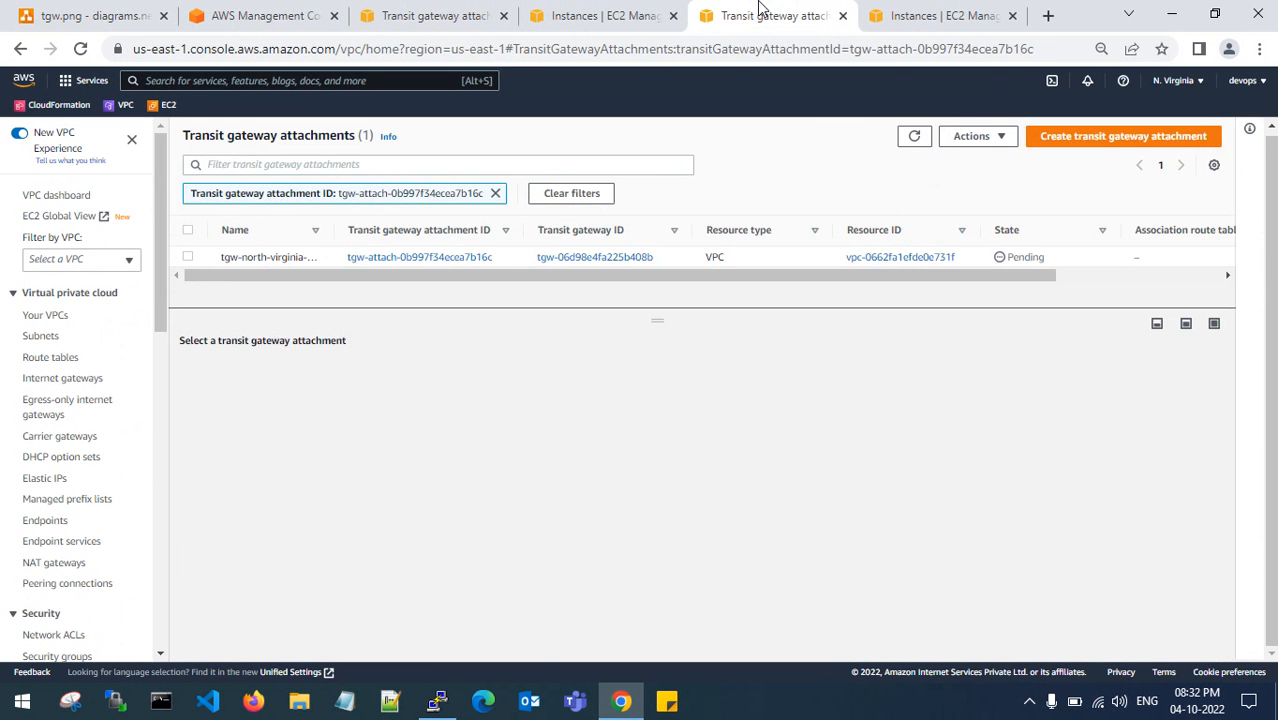
pyautogui.click(914, 138)
pyautogui.click(916, 140)
pyautogui.click(916, 140)
pyautogui.moveTo(873, 288)
pyautogui.mouseDown()
pyautogui.moveTo(1036, 280)
pyautogui.moveTo(862, 288)
pyautogui.mouseUp()
# Go to the Mumbai route tables, widen the Name column, and show the routes of mumbai-vpc-rtb-public.
pyautogui.click(300, 15)
pyautogui.click(420, 15)
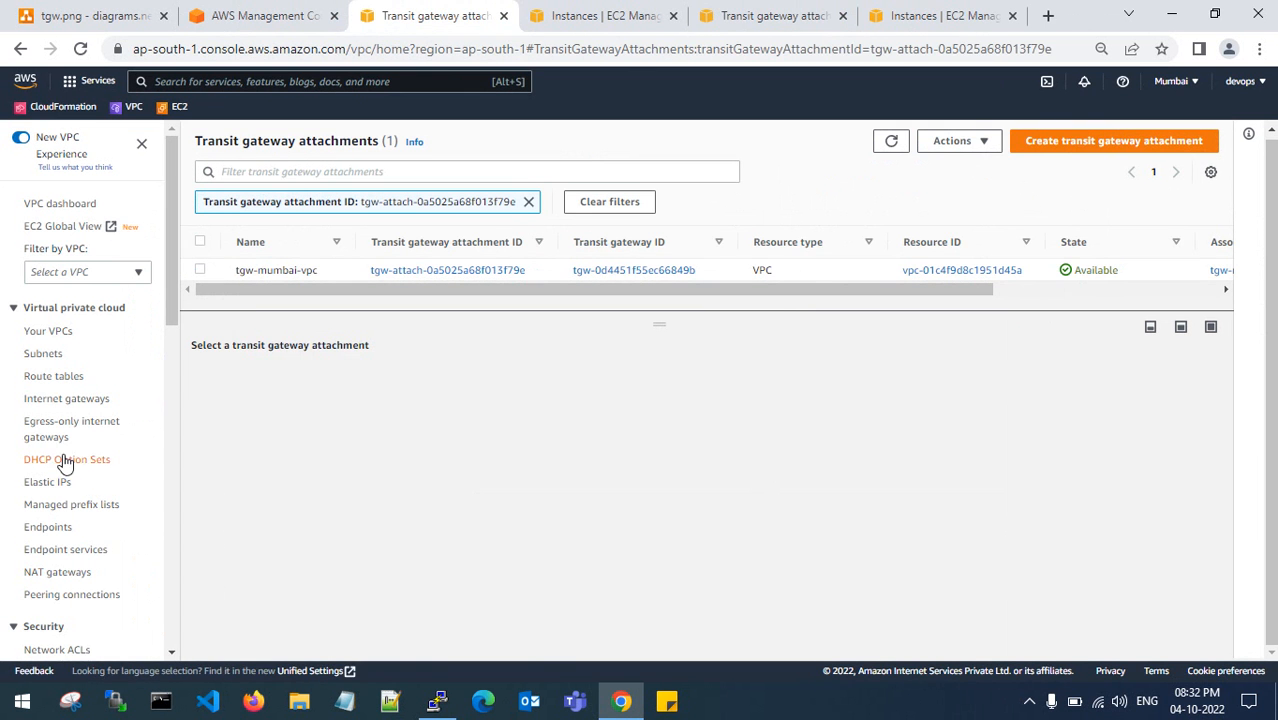
pyautogui.click(54, 380)
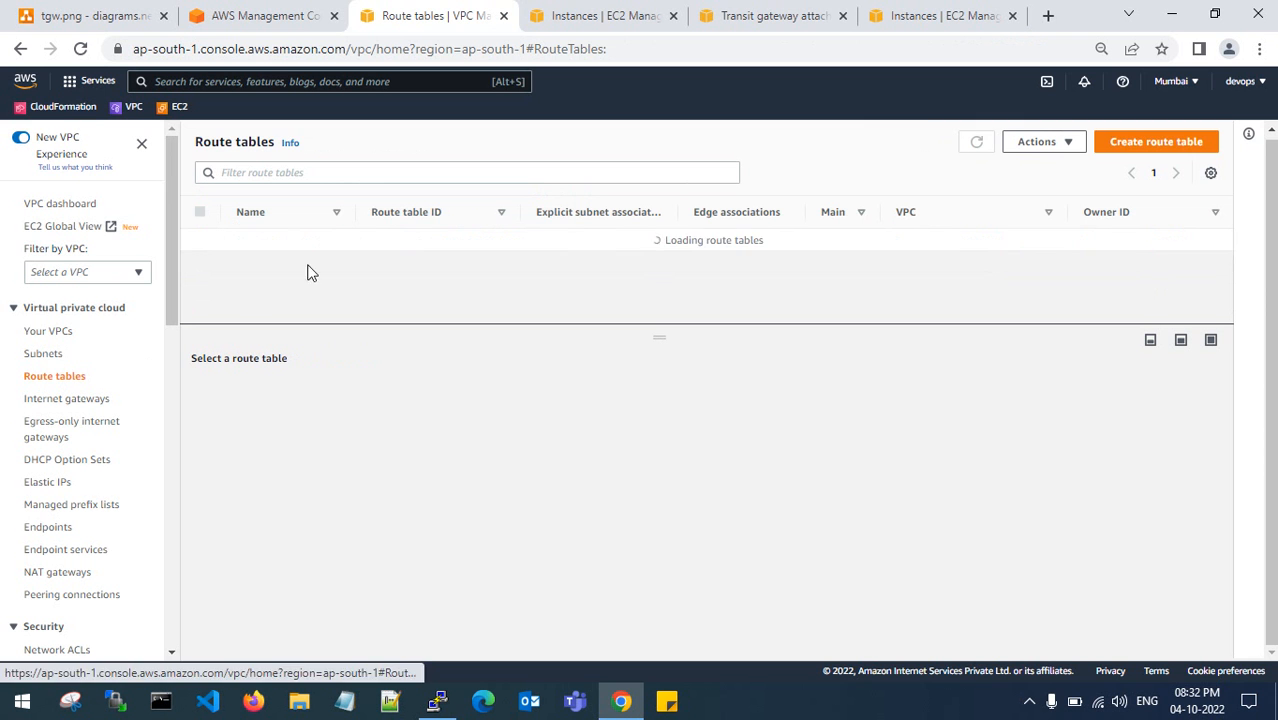
pyautogui.moveTo(338, 212); pyautogui.dragTo(420, 212)
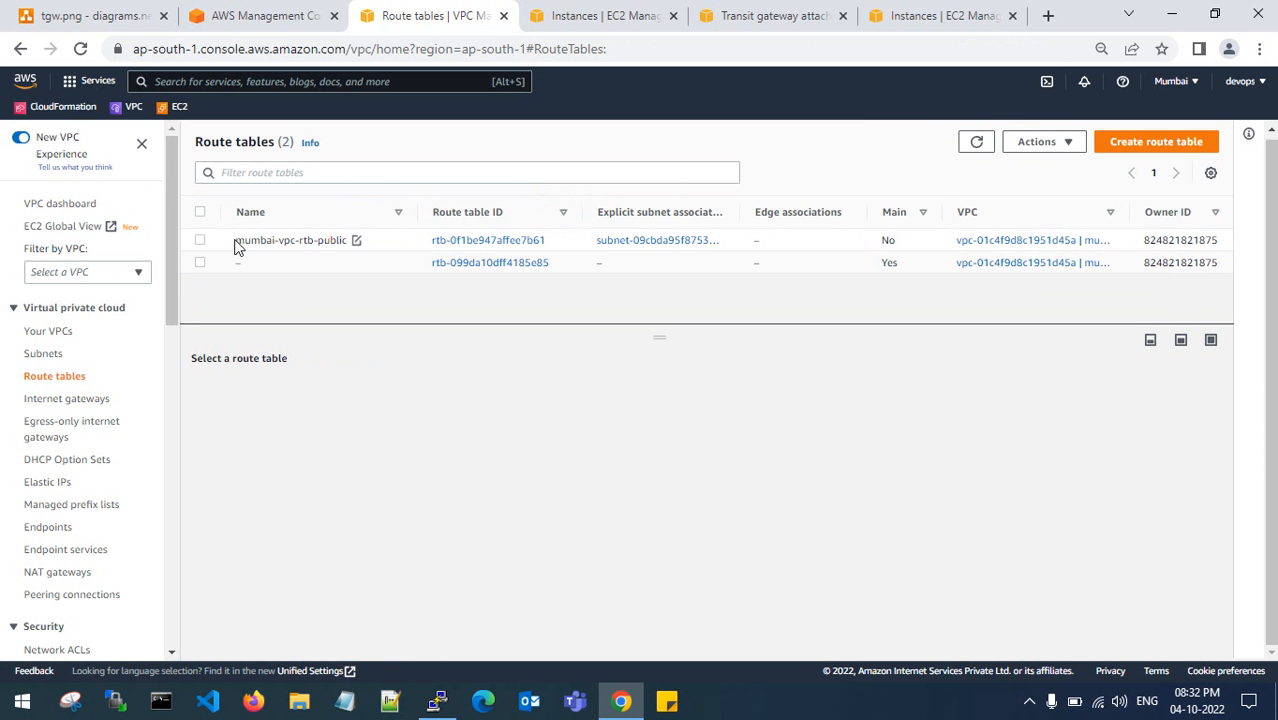
pyautogui.click(200, 240)
pyautogui.click(290, 400)
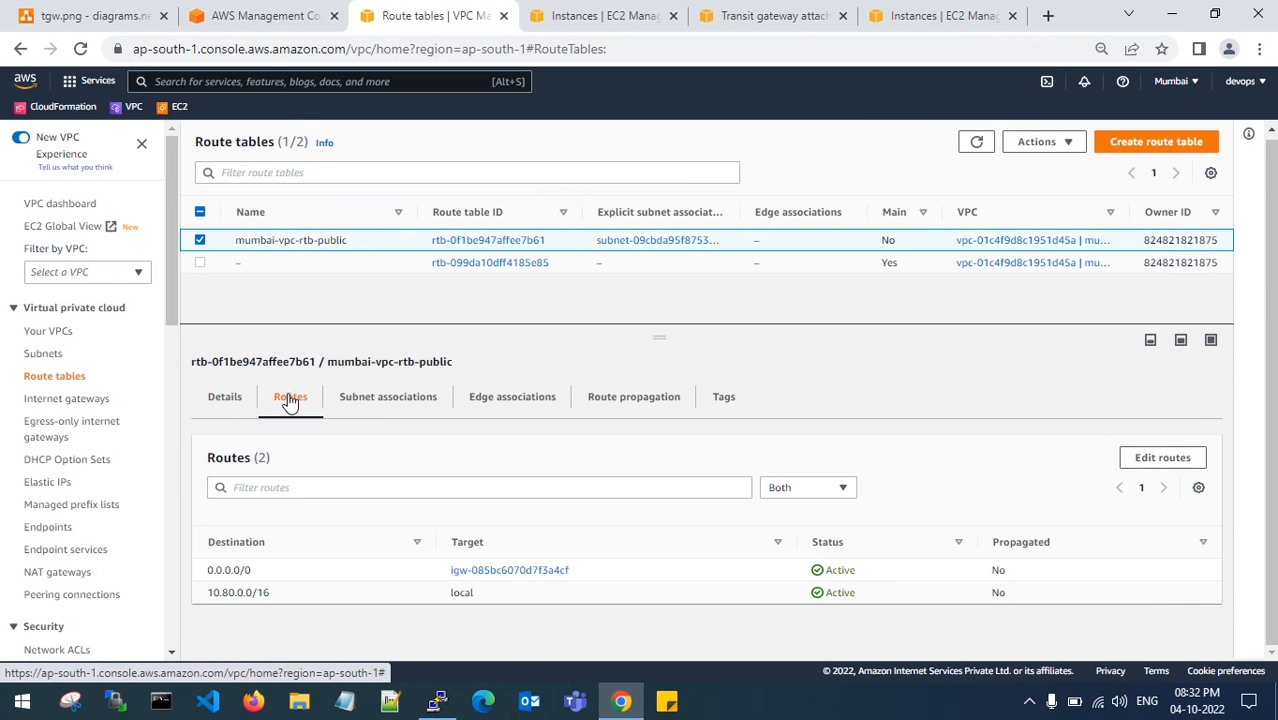
# Start editing the routes of mumbai-vpc-rtb-public and add a route with destination 10.90.0.0/16.
pyautogui.click(1140, 458)
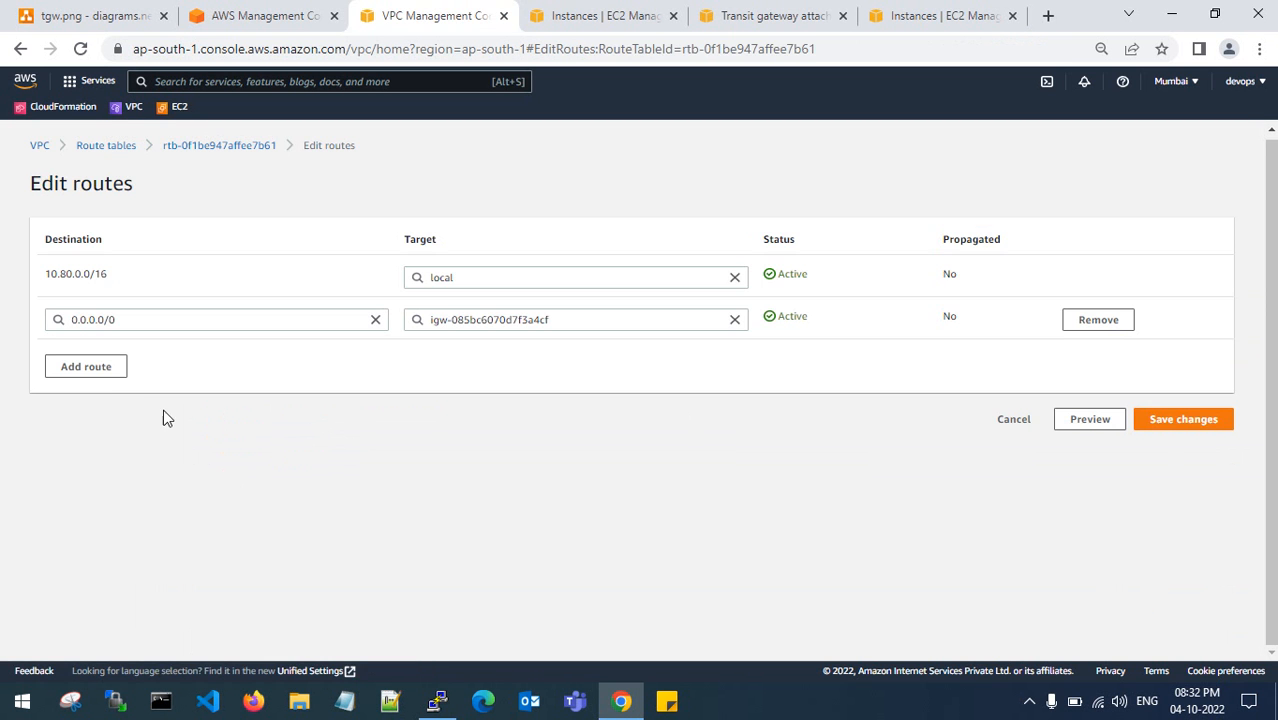
pyautogui.click(101, 366)
pyautogui.moveTo(43, 280); pyautogui.dragTo(123, 277)
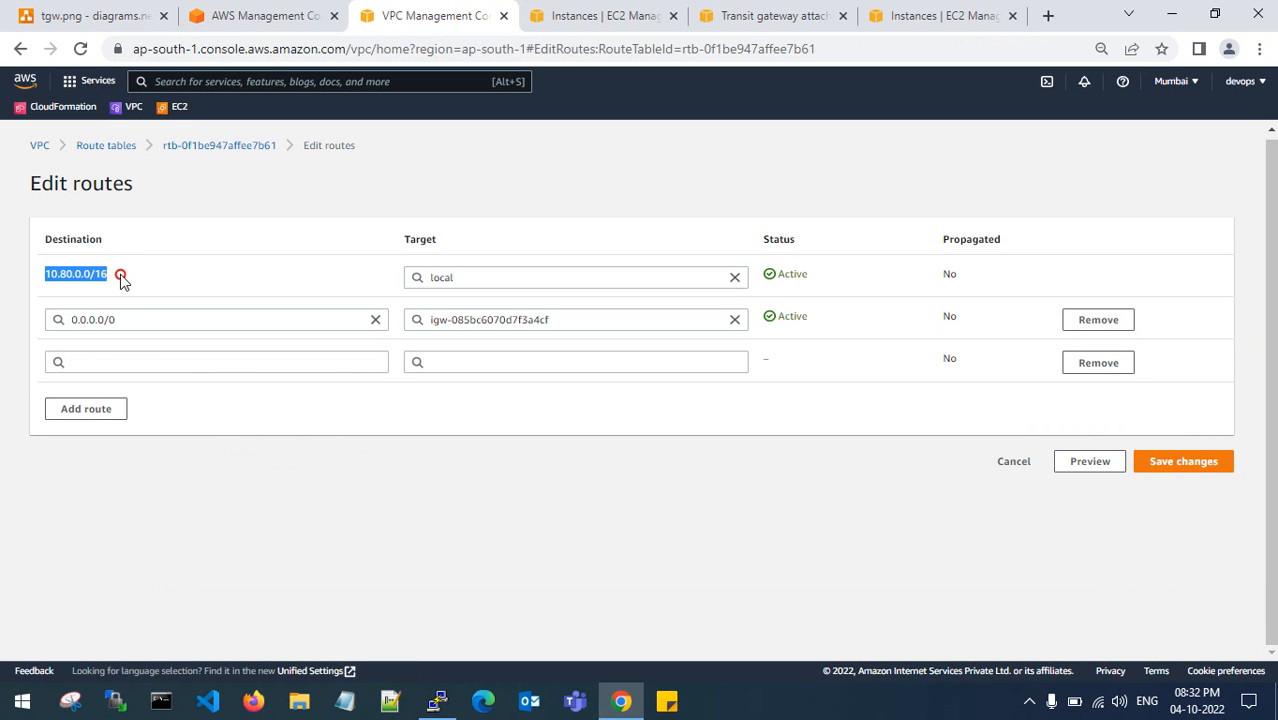
pyautogui.click(293, 290)
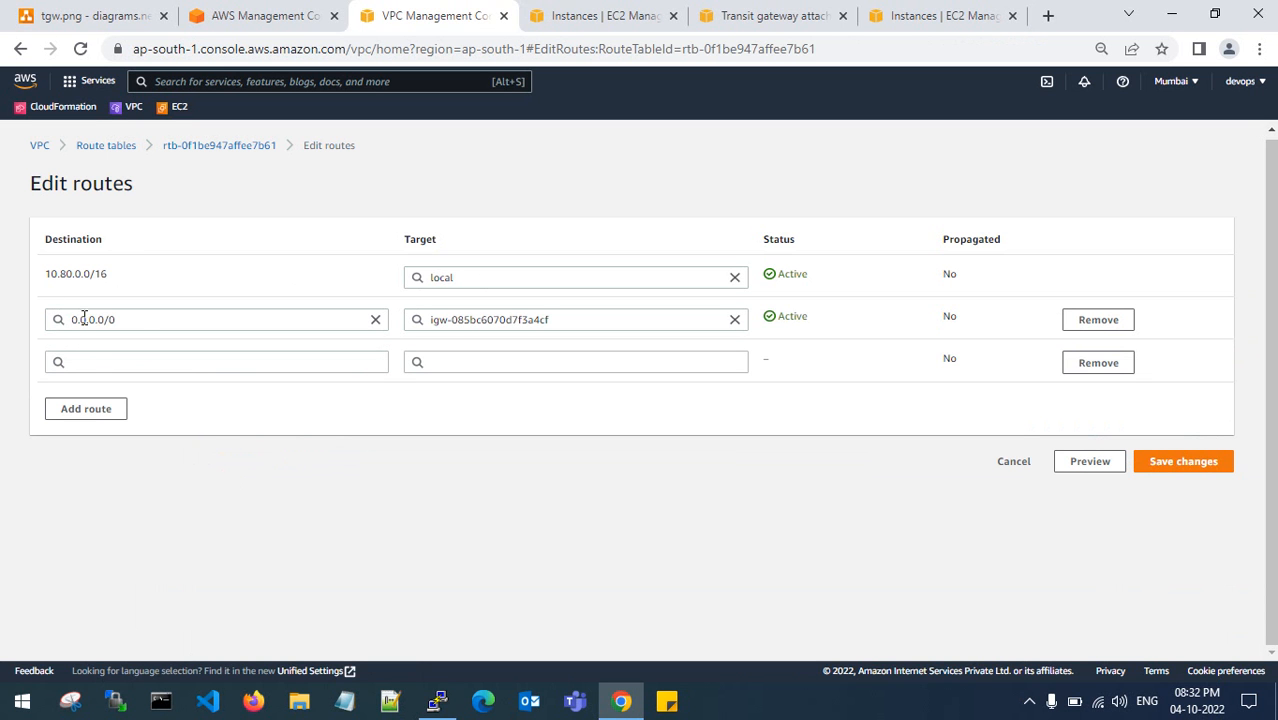
pyautogui.click(138, 363)
pyautogui.write('10.9')
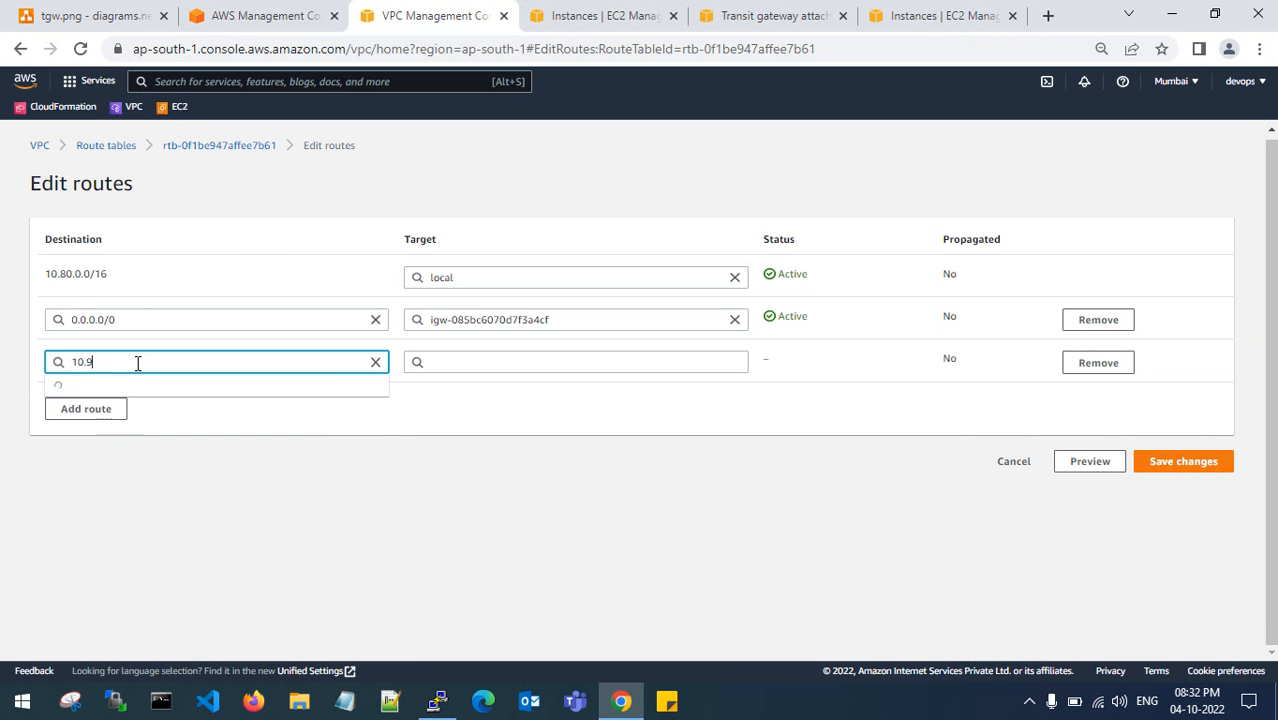
pyautogui.write('0.0.0')
pyautogui.click(151, 400)
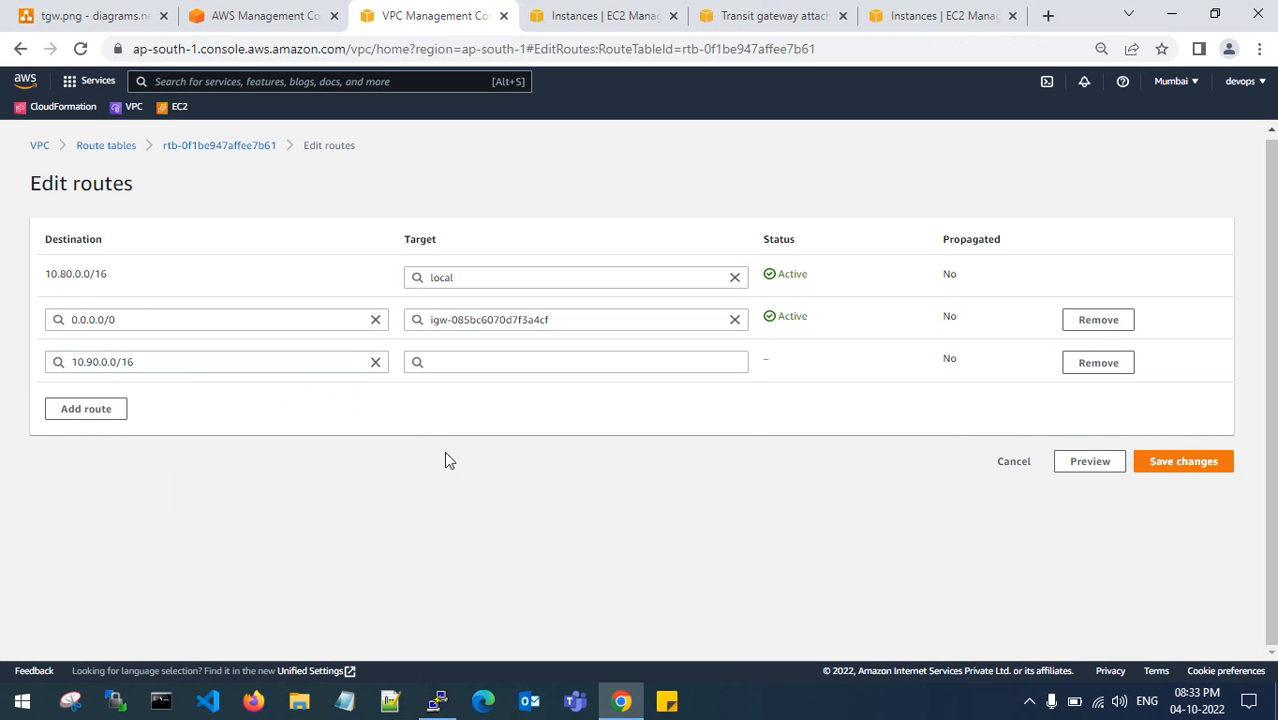
# Target the new 10.90.0.0/16 route at transit gateway tgw-0d4451f55ec66849b, save the changes, and dismiss the notification.
pyautogui.click(502, 362)
pyautogui.scroll(-1, 480, 570)
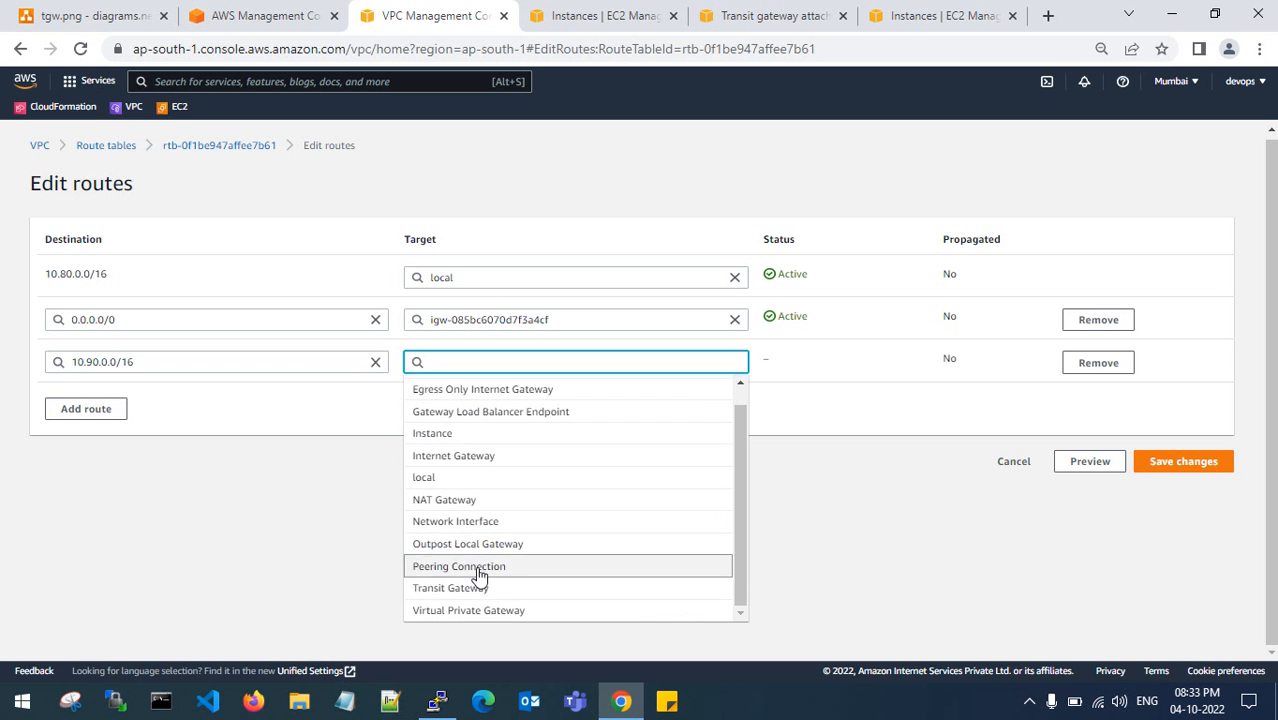
pyautogui.click(479, 588)
pyautogui.click(485, 390)
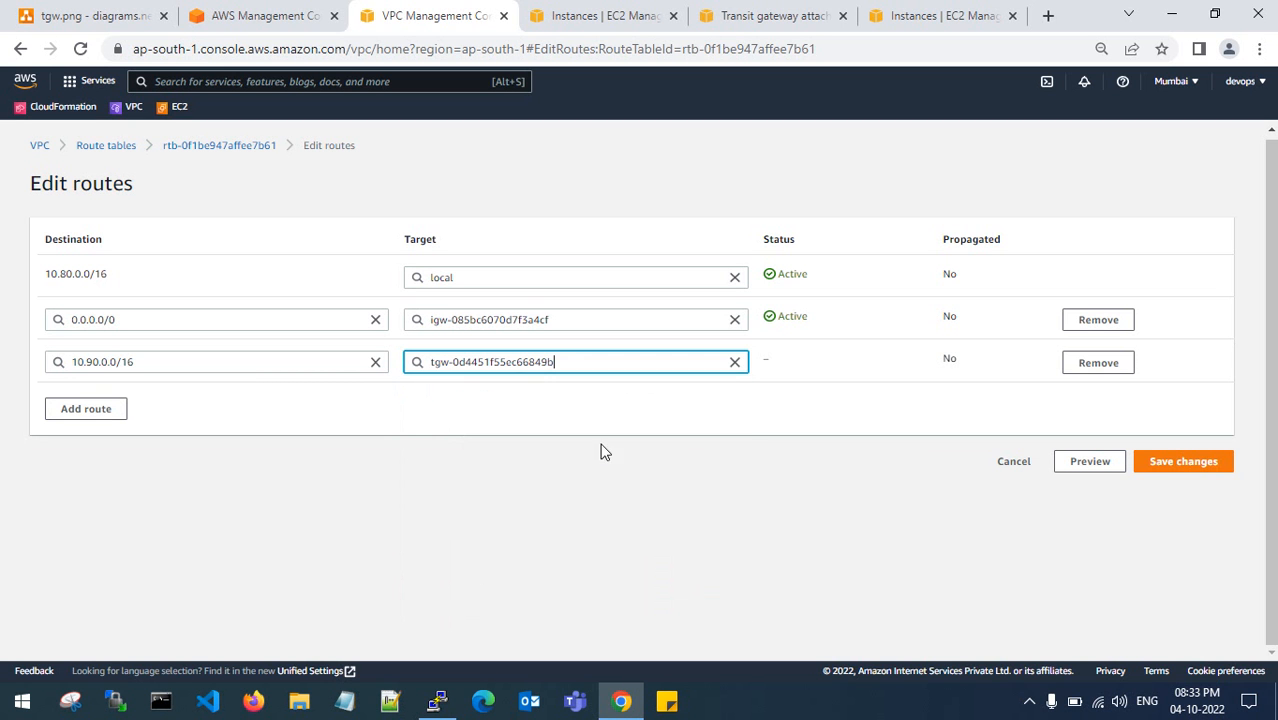
pyautogui.click(600, 452)
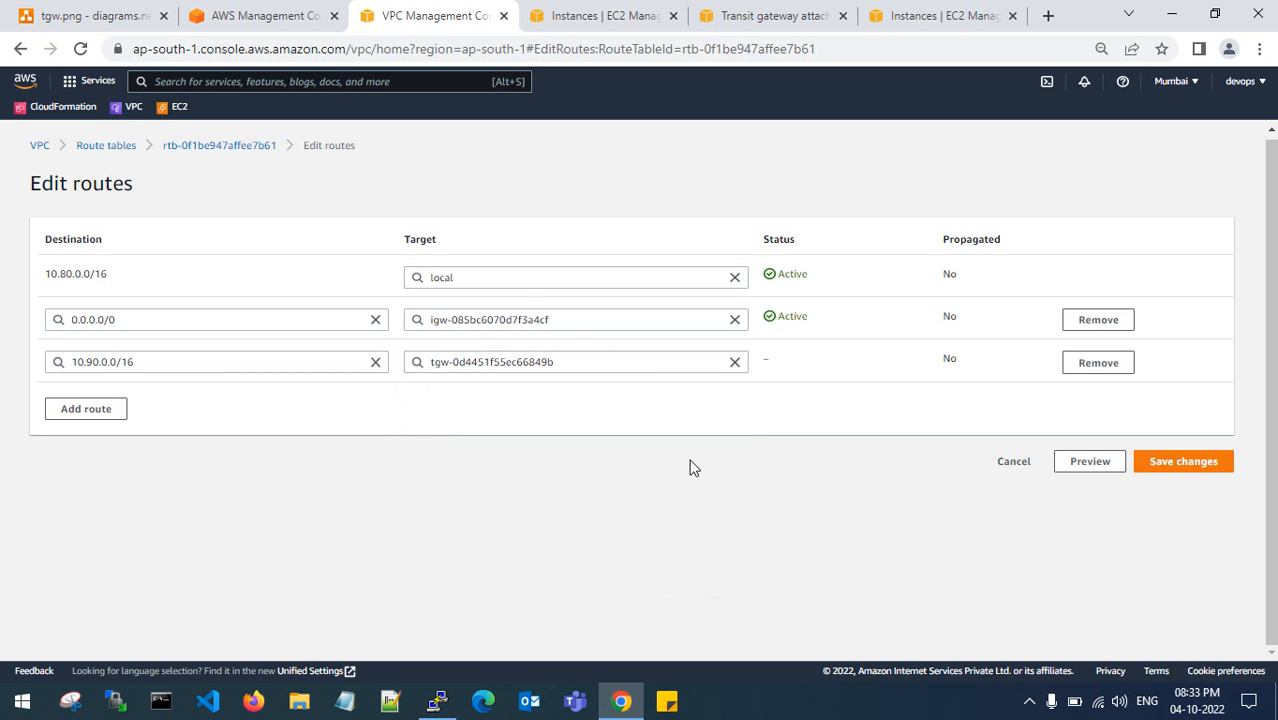
pyautogui.click(1182, 464)
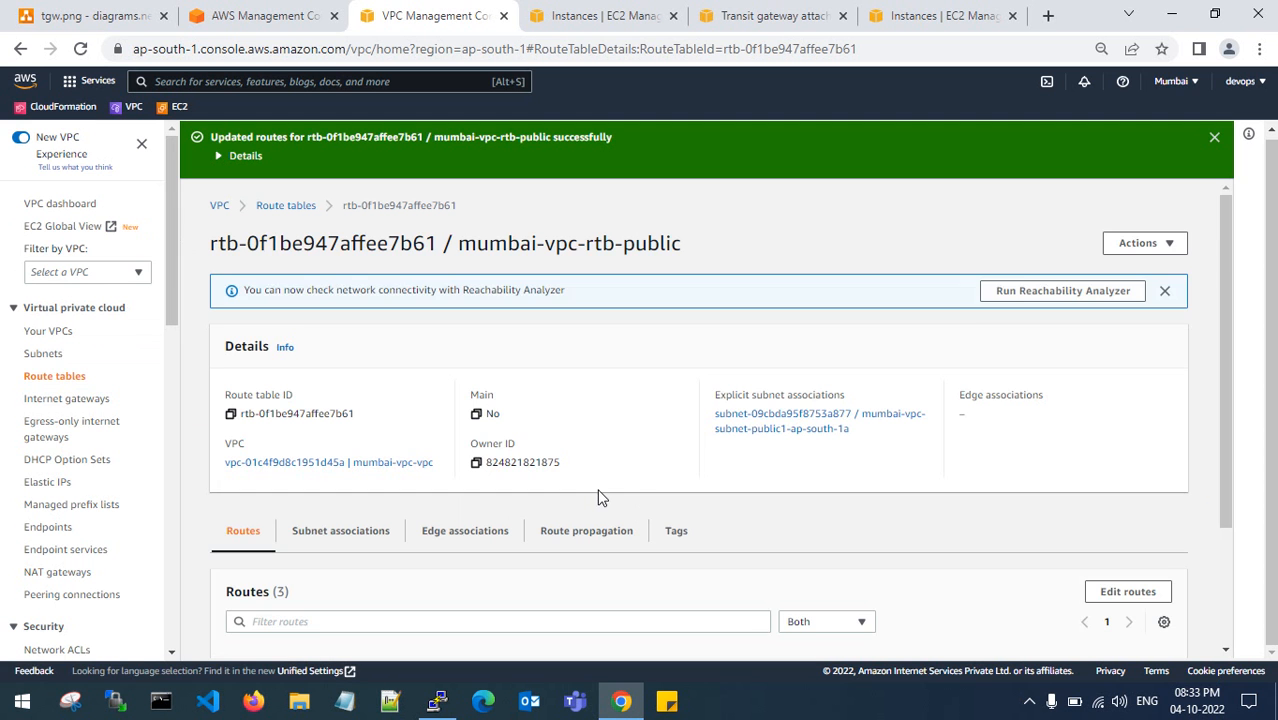
pyautogui.click(1215, 139)
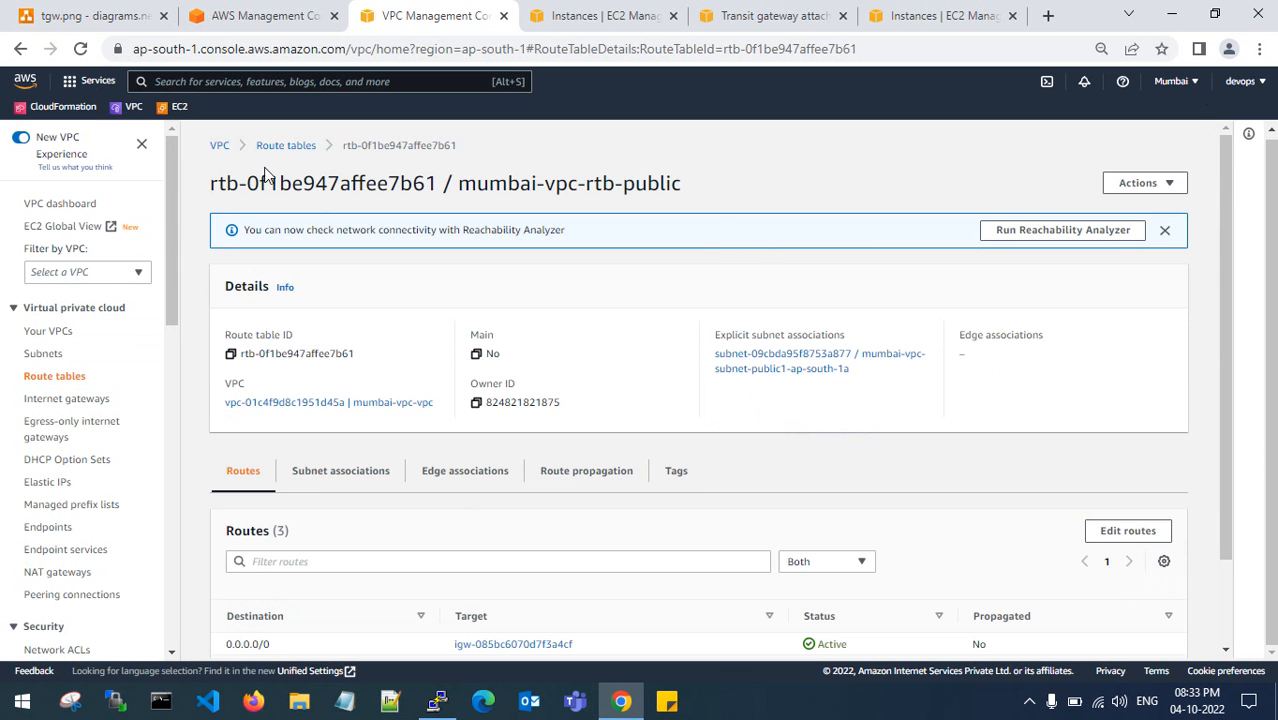
# Open the Mumbai transit gateway attachments, then go to the N. Virginia route tables and show the routes of north-virginia-vpc-rtb-public.
pyautogui.scroll(-8, 90, 438)
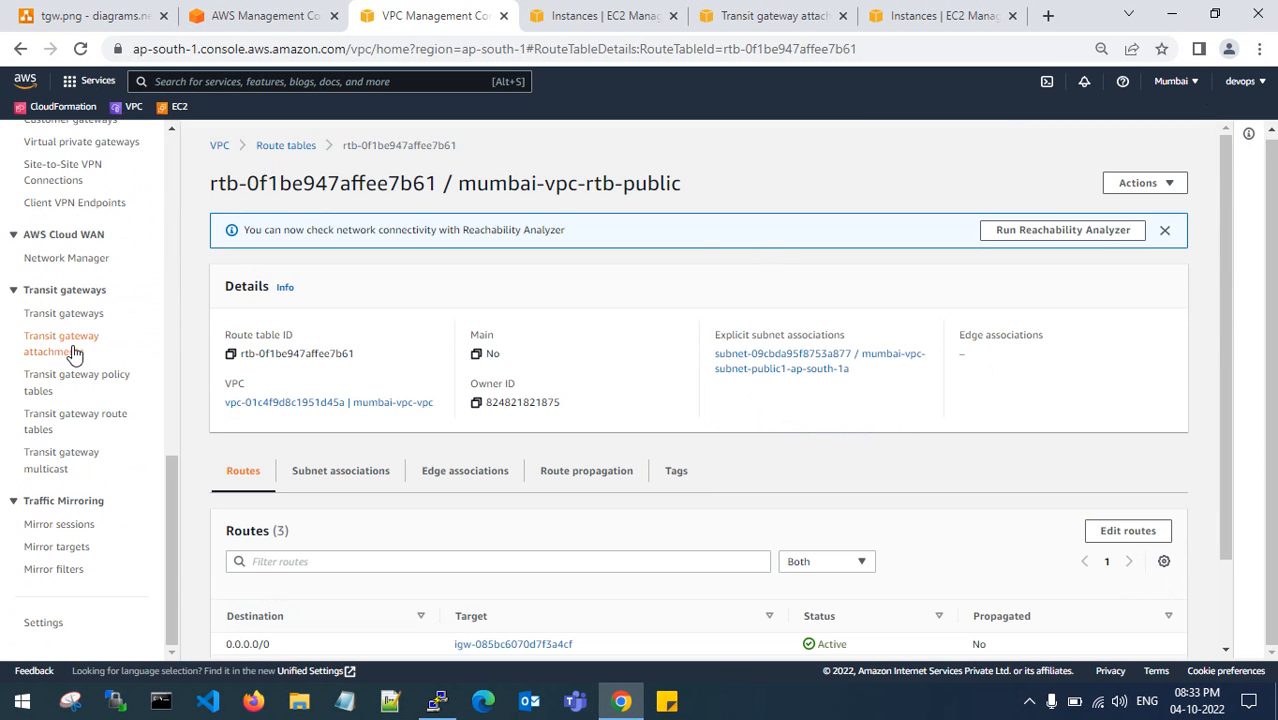
pyautogui.click(74, 352)
pyautogui.click(819, 12)
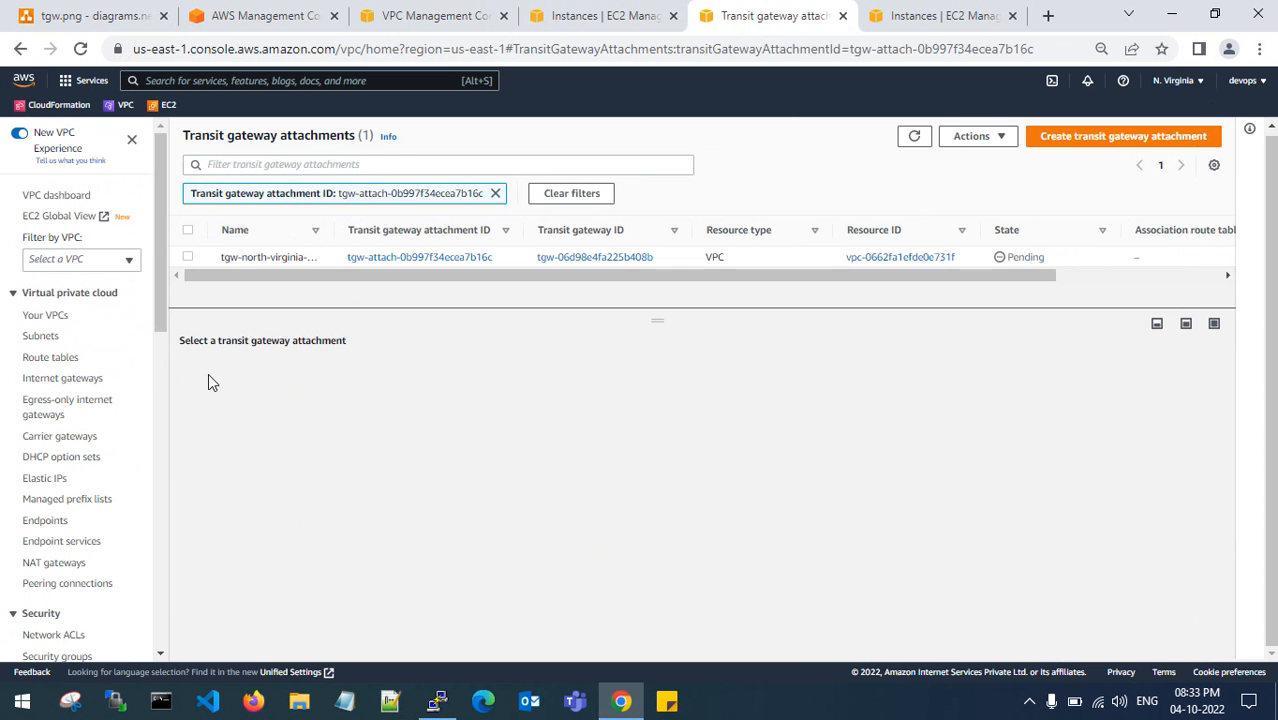
pyautogui.click(50, 357)
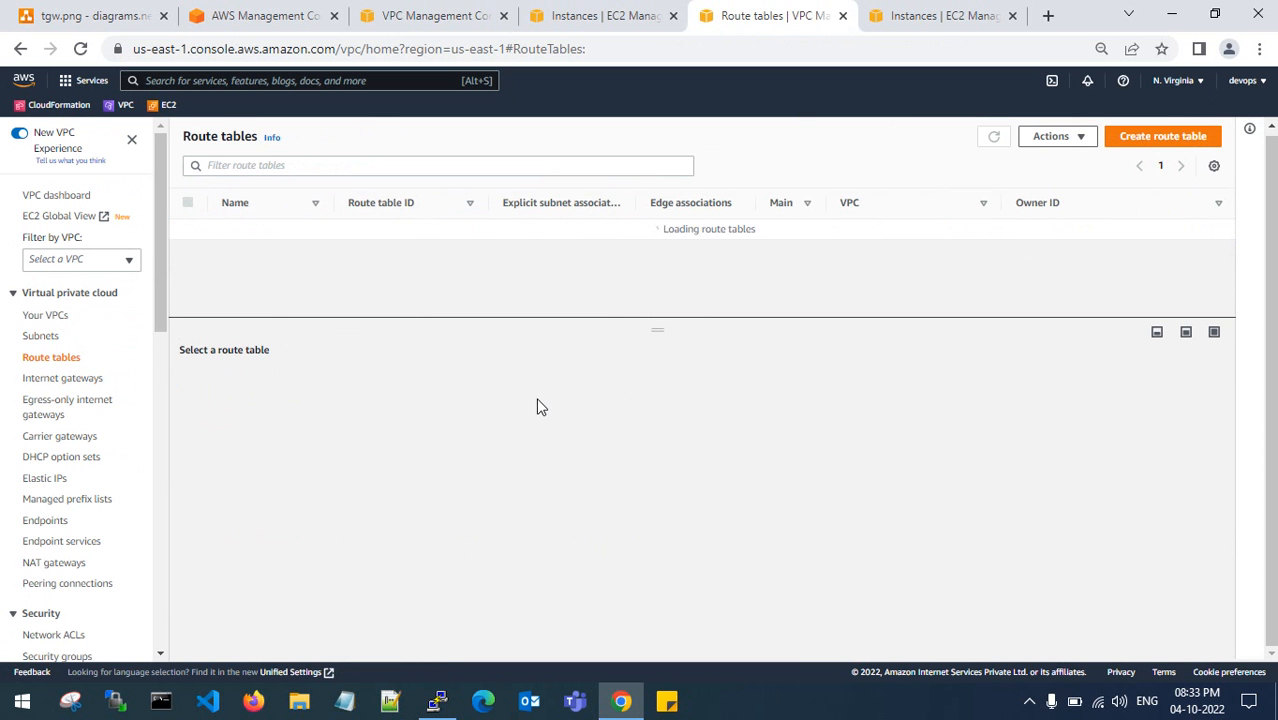
pyautogui.moveTo(334, 202); pyautogui.dragTo(399, 201)
pyautogui.click(188, 251)
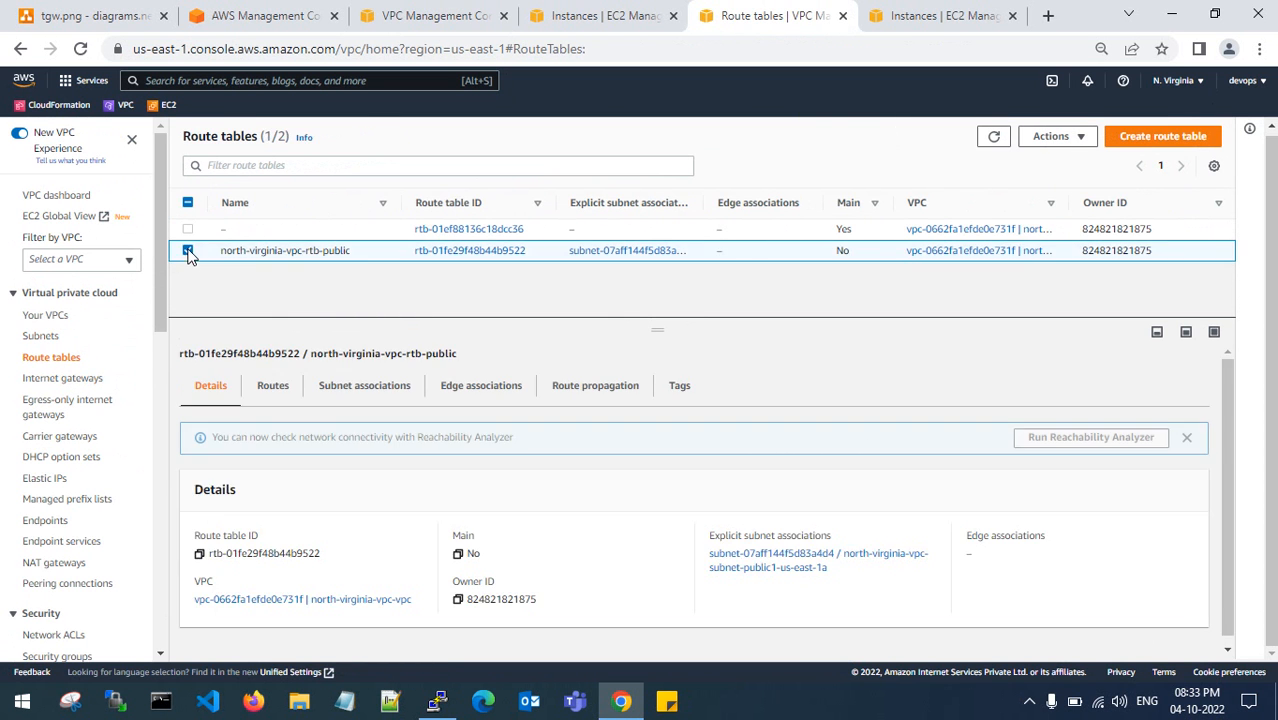
pyautogui.click(278, 392)
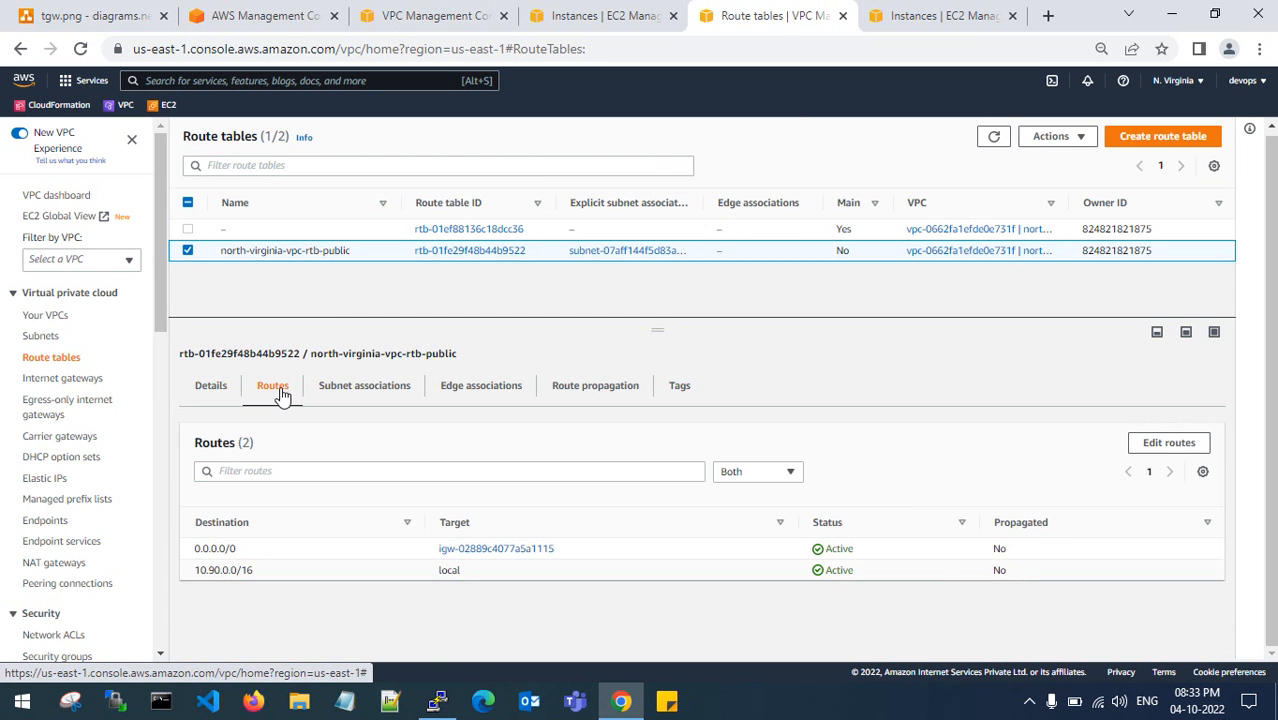
# Start editing the routes of north-virginia-vpc-rtb-public and add a route with destination 10.80.0.0/16.
pyautogui.click(1171, 440)
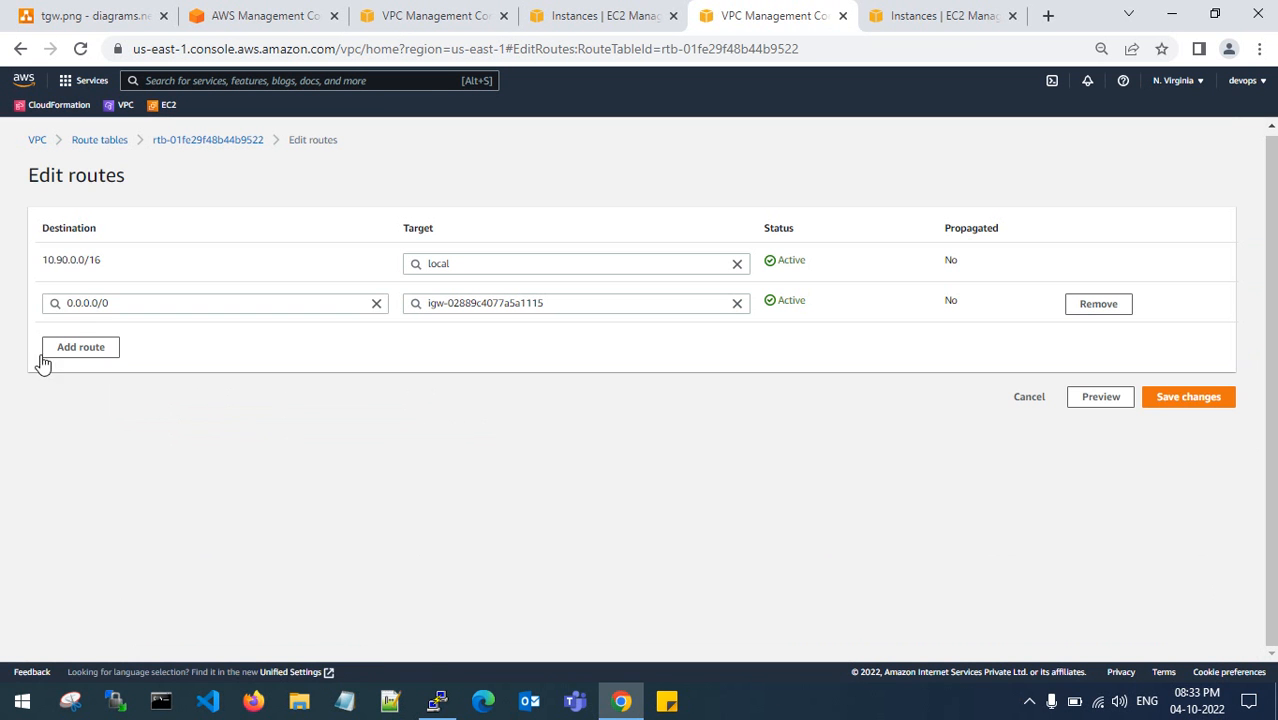
pyautogui.moveTo(43, 261); pyautogui.dragTo(115, 260)
pyautogui.click(115, 260)
pyautogui.click(80, 347)
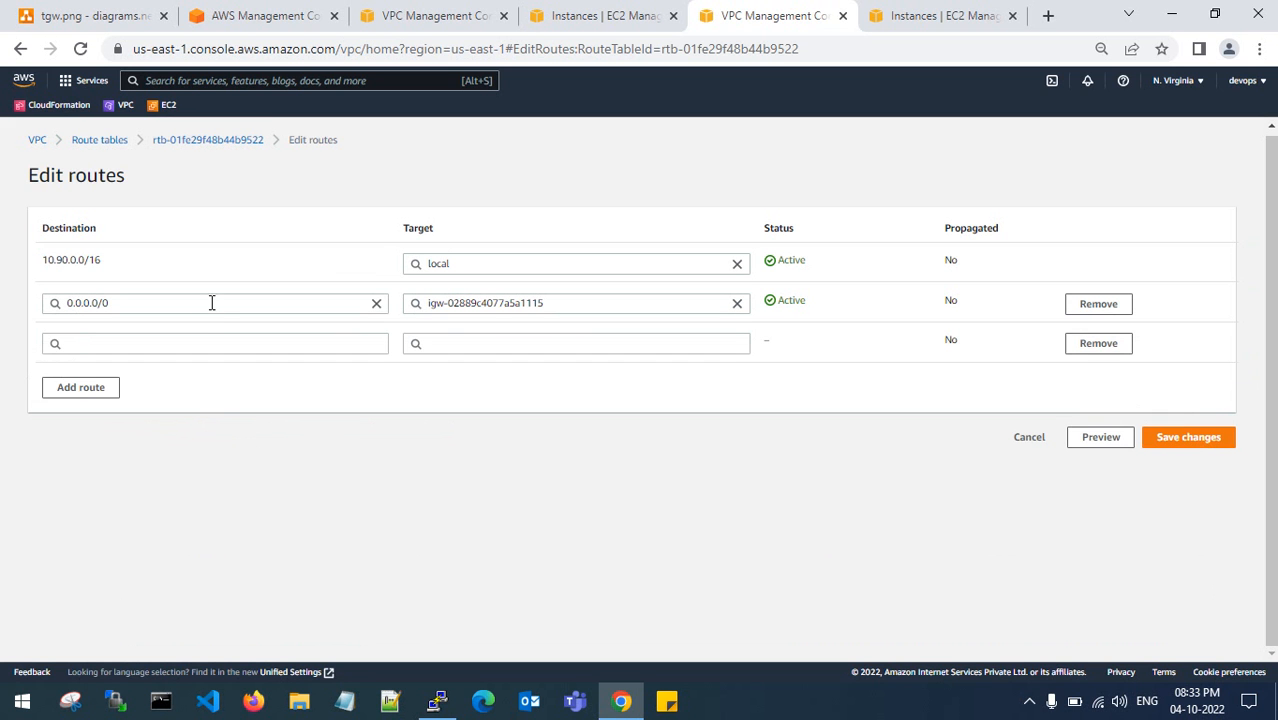
pyautogui.click(217, 343)
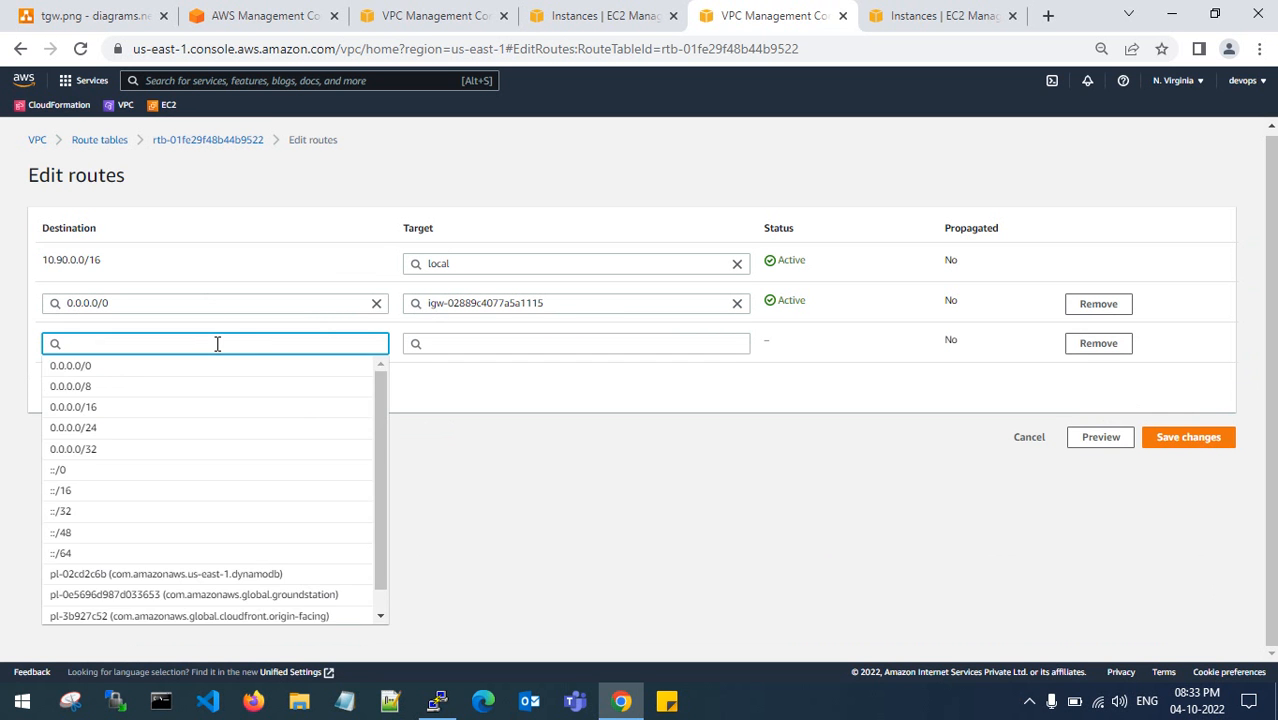
pyautogui.write('10.80.0.0/16')
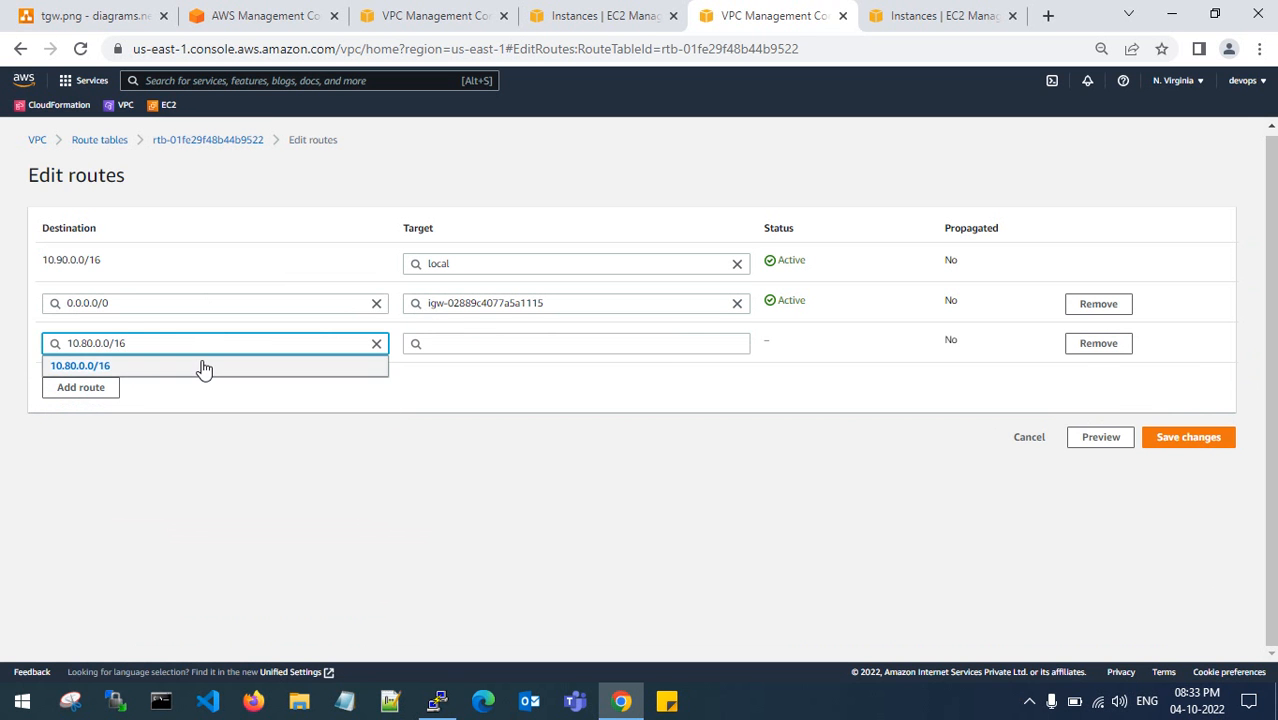
pyautogui.click(198, 368)
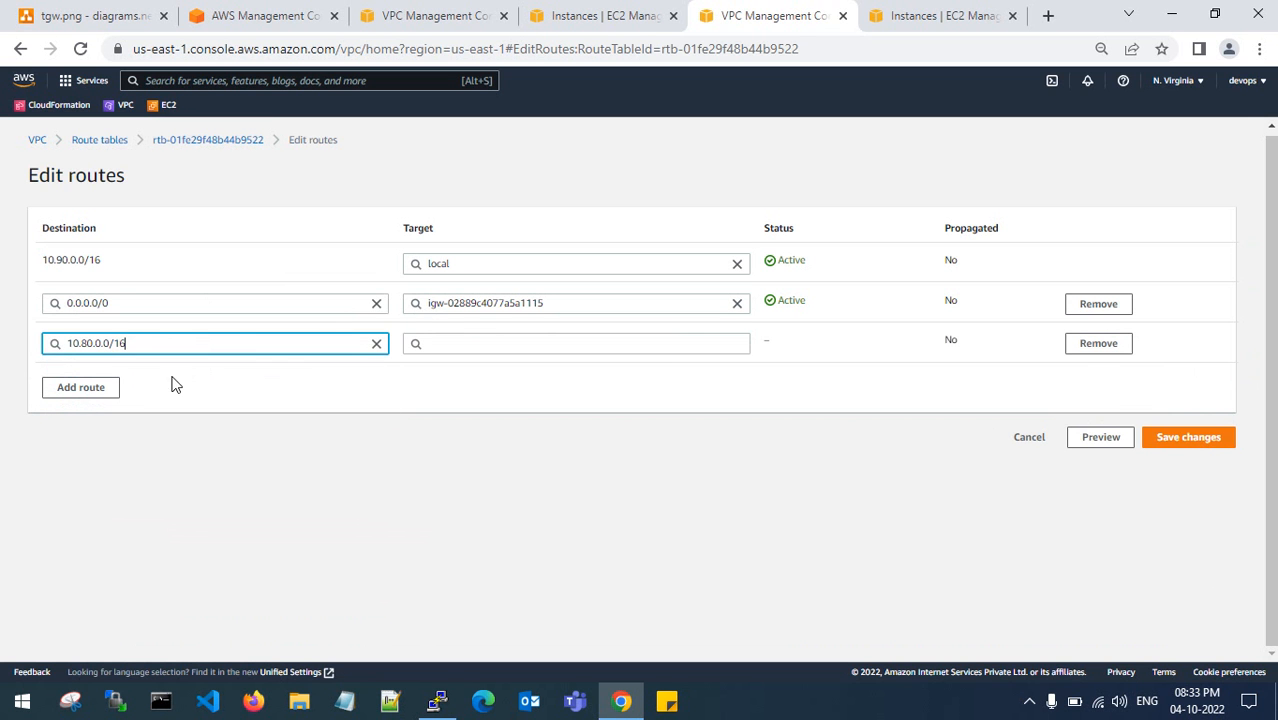
pyautogui.moveTo(60, 345); pyautogui.dragTo(132, 343)
pyautogui.click(254, 409)
# Target the new 10.80.0.0/16 route at the transit gateway tgw-north-virginia-vpc and save the changes.
pyautogui.click(486, 345)
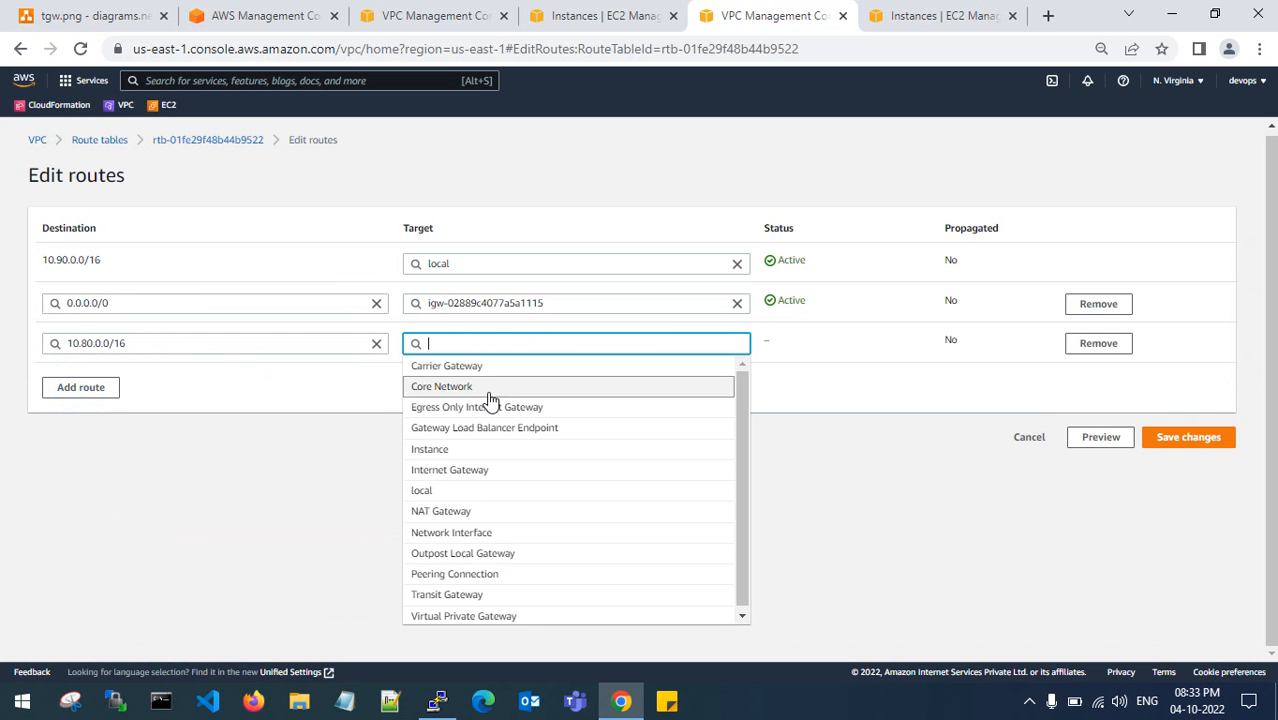
pyautogui.click(486, 596)
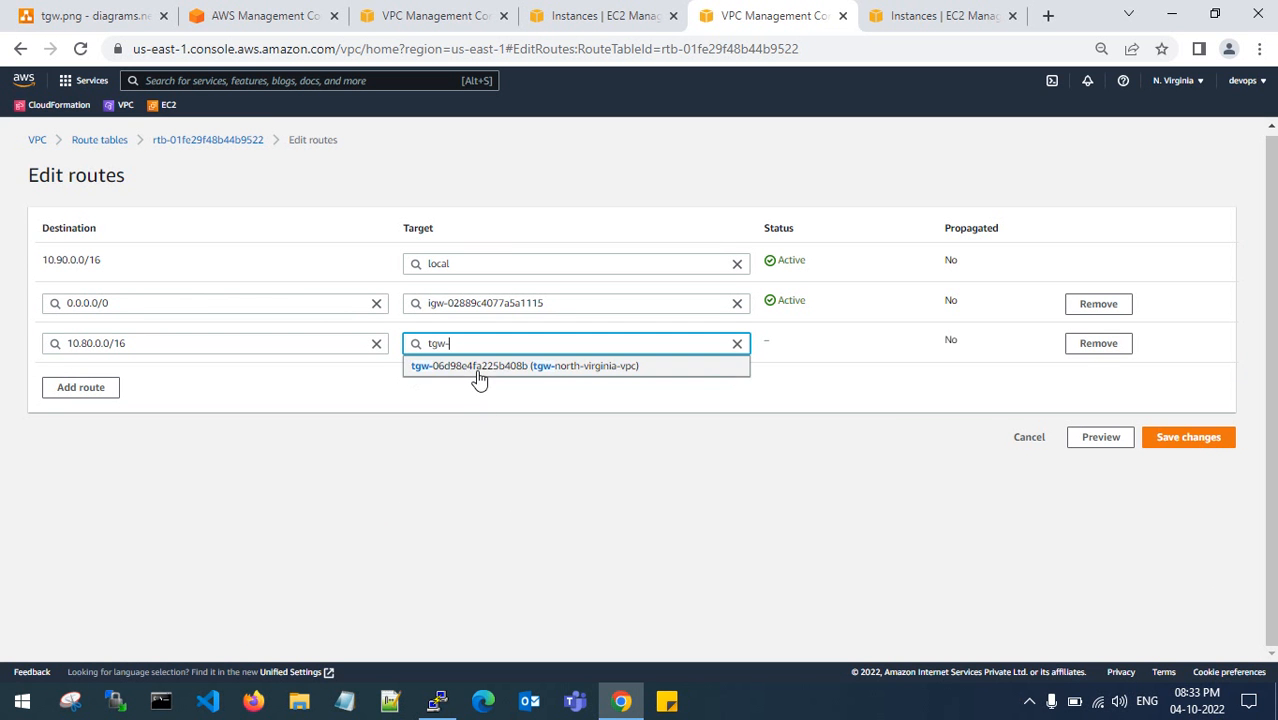
pyautogui.click(528, 373)
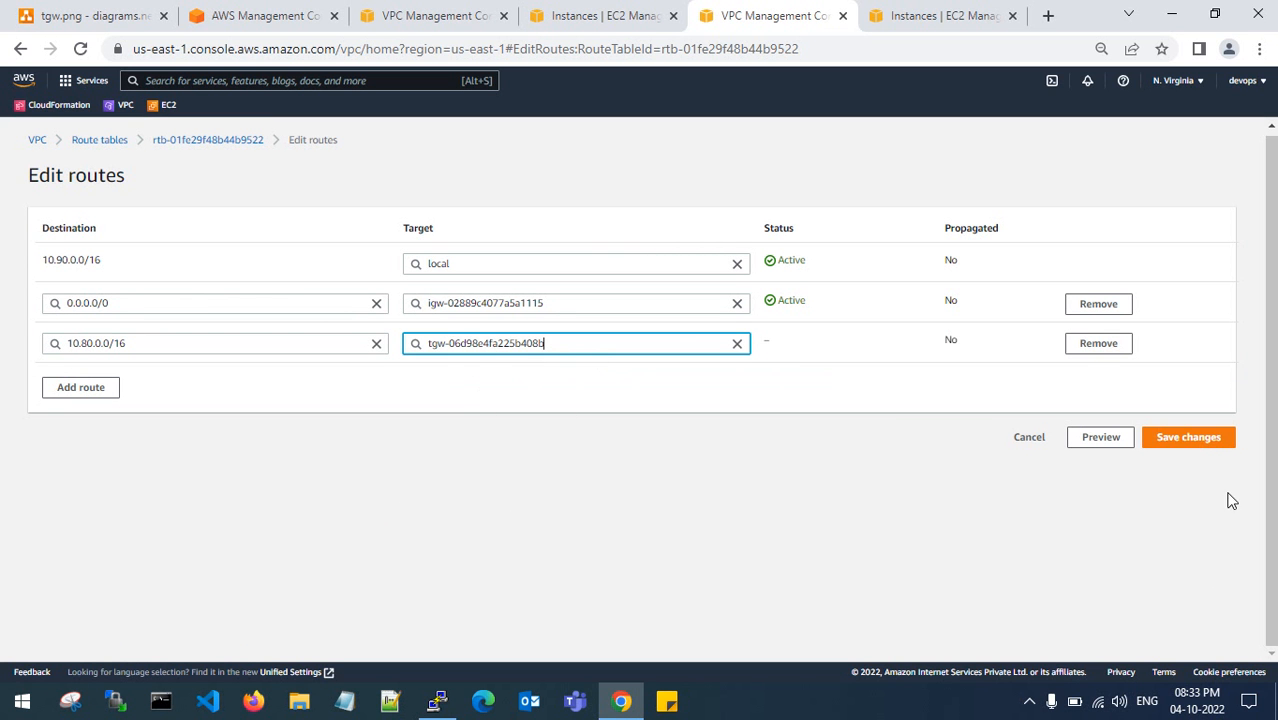
pyautogui.click(1190, 437)
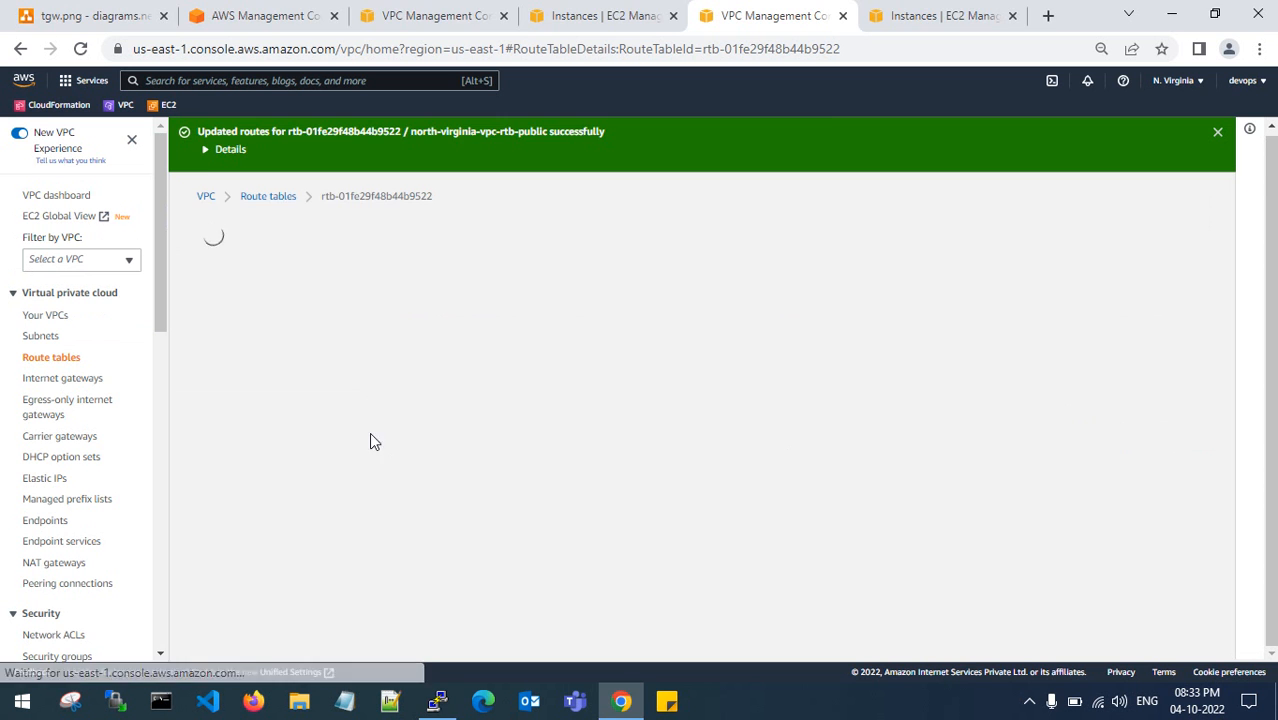
# Switch to the PuTTY window, restart the inactive session to the Mumbai server, and log in as ec2-user.
pyautogui.hotkey('alt', 'Tab')
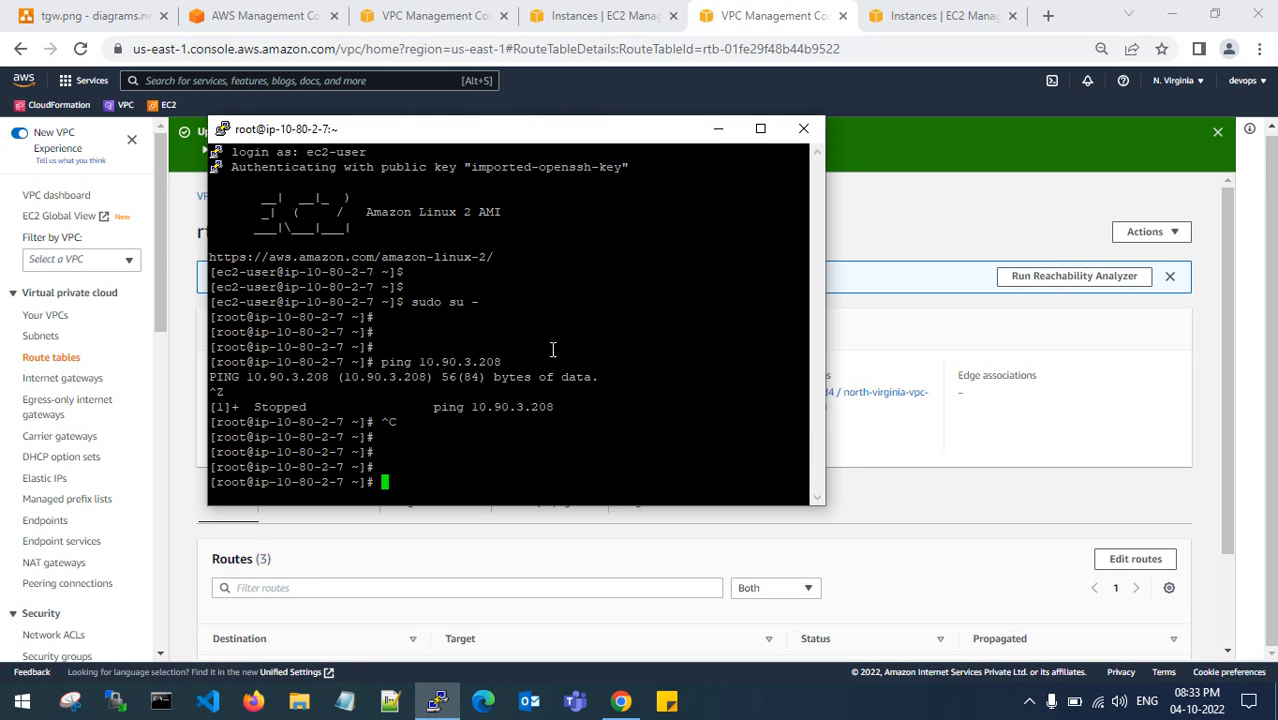
pyautogui.click(752, 417)
pyautogui.rightClick(489, 138)
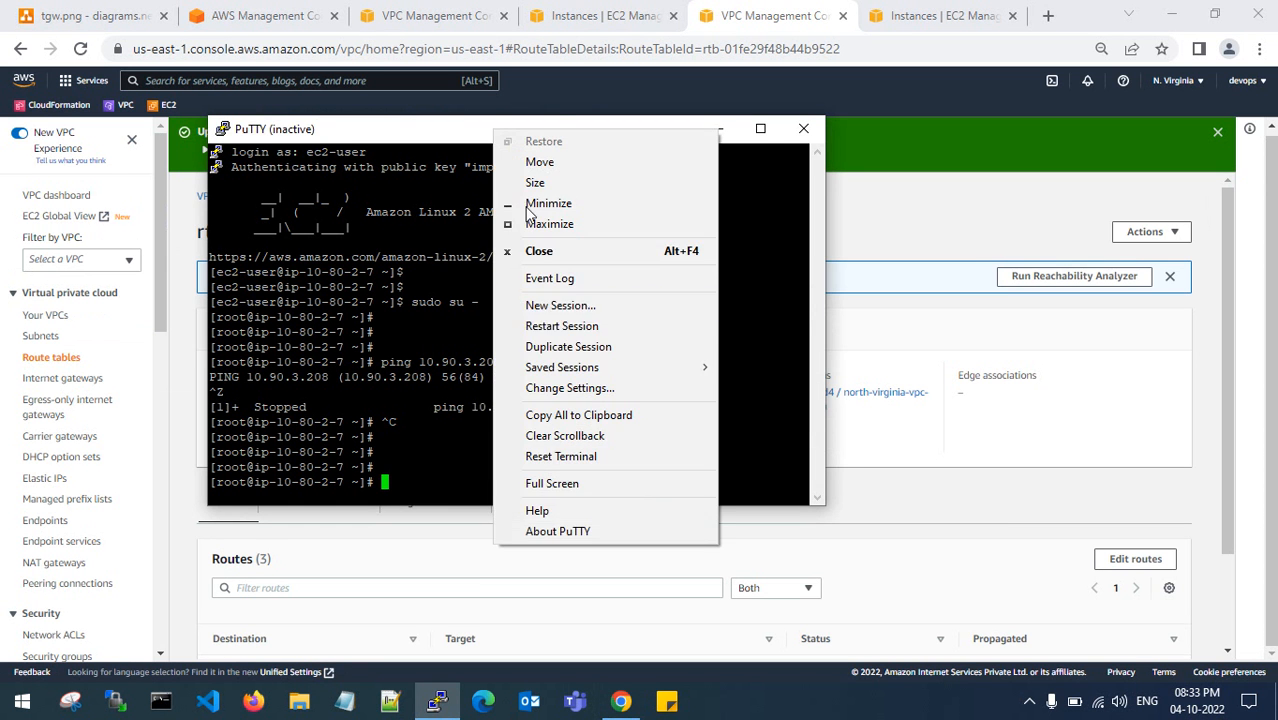
pyautogui.click(570, 330)
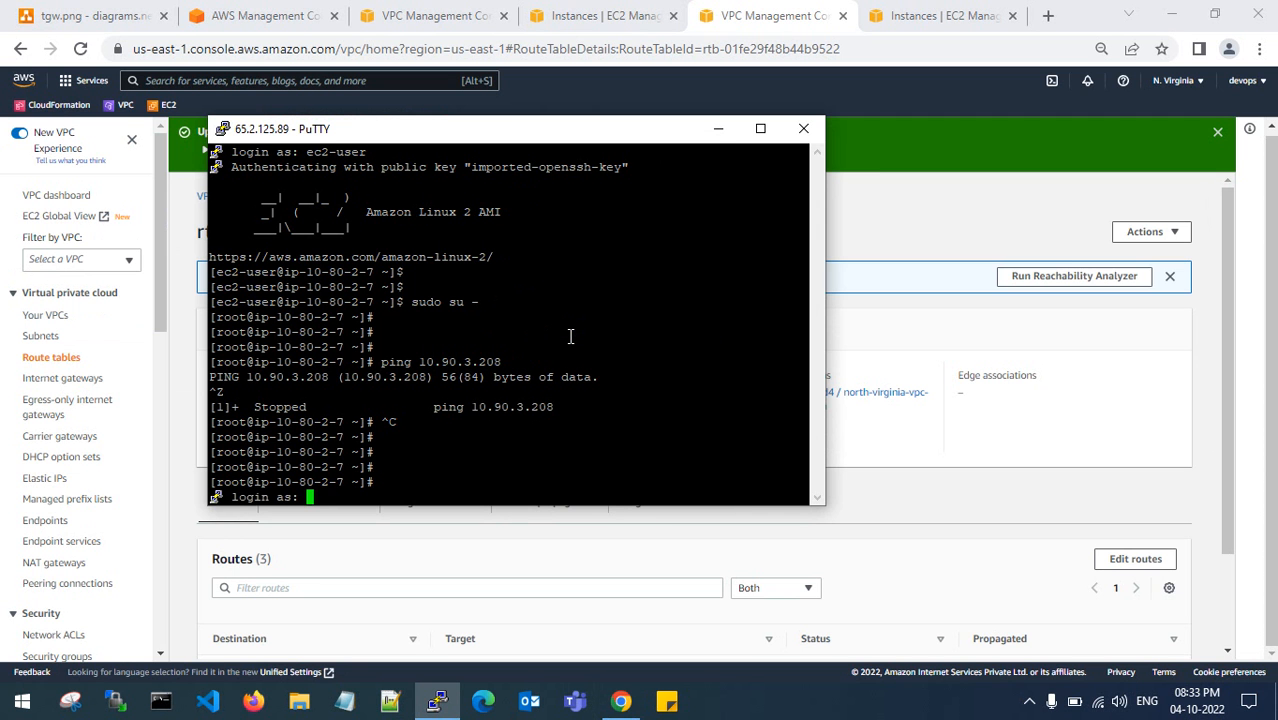
pyautogui.write('ec2-user')
pyautogui.press('Return')
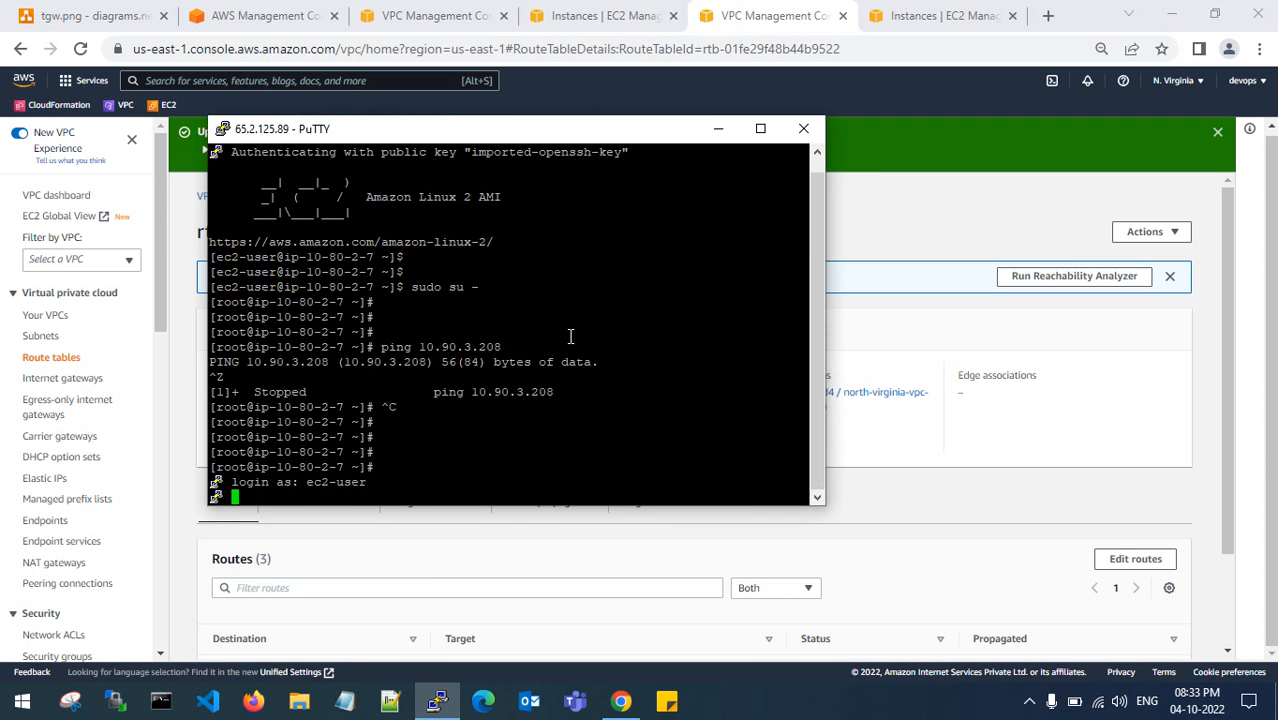
pyautogui.press('Return')
# Switch to the root user on the Mumbai server with sudo su -.
pyautogui.write('su')
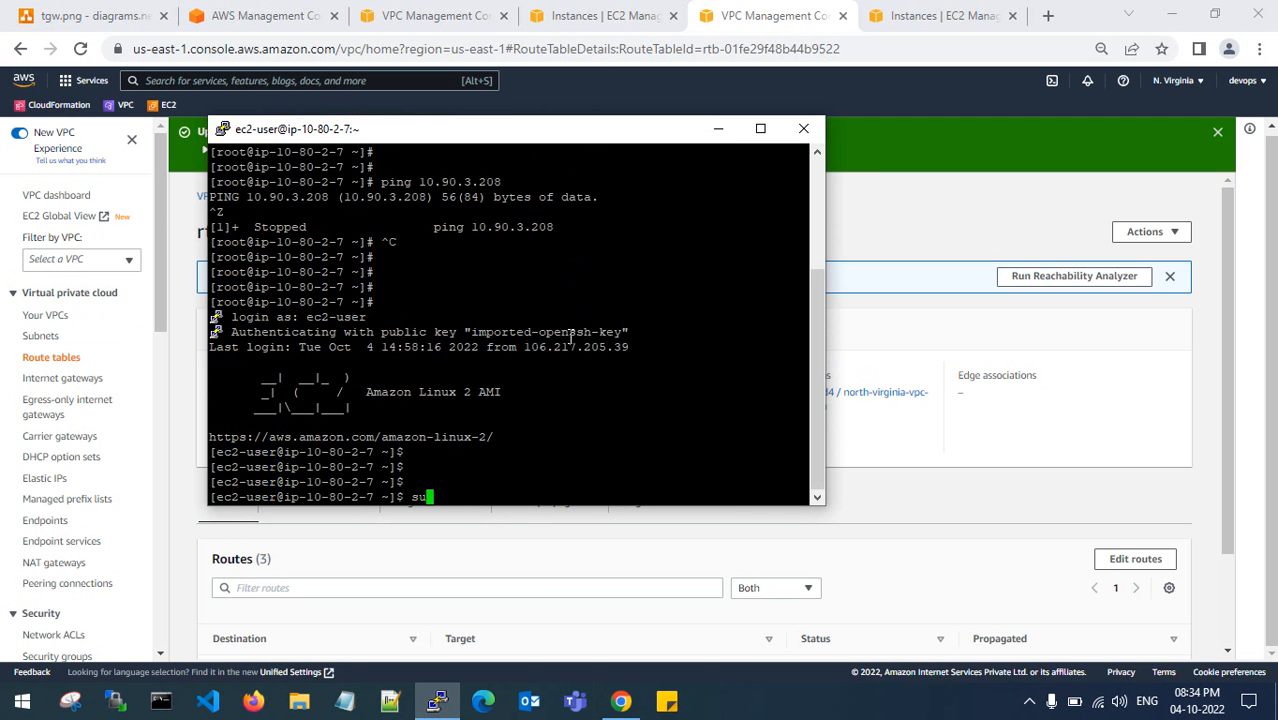
pyautogui.write('do su -')
pyautogui.press('Return')
pyautogui.press('Return')
pyautogui.press('Return')
pyautogui.press('Return')
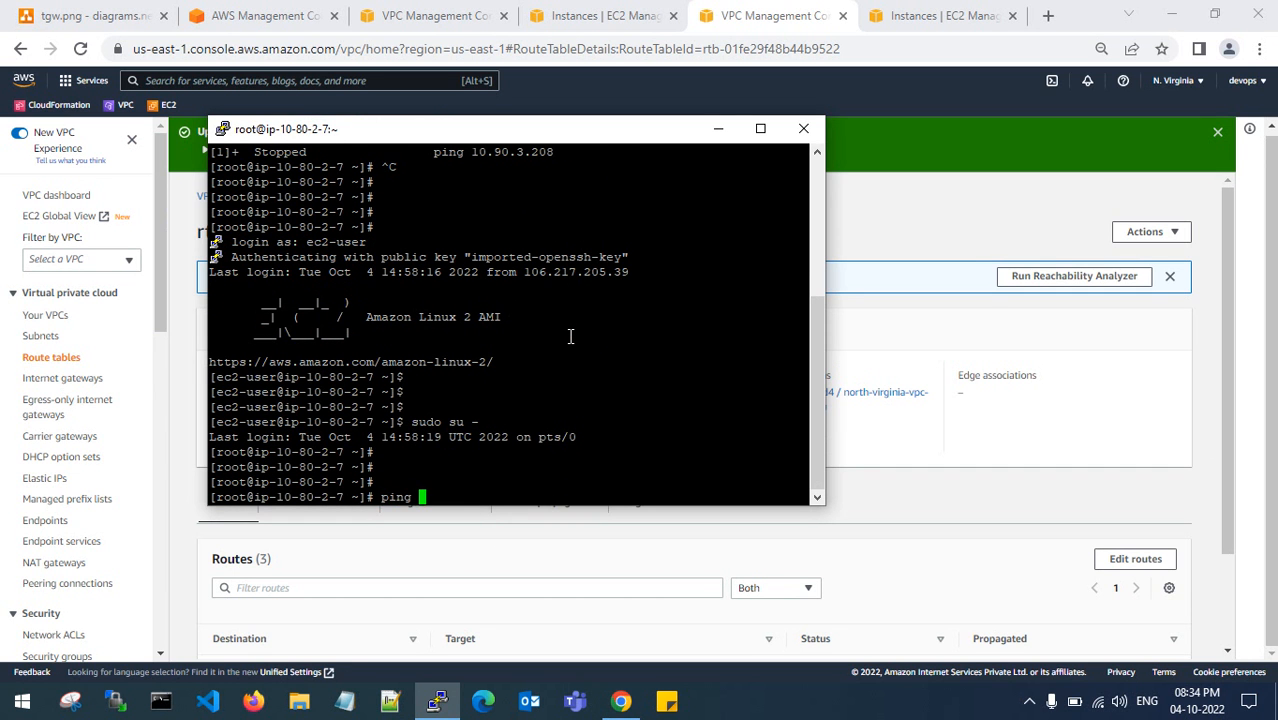
# Copy the N. Virginia server's private IP from the earlier terminal output and ping 10.90.3.208.
pyautogui.scroll(5, 570, 336)
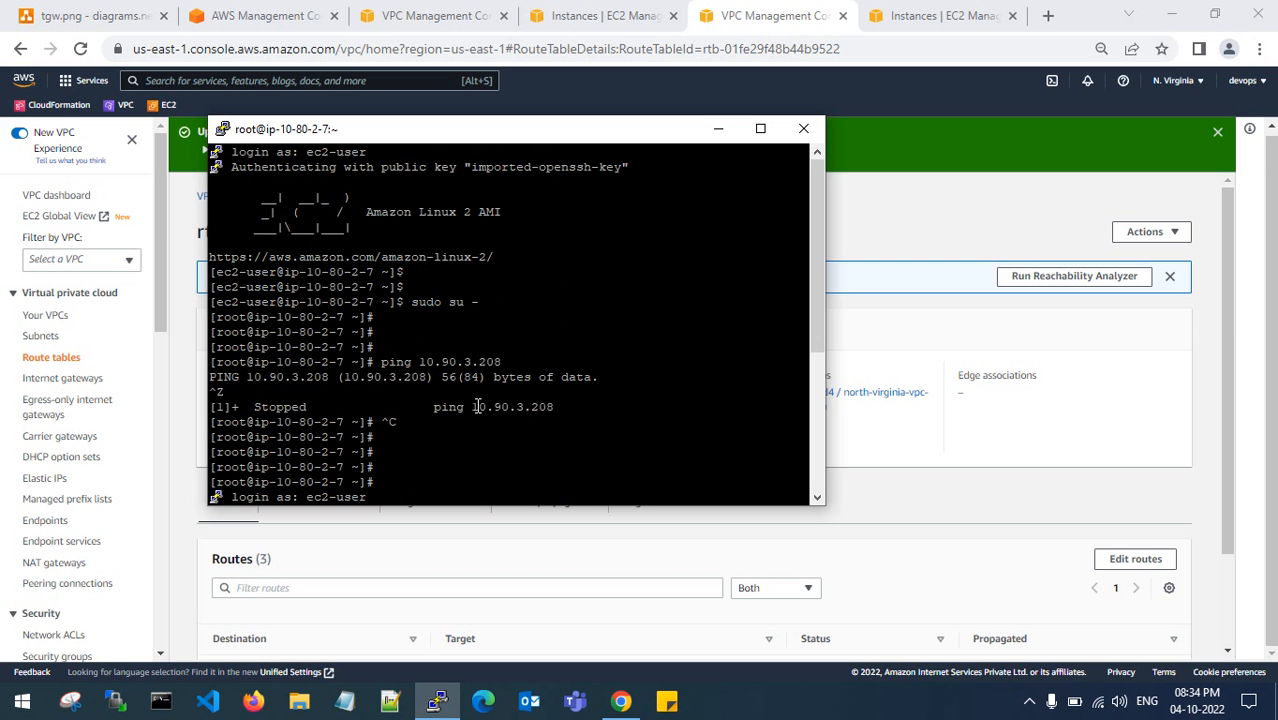
pyautogui.moveTo(475, 406); pyautogui.dragTo(554, 406)
pyautogui.write('ping')
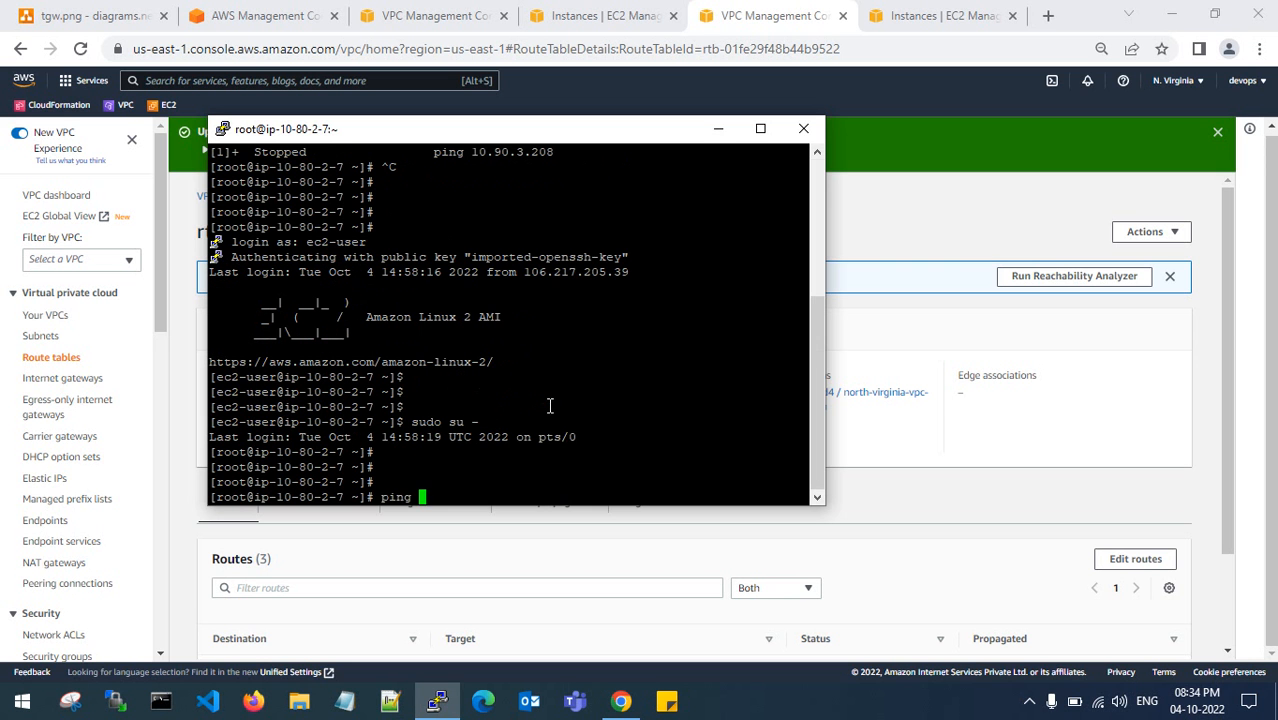
pyautogui.rightClick(549, 406)
pyautogui.press('Return')
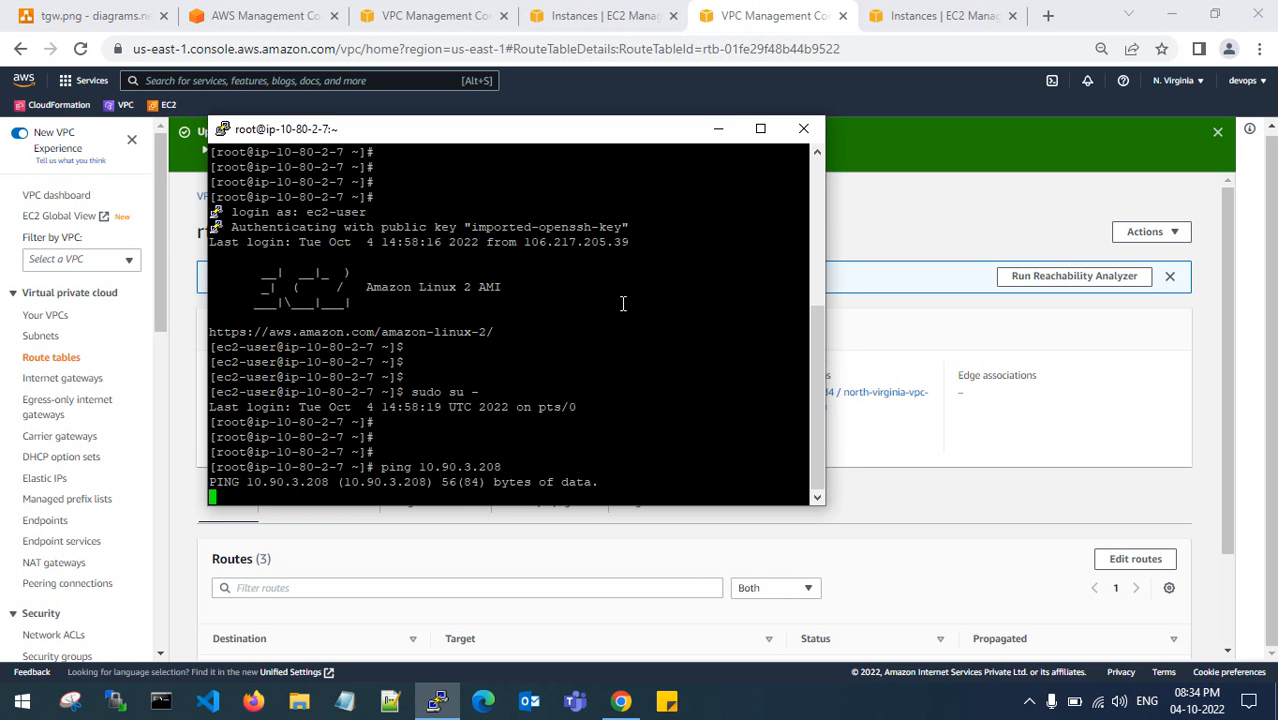
# Minimize the terminal, check the north-virginia-server instance details, and go to the tgw.png architecture diagram.
pyautogui.click(716, 129)
pyautogui.click(950, 15)
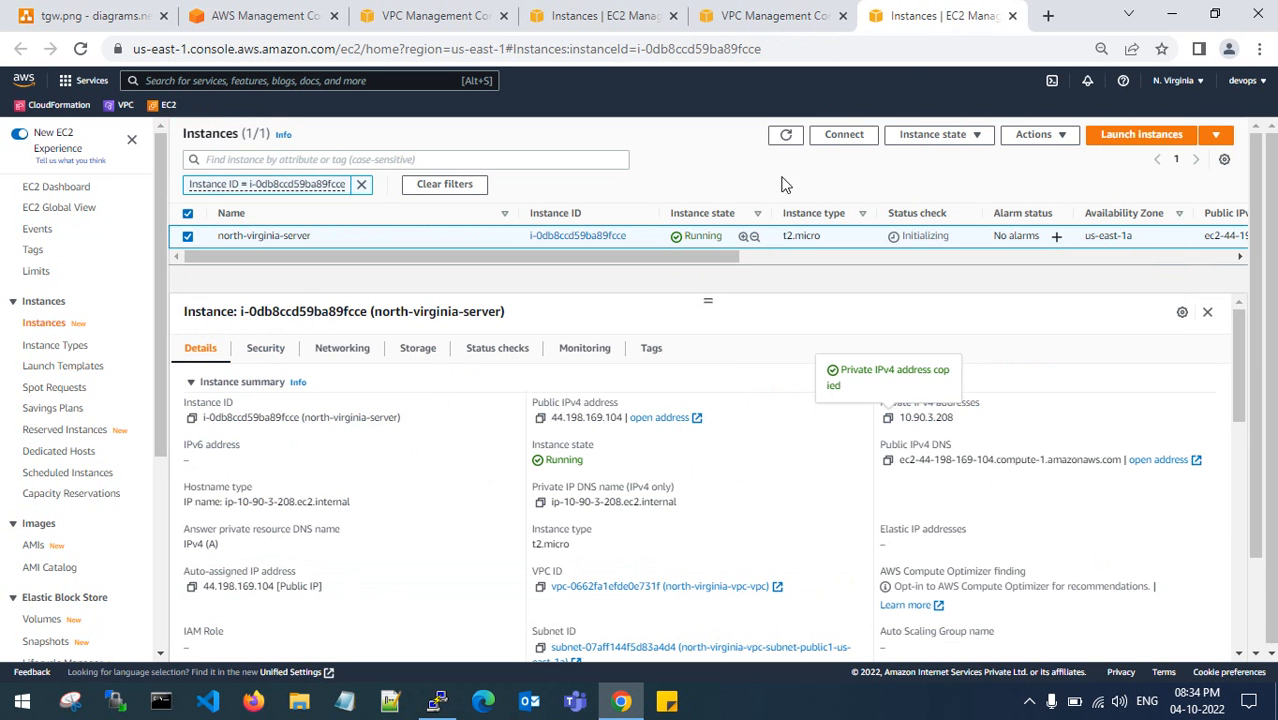
pyautogui.click(820, 13)
pyautogui.click(108, 10)
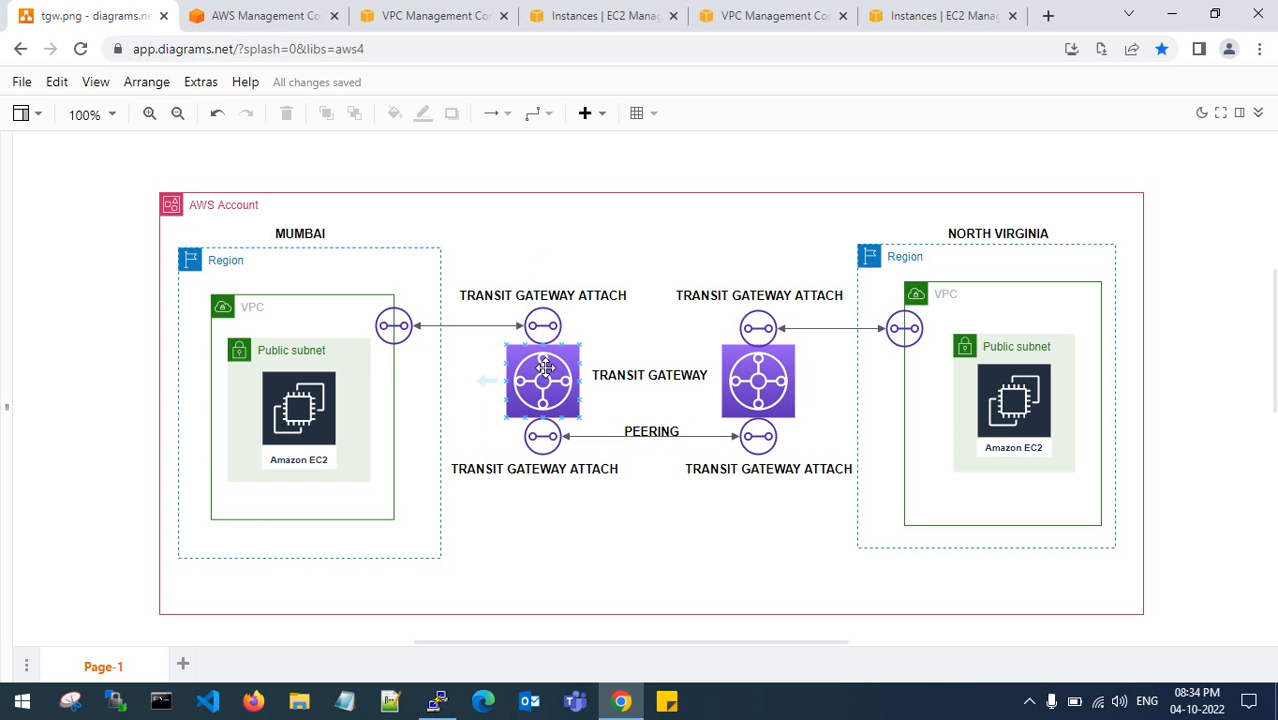
# Go to the Mumbai transit gateway attachments and clear the attachment ID filter to review the full list.
pyautogui.click(390, 14)
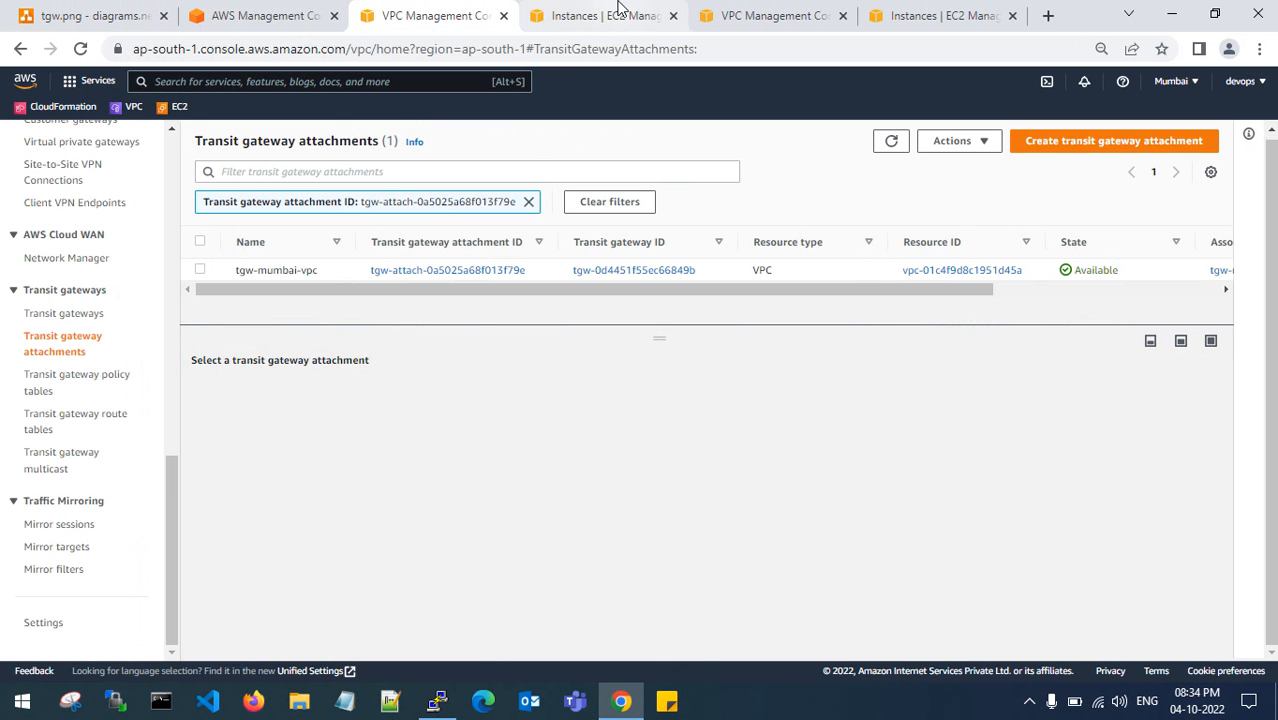
pyautogui.click(529, 201)
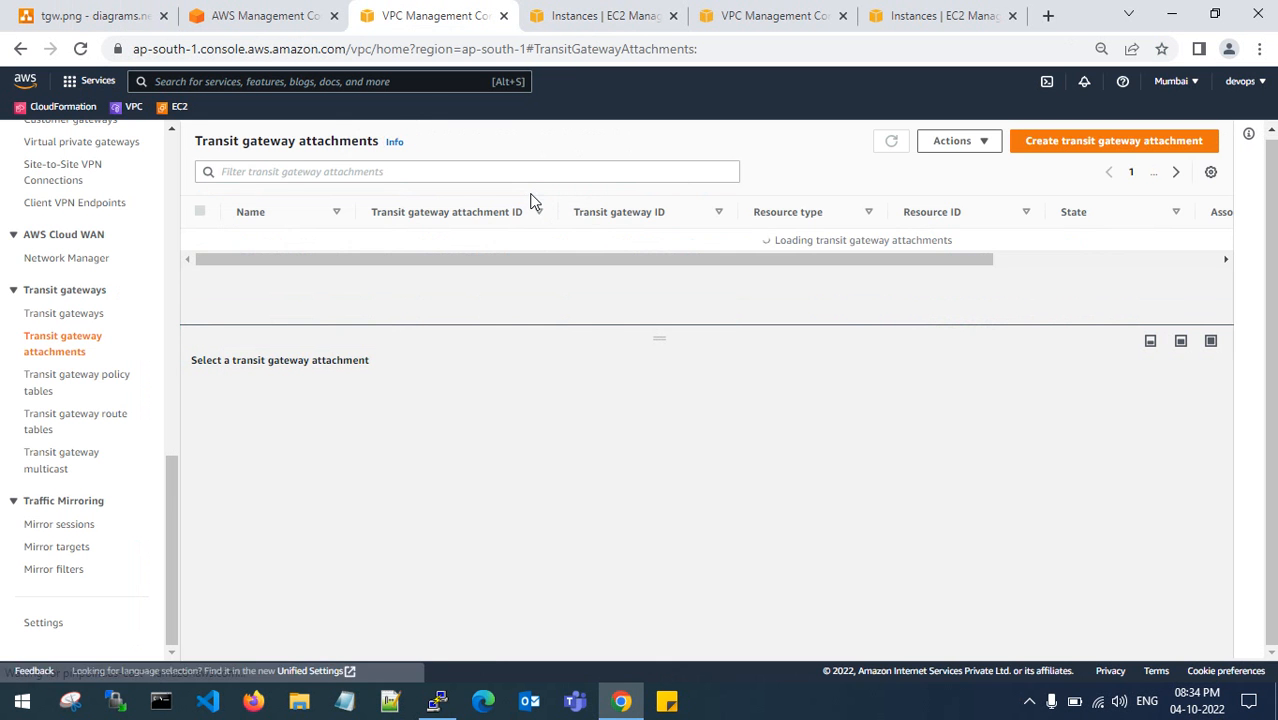
pyautogui.click(642, 259)
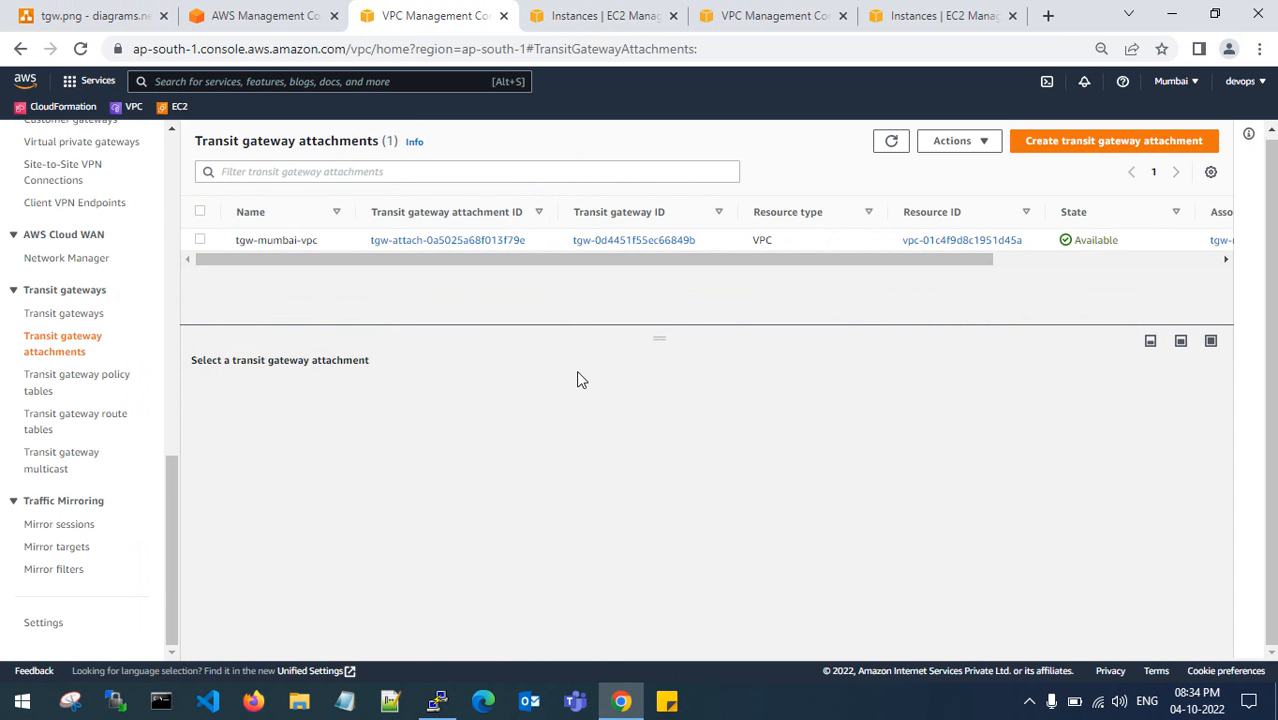
pyautogui.moveTo(667, 320)
pyautogui.mouseDown()
pyautogui.moveTo(620, 396)
pyautogui.moveTo(662, 331)
pyautogui.mouseUp()
pyautogui.click(666, 401)
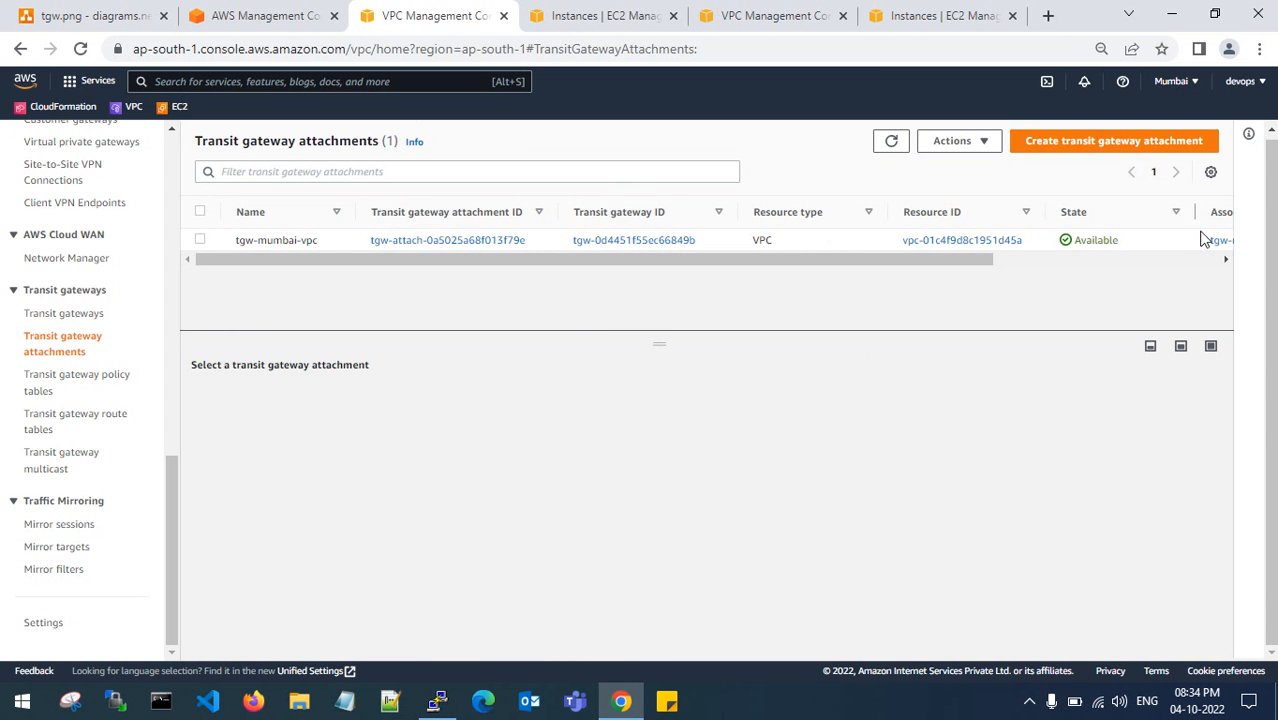
# Switch to the N. Virginia VPC console, review its transit gateway attachments, and open the list of transit gateways.
pyautogui.click(818, 13)
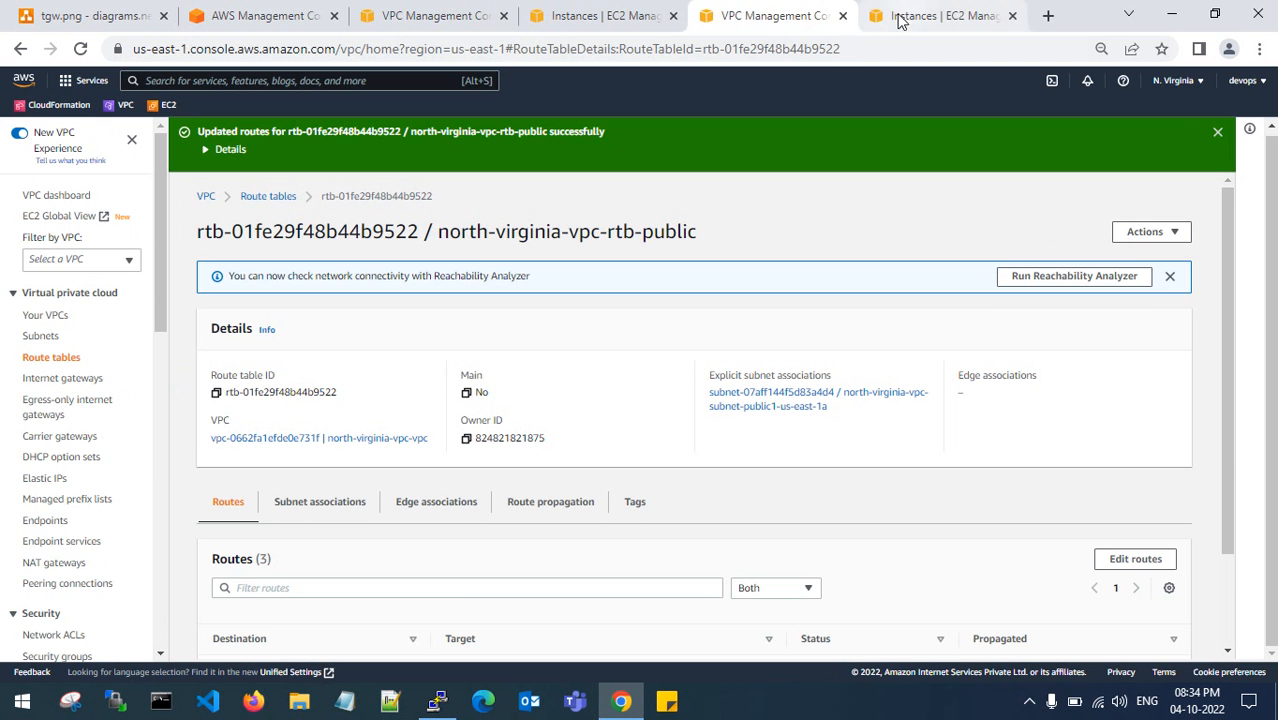
pyautogui.click(1214, 133)
pyautogui.scroll(-10, 55, 415)
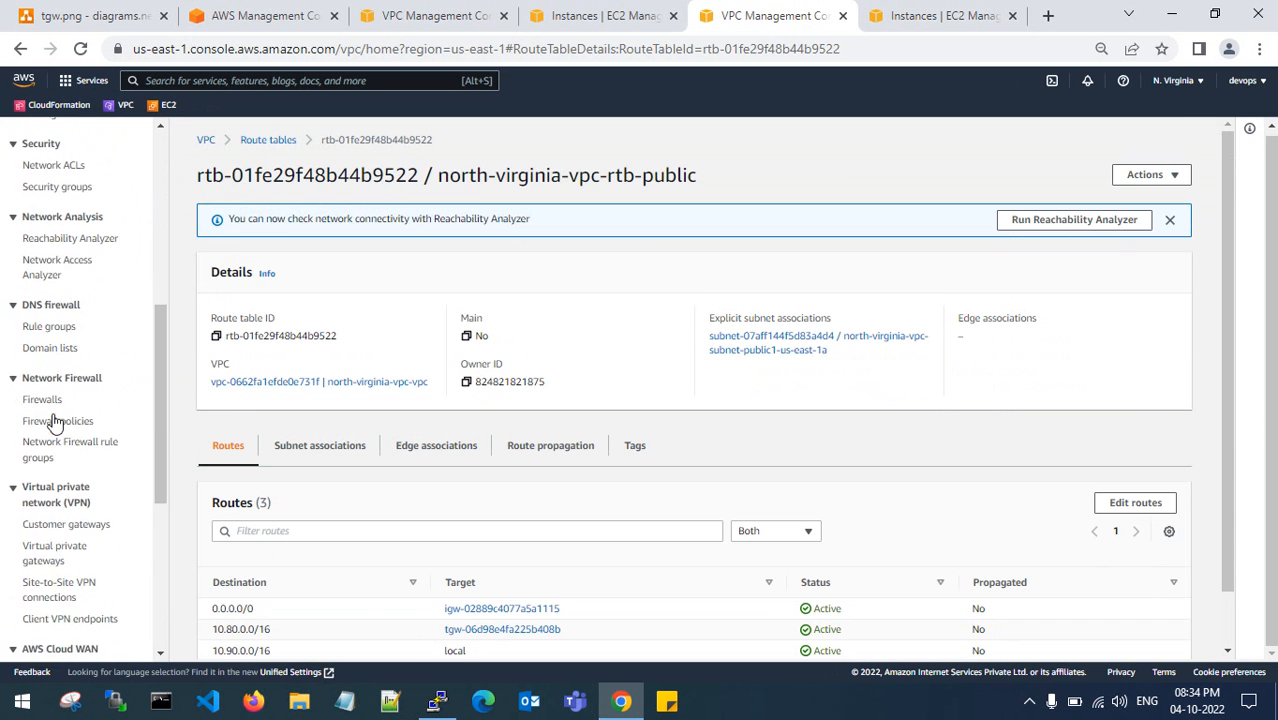
pyautogui.click(62, 366)
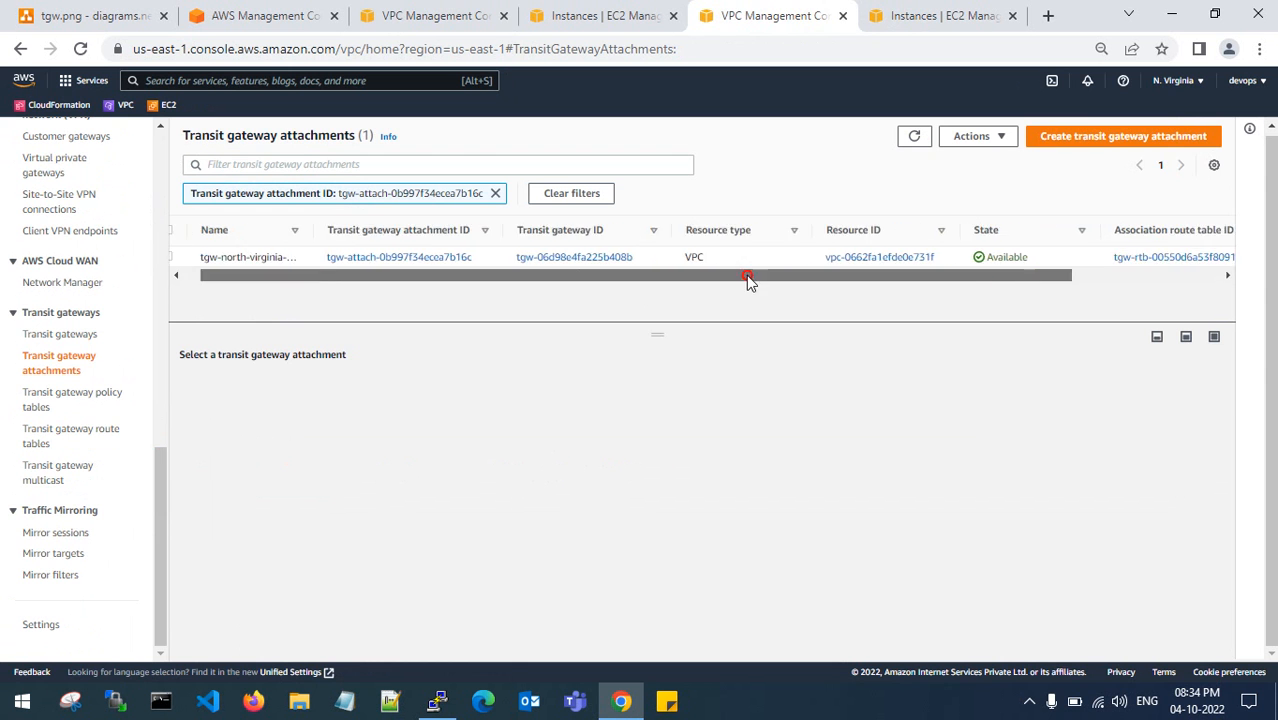
pyautogui.moveTo(746, 276); pyautogui.dragTo(579, 291)
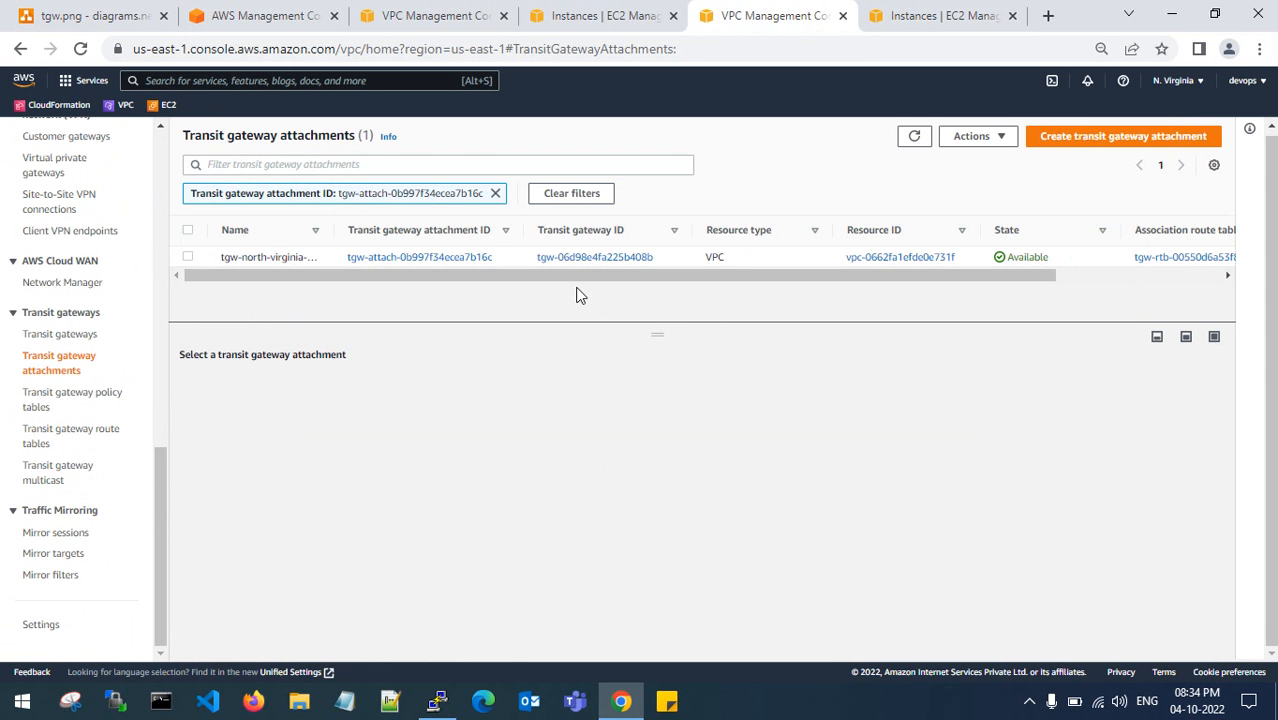
pyautogui.click(64, 335)
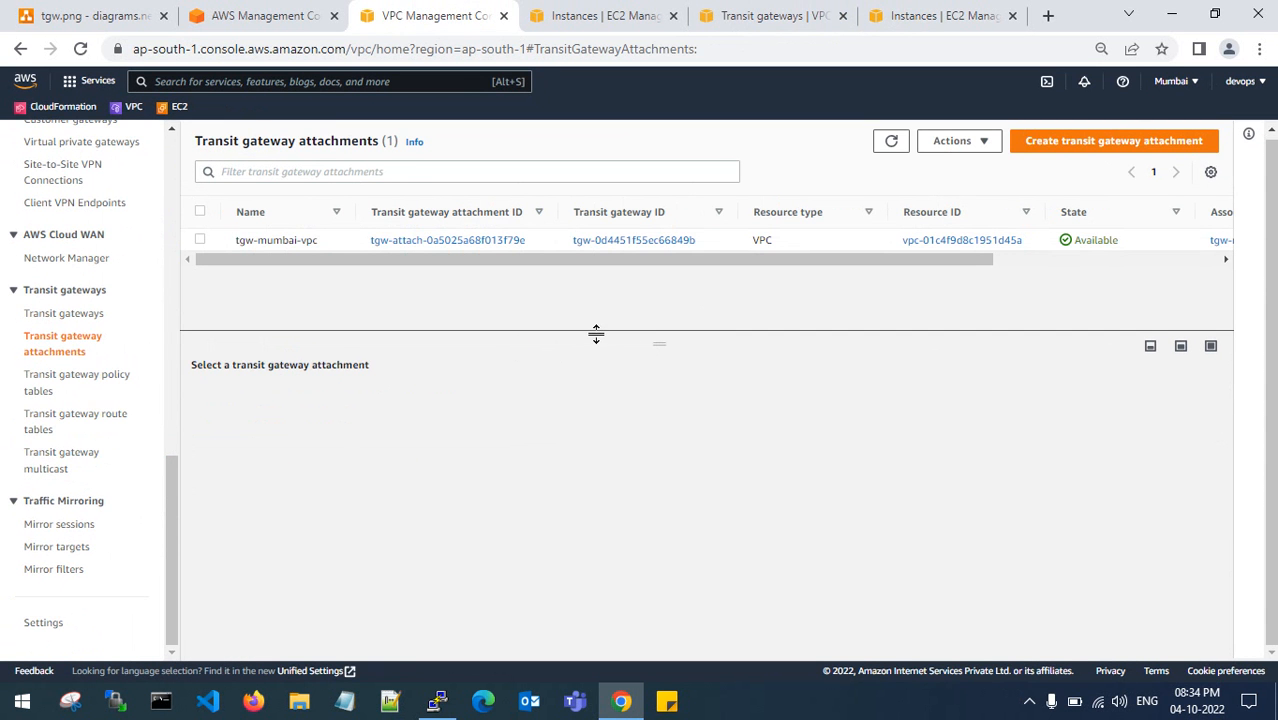
# In the Mumbai region, start a Peering Connection transit gateway attachment named mumbai-north-virginia-attachment on the tgw-mumbai gateway.
pyautogui.click(1065, 147)
pyautogui.click(200, 341)
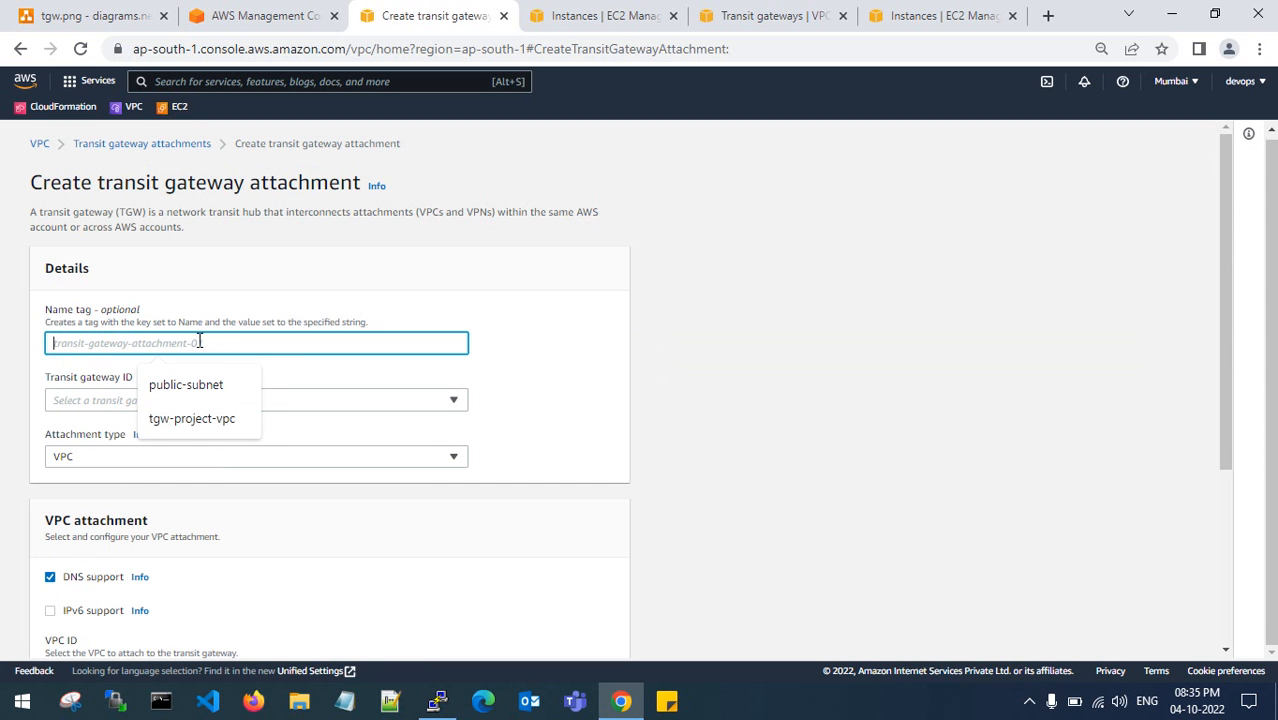
pyautogui.write('mumbai-north-virginia-attachment')
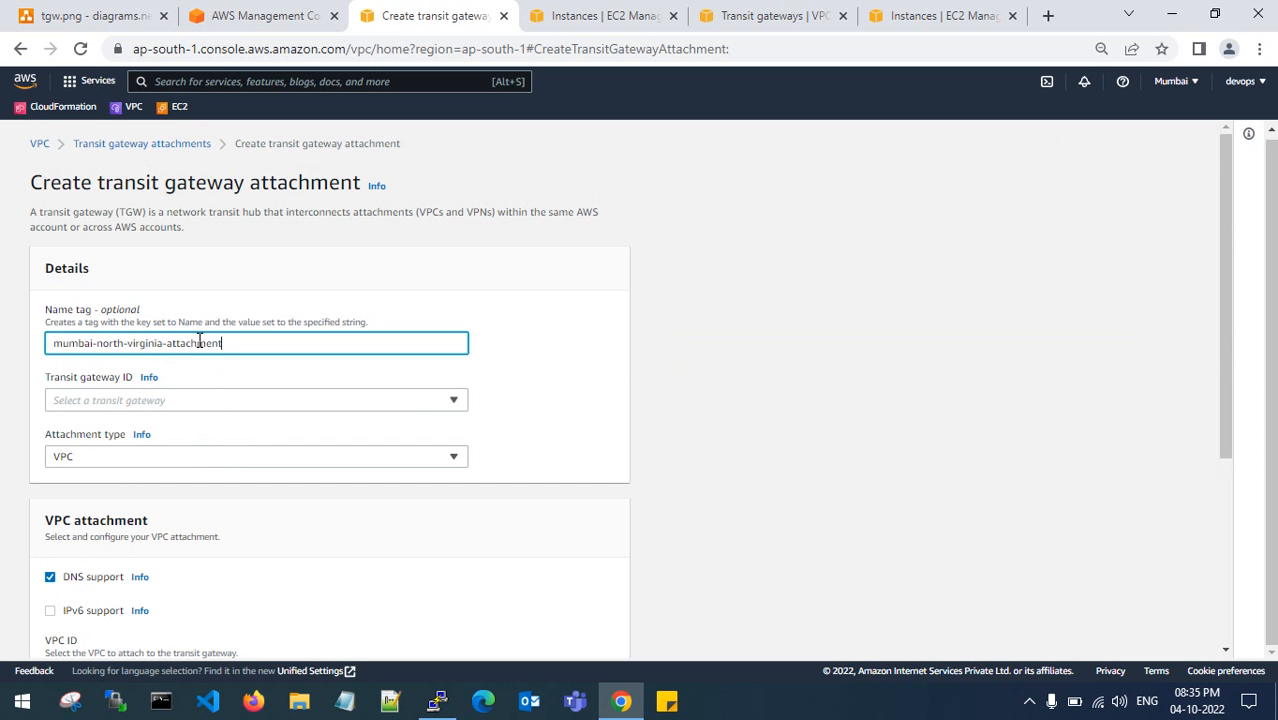
pyautogui.click(203, 403)
pyautogui.click(209, 455)
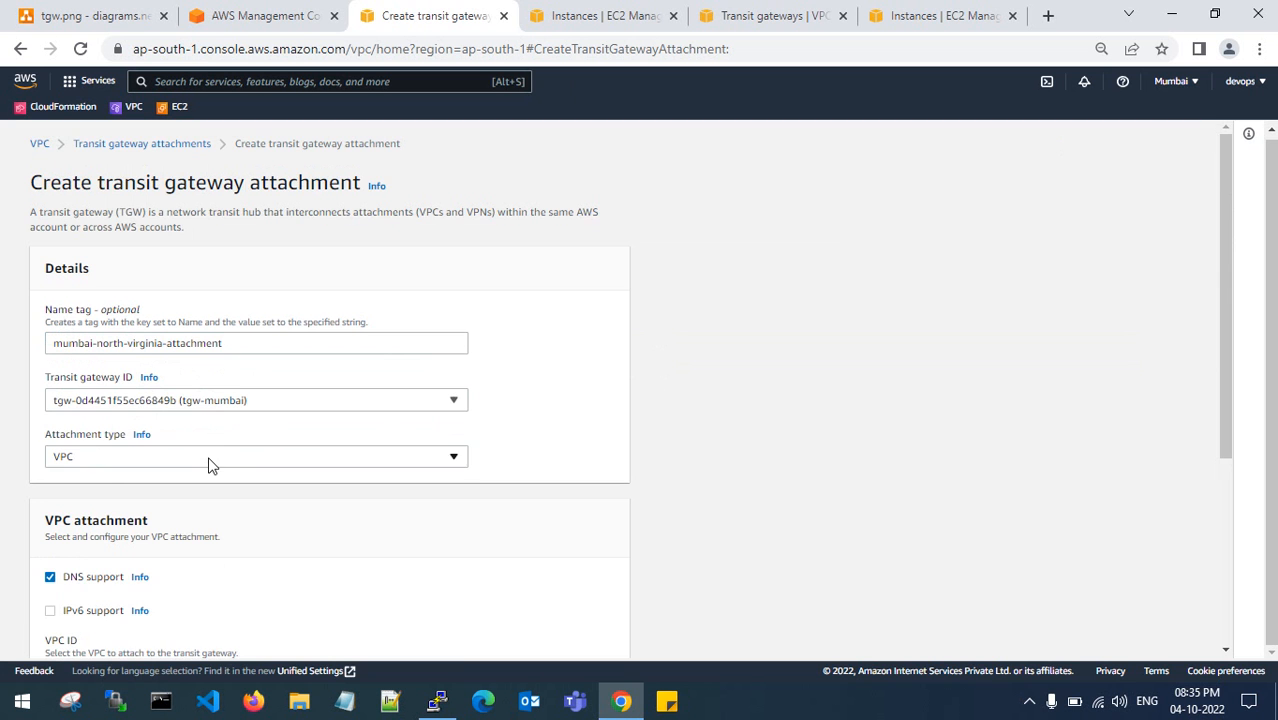
pyautogui.scroll(-1, 212, 412)
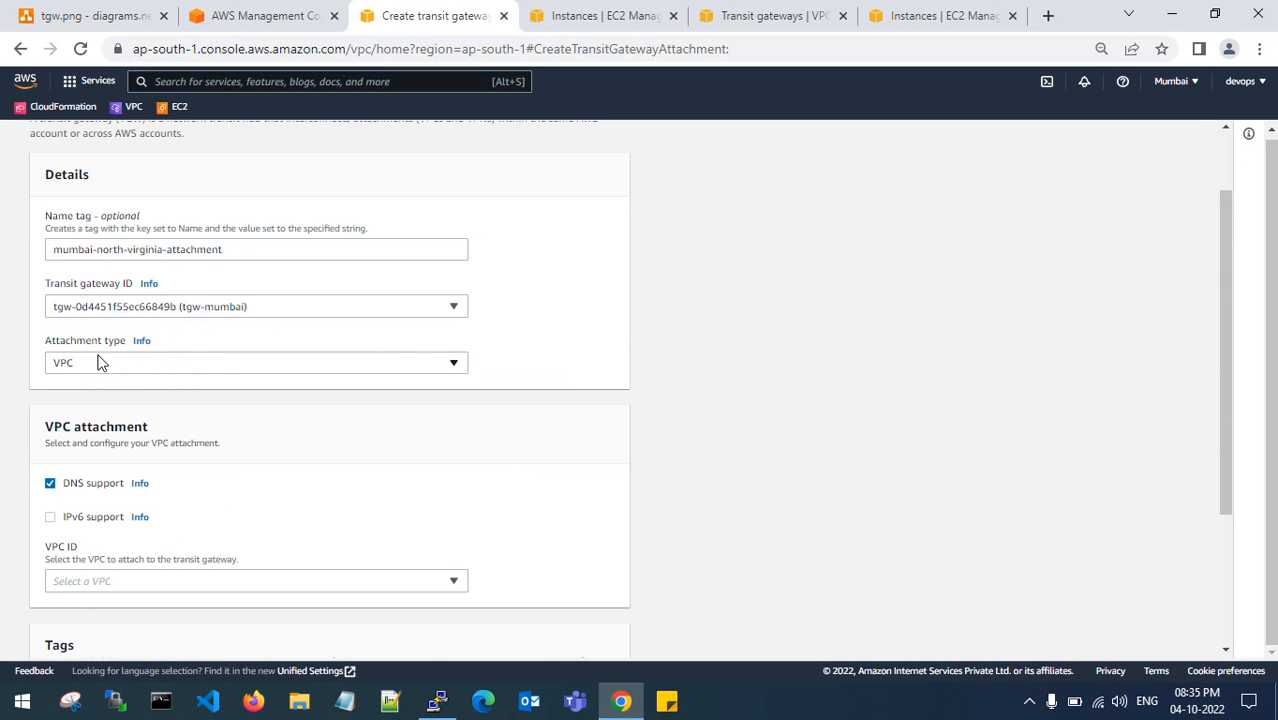
pyautogui.click(137, 372)
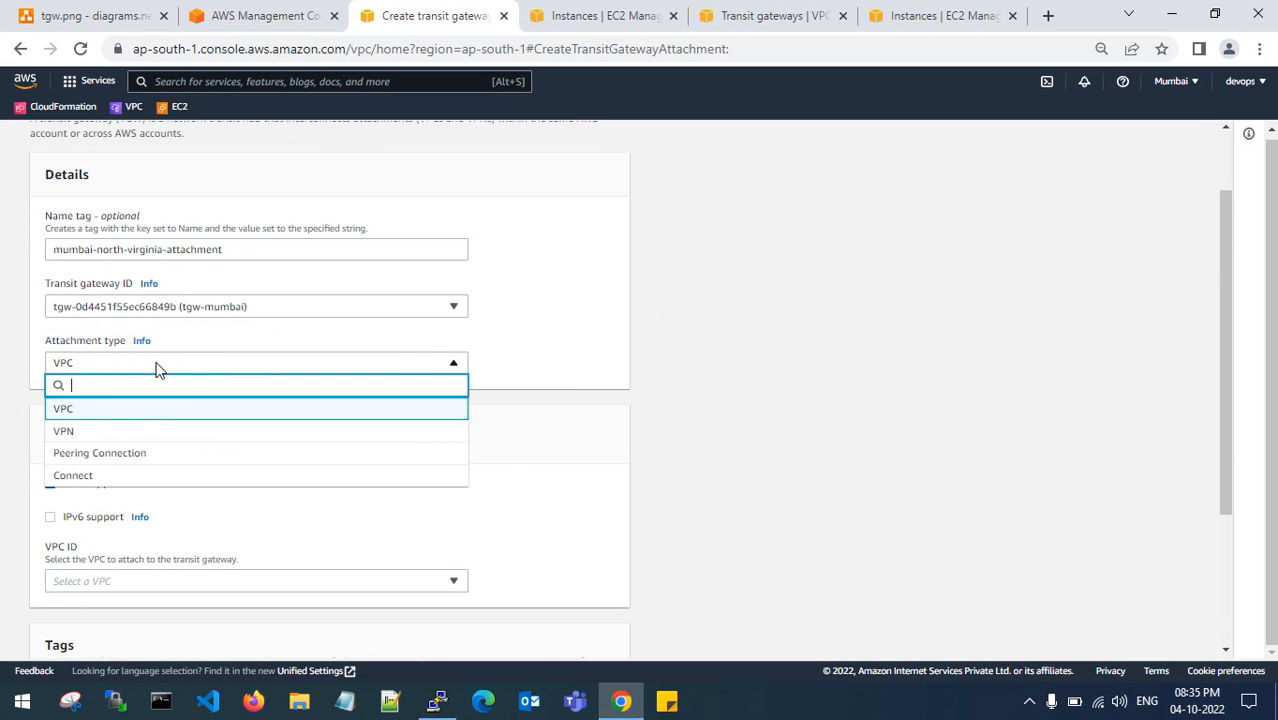
pyautogui.click(143, 457)
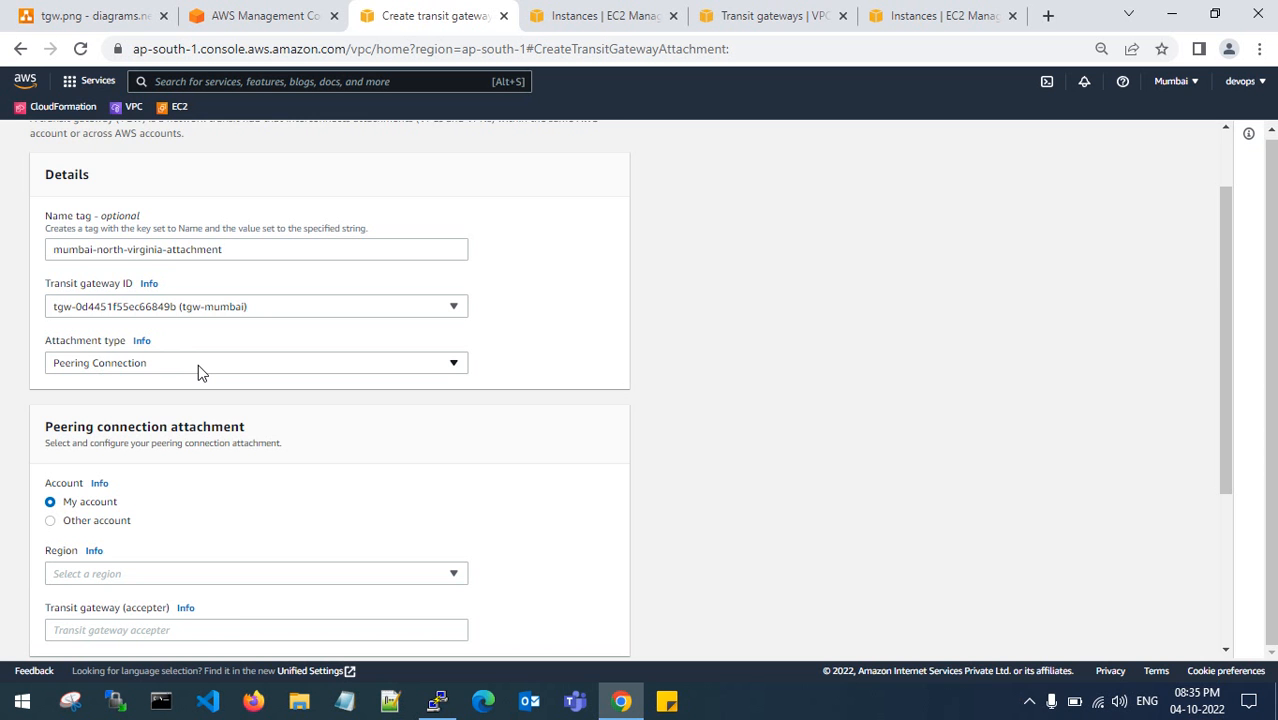
# Check the peering in the architecture diagram and set the peering attachment's region to US East (N. Virginia) (us-east-1).
pyautogui.scroll(-2, 160, 368)
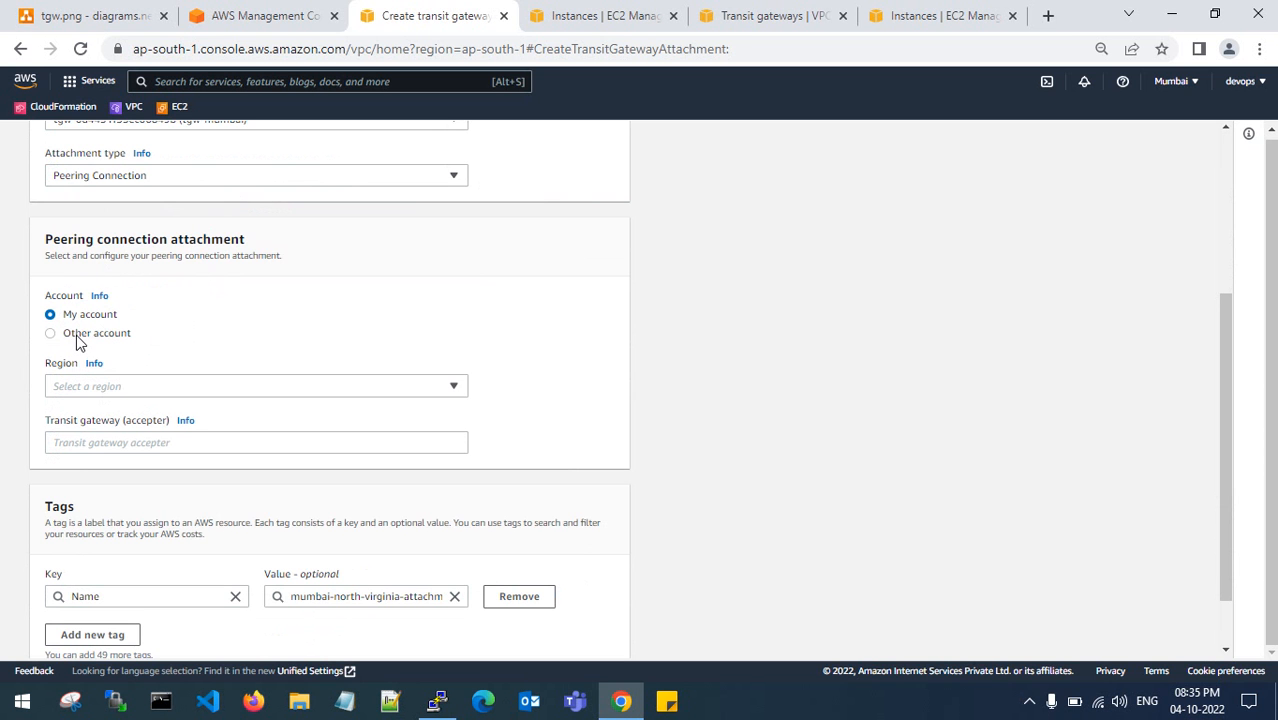
pyautogui.hotkey('ctrl', '1')
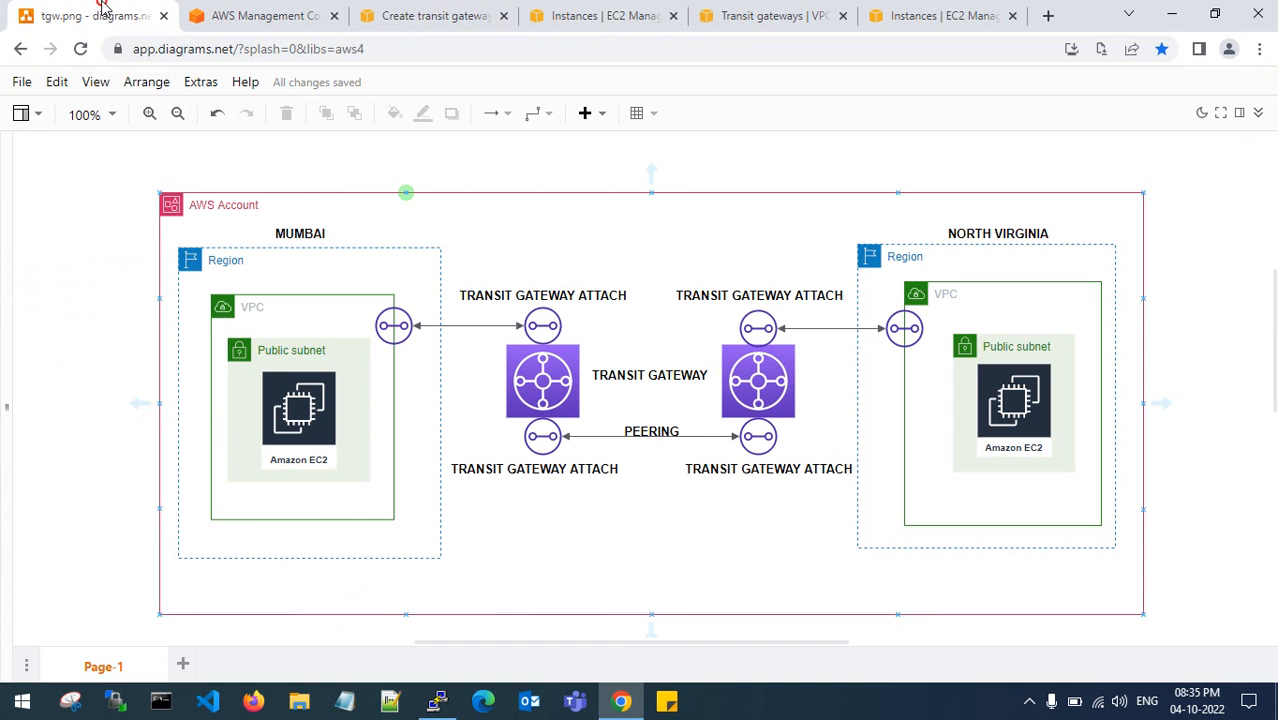
pyautogui.click(445, 10)
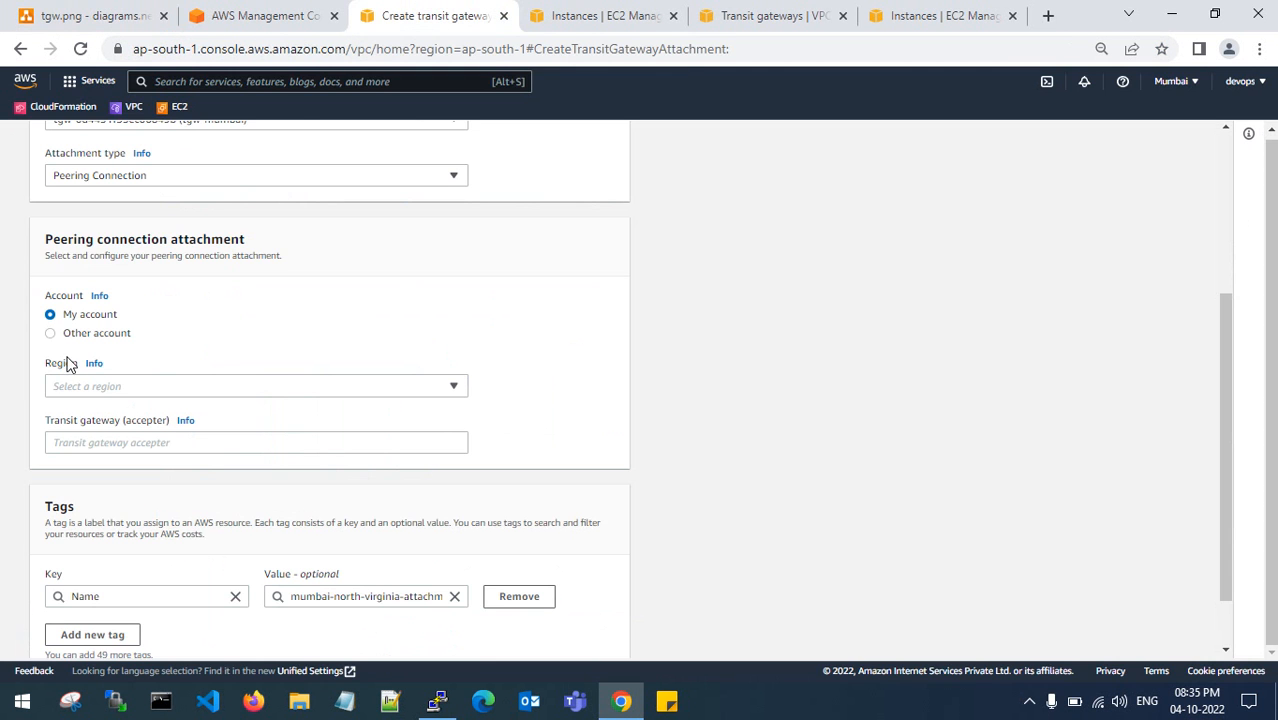
pyautogui.click(124, 392)
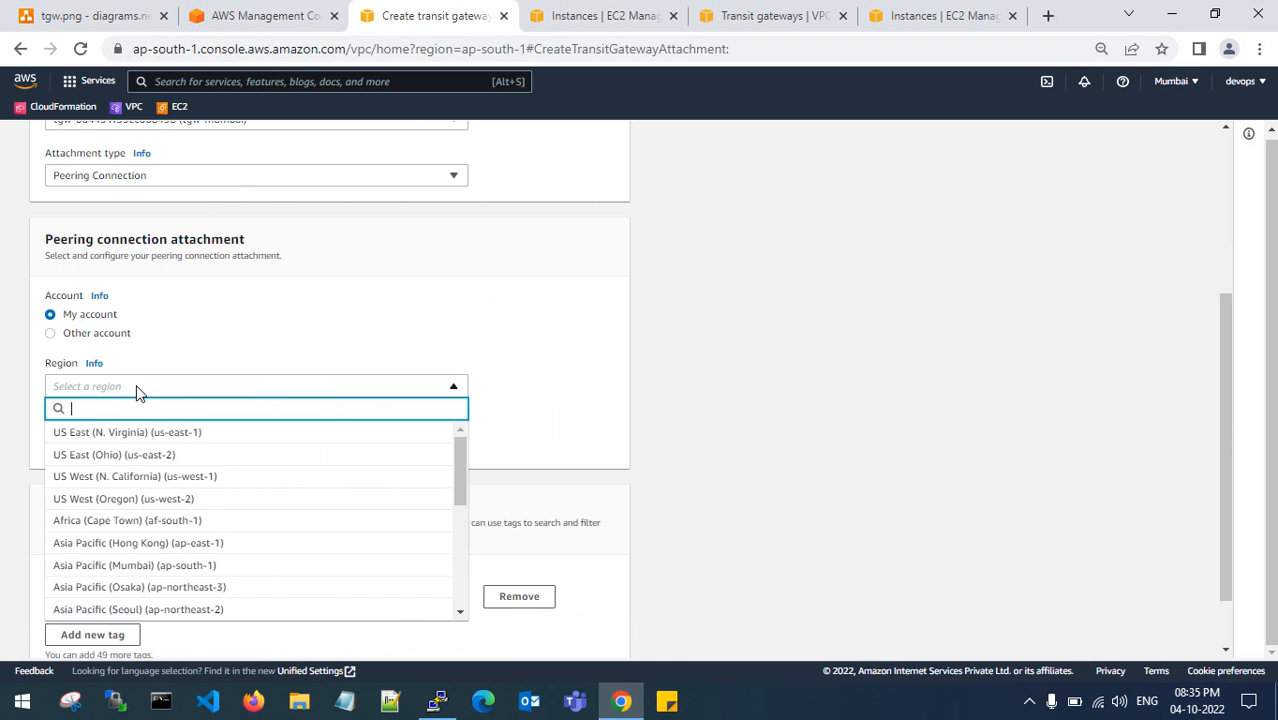
pyautogui.click(170, 432)
pyautogui.scroll(-1, 200, 350)
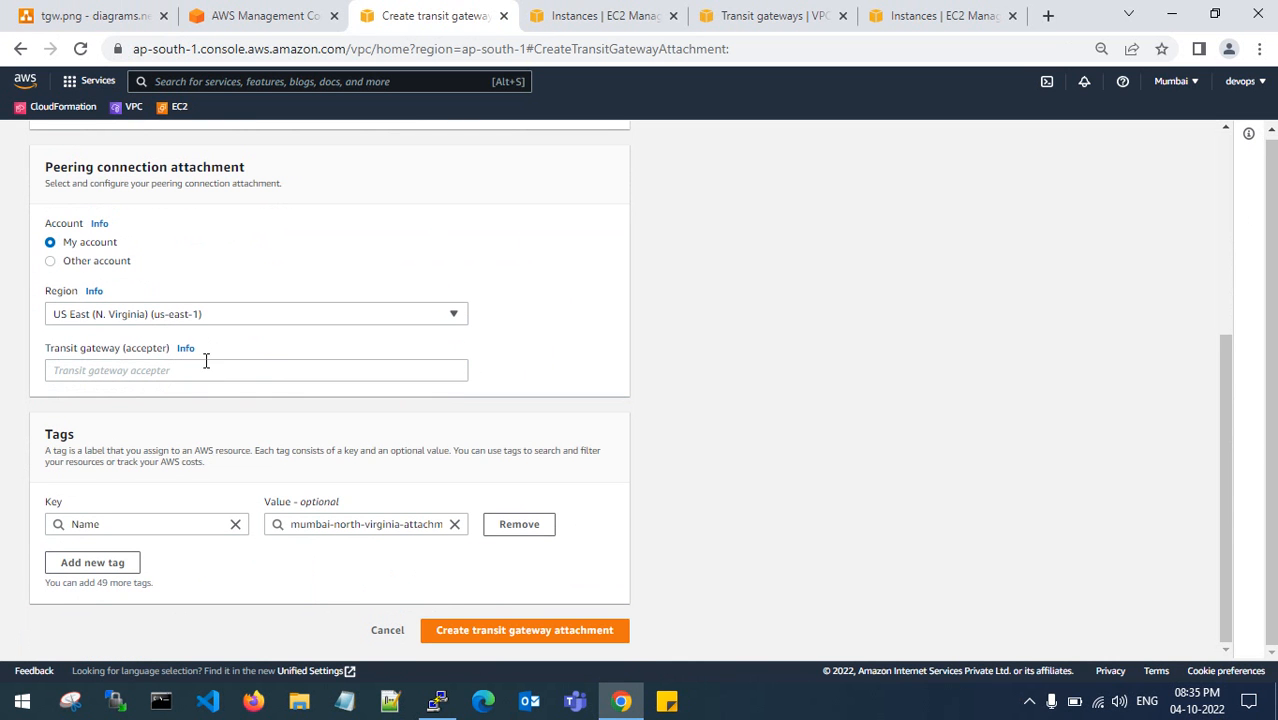
# Copy tgw-north-virginia's ID, enter tgw-06d98e4fa225b408b as the accepter transit gateway, and create the peering attachment.
pyautogui.click(200, 371)
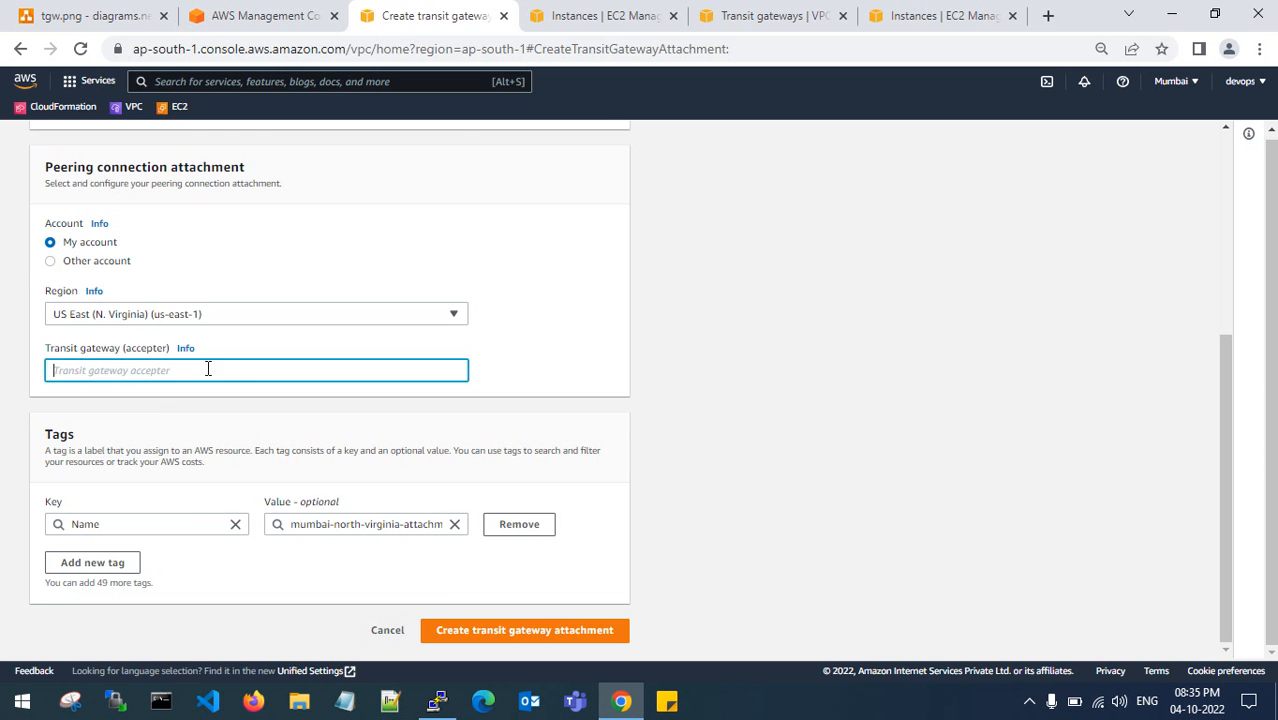
pyautogui.click(740, 13)
pyautogui.moveTo(466, 229); pyautogui.dragTo(352, 228)
pyautogui.hotkey('ctrl', 'c')
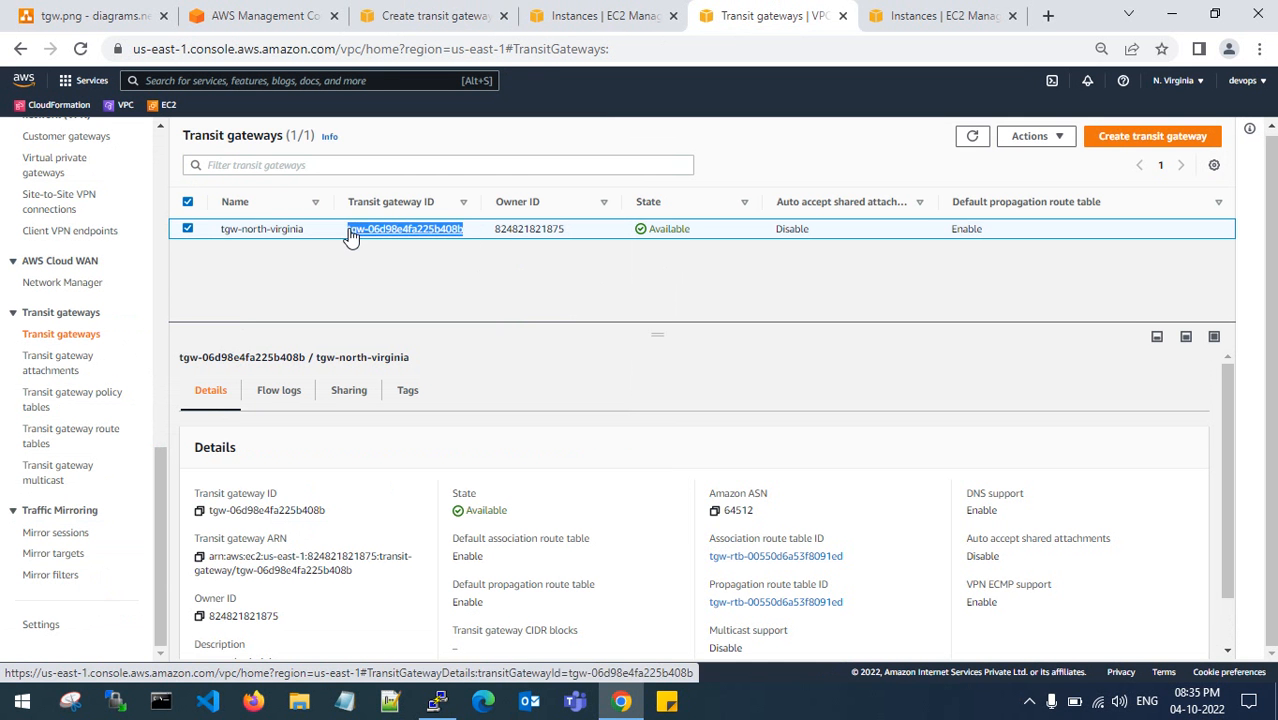
pyautogui.click(432, 12)
pyautogui.hotkey('ctrl', 'v')
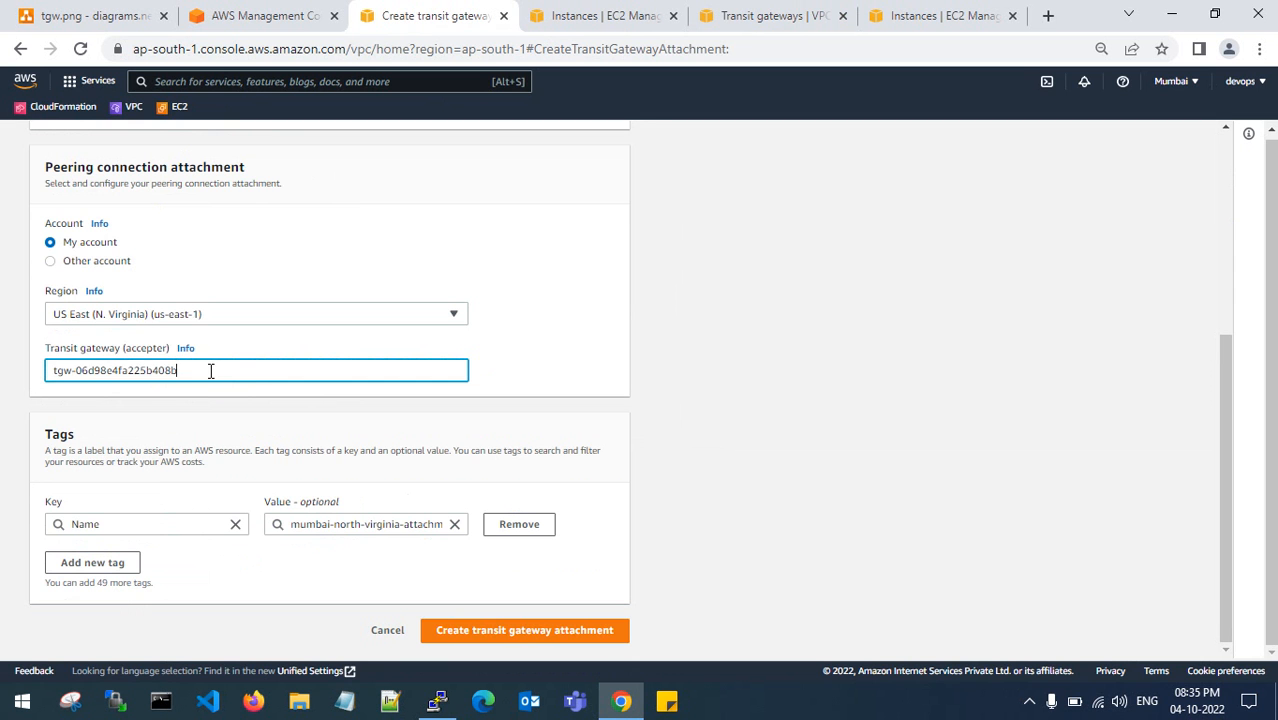
pyautogui.click(502, 632)
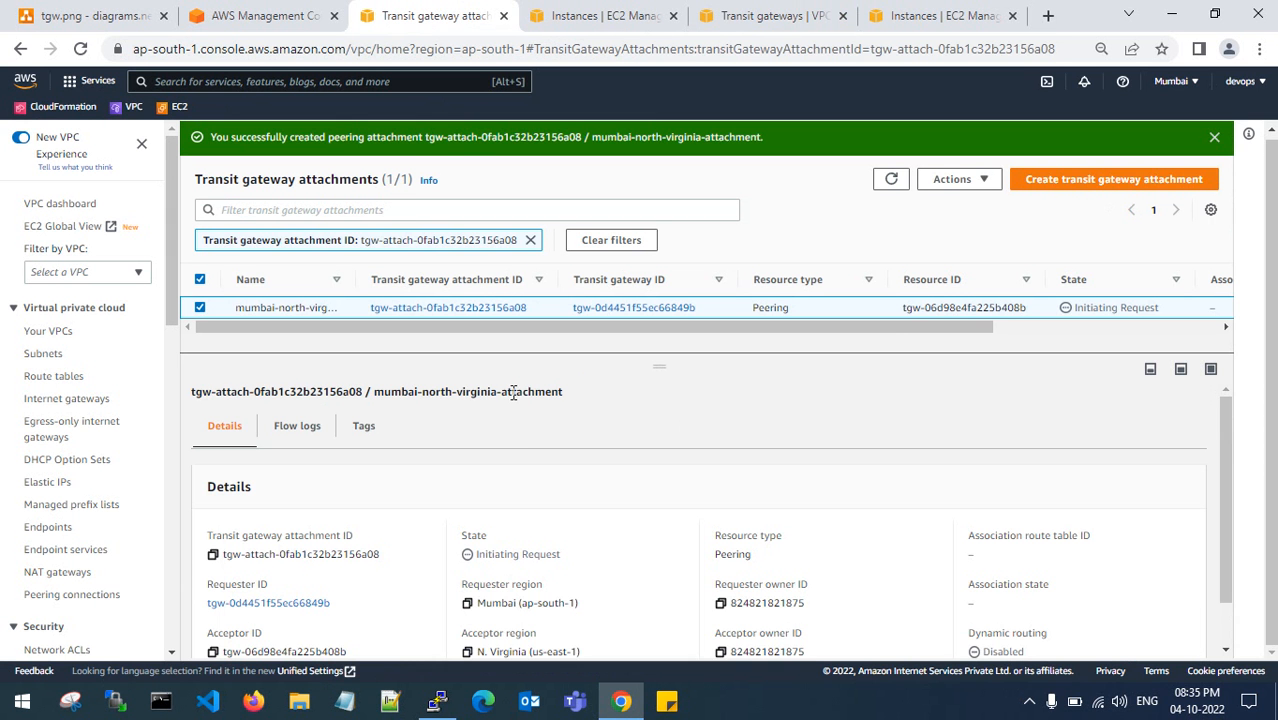
# Clear the attachment ID filter in the Mumbai attachments list and refresh it to check the peering attachment's state.
pyautogui.click(1214, 137)
pyautogui.moveTo(988, 290); pyautogui.dragTo(752, 304)
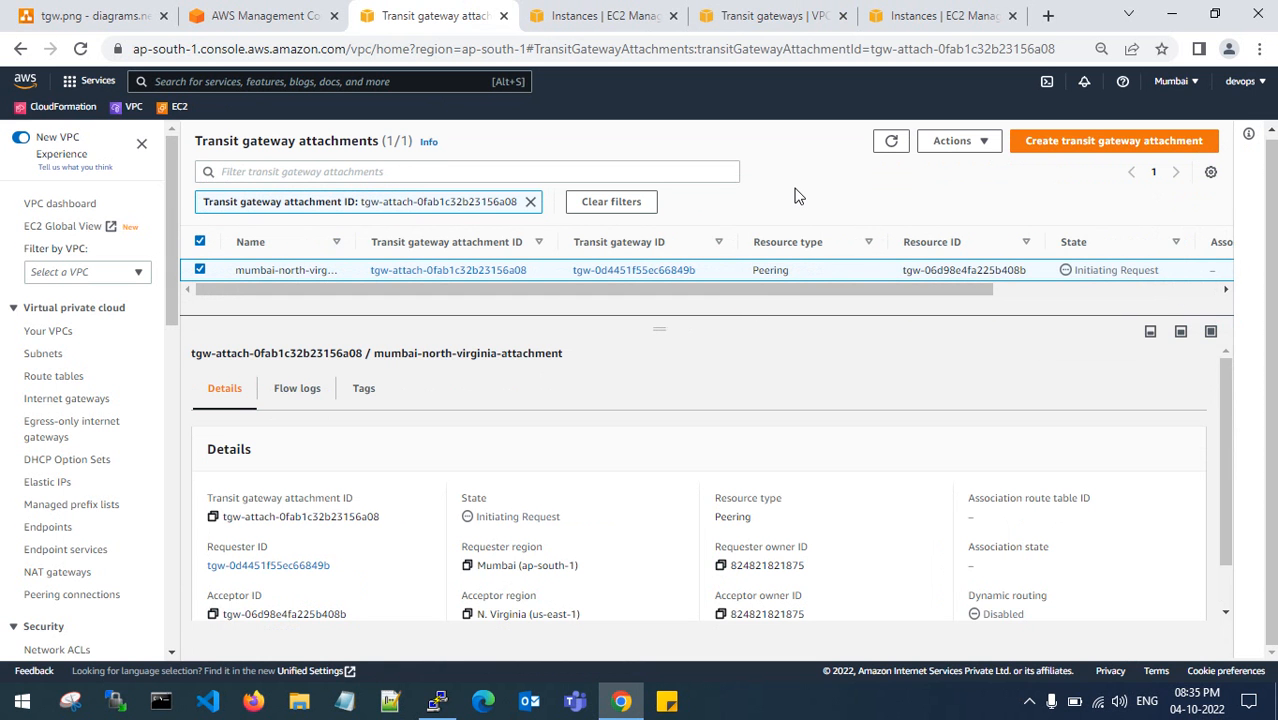
pyautogui.click(531, 201)
pyautogui.click(891, 143)
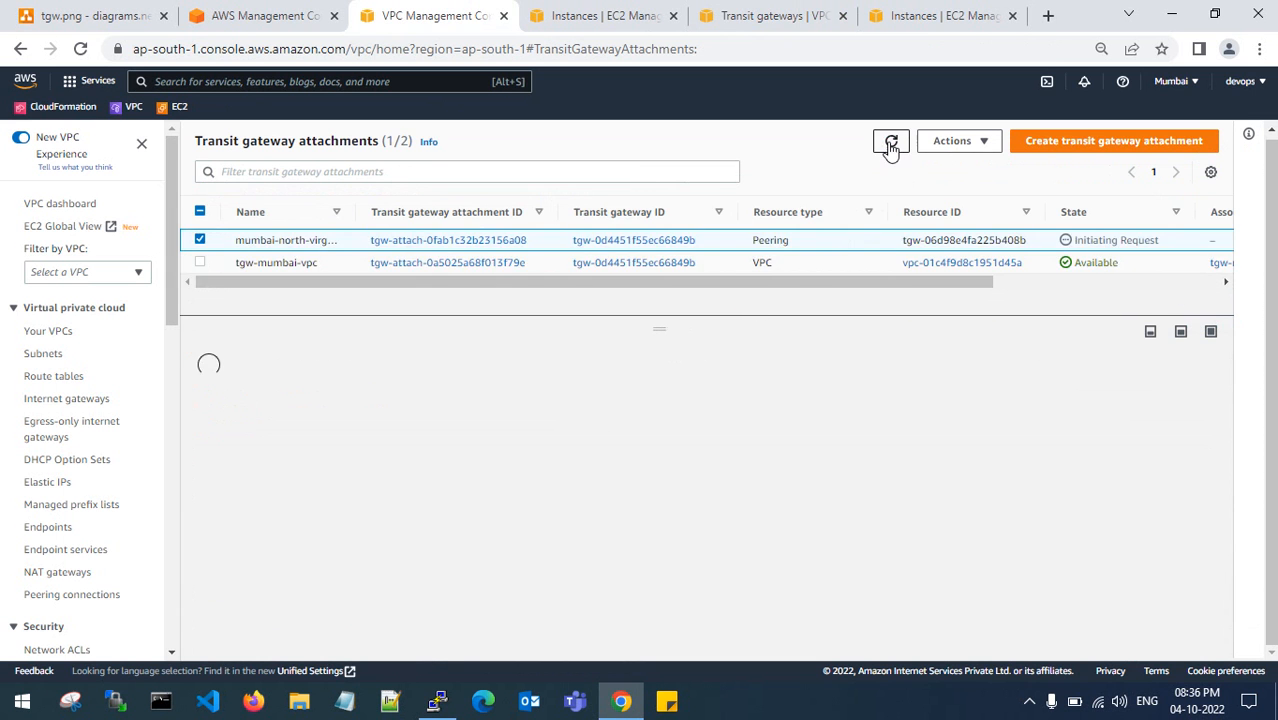
pyautogui.moveTo(845, 281); pyautogui.dragTo(1004, 281)
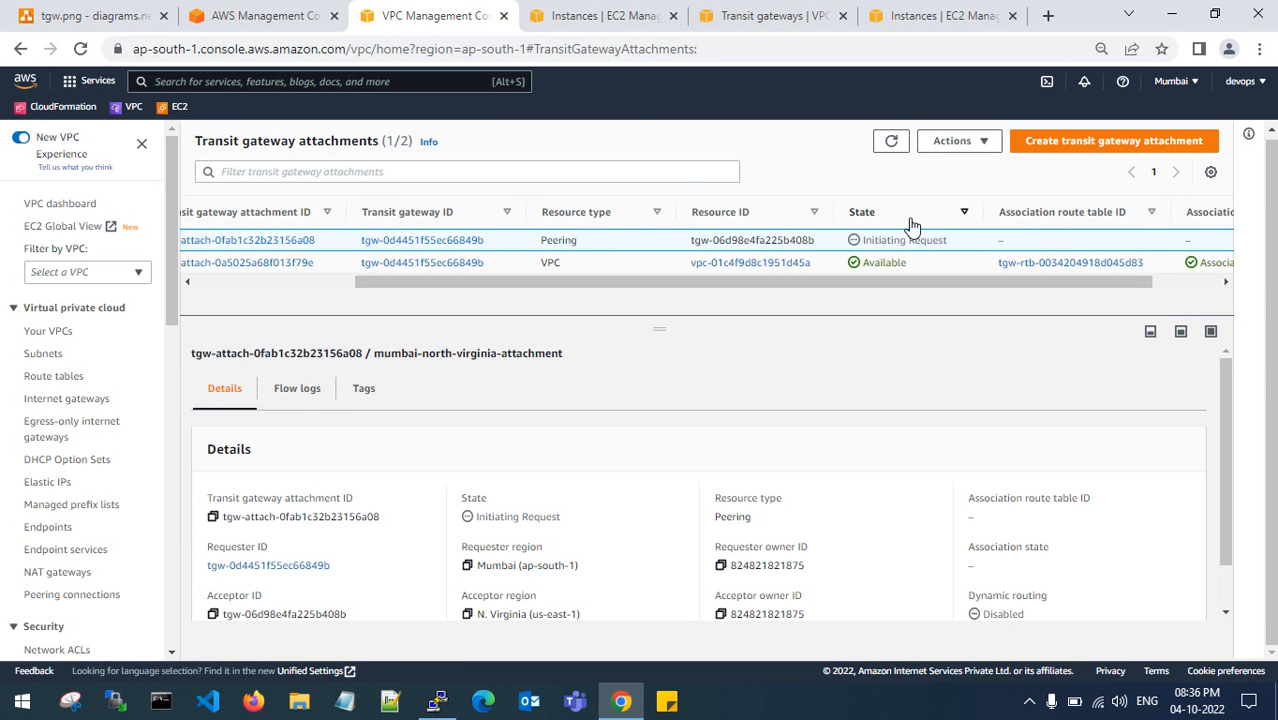
pyautogui.click(893, 143)
# Open the N. Virginia transit gateway attachments, clear the filter, and refresh the list to look for the incoming peering request.
pyautogui.click(712, 10)
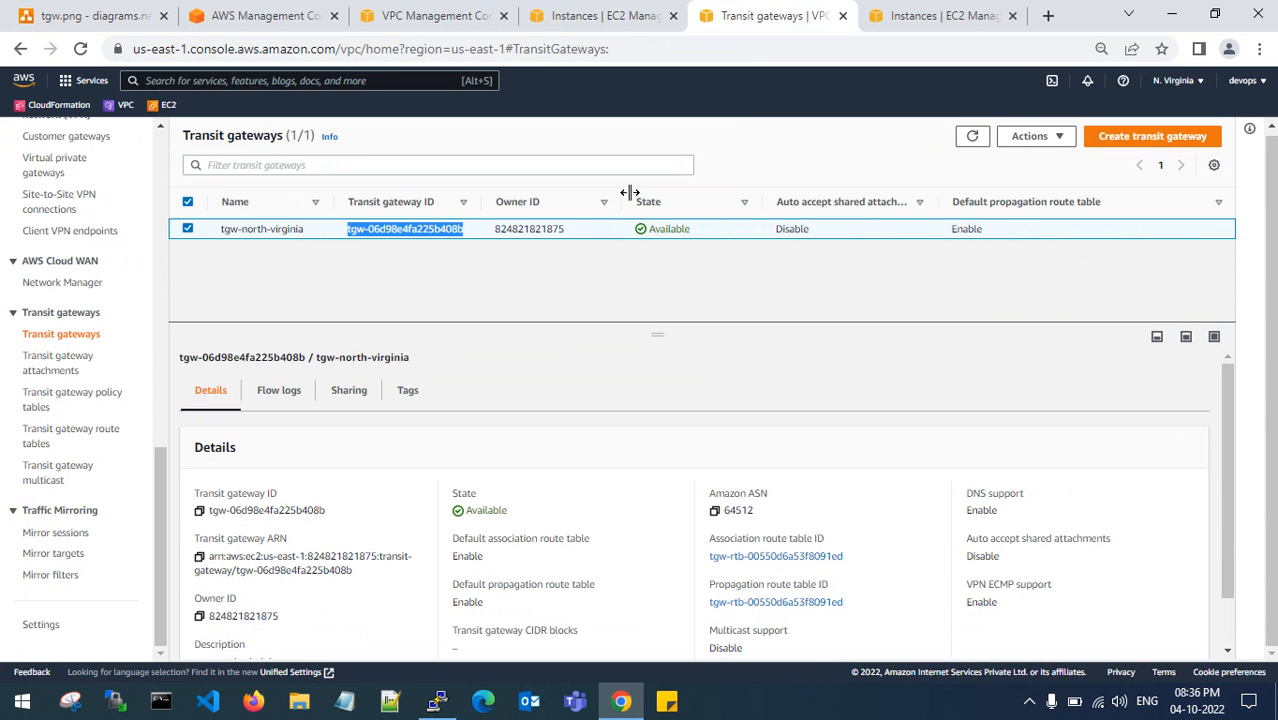
pyautogui.click(508, 267)
pyautogui.click(70, 364)
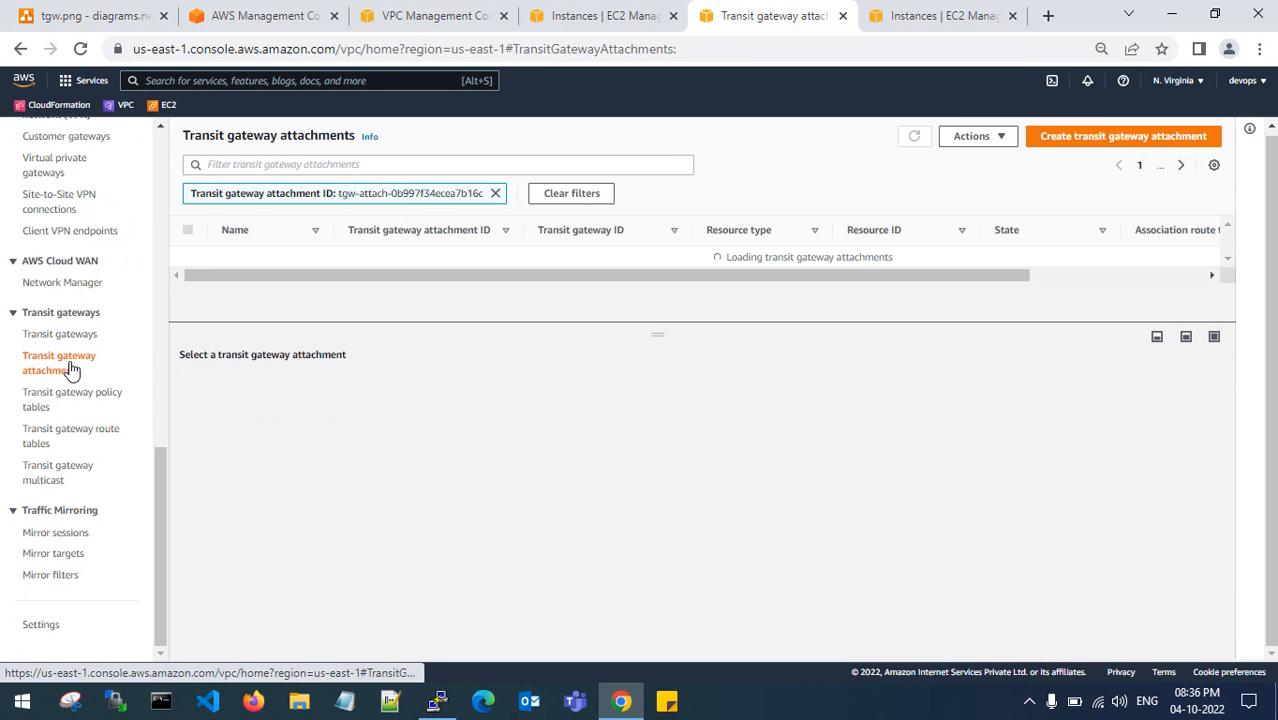
pyautogui.click(495, 195)
pyautogui.click(914, 140)
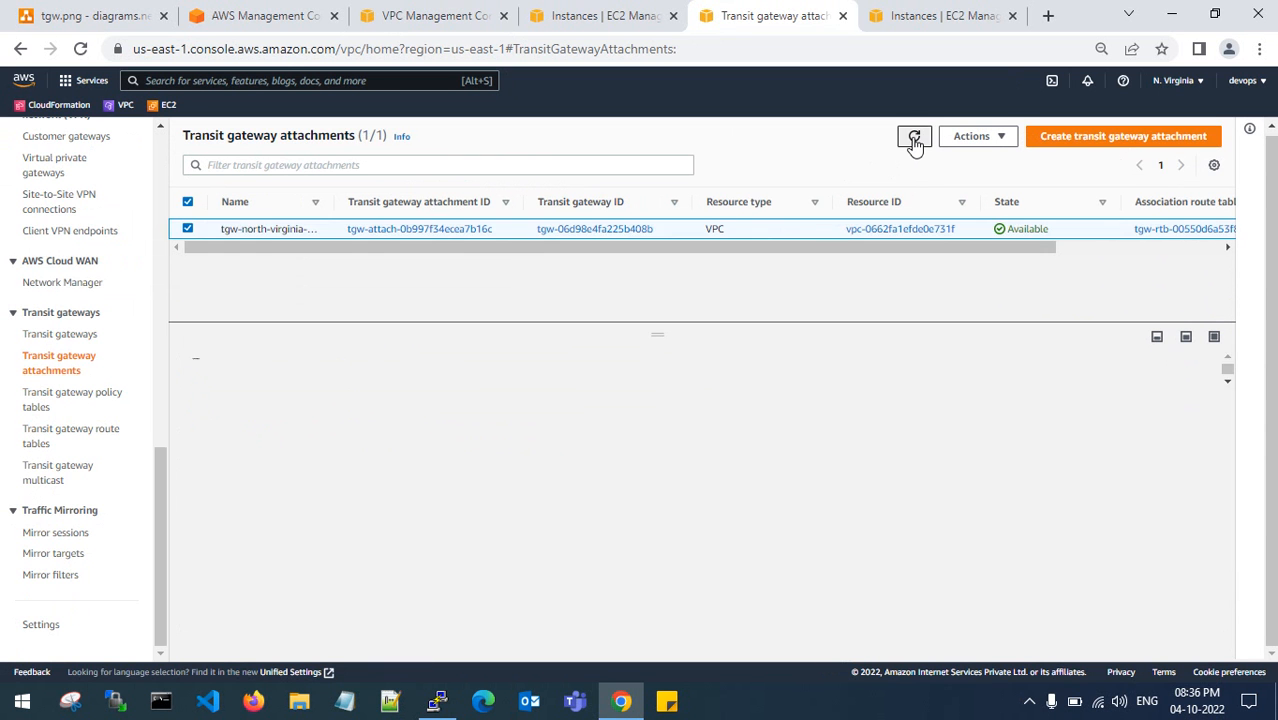
pyautogui.click(914, 140)
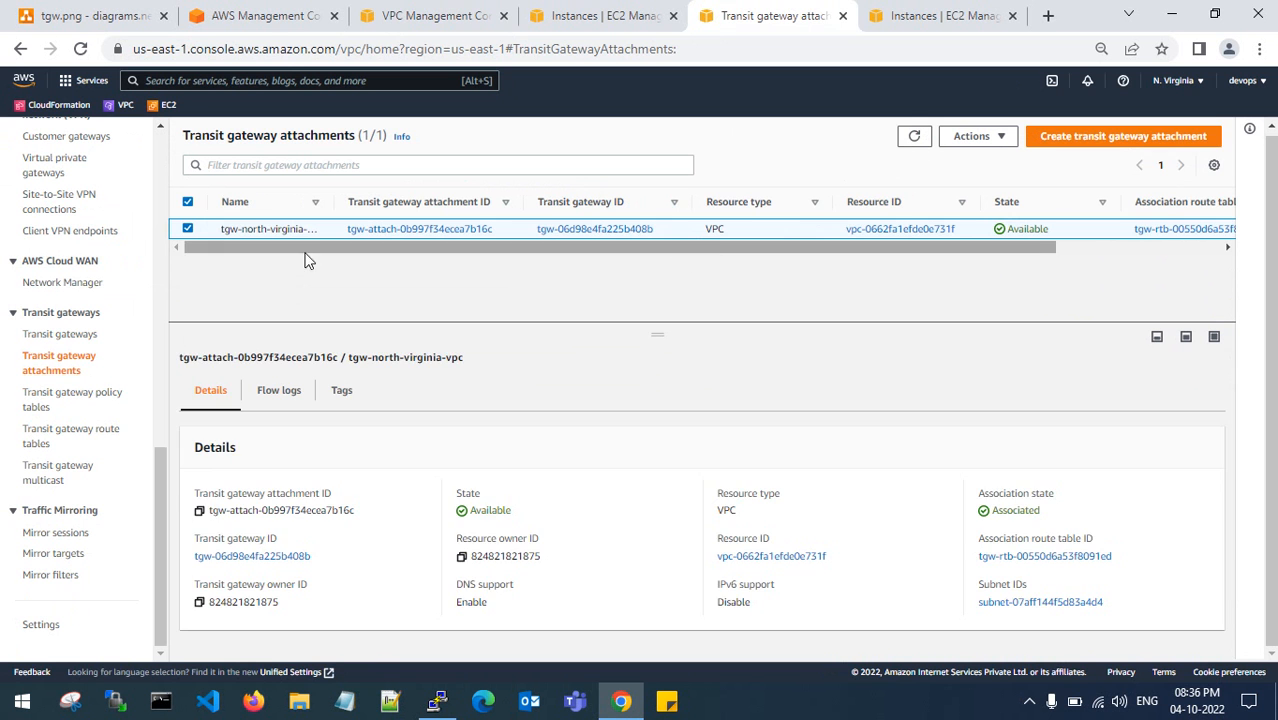
pyautogui.click(188, 229)
pyautogui.click(914, 138)
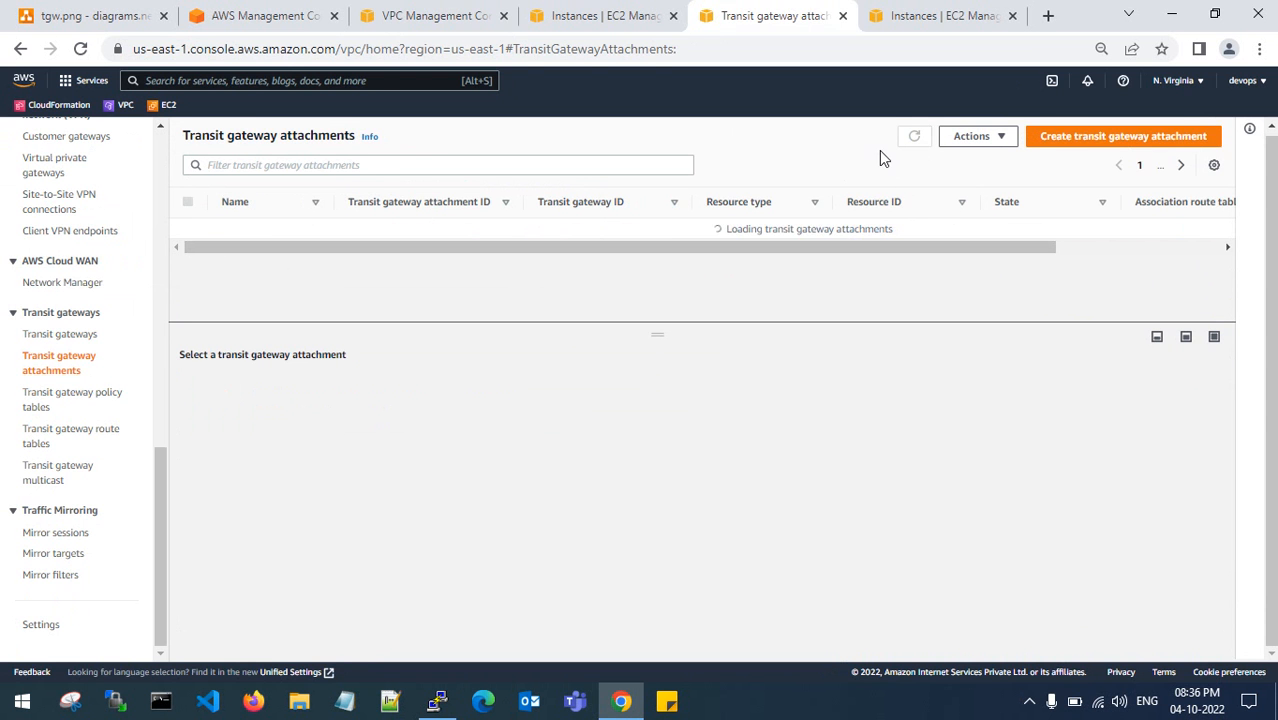
# Return to the Mumbai transit gateway attachments and refresh the list to recheck the state of mumbai-north-virginia-attachment.
pyautogui.click(378, 12)
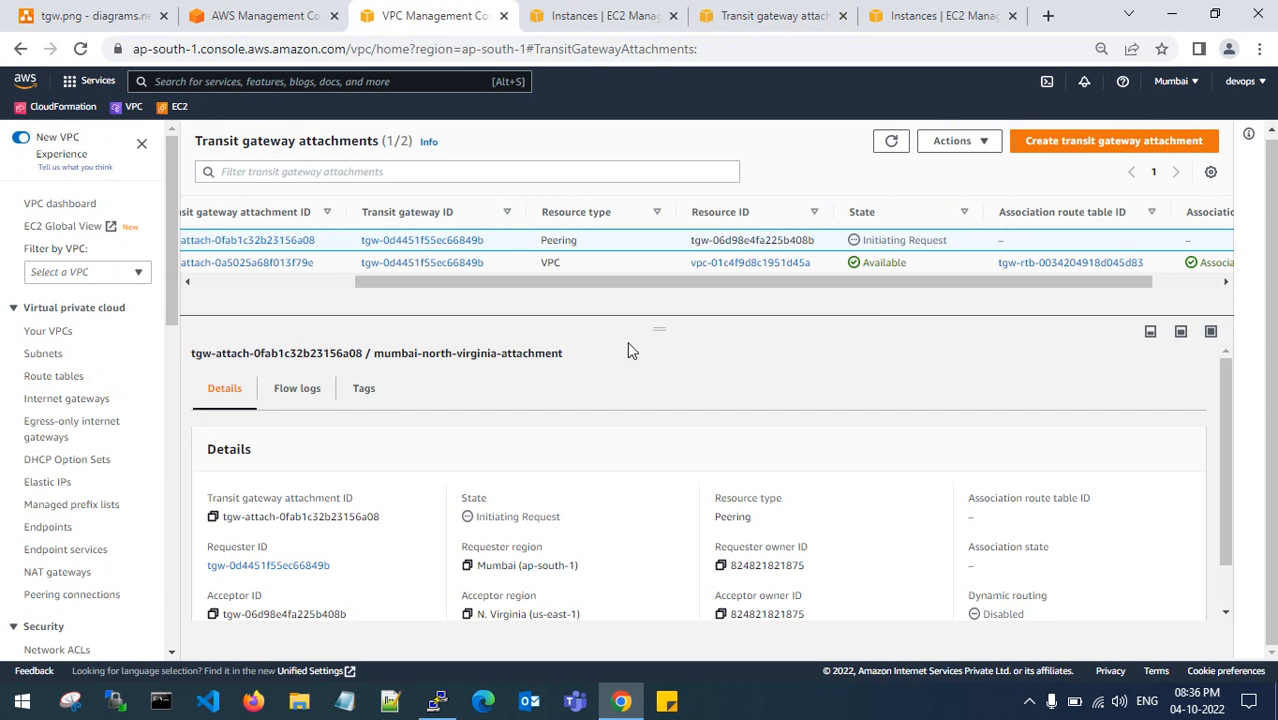
pyautogui.click(893, 141)
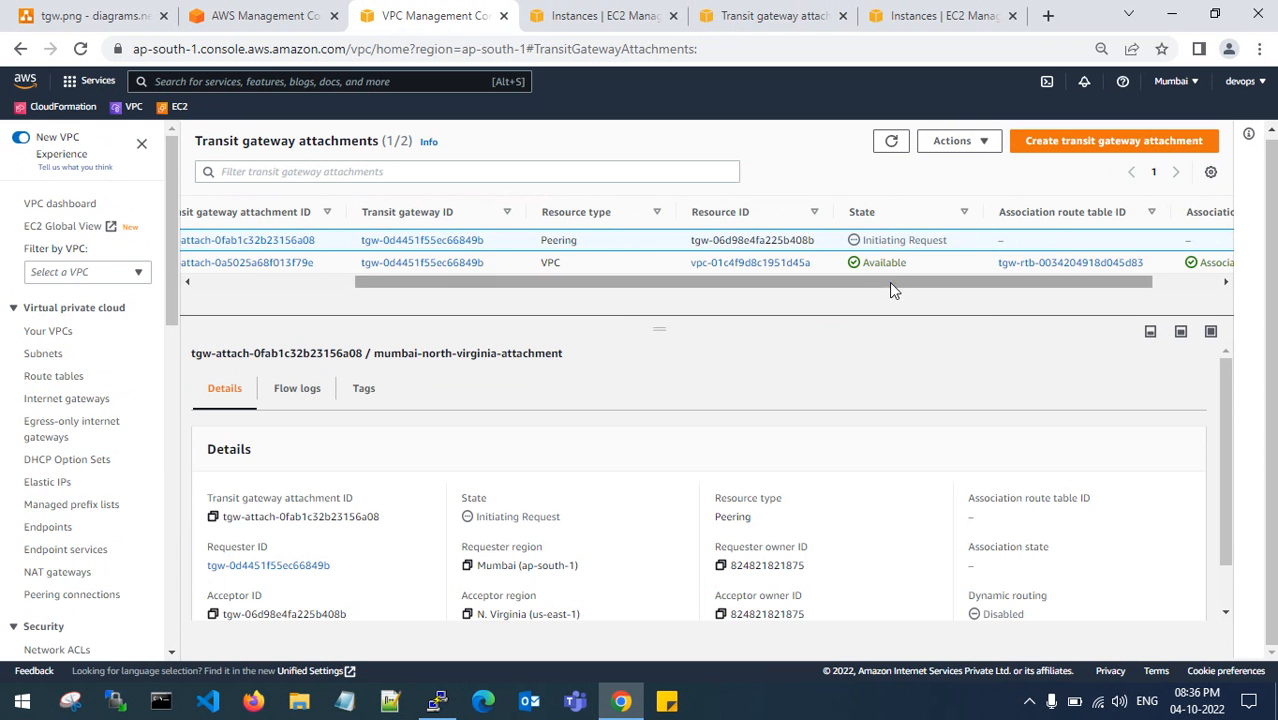
pyautogui.moveTo(893, 282); pyautogui.dragTo(615, 288)
pyautogui.click(891, 141)
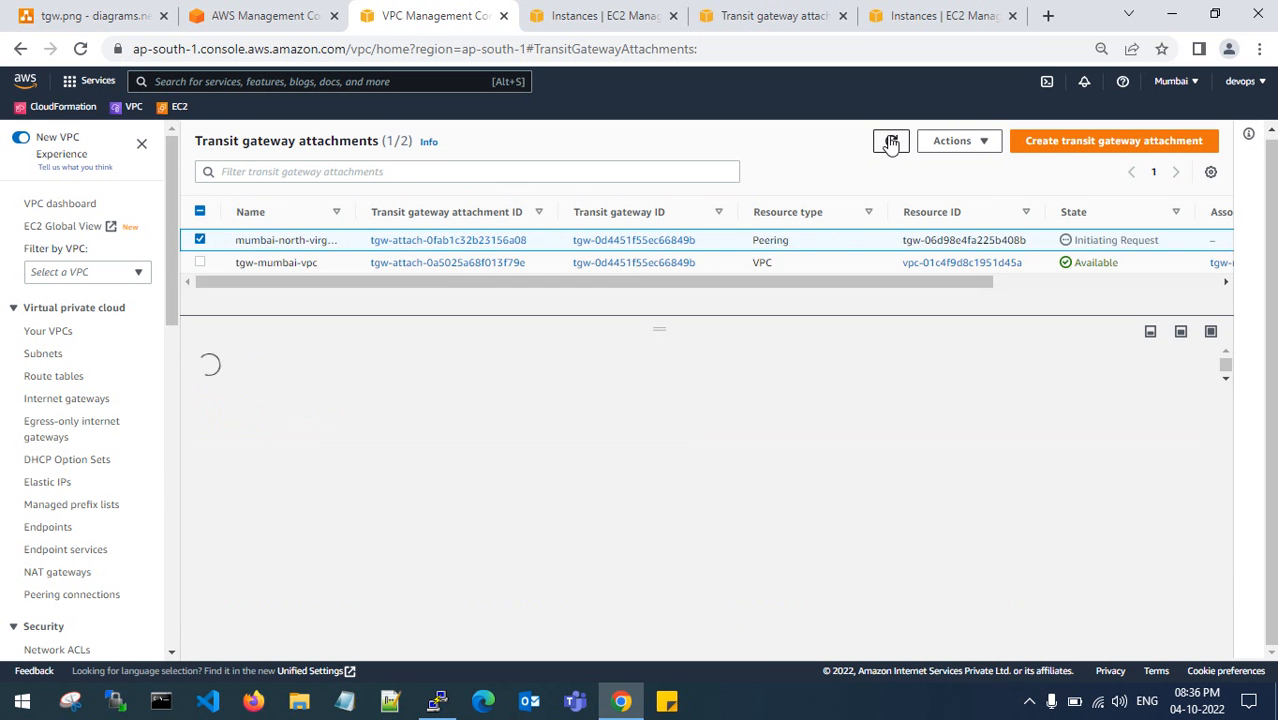
# Refresh the Mumbai and N. Virginia transit gateway attachment lists to check for the incoming peering request.
pyautogui.click(891, 141)
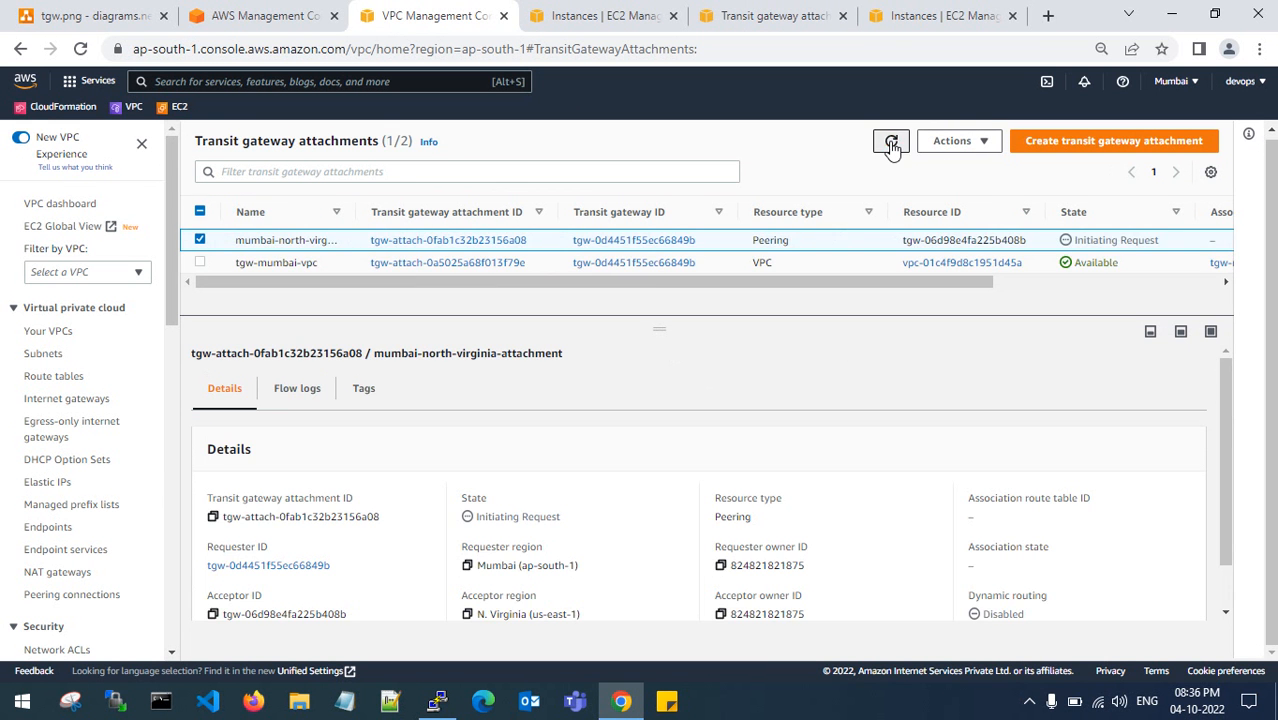
pyautogui.click(891, 141)
pyautogui.click(765, 15)
pyautogui.click(913, 137)
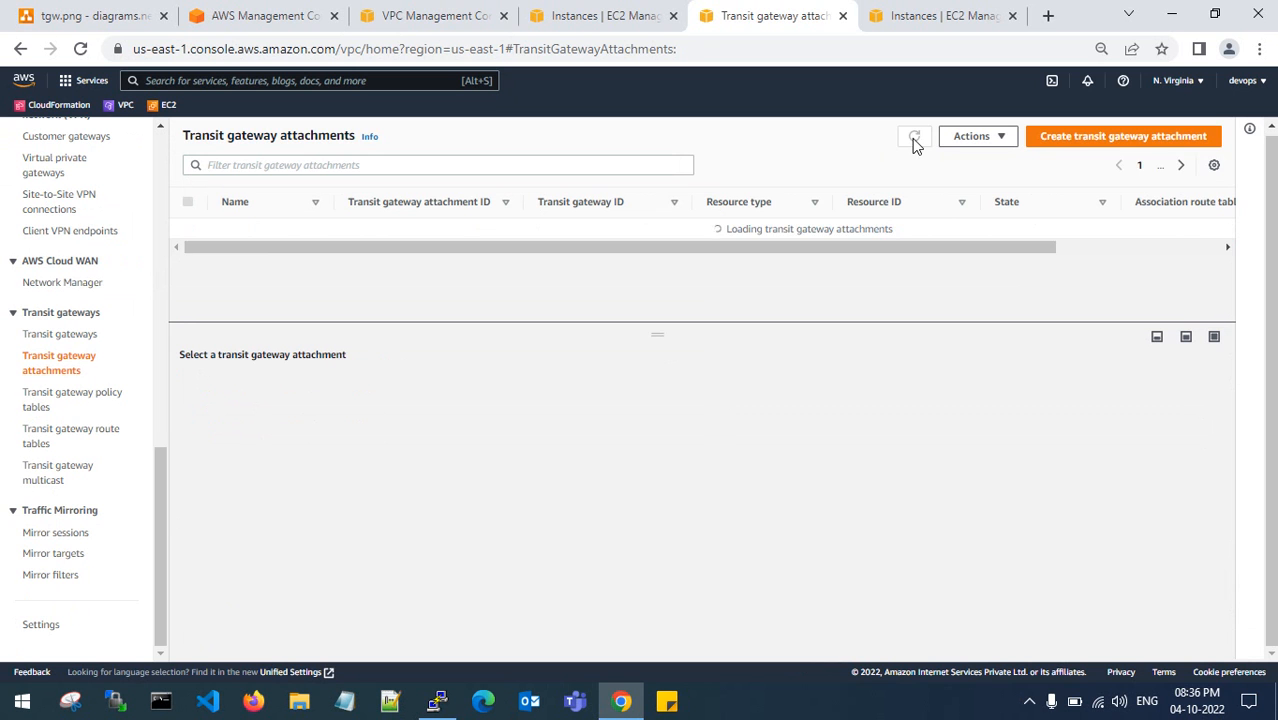
pyautogui.click(913, 141)
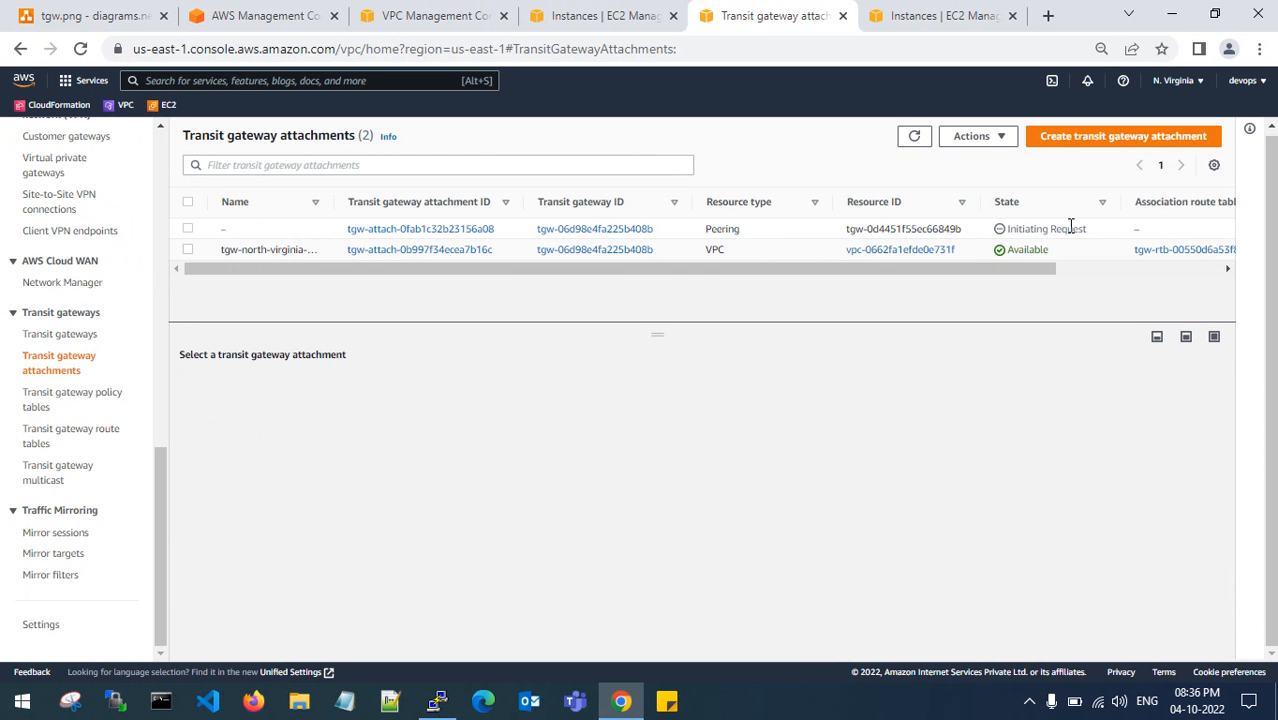
pyautogui.click(984, 141)
pyautogui.click(801, 139)
# Copy the Mumbai peering attachment's name, name the N. Virginia peering attachment mumbai-north-virginia-attachment, and widen the Name column.
pyautogui.click(400, 12)
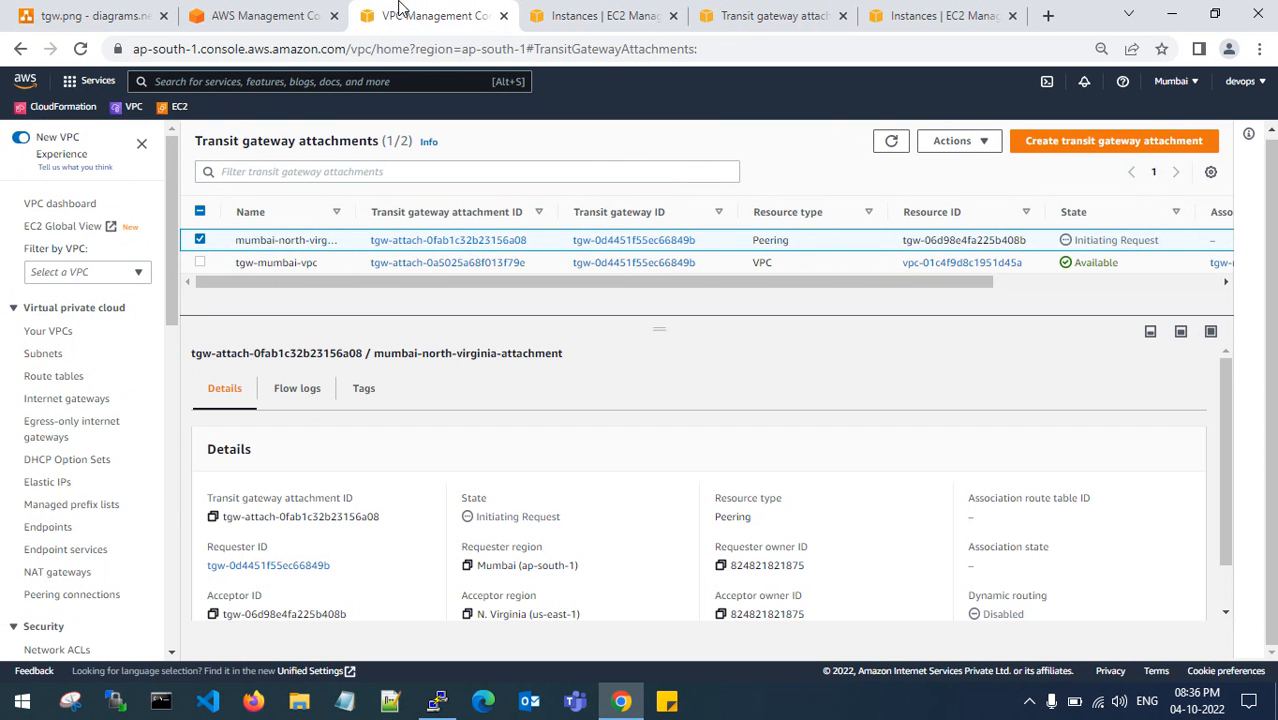
pyautogui.click(335, 242)
pyautogui.tripleClick(443, 262)
pyautogui.hotkey('ctrl', 'c')
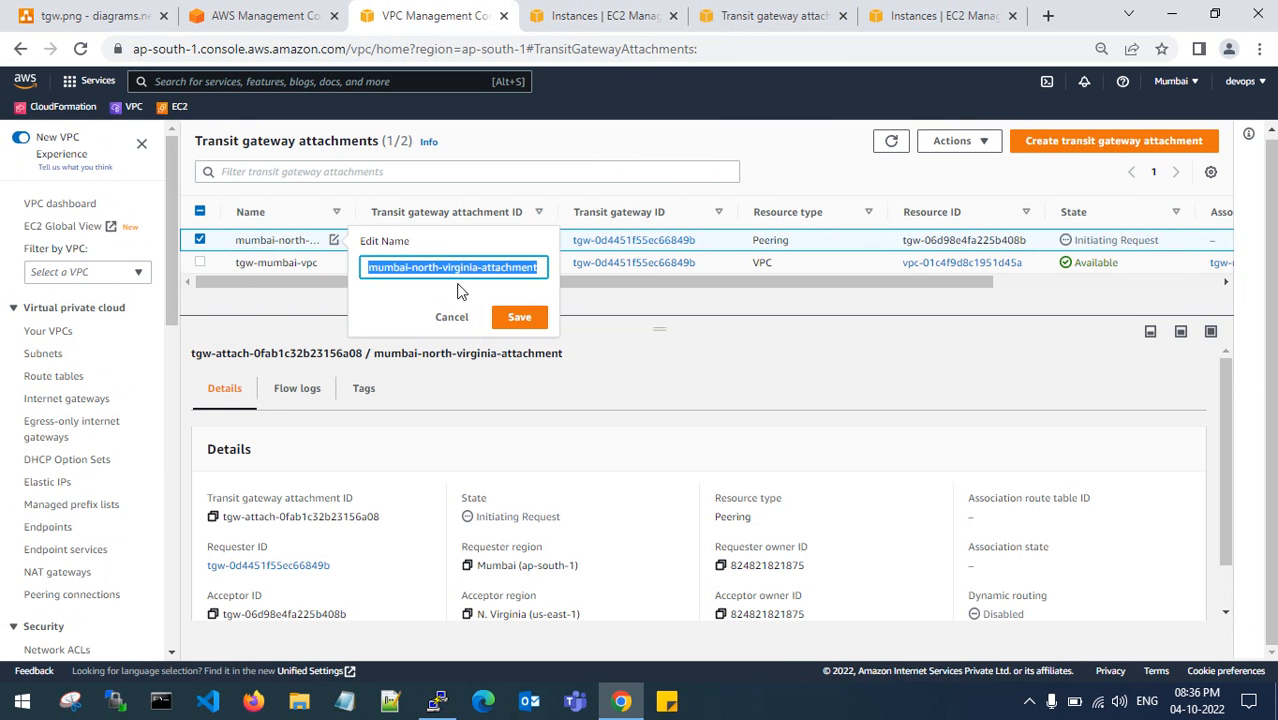
pyautogui.click(451, 316)
pyautogui.click(765, 15)
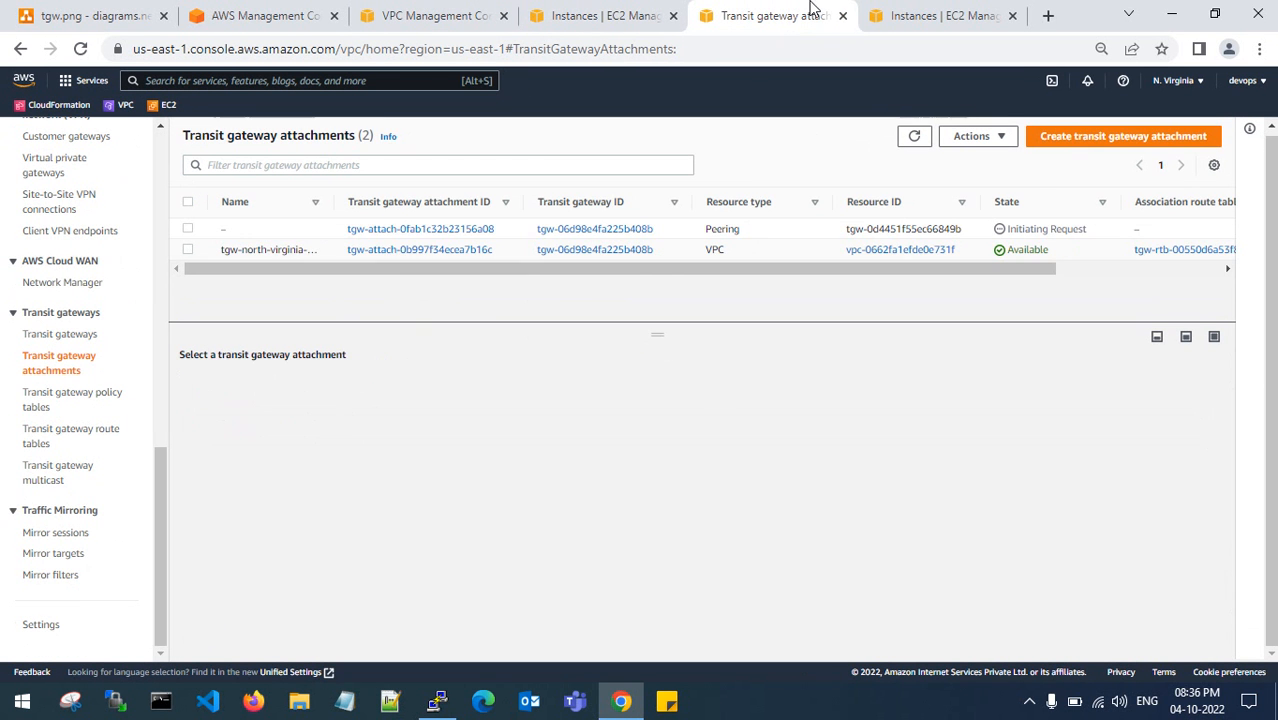
pyautogui.click(236, 230)
pyautogui.click(300, 252)
pyautogui.hotkey('ctrl', 'v')
pyautogui.click(408, 301)
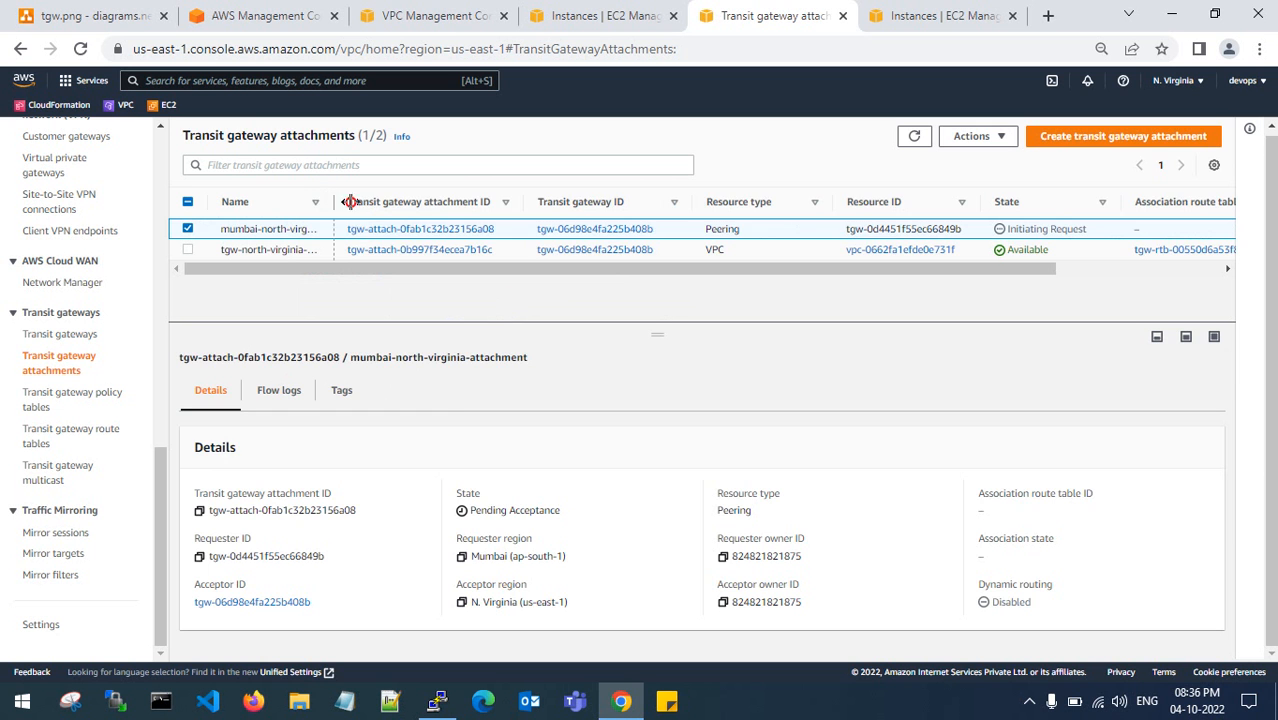
pyautogui.moveTo(350, 201); pyautogui.dragTo(402, 202)
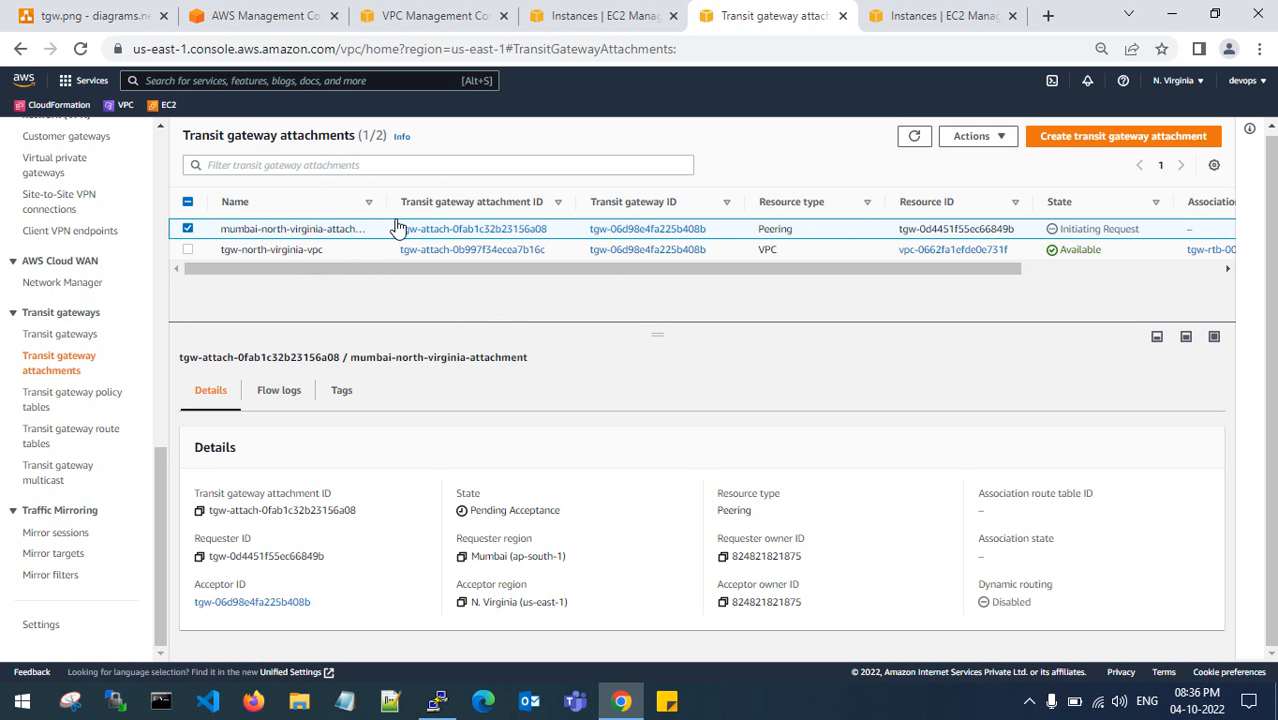
# Check the available actions for the N. Virginia peering attachment and refresh the list to examine its state.
pyautogui.click(997, 140)
pyautogui.click(997, 140)
pyautogui.click(913, 137)
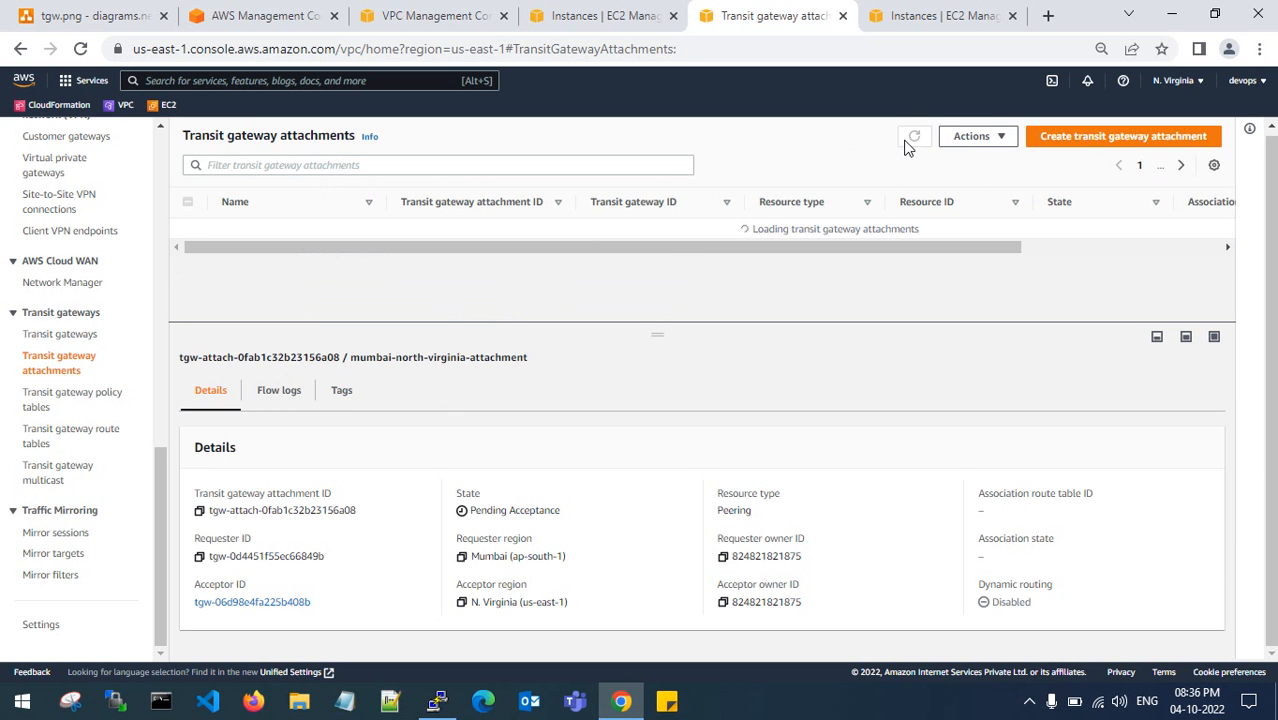
pyautogui.click(915, 138)
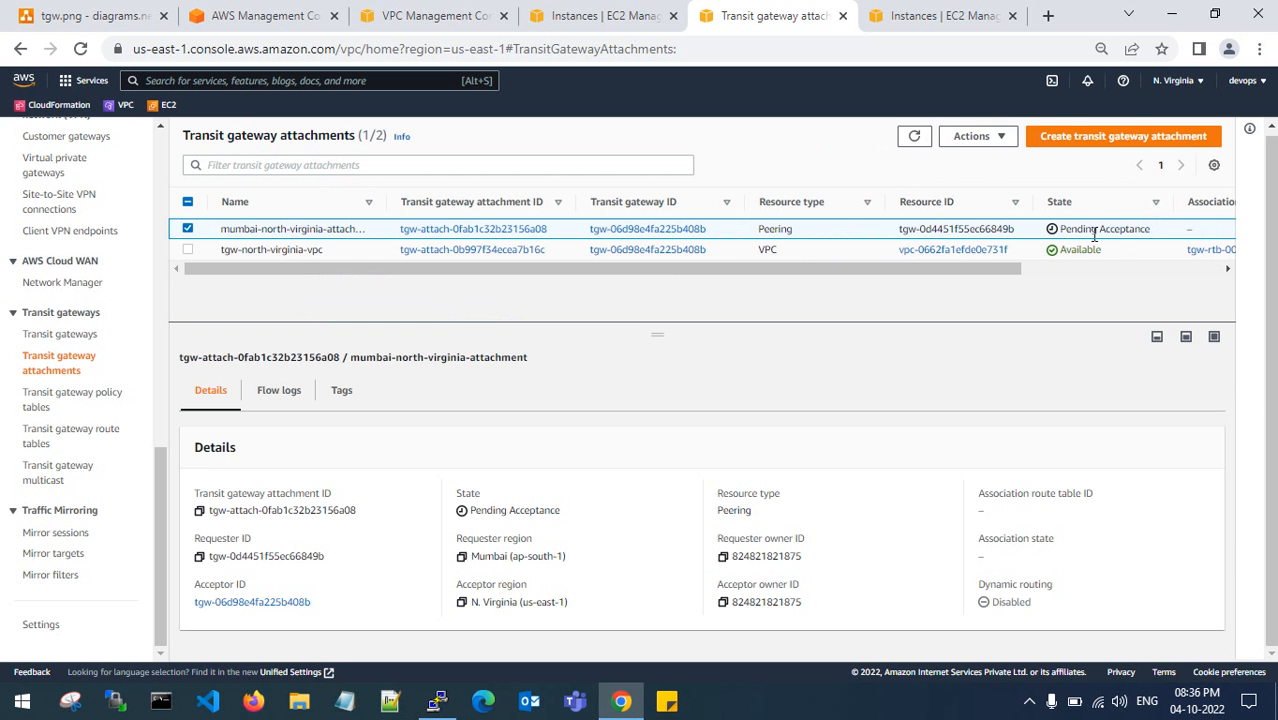
pyautogui.moveTo(1061, 229); pyautogui.dragTo(1147, 228)
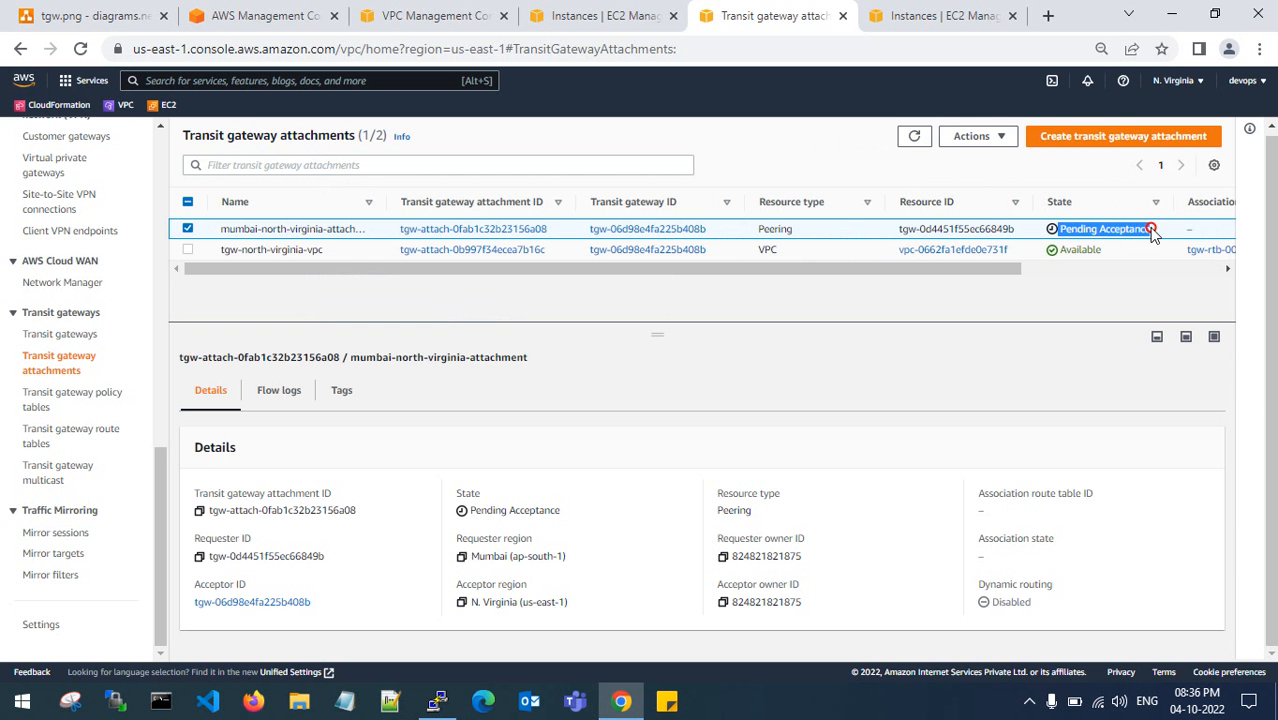
pyautogui.click(828, 178)
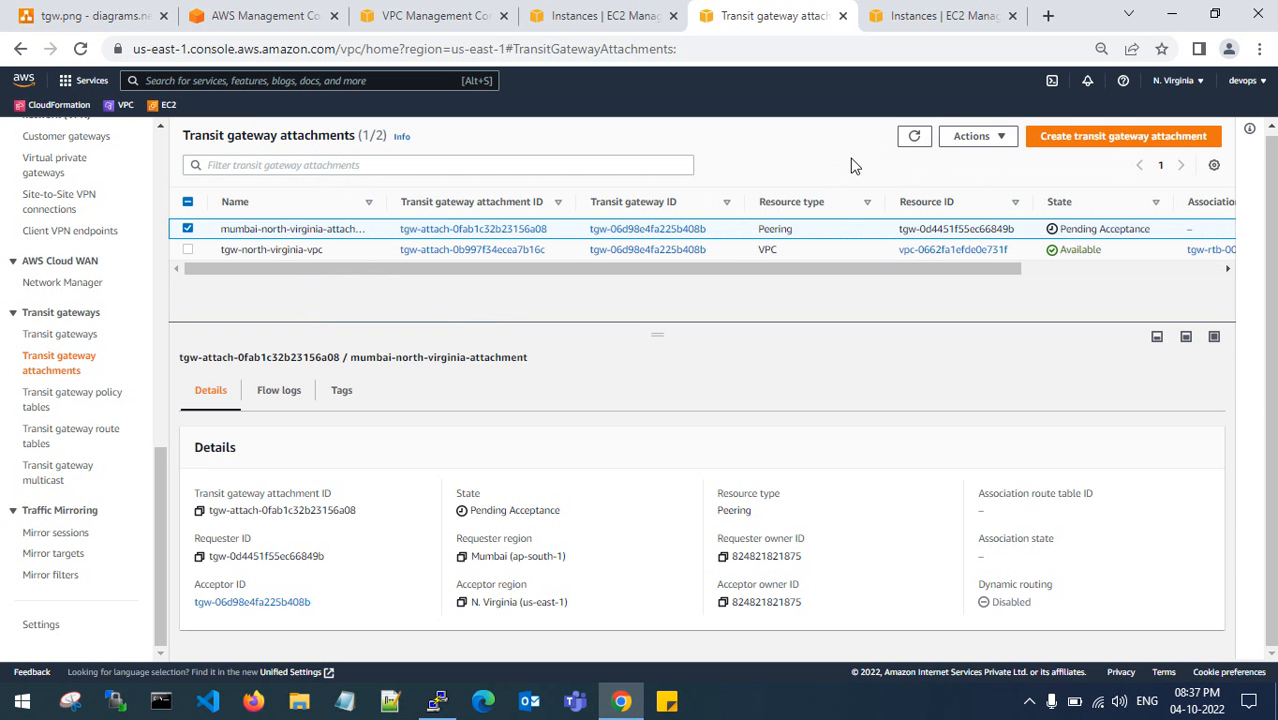
# Accept the mumbai-north-virginia-attachment peering request in N. Virginia and dismiss the notification.
pyautogui.click(955, 137)
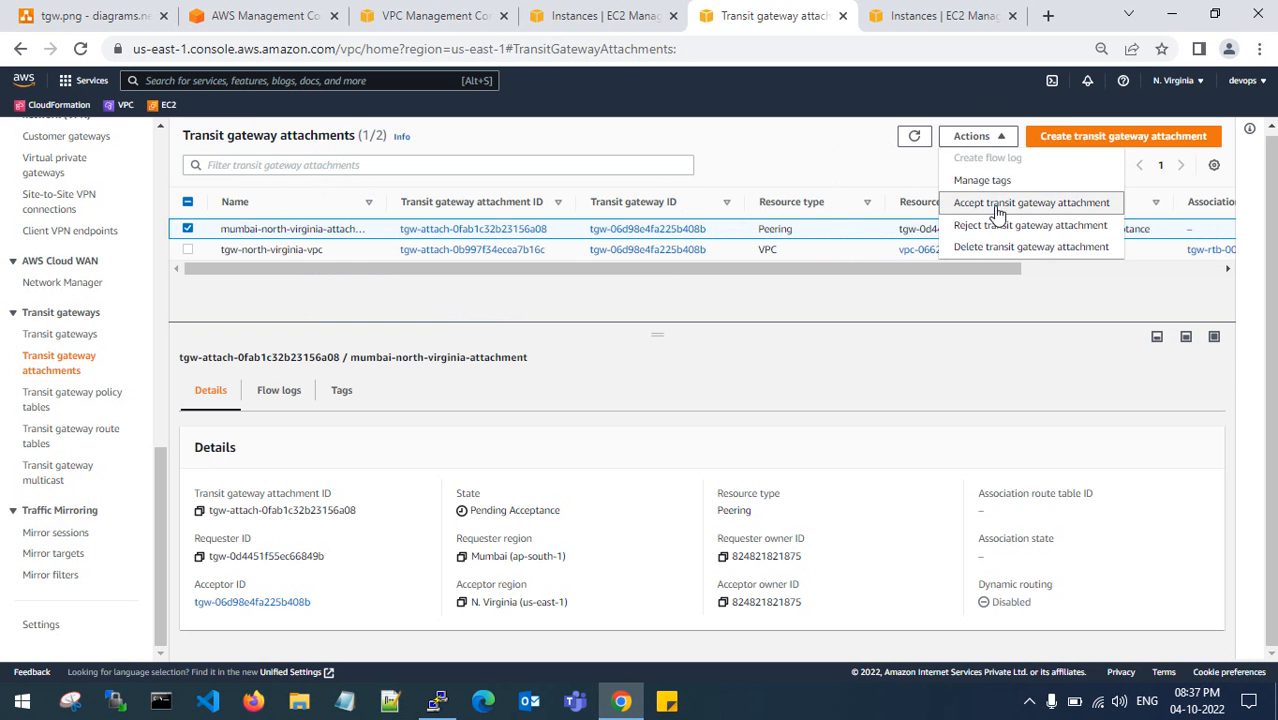
pyautogui.click(1074, 205)
pyautogui.click(1028, 428)
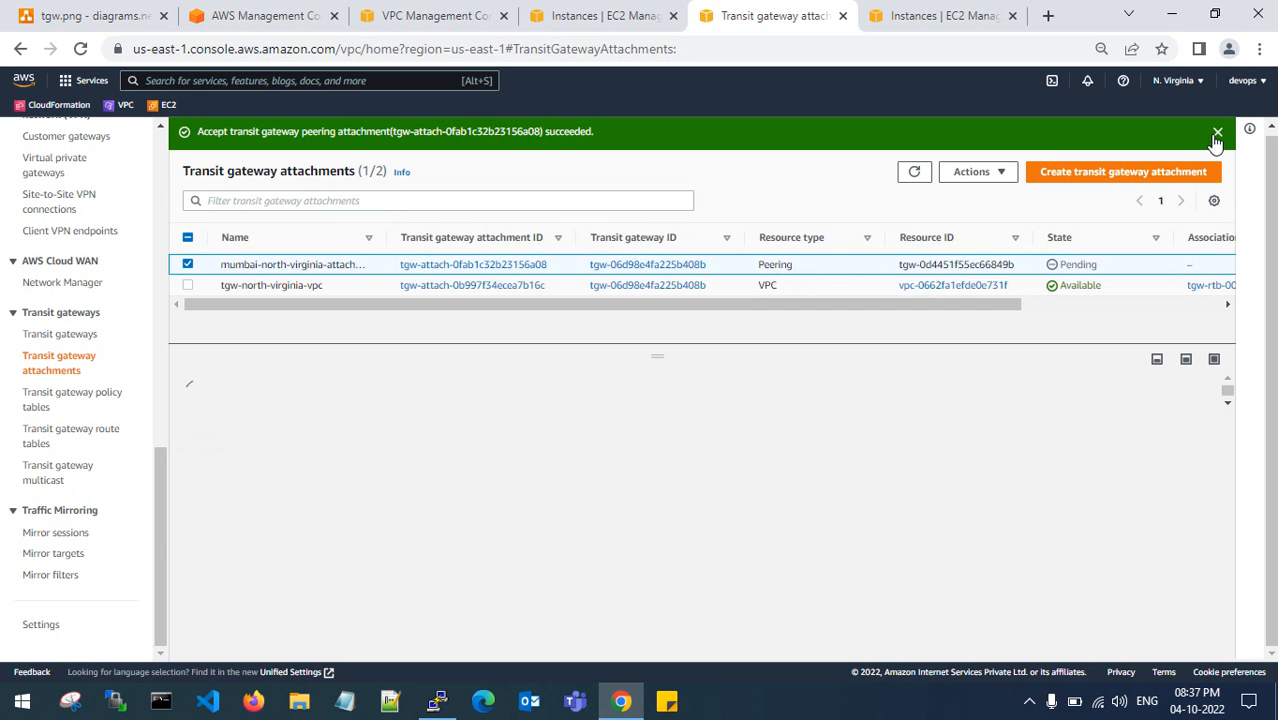
pyautogui.click(1221, 134)
# Refresh the N. Virginia attachments, view the transit gateway architecture in the tgw.png diagram, and return to the attachments list.
pyautogui.click(914, 136)
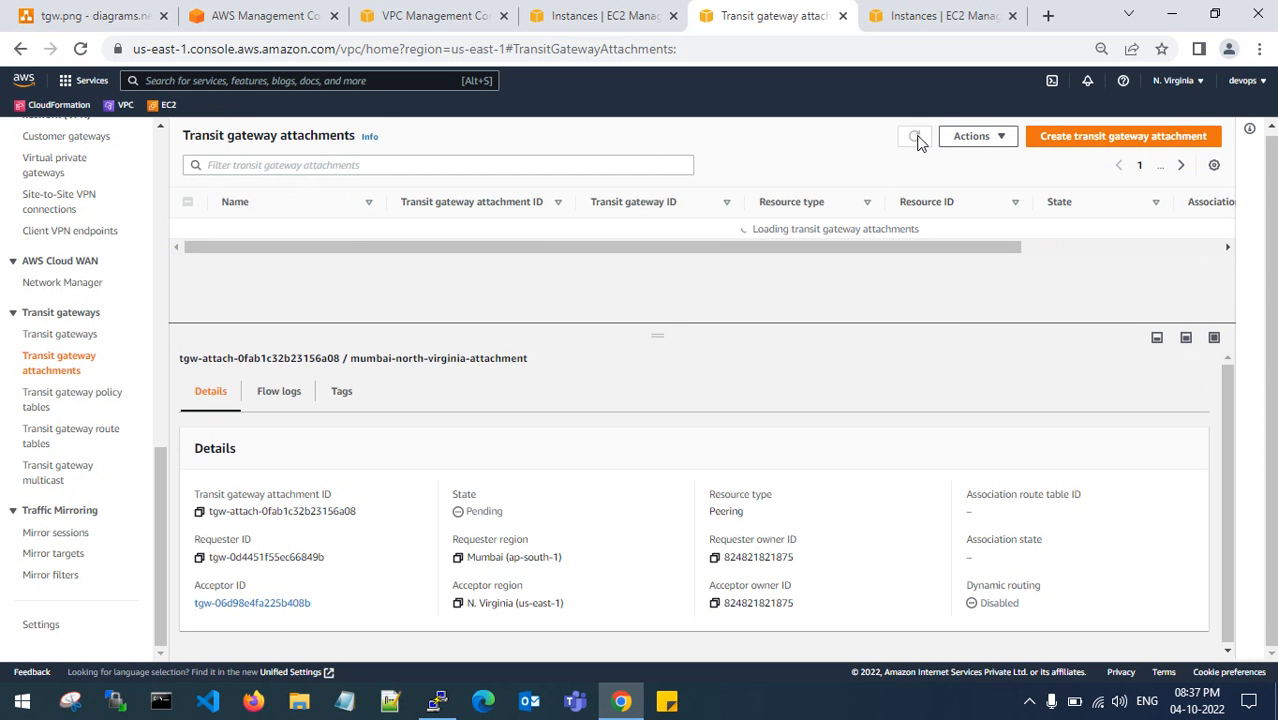
pyautogui.click(916, 138)
pyautogui.click(97, 16)
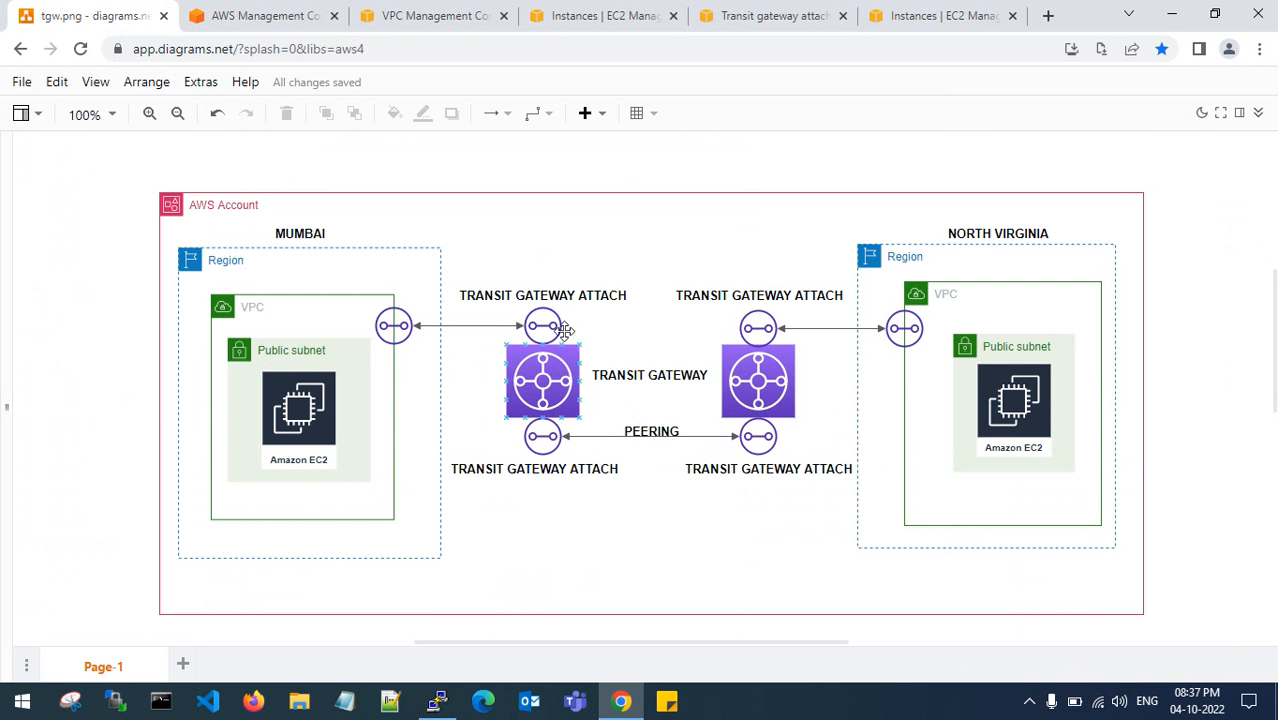
pyautogui.click(783, 12)
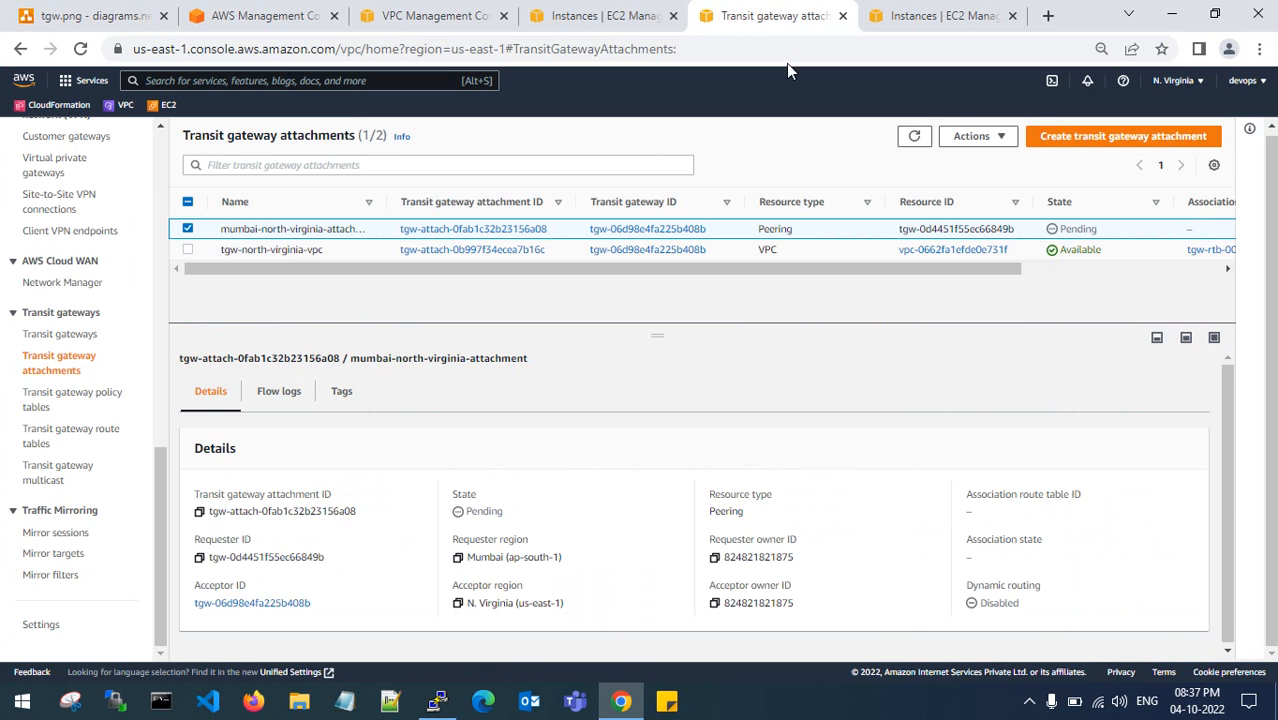
# Refresh the N. Virginia transit gateway attachments repeatedly to check the accepted peering attachment's state.
pyautogui.click(912, 137)
pyautogui.click(915, 139)
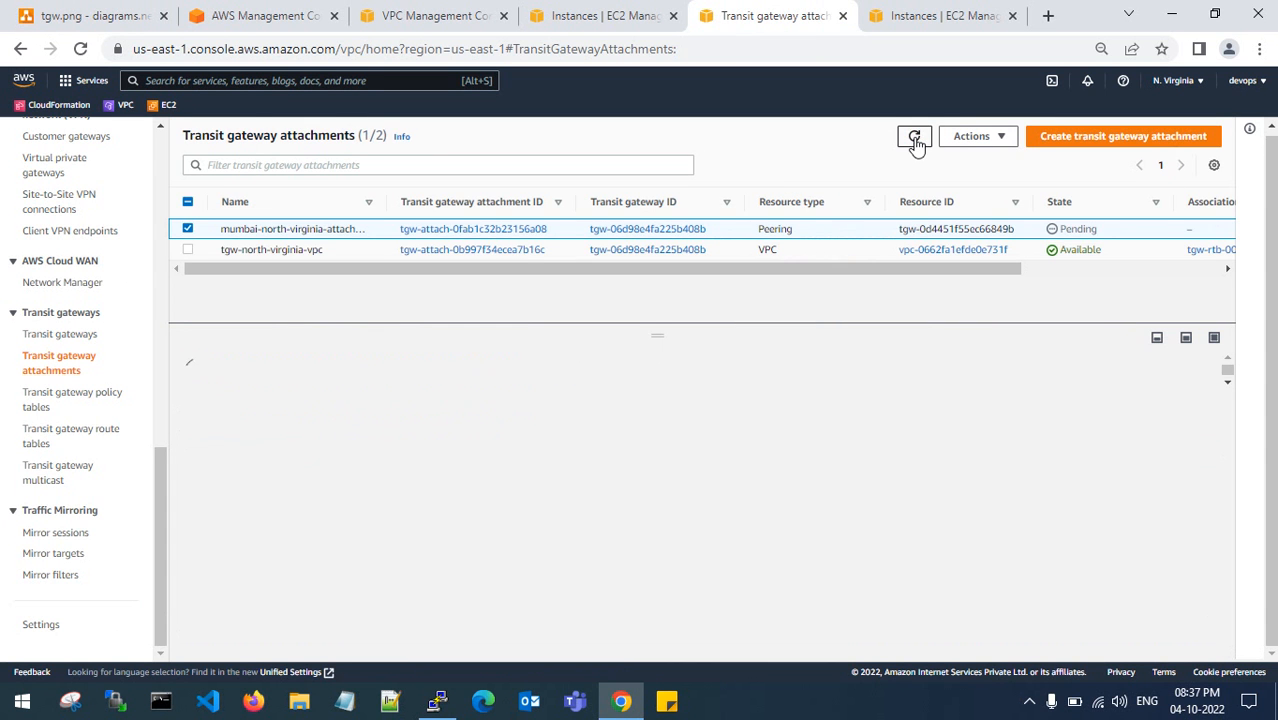
pyautogui.click(915, 140)
pyautogui.click(915, 137)
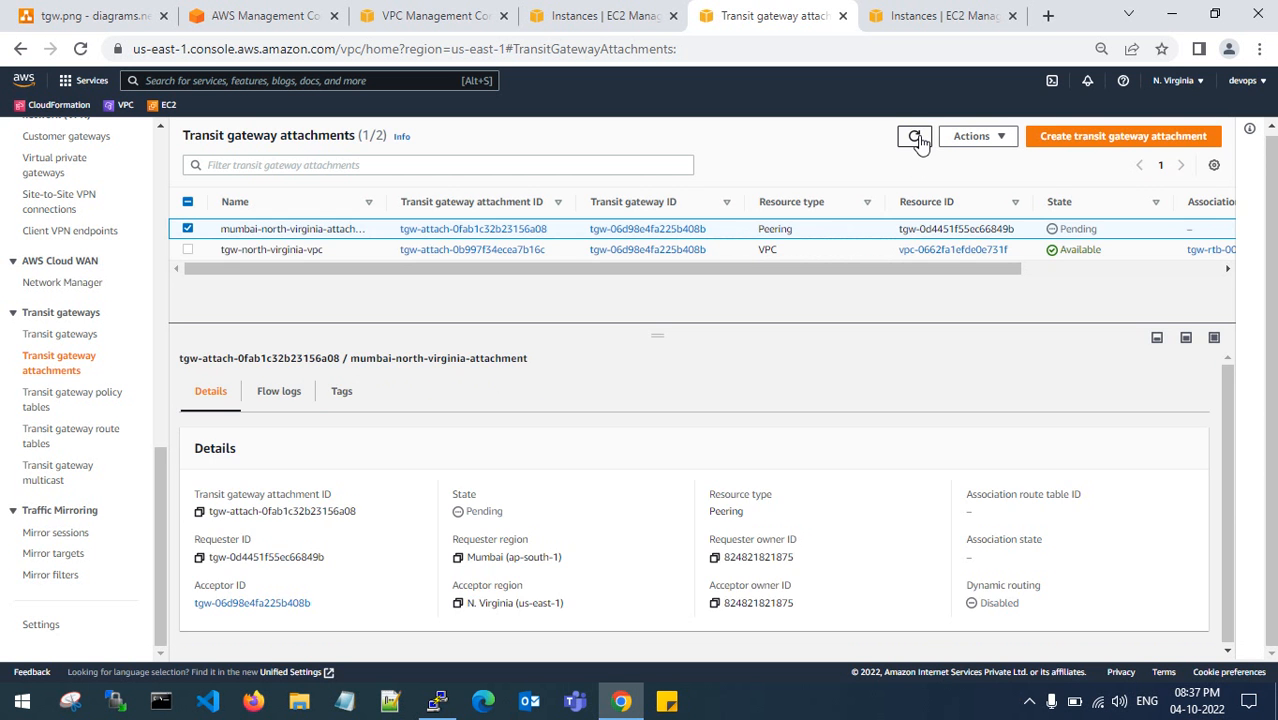
pyautogui.click(916, 138)
pyautogui.click(916, 137)
pyautogui.click(916, 137)
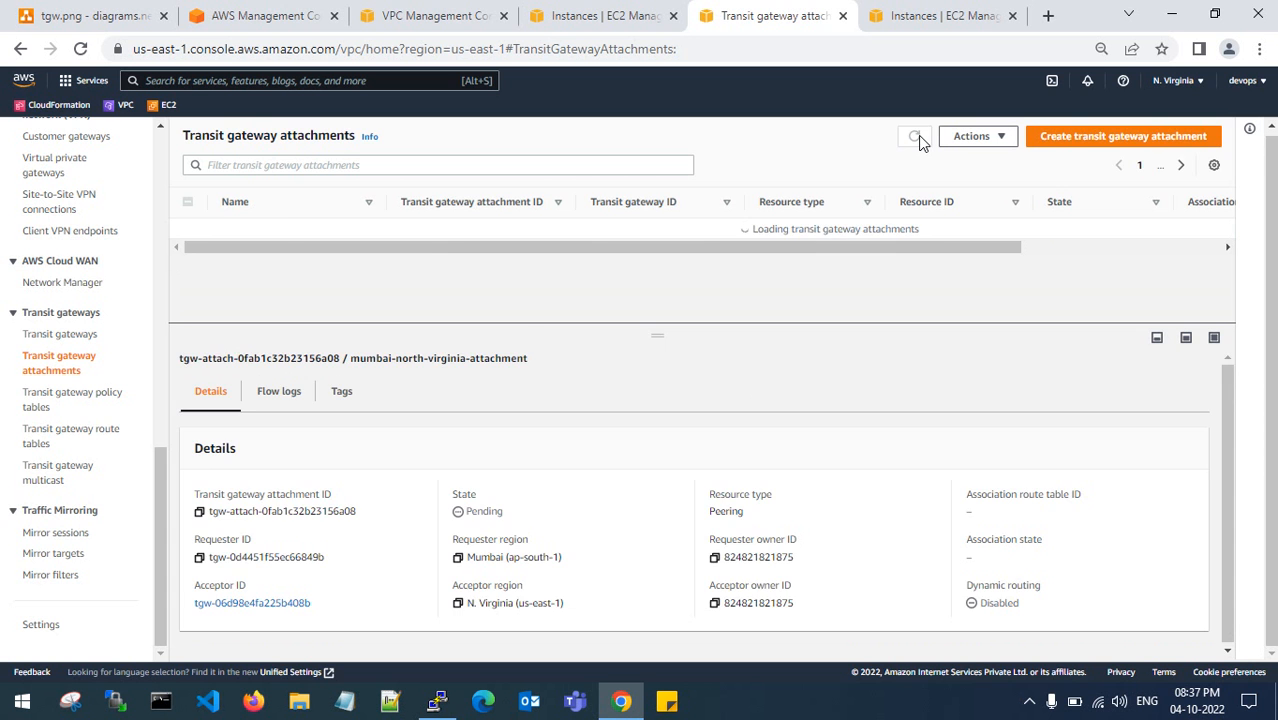
pyautogui.click(916, 137)
# Switch to the Mumbai transit gateway attachments and refresh the list to check the peering attachment's state there.
pyautogui.click(430, 15)
pyautogui.click(892, 142)
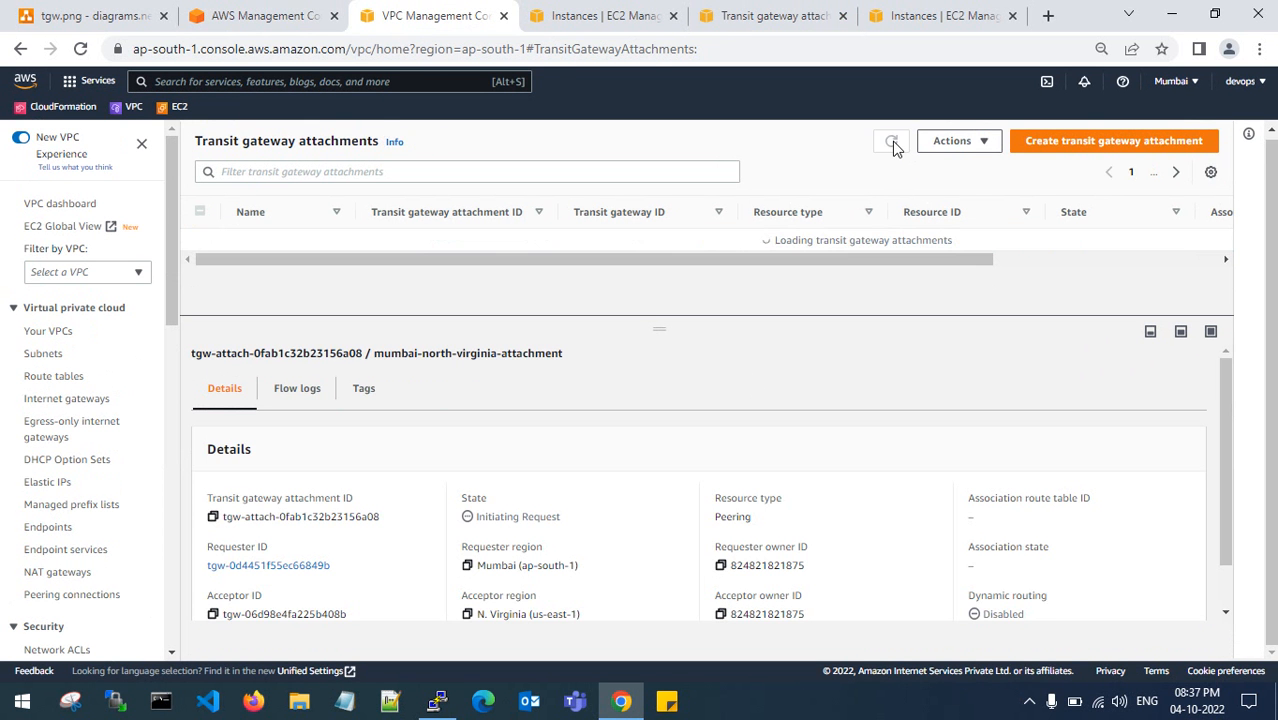
pyautogui.click(893, 143)
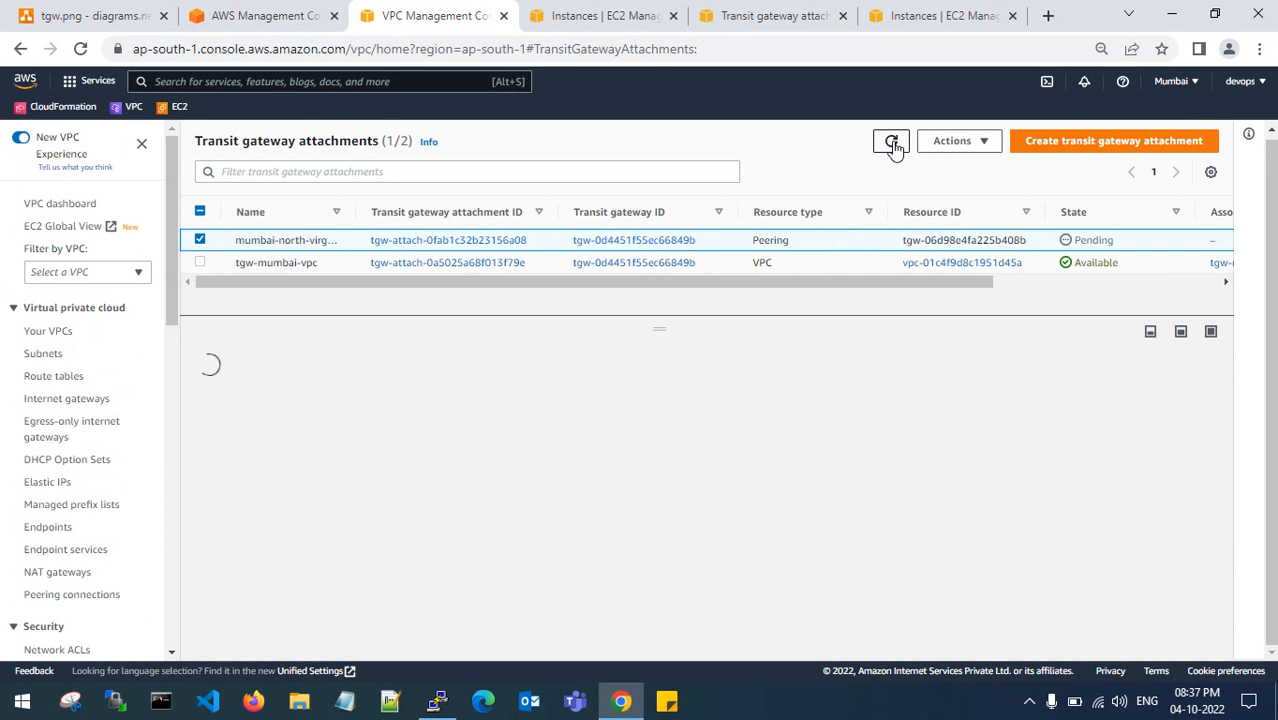
pyautogui.click(893, 145)
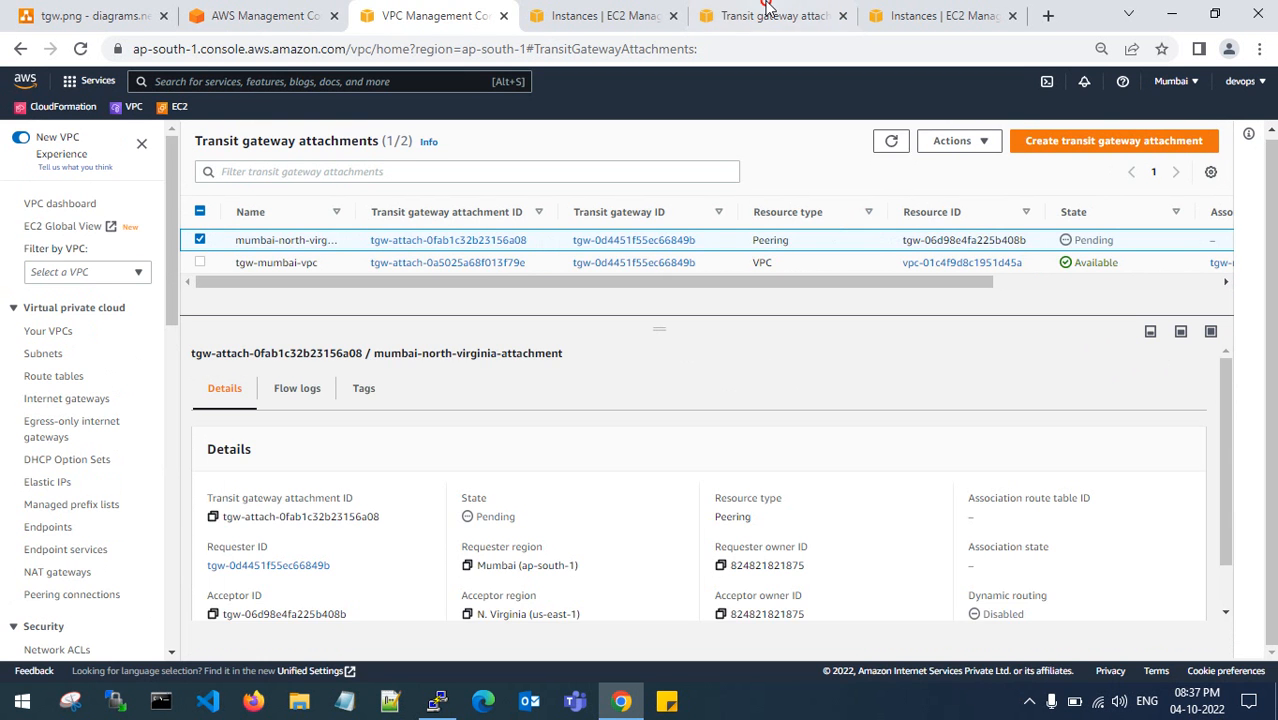
# Go back to the N. Virginia transit gateway attachments and keep refreshing the list to monitor the peering attachment's state.
pyautogui.click(765, 15)
pyautogui.click(912, 137)
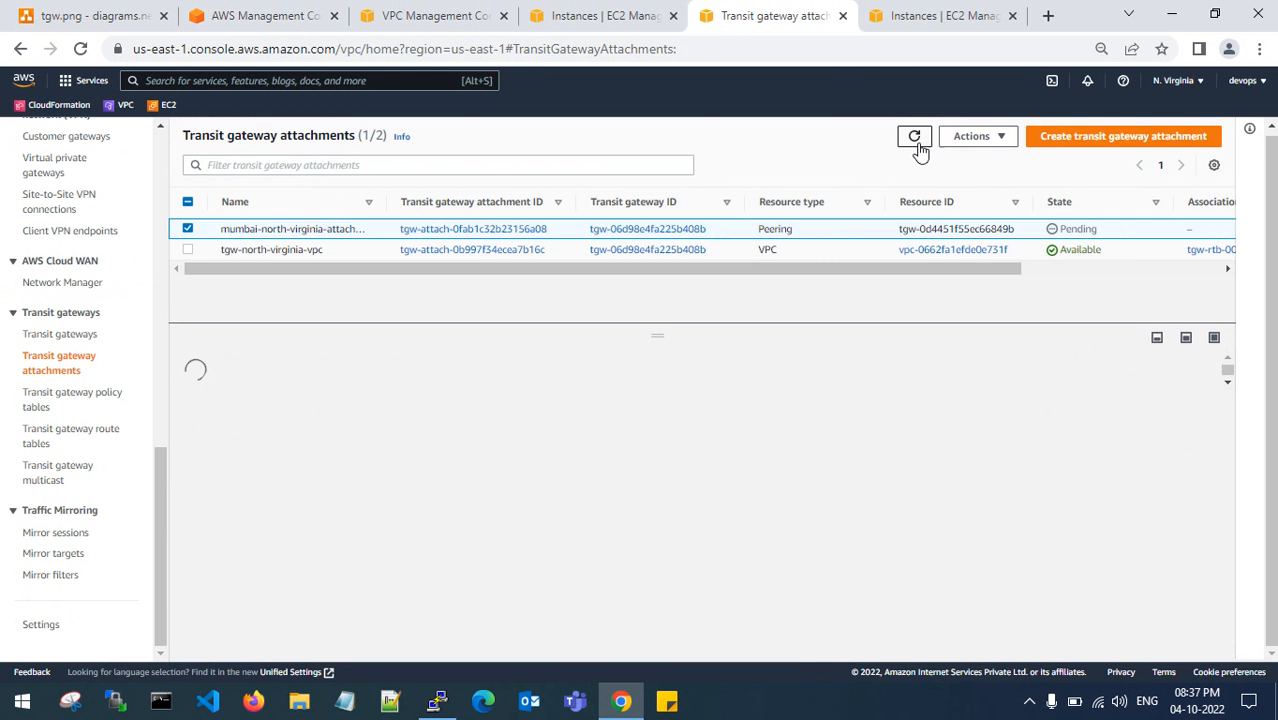
pyautogui.click(917, 138)
pyautogui.click(915, 138)
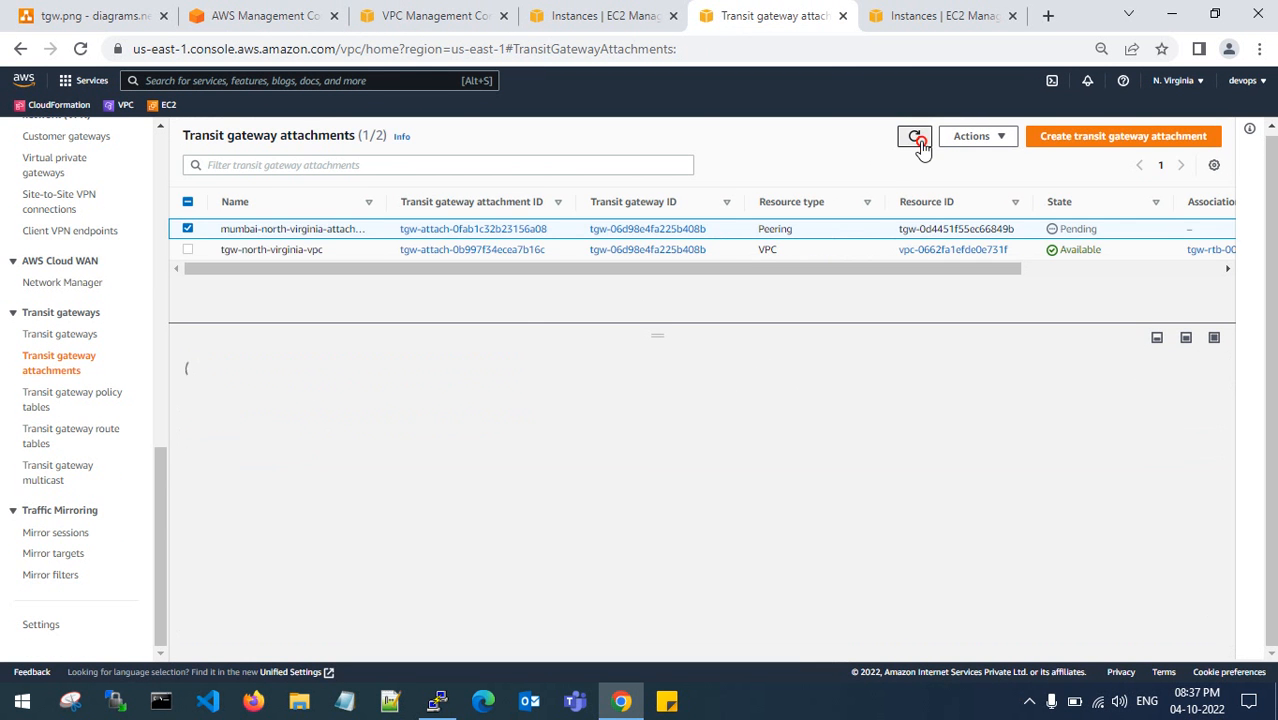
pyautogui.click(918, 140)
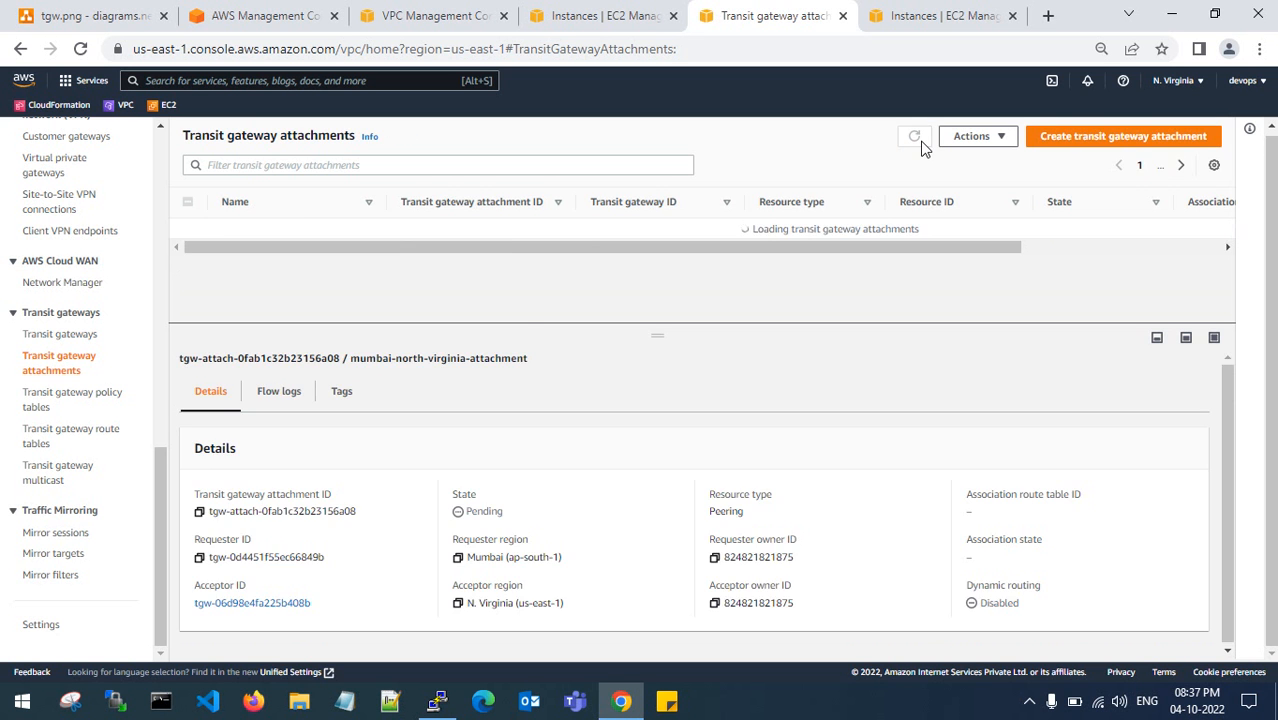
pyautogui.click(918, 140)
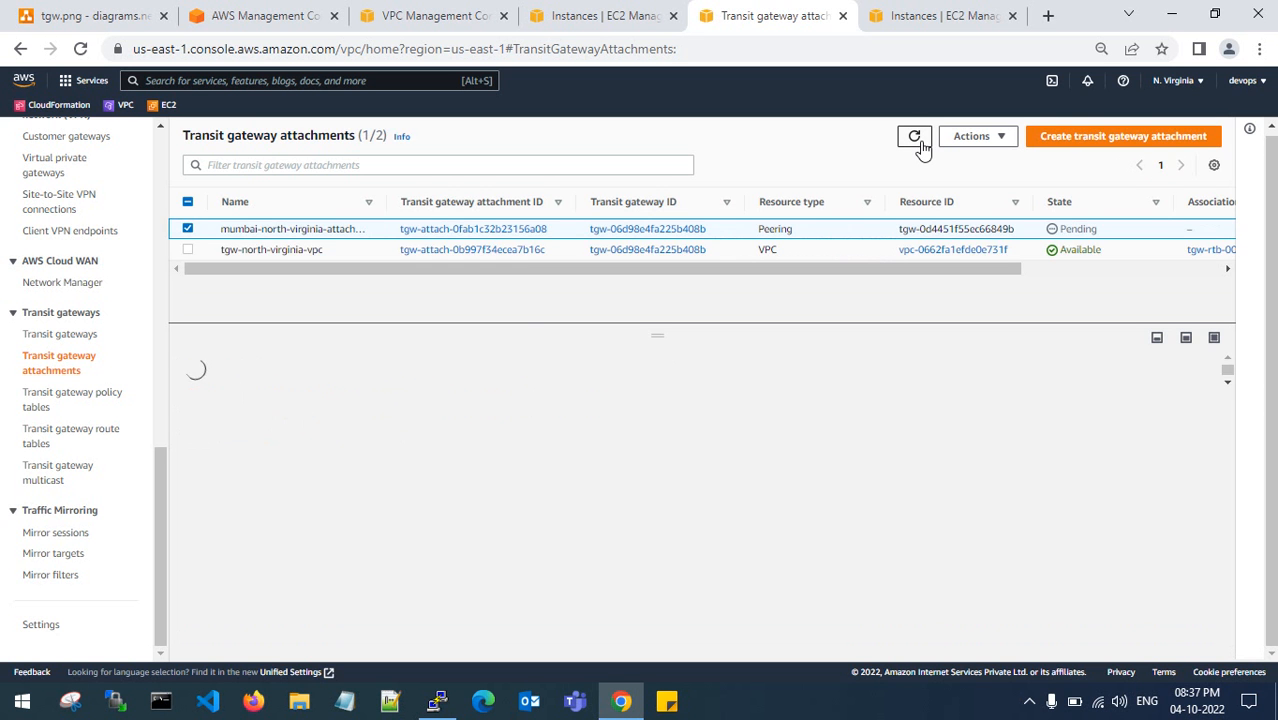
pyautogui.click(917, 139)
pyautogui.click(913, 141)
pyautogui.click(913, 141)
pyautogui.click(914, 142)
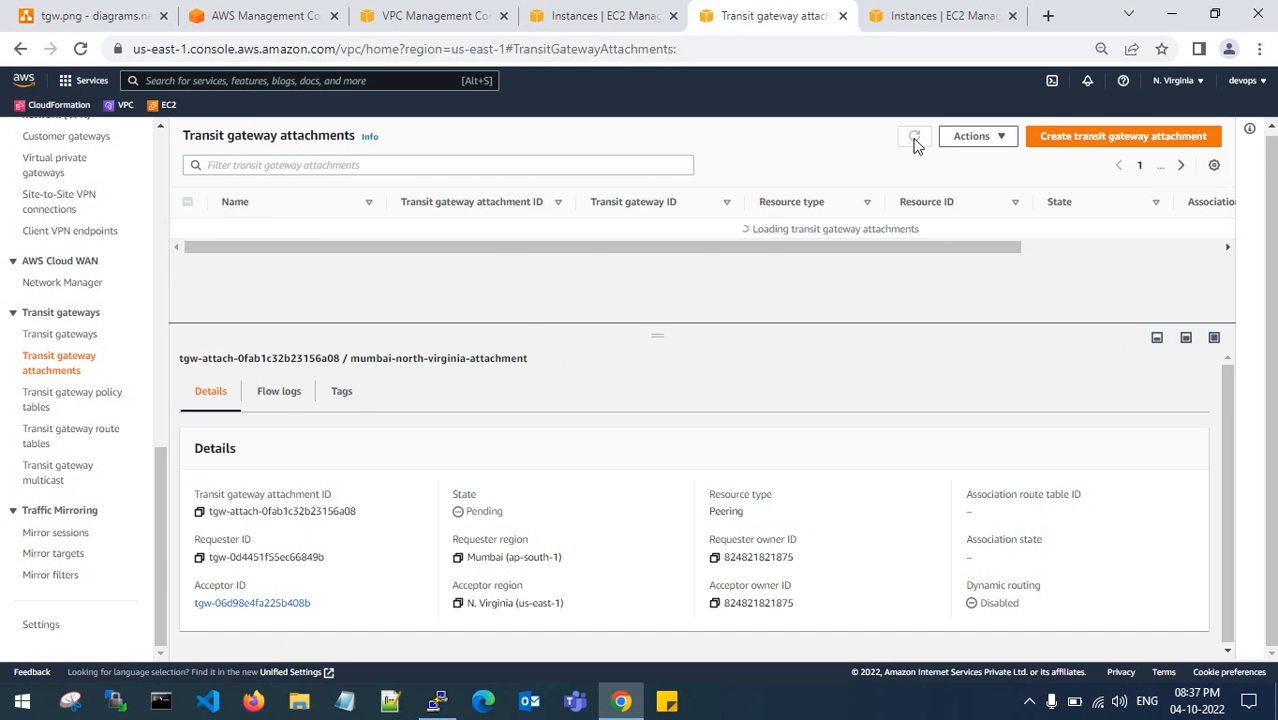
pyautogui.click(915, 140)
pyautogui.click(915, 140)
pyautogui.click(915, 140)
pyautogui.click(915, 140)
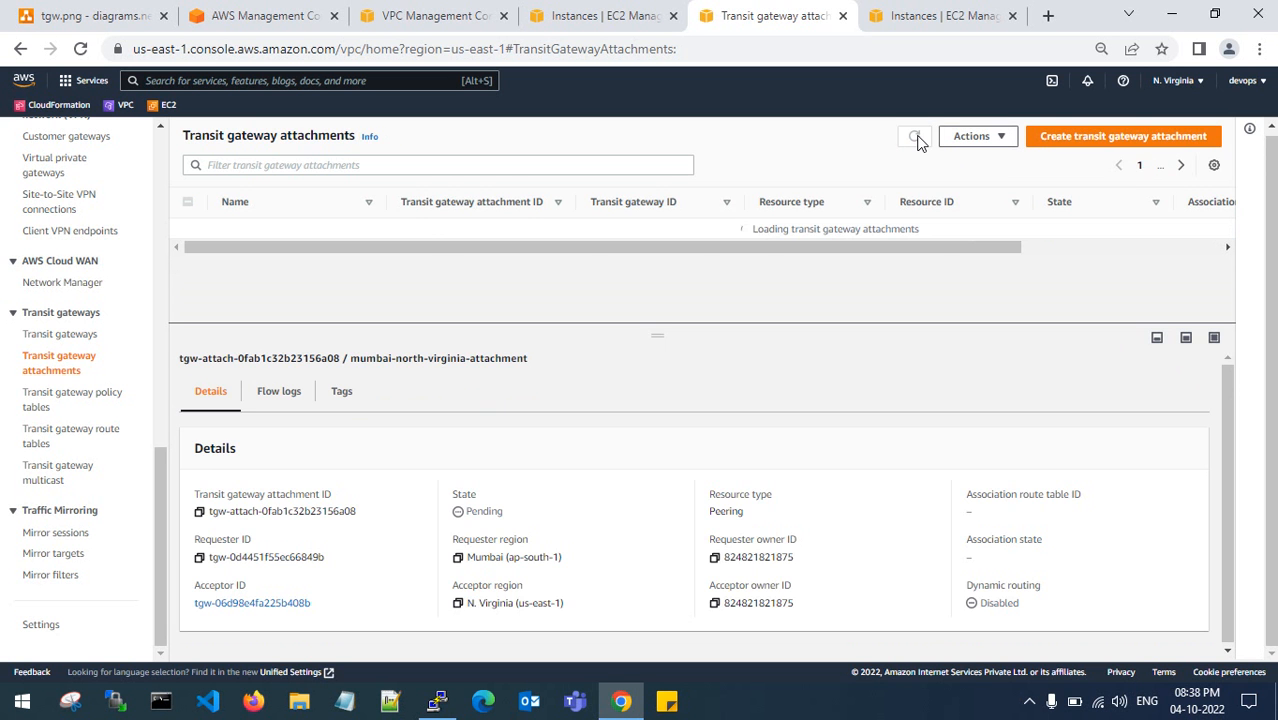
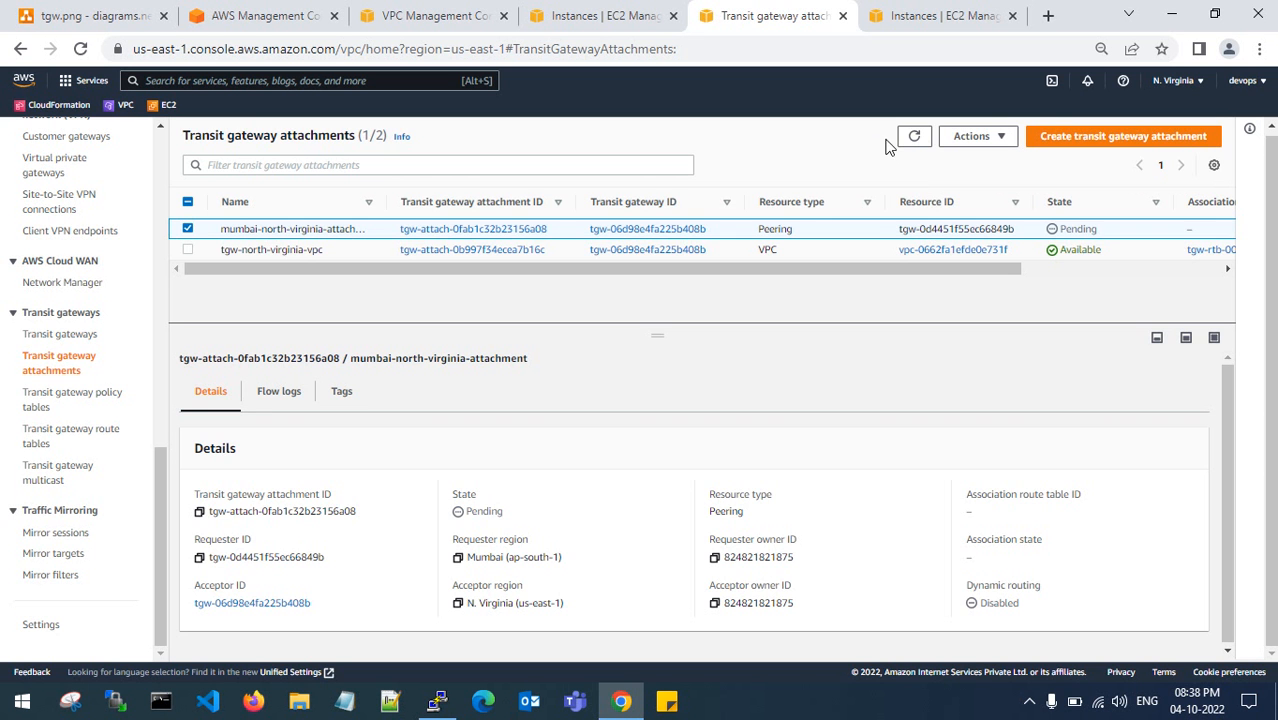
pyautogui.click(910, 141)
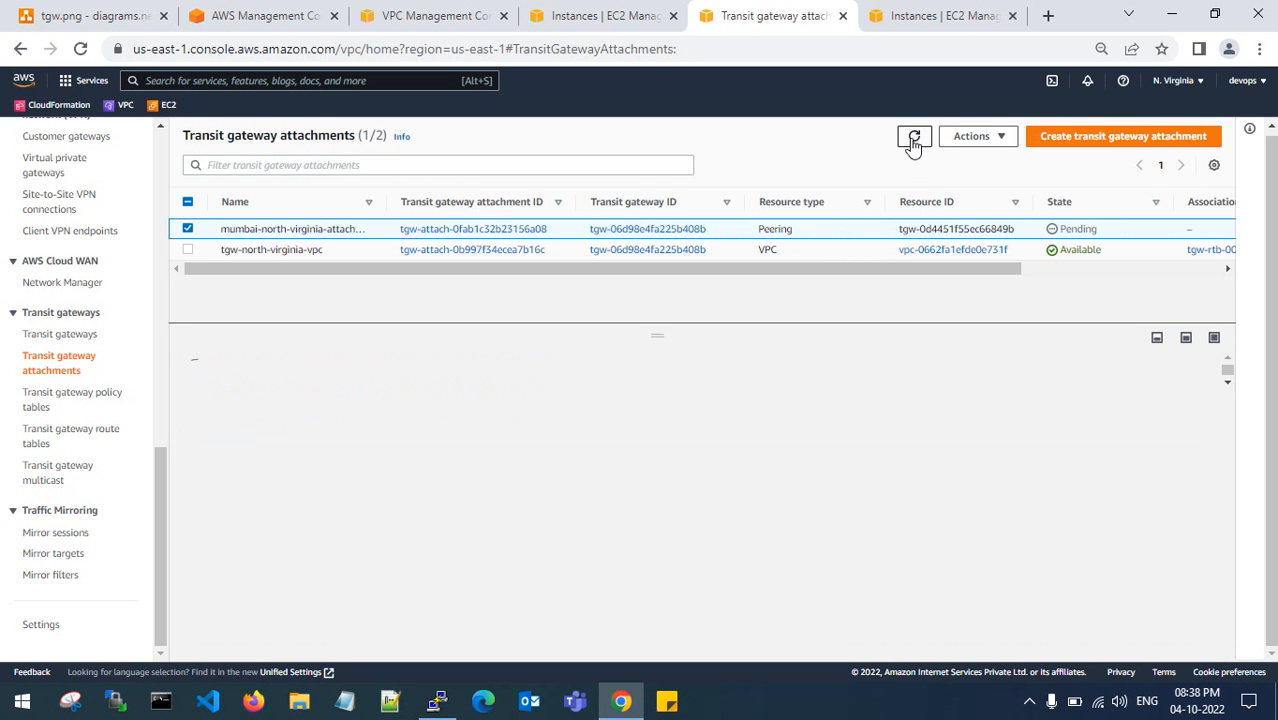
pyautogui.click(912, 142)
# Recheck the state of mumbai-north-virginia-attachment by refreshing the attachments in Mumbai and again in N. Virginia.
pyautogui.click(410, 15)
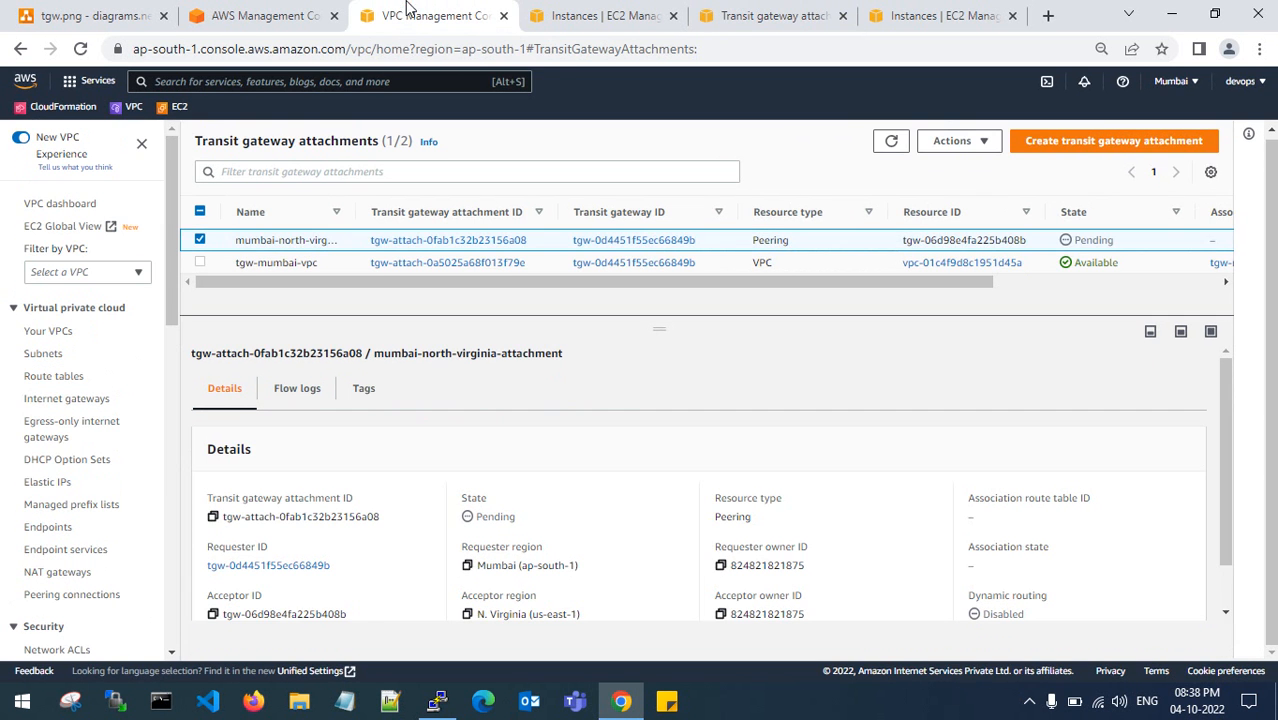
pyautogui.click(891, 141)
pyautogui.click(893, 143)
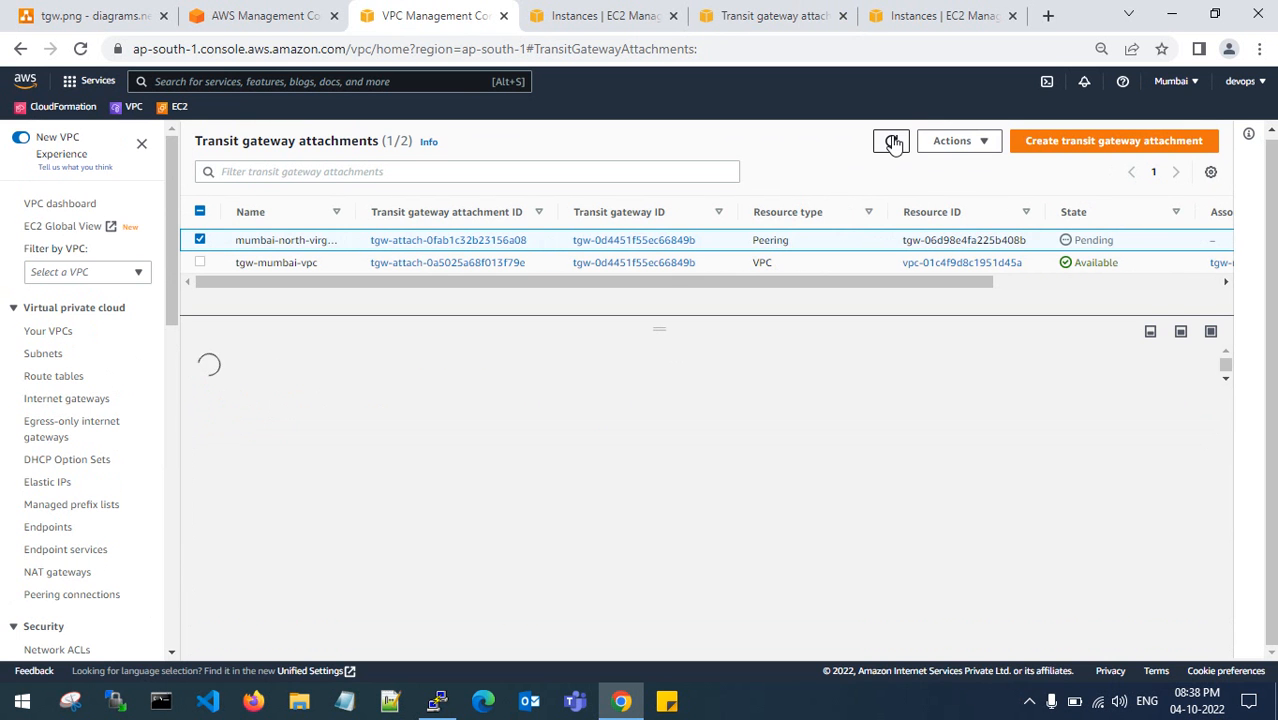
pyautogui.click(772, 15)
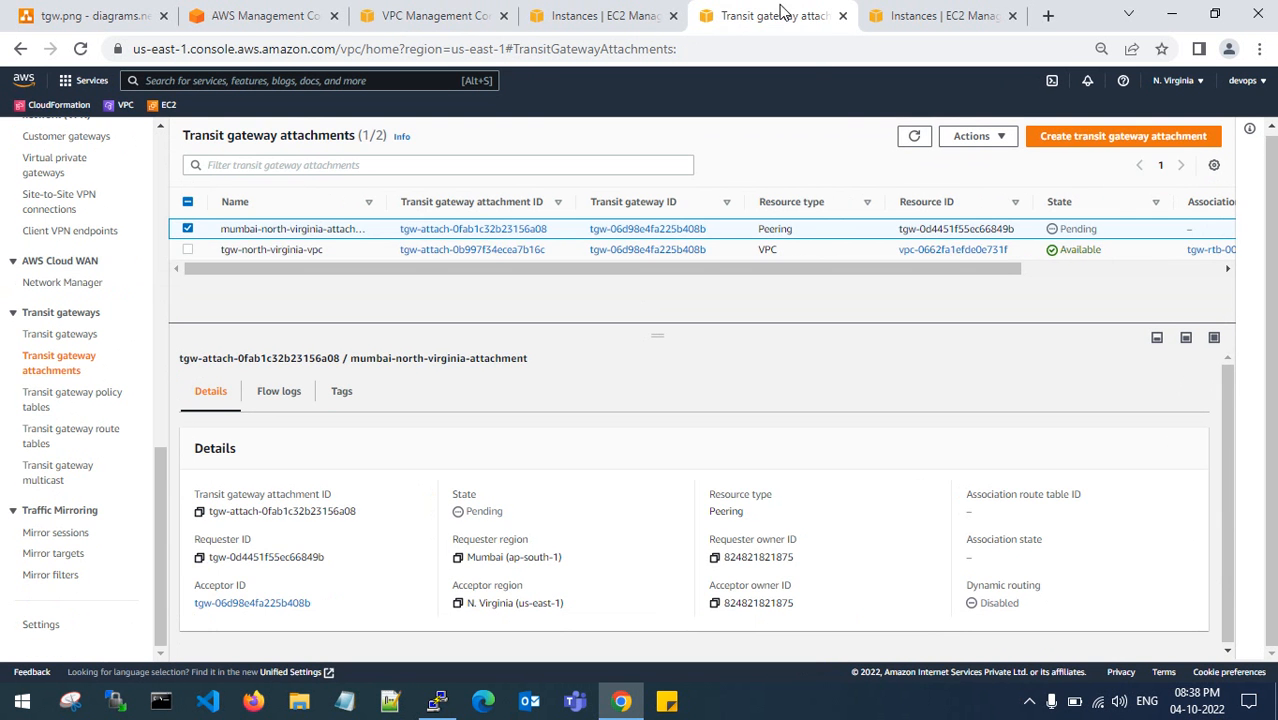
pyautogui.click(914, 139)
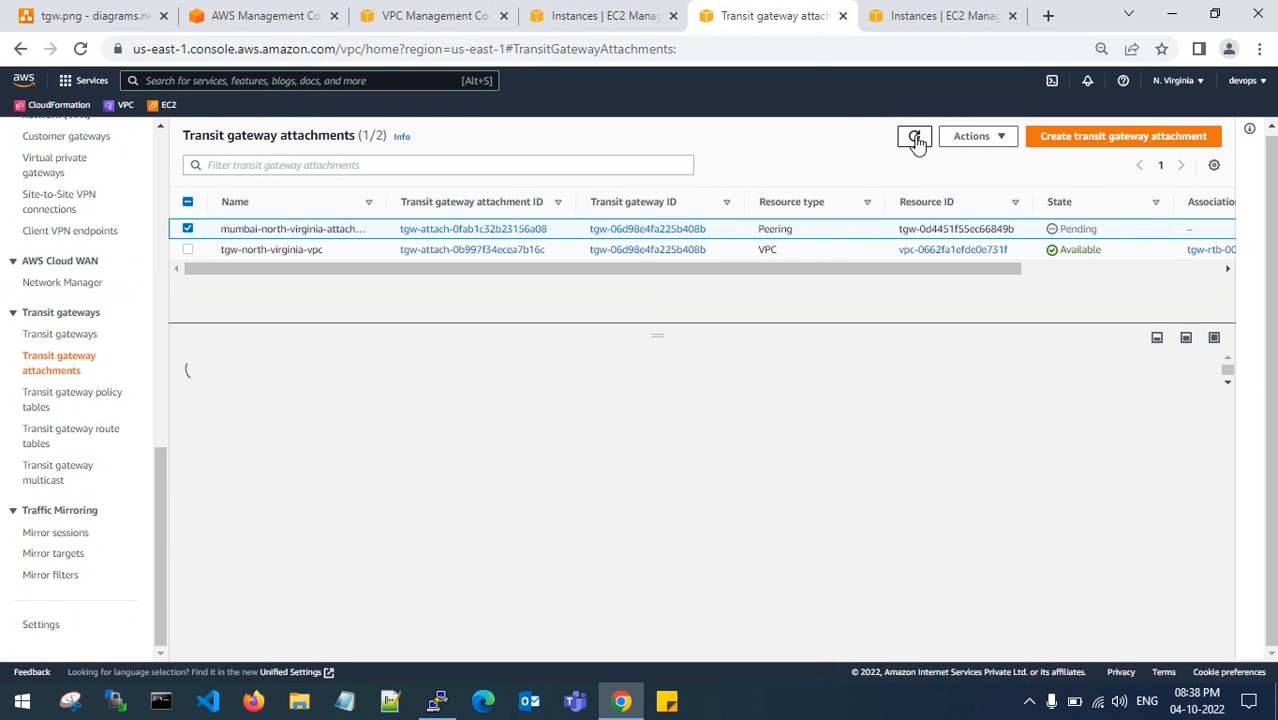
# Reload the N. Virginia attachments page and check the state and association columns of mumbai-north-virginia-attachment.
pyautogui.click(81, 50)
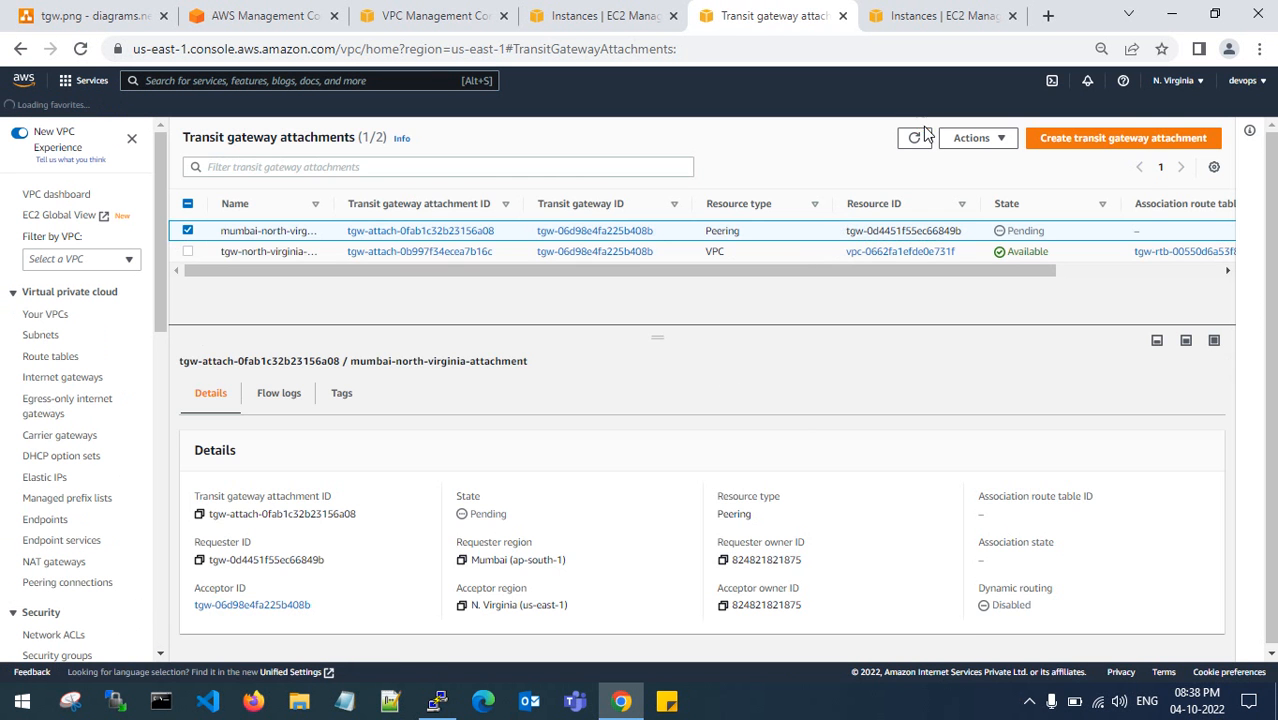
pyautogui.click(914, 140)
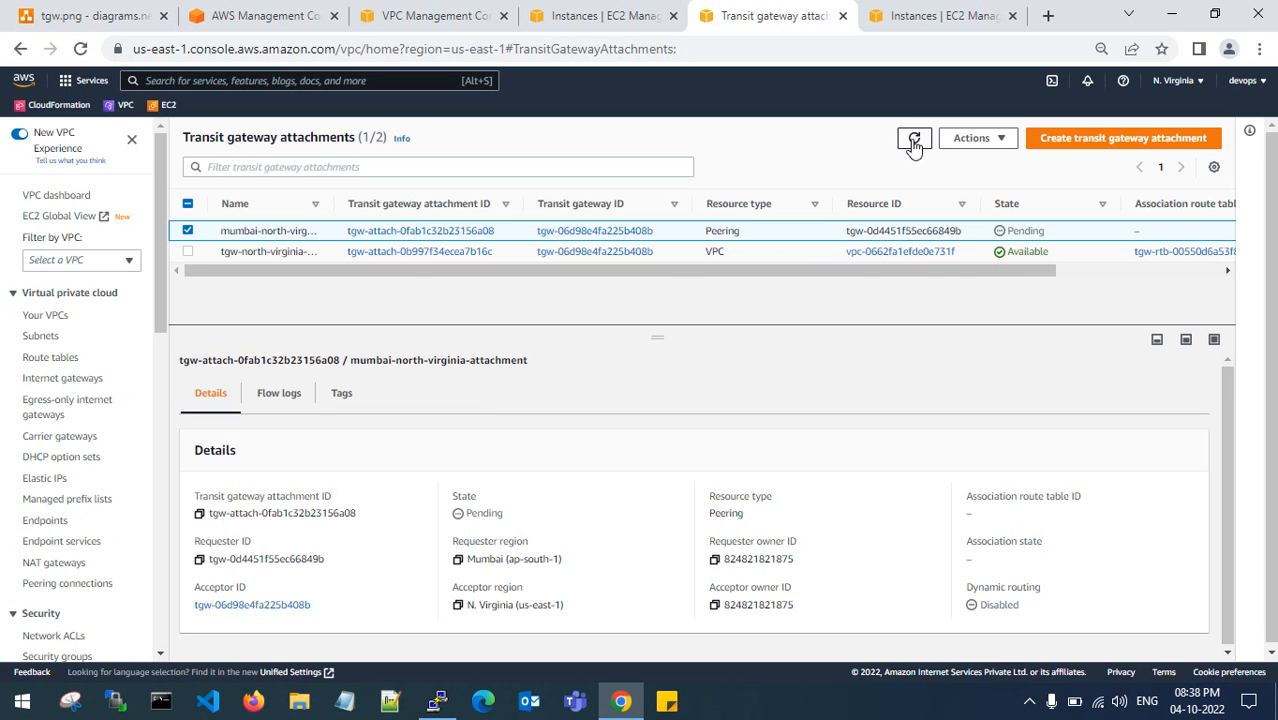
pyautogui.moveTo(667, 271); pyautogui.dragTo(870, 272)
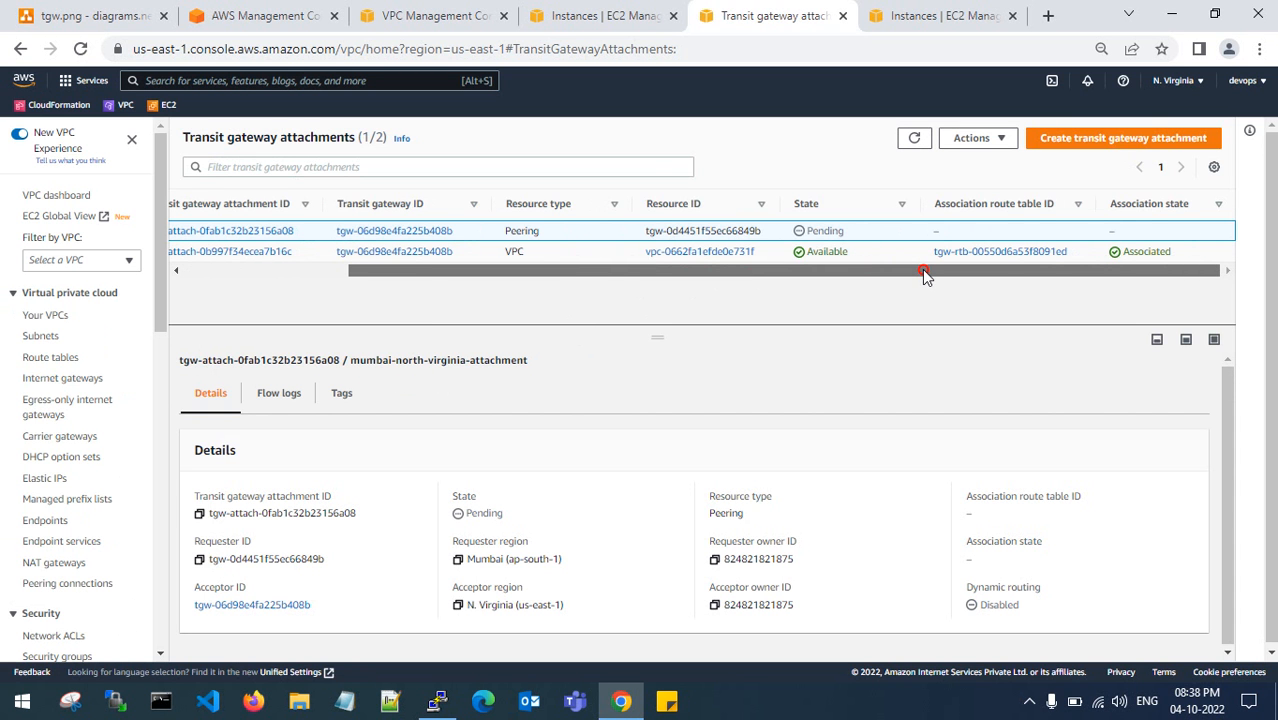
pyautogui.moveTo(922, 269); pyautogui.dragTo(570, 277)
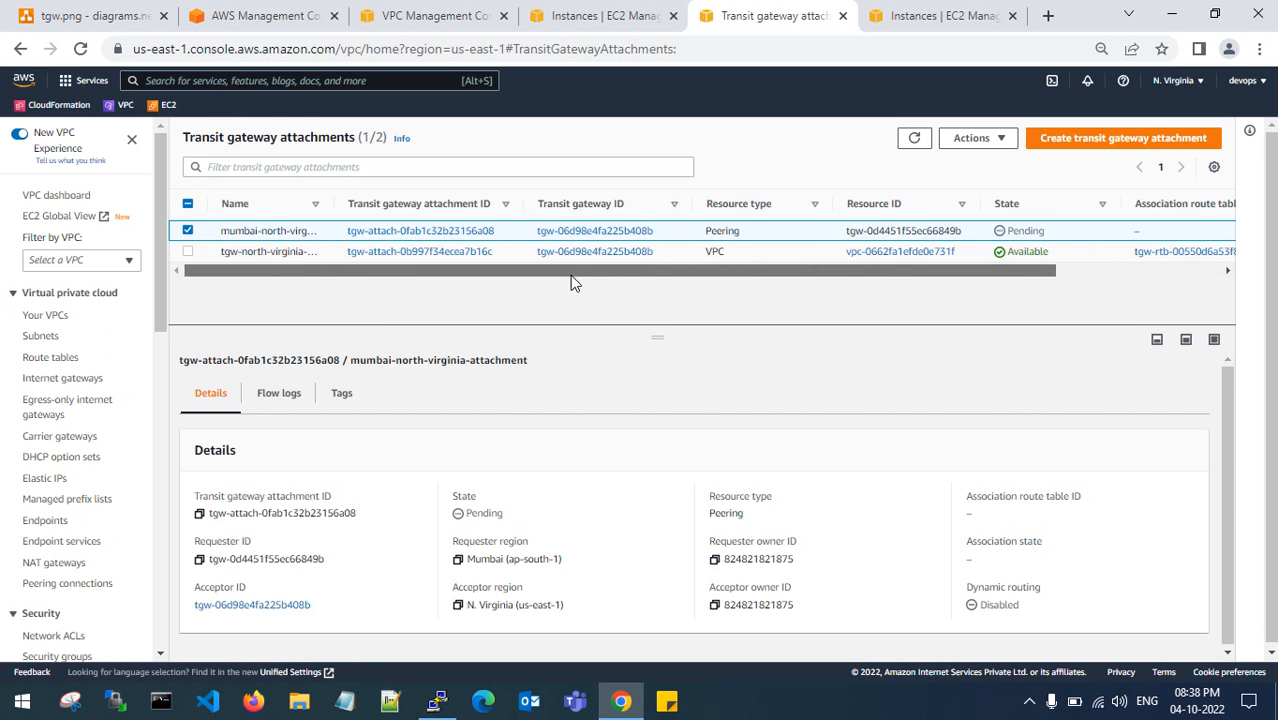
pyautogui.click(912, 142)
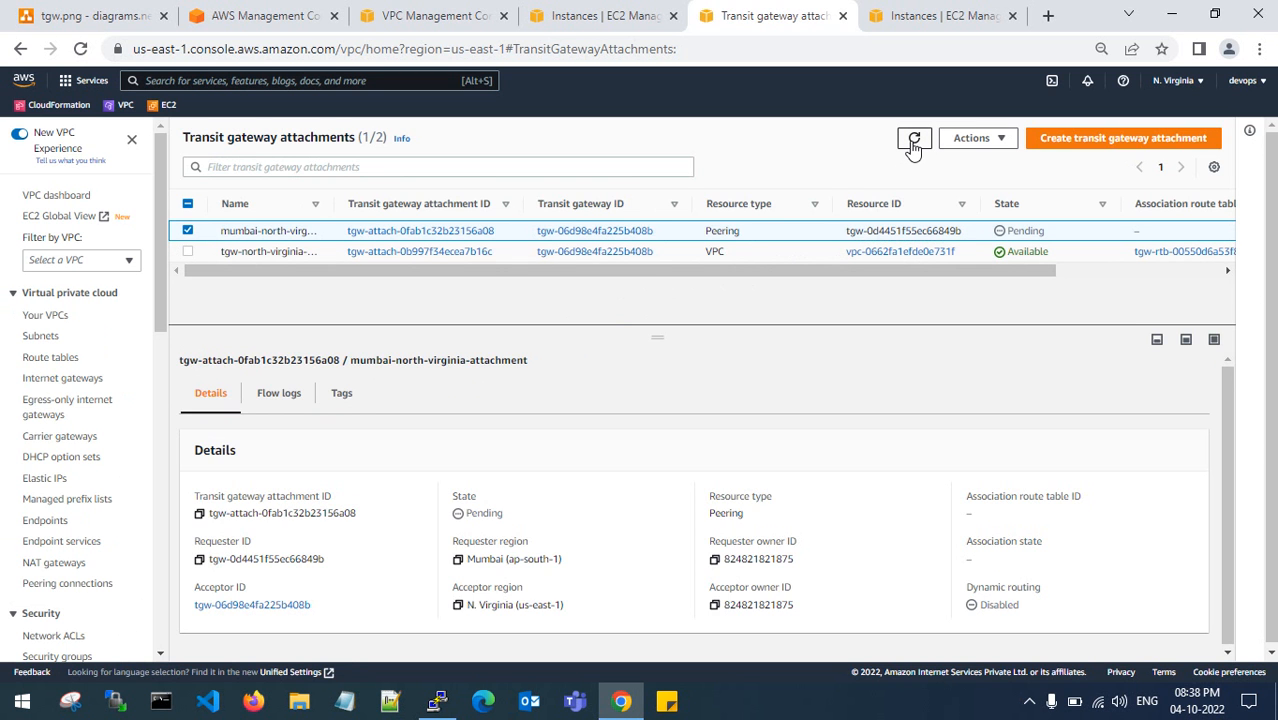
# Refresh the Mumbai transit gateway attachments and widen the Name column to check the peering attachment's full name and state.
pyautogui.click(437, 15)
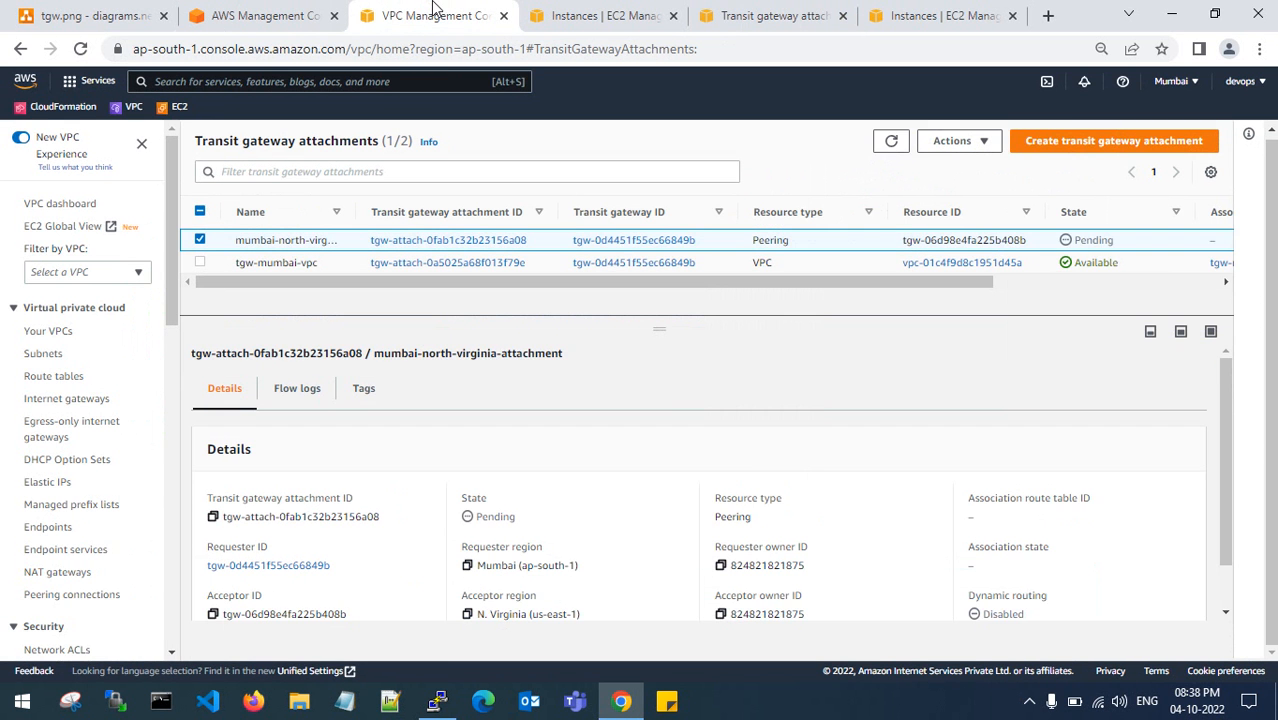
pyautogui.click(886, 145)
pyautogui.click(891, 146)
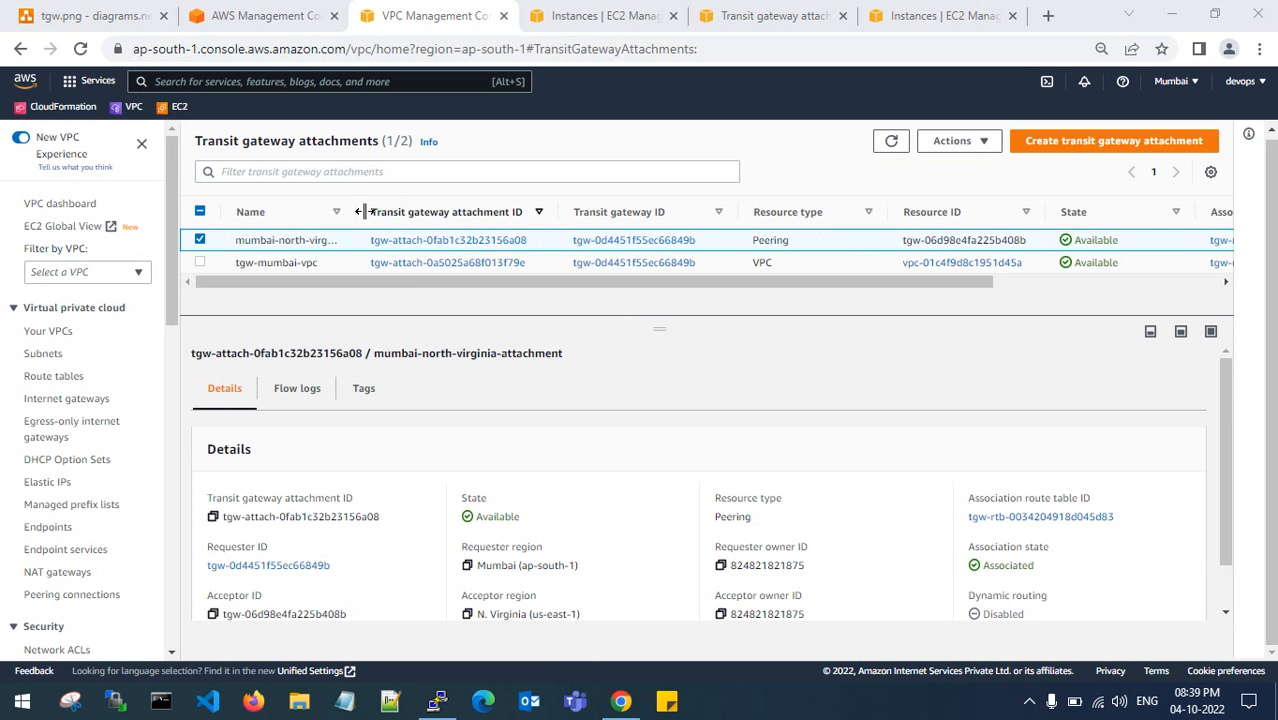
pyautogui.moveTo(358, 211); pyautogui.dragTo(428, 209)
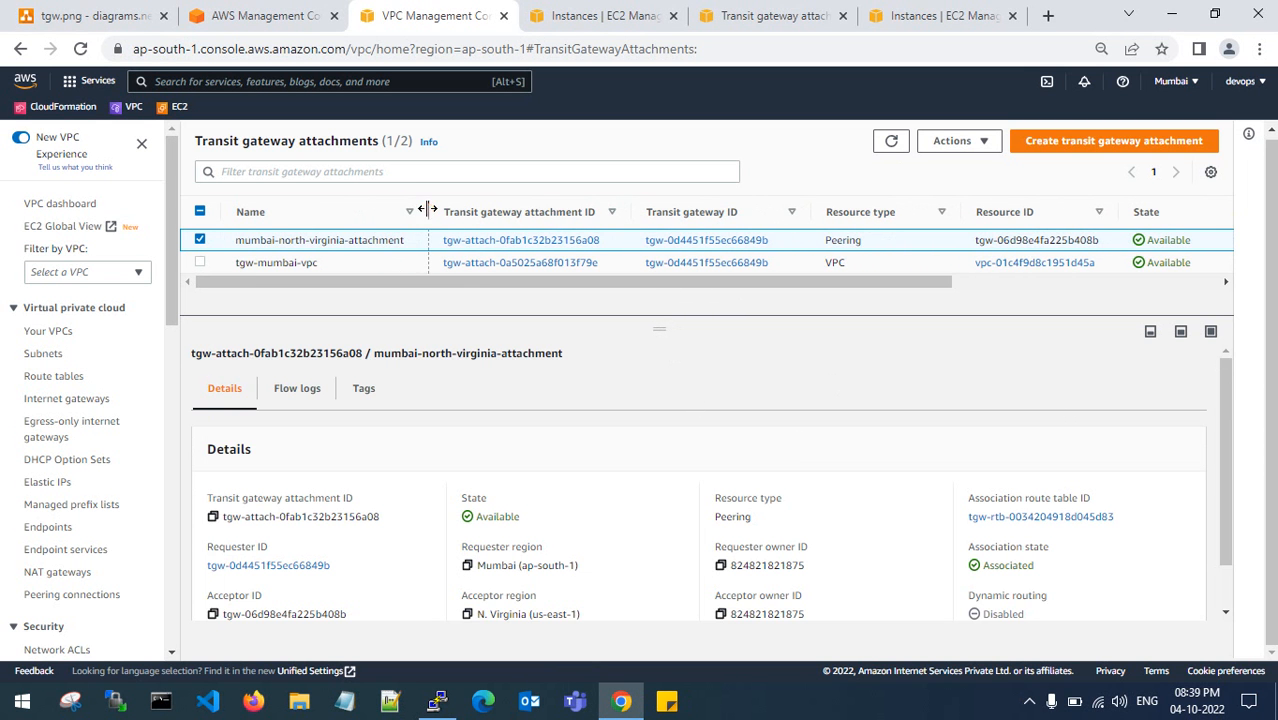
pyautogui.moveTo(934, 282); pyautogui.dragTo(857, 291)
# Review the transit gateways in the architecture diagram and verify the peering attachment's state in N. Virginia and in Mumbai.
pyautogui.click(105, 14)
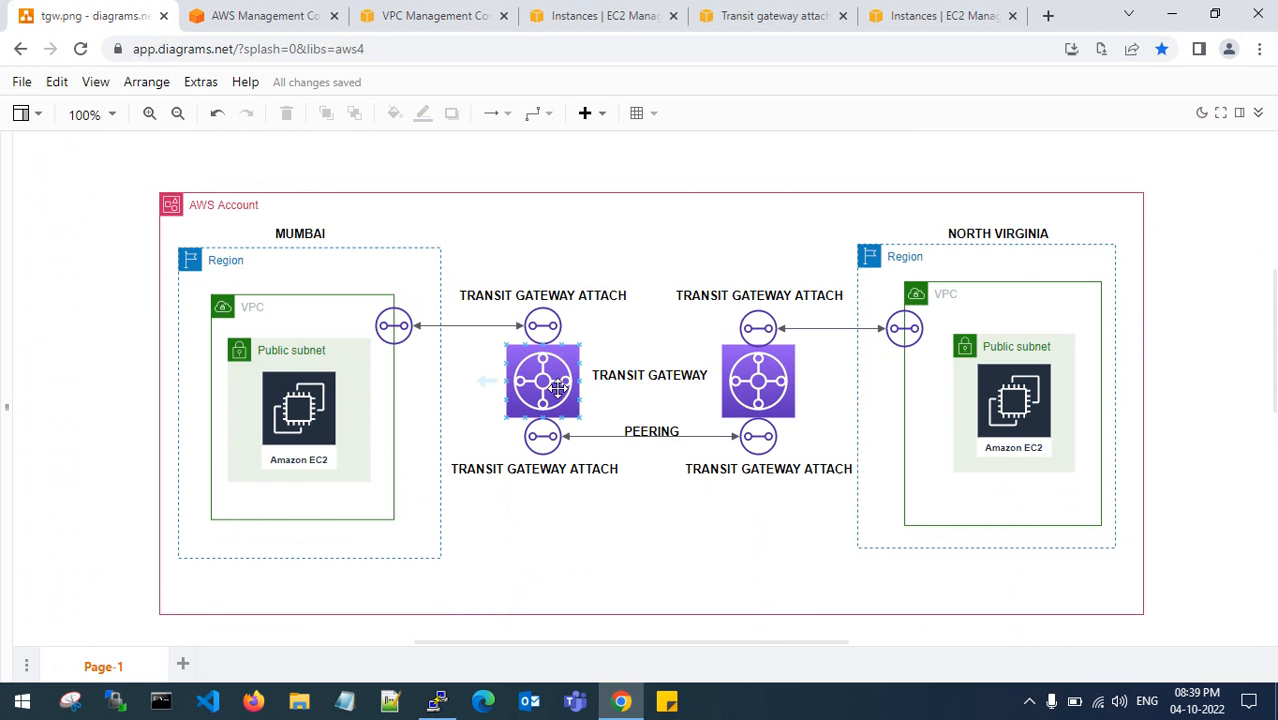
pyautogui.click(775, 15)
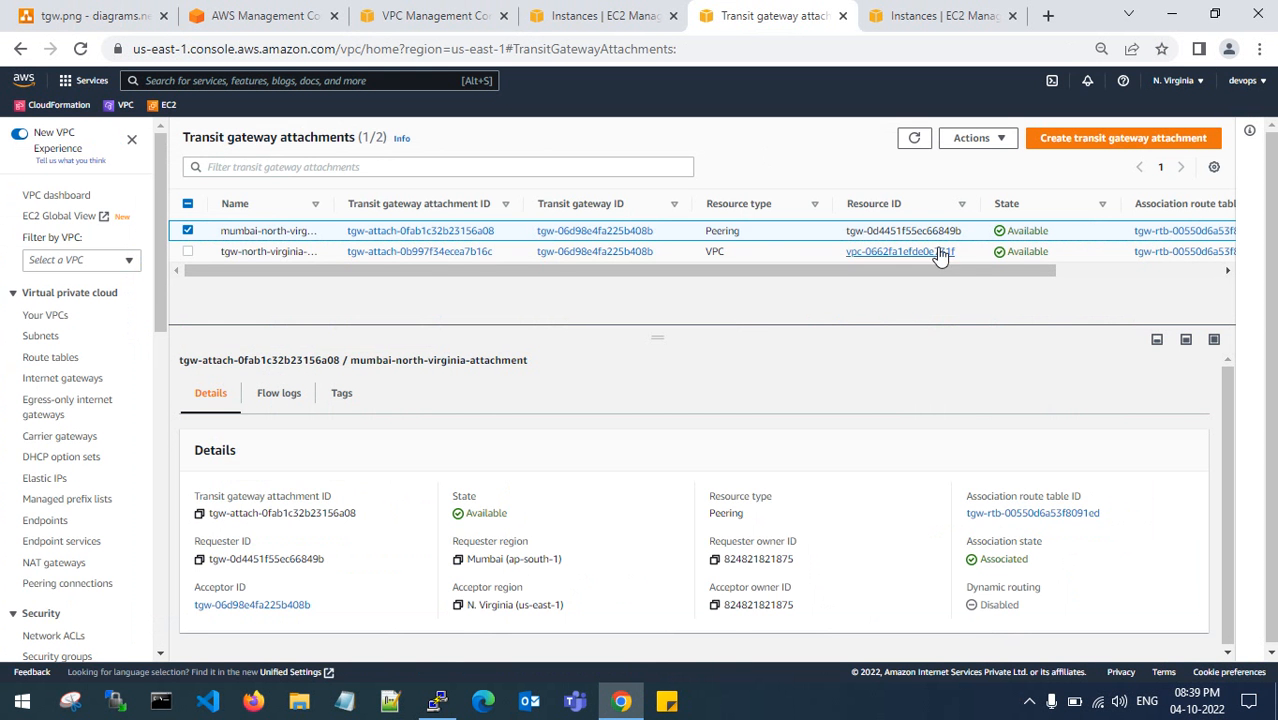
pyautogui.click(914, 138)
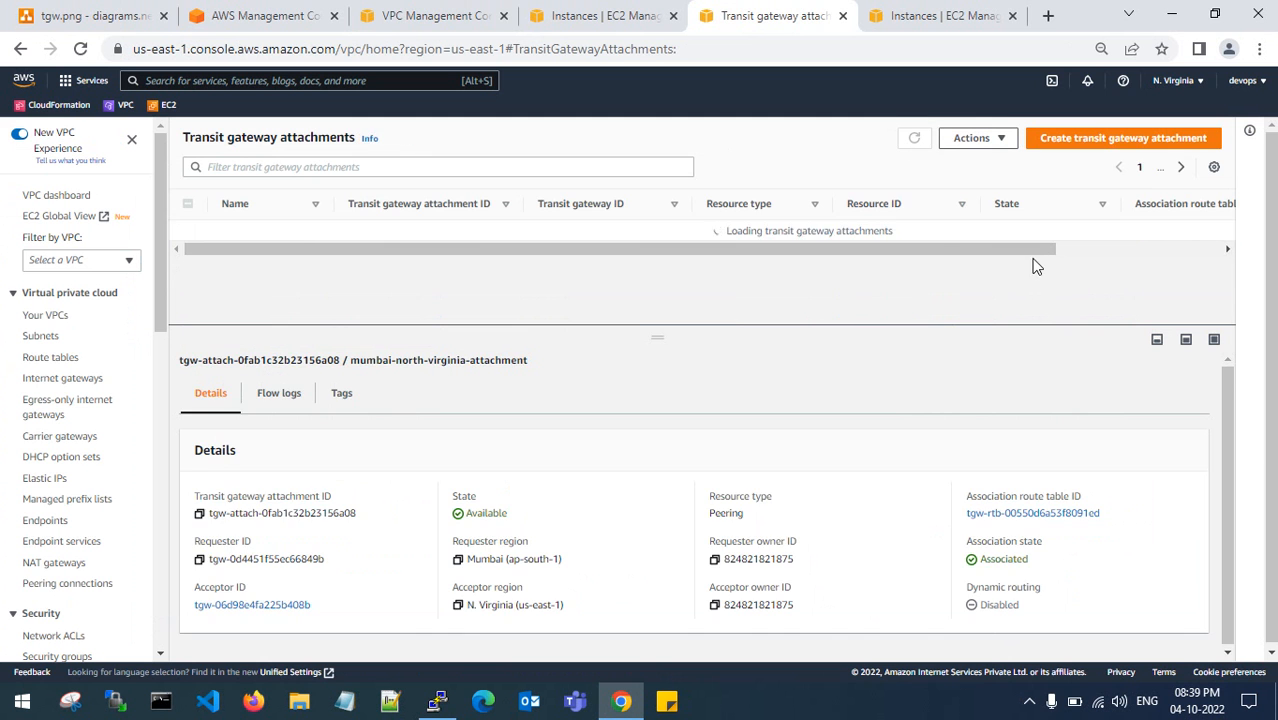
pyautogui.moveTo(1048, 231); pyautogui.dragTo(1020, 231)
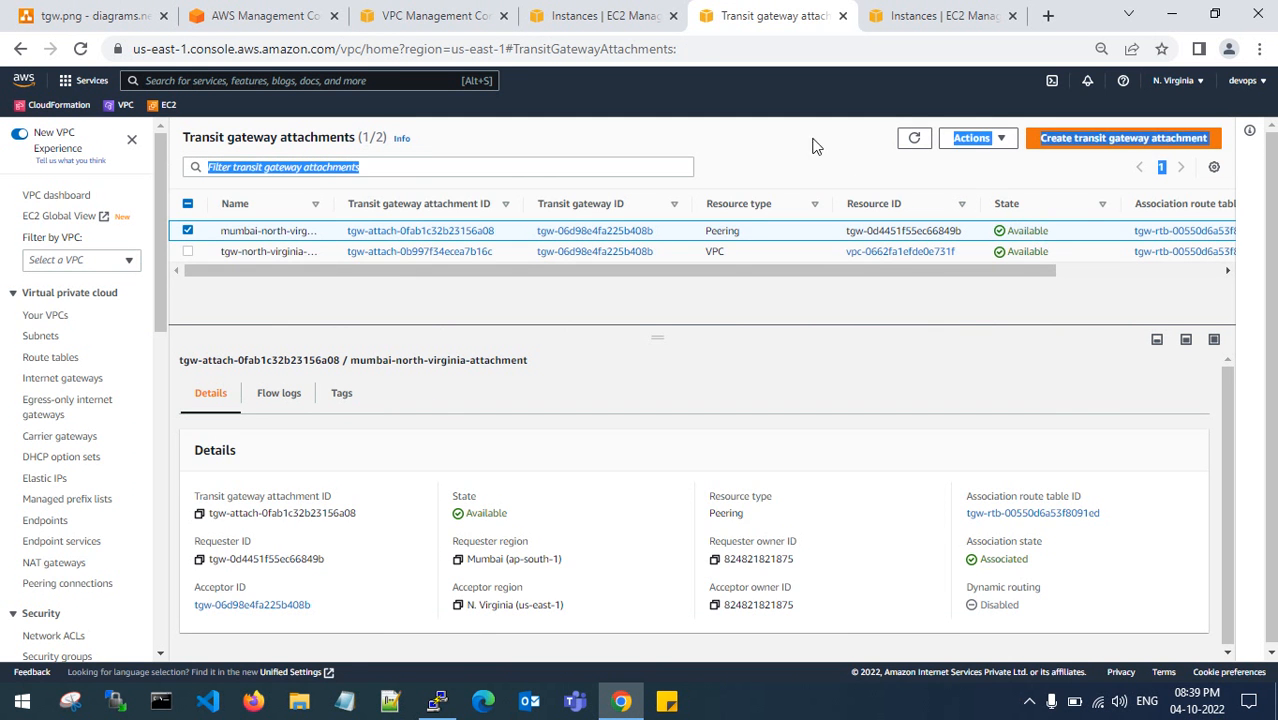
pyautogui.click(450, 12)
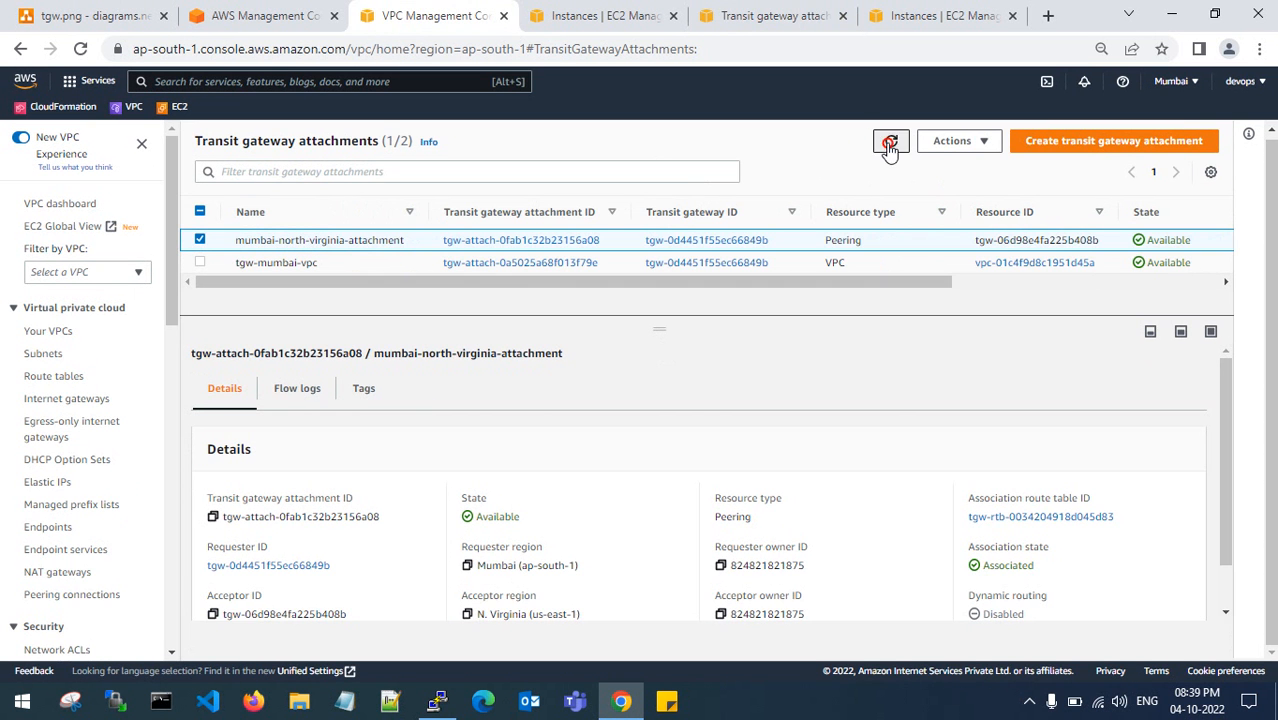
pyautogui.click(891, 141)
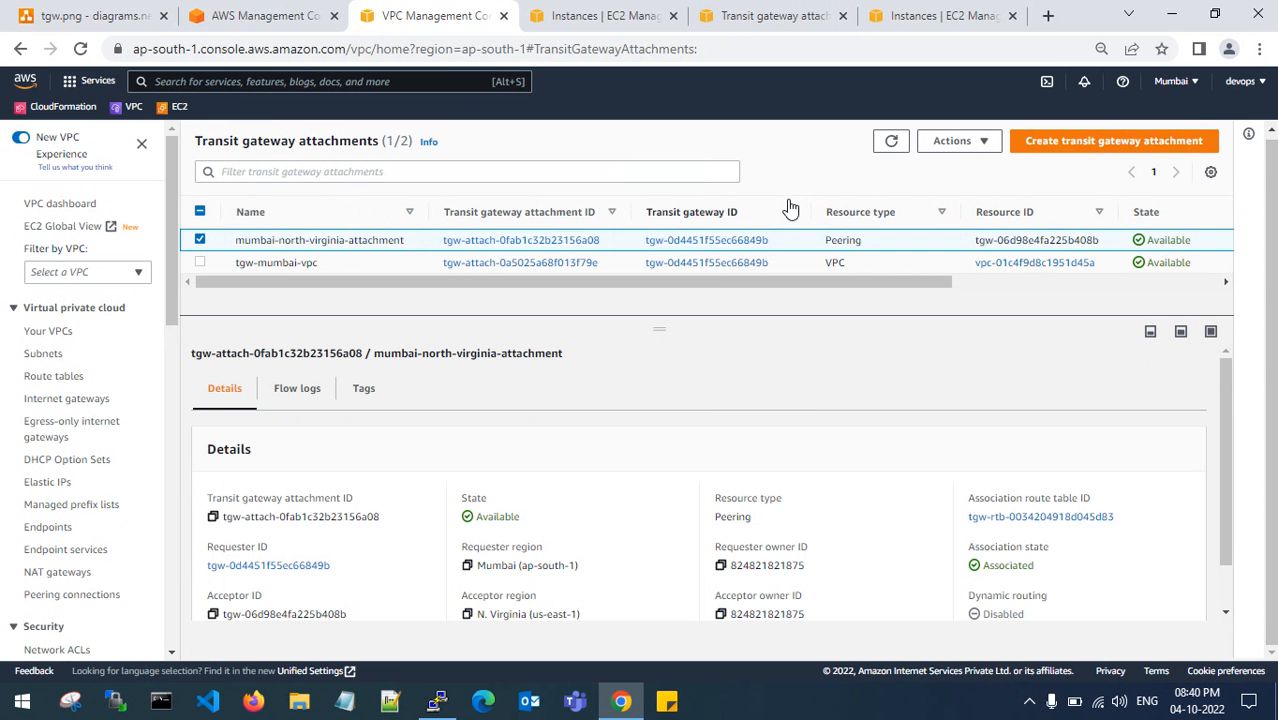
# Switch to PuTTY, duplicate the Mumbai server's session and log in as ec2-user.
pyautogui.click(437, 701)
pyautogui.rightClick(526, 134)
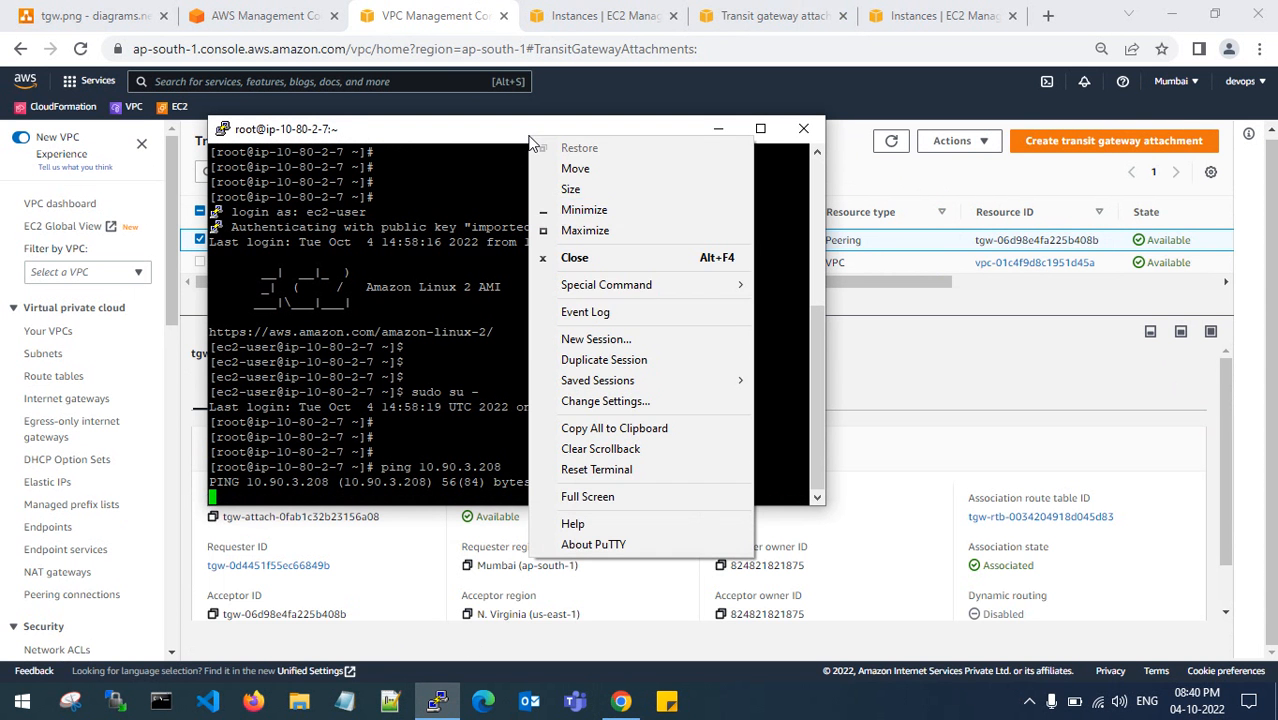
pyautogui.click(607, 359)
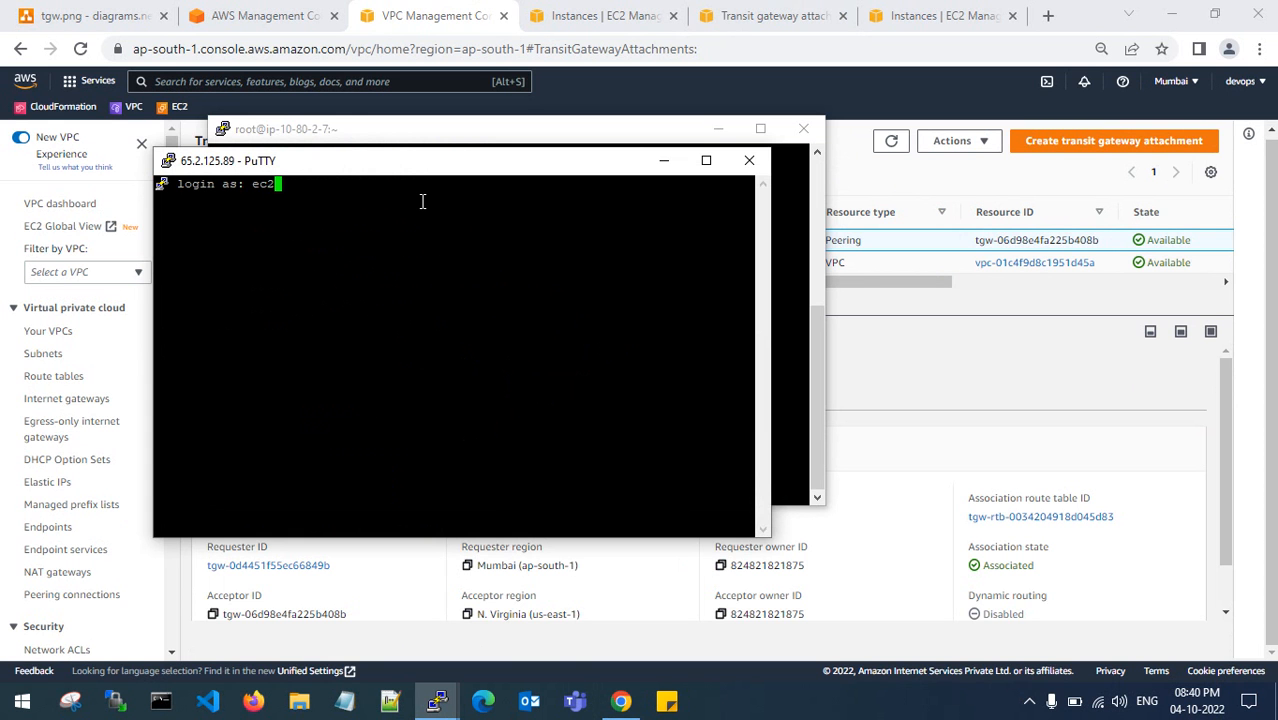
pyautogui.write('ec2-user')
pyautogui.press('Return')
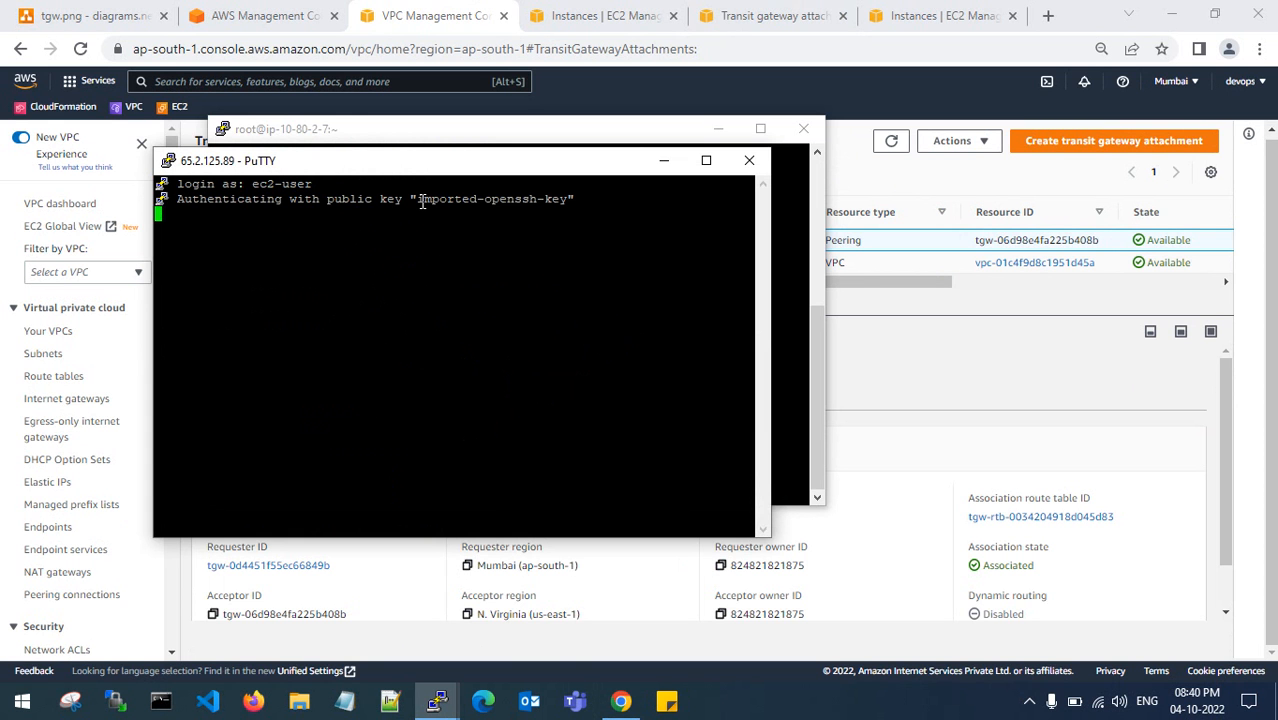
pyautogui.press('Return')
pyautogui.press('Return')
# Switch to the root user in the new session with sudo su -.
pyautogui.write('sudo ')
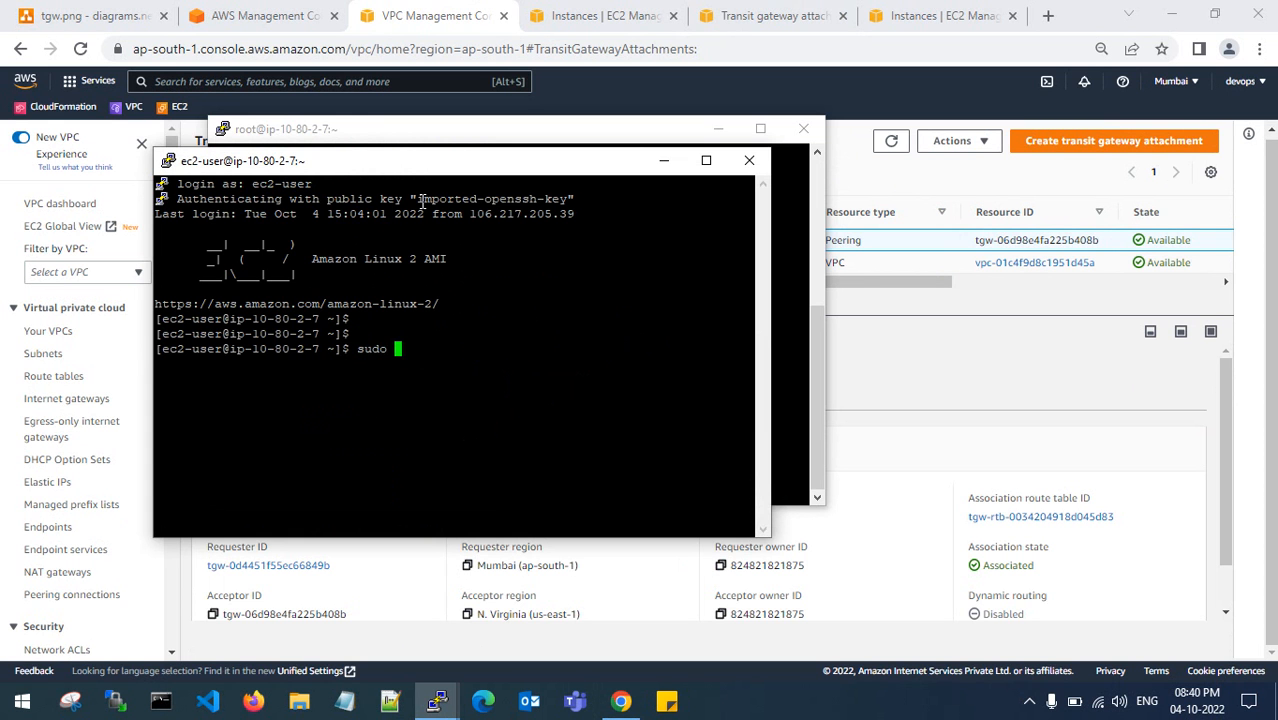
pyautogui.write('su -')
pyautogui.press('Return')
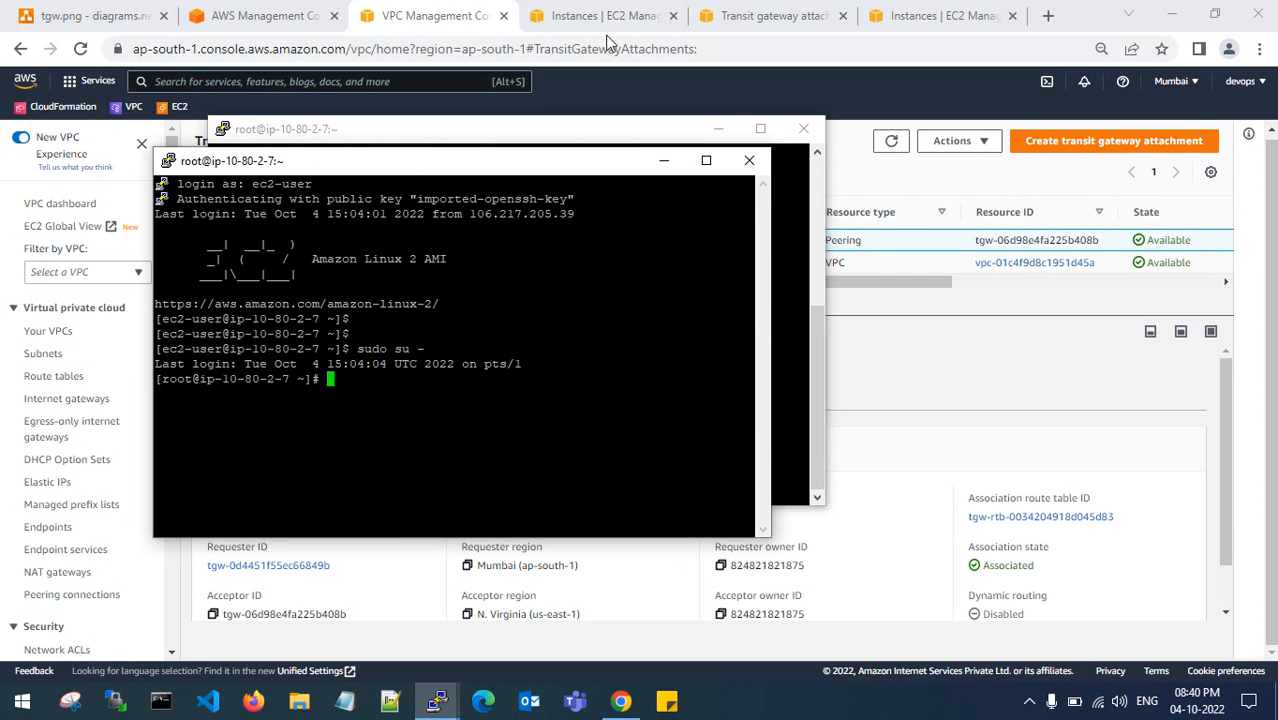
# Switch to the N. Virginia EC2 instances in the browser and copy north-virginia-server's private IPv4 address.
pyautogui.click(606, 16)
pyautogui.click(775, 16)
pyautogui.click(940, 16)
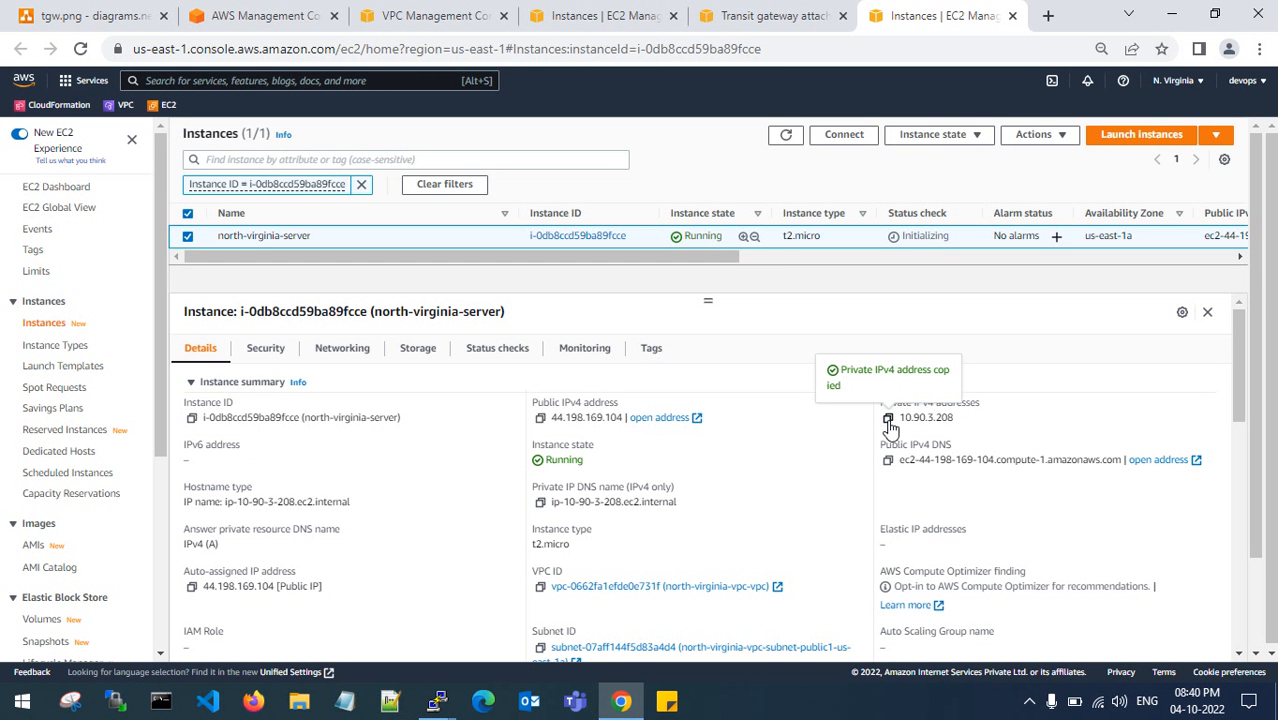
# Return to the new root session in PuTTY and ping north-virginia-server at 10.90.3.208.
pyautogui.click(435, 703)
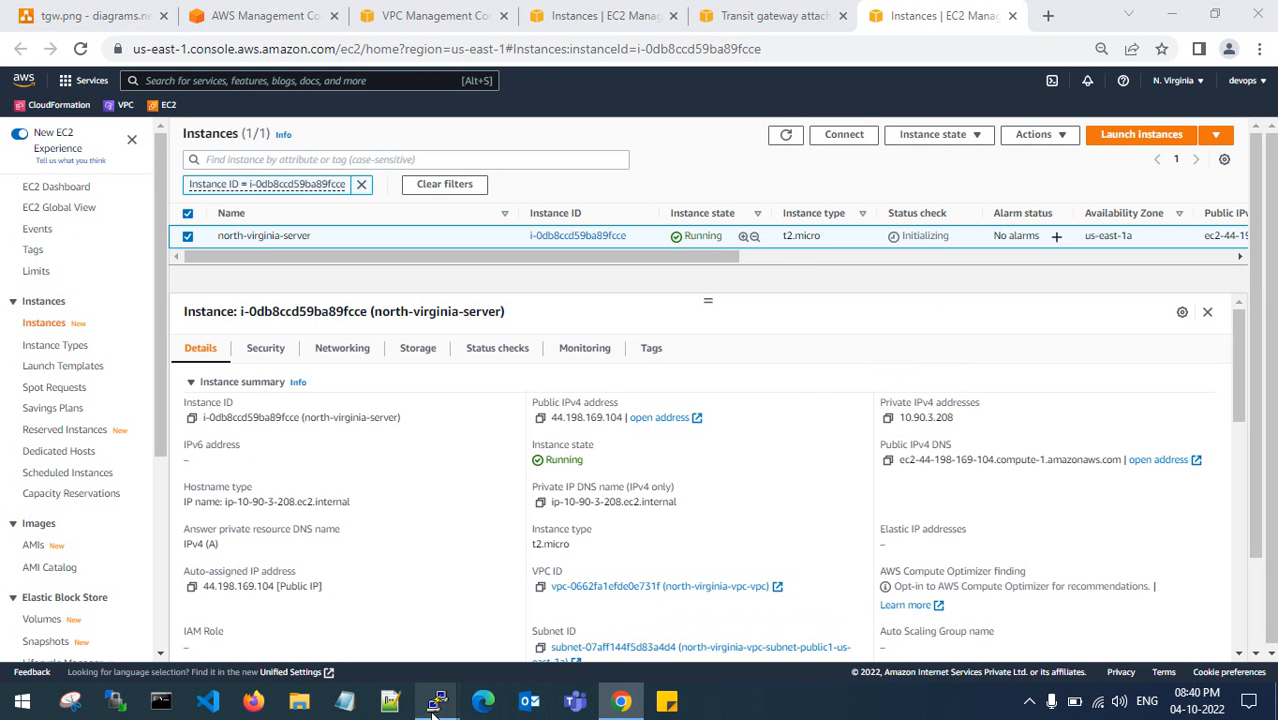
pyautogui.click(527, 610)
pyautogui.write('pin')
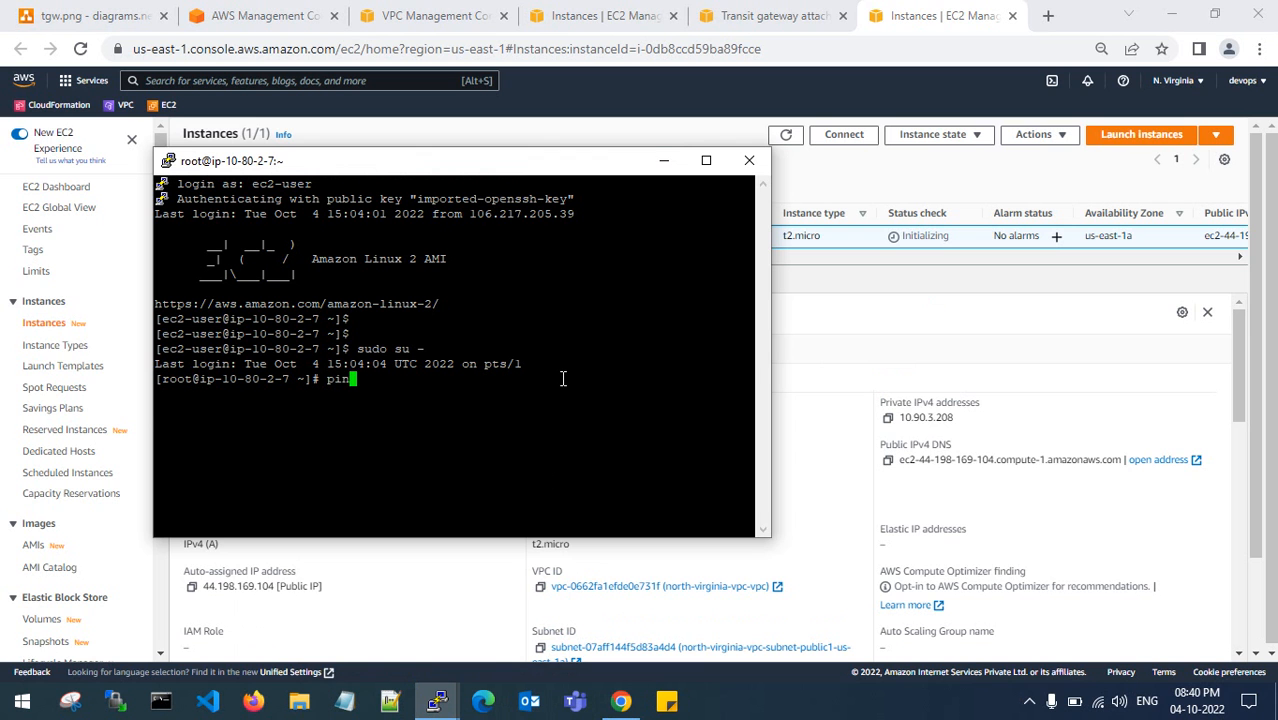
pyautogui.write('g')
pyautogui.rightClick(563, 378)
pyautogui.press('Return')
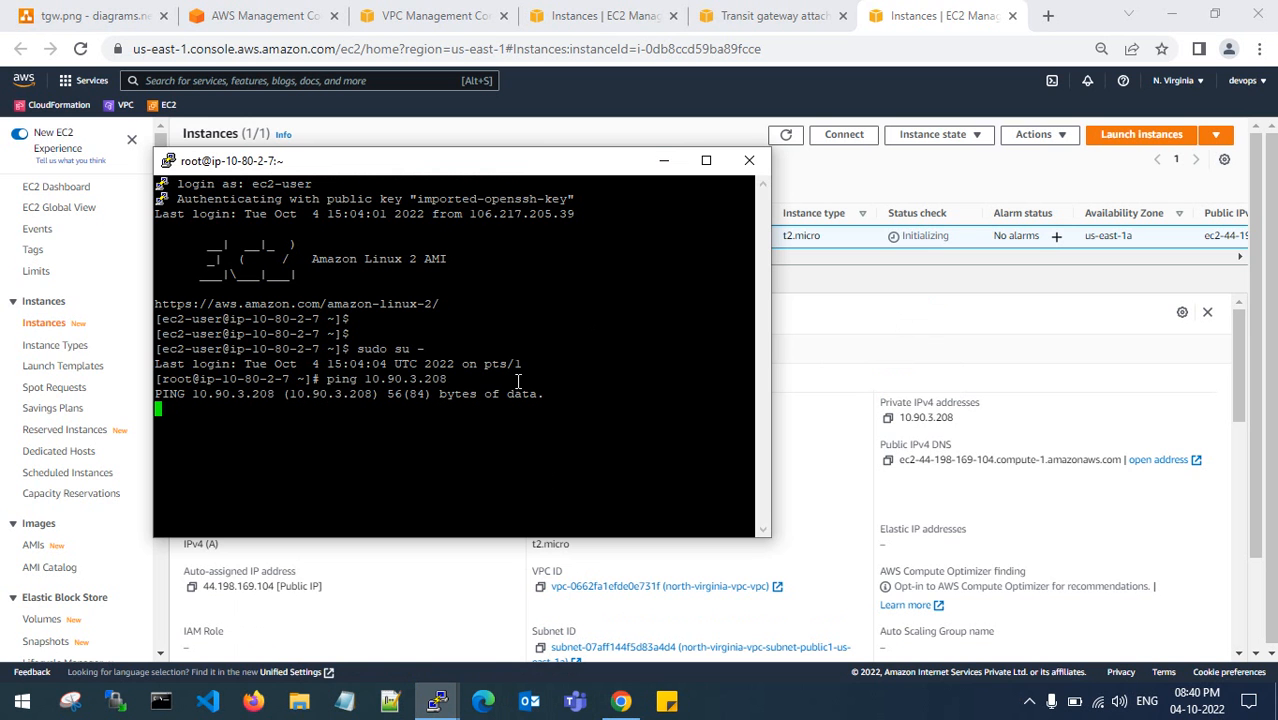
# Examine the ping output for replies from 10.90.3.208 and minimize the terminal.
pyautogui.moveTo(163, 395); pyautogui.dragTo(530, 390)
pyautogui.click(530, 389)
pyautogui.moveTo(194, 395); pyautogui.dragTo(503, 388)
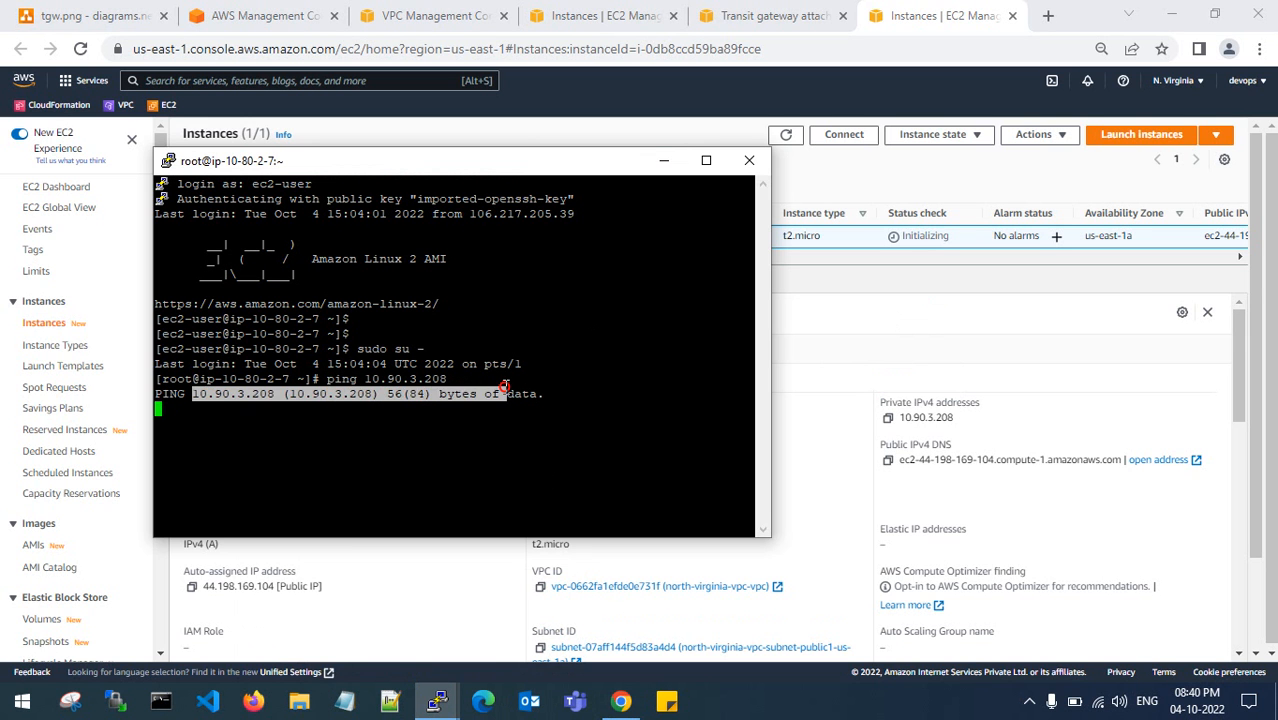
pyautogui.click(503, 387)
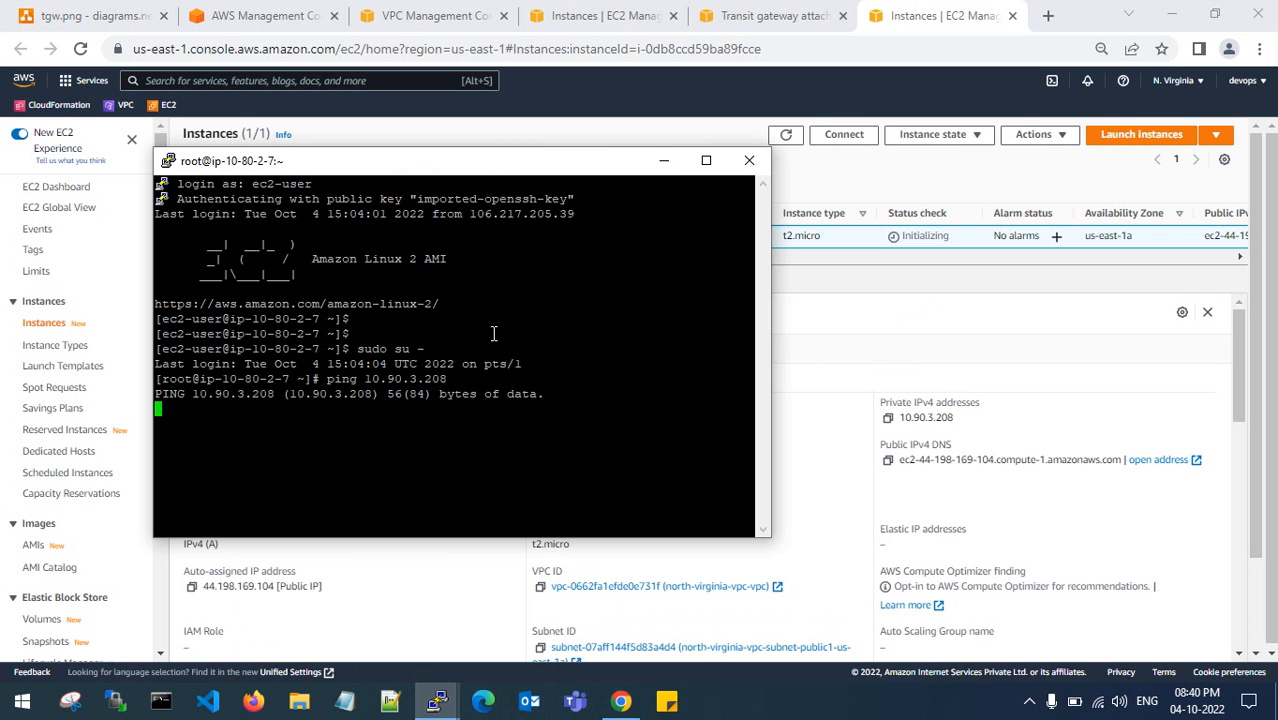
pyautogui.click(664, 161)
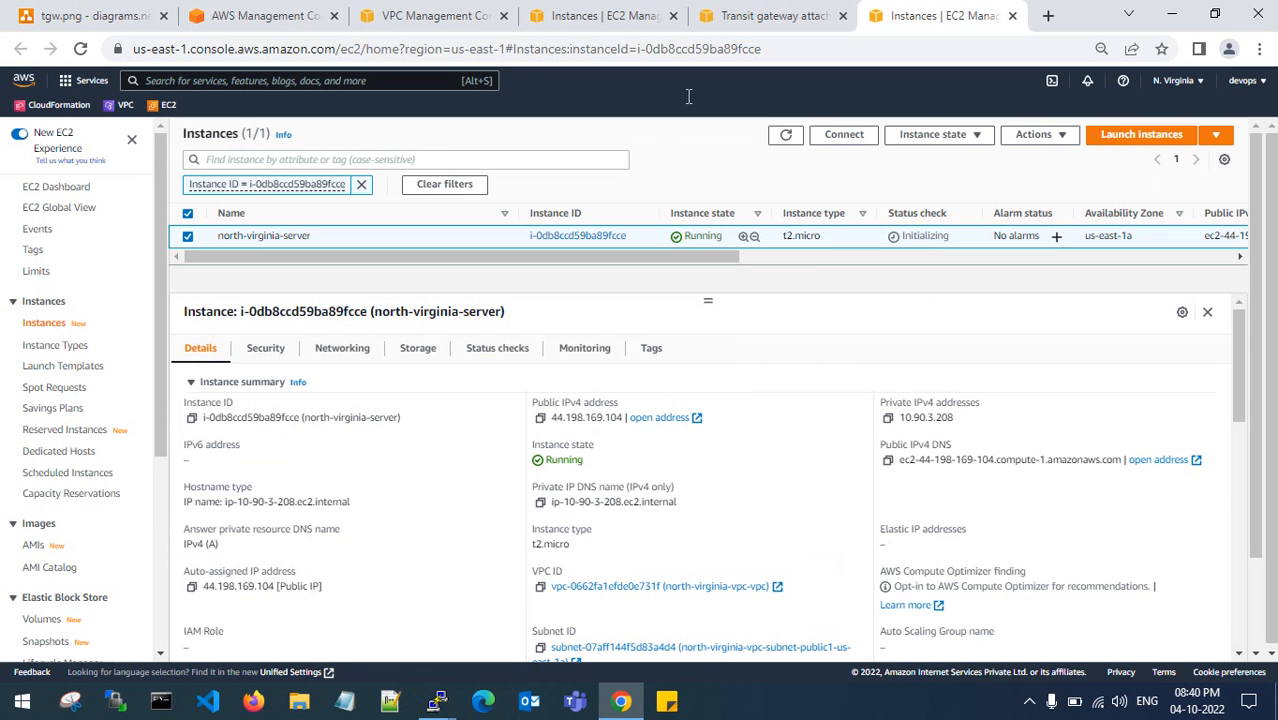
# Open the transit gateway route tables in the Mumbai VPC console.
pyautogui.click(425, 6)
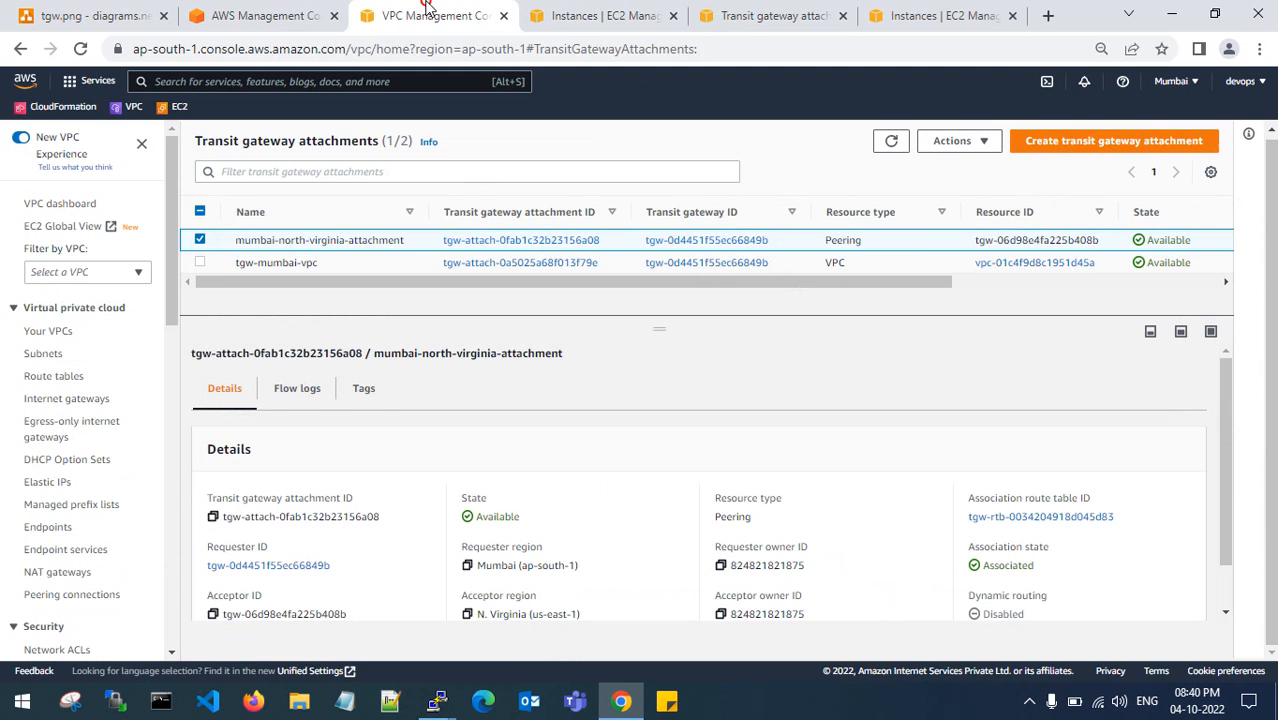
pyautogui.scroll(-10, 121, 432)
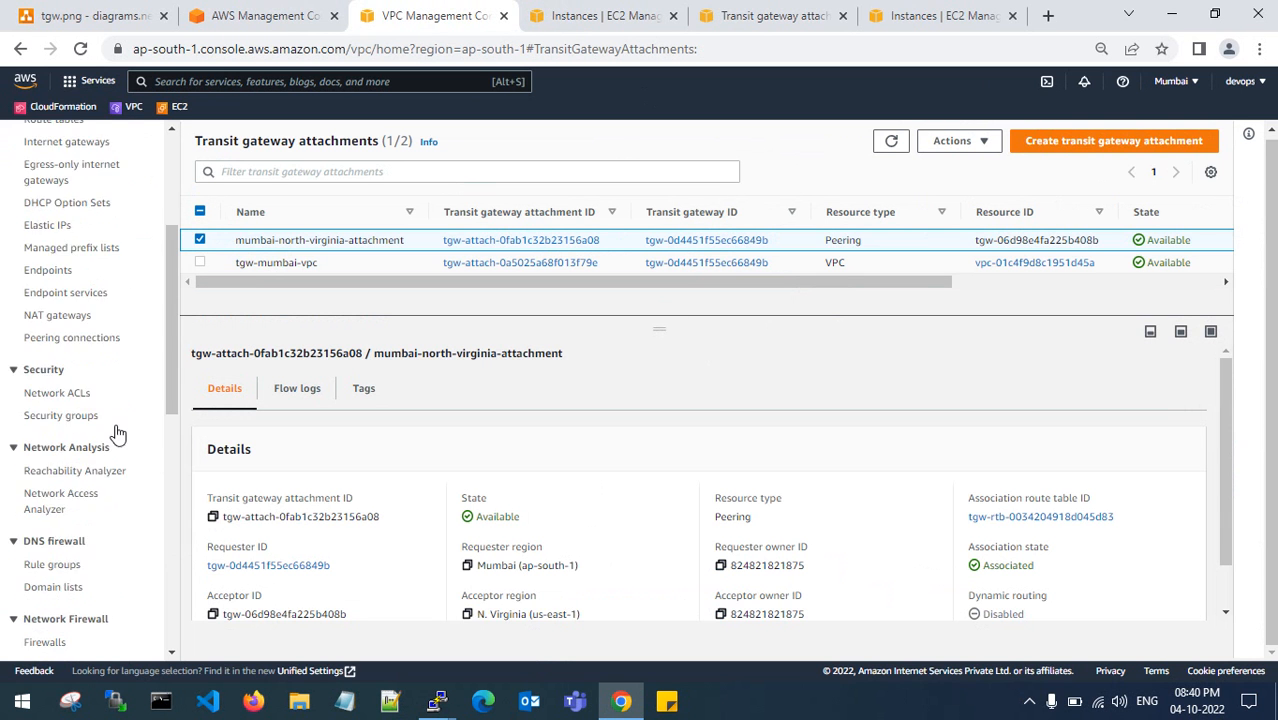
pyautogui.scroll(-1, 89, 430)
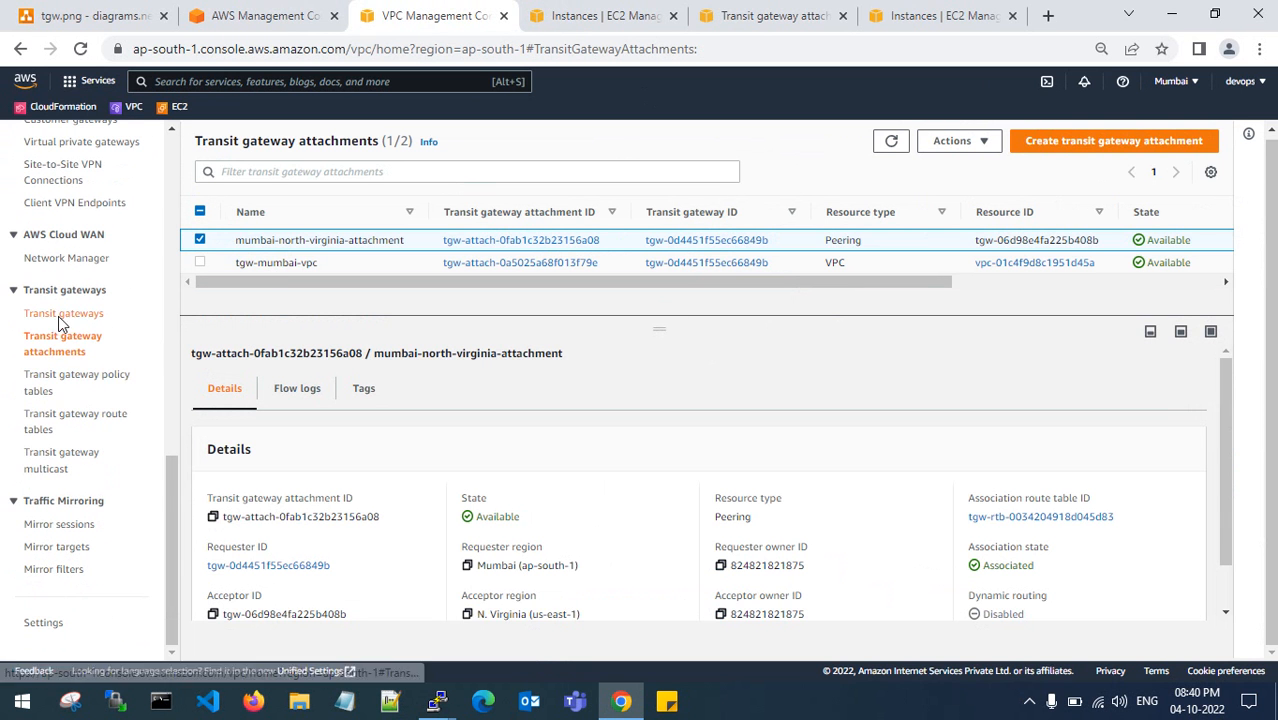
pyautogui.click(50, 422)
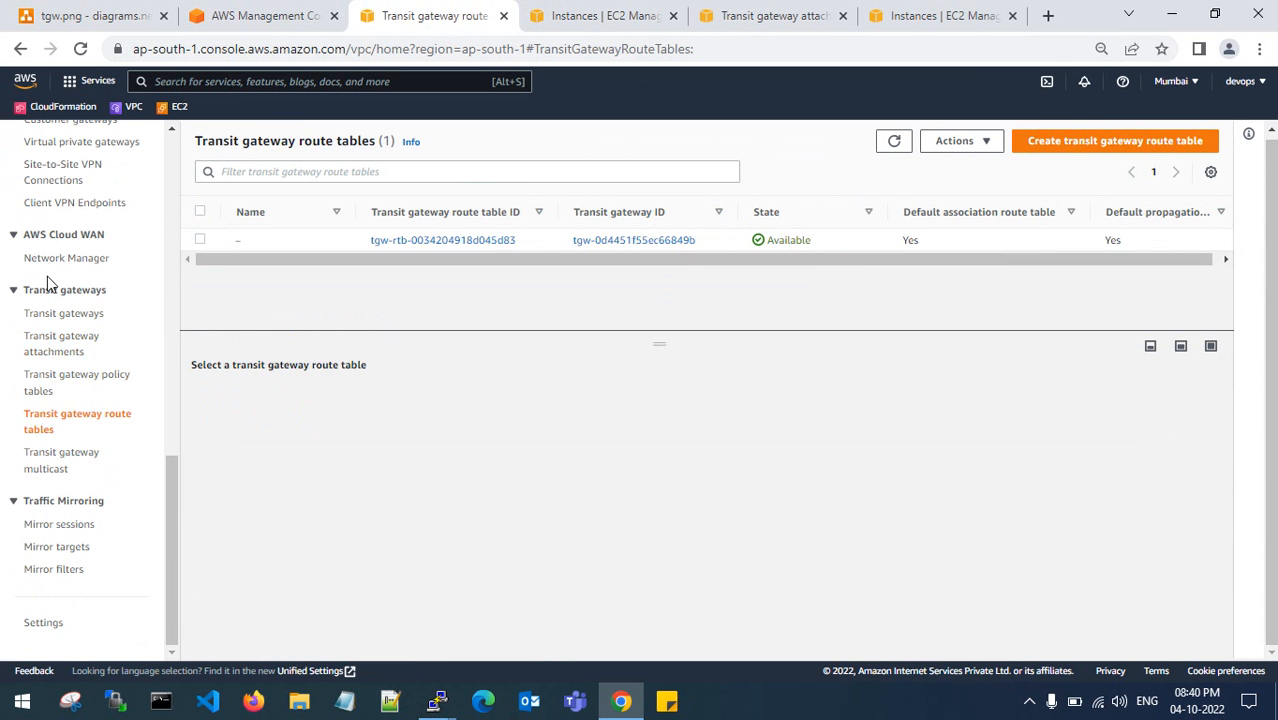
pyautogui.scroll(7, 60, 280)
pyautogui.scroll(3, 63, 220)
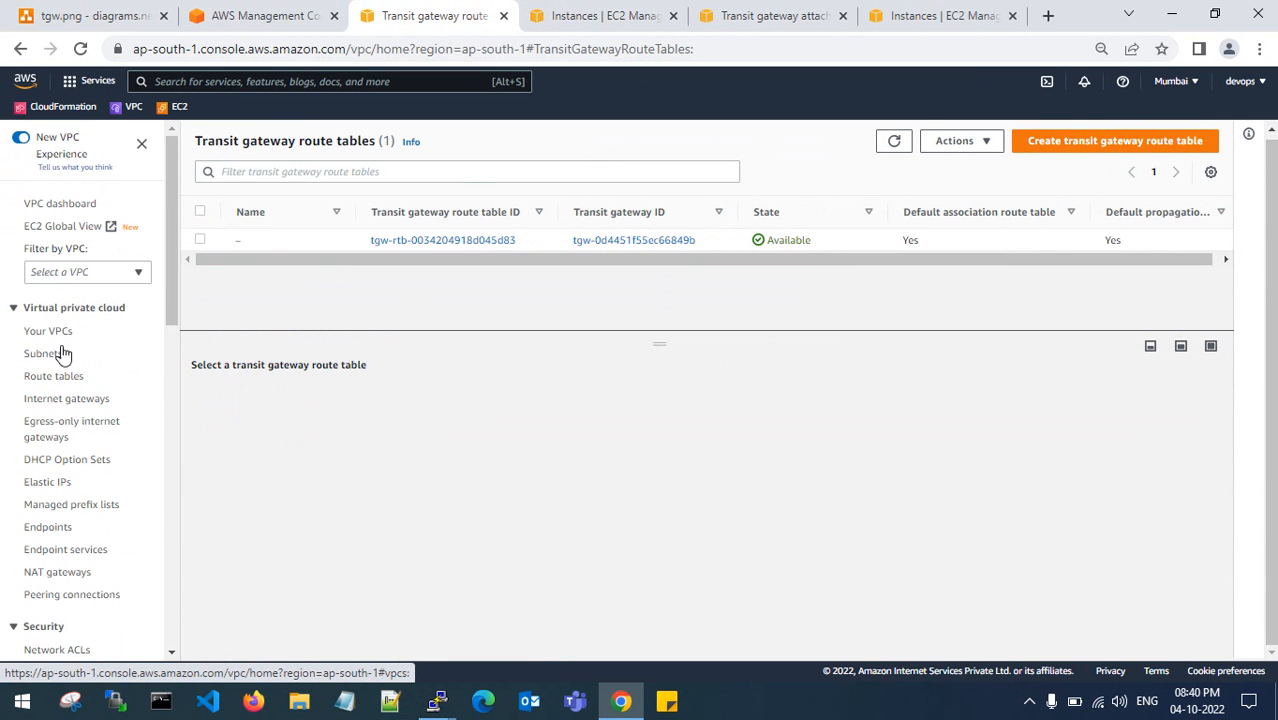
pyautogui.scroll(-4, 63, 355)
pyautogui.scroll(-5, 60, 355)
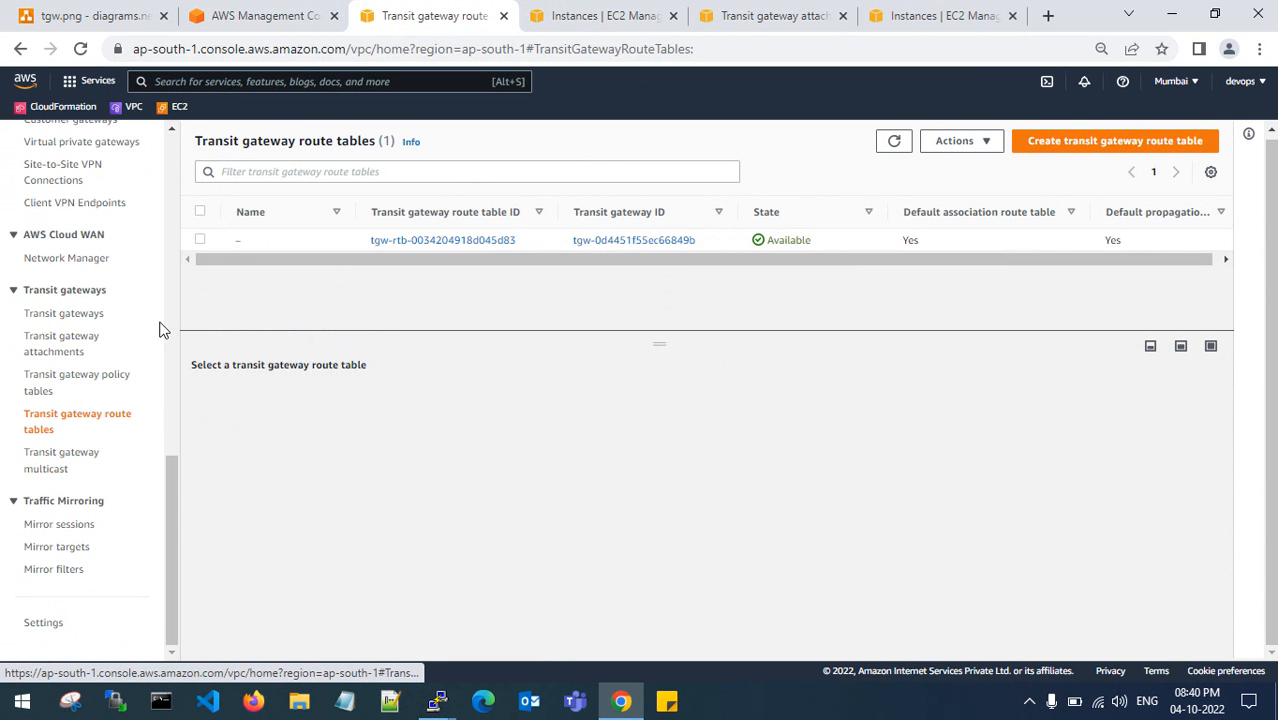
# Start a new static route in the Mumbai transit gateway's route table.
pyautogui.click(202, 240)
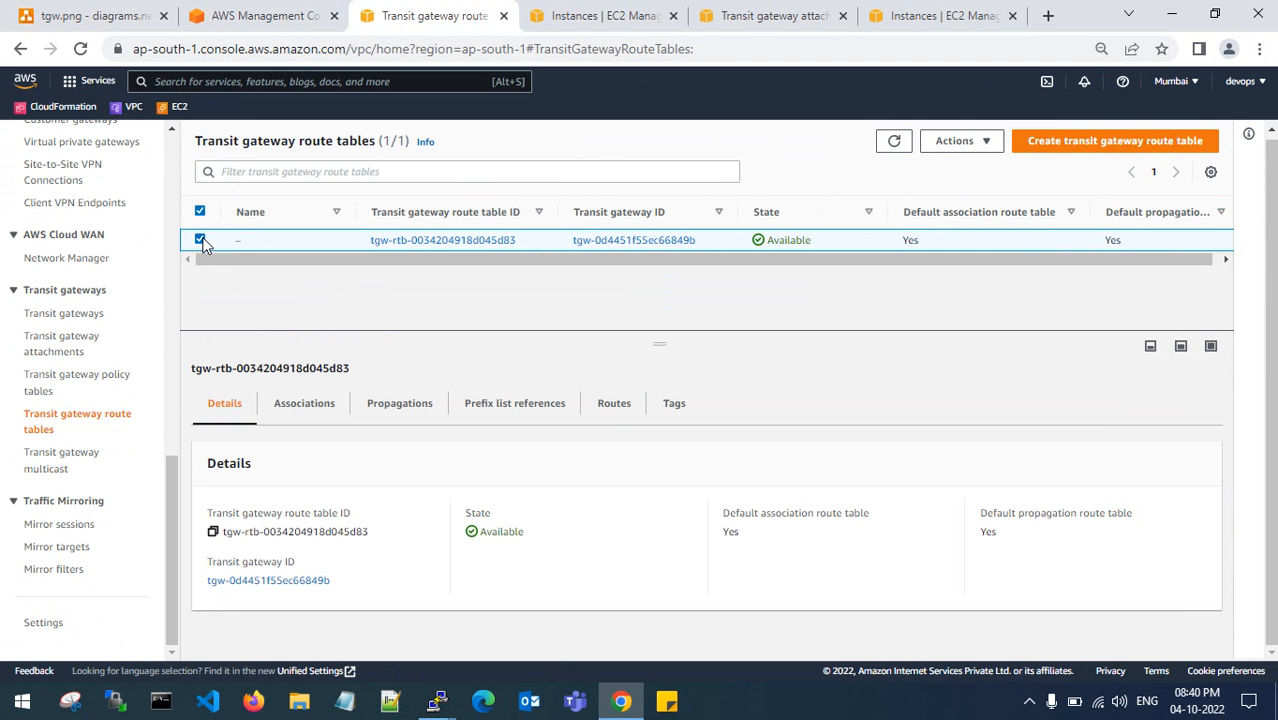
pyautogui.click(310, 408)
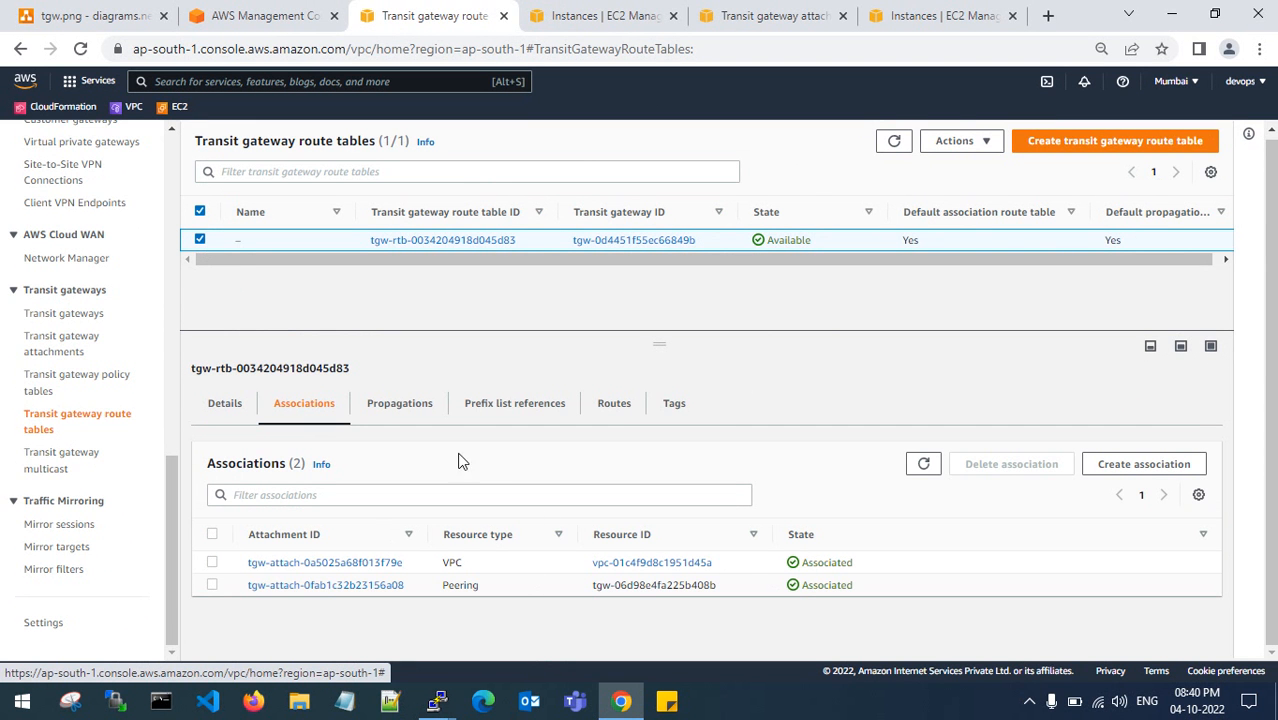
pyautogui.click(613, 408)
pyautogui.scroll(-1, 615, 420)
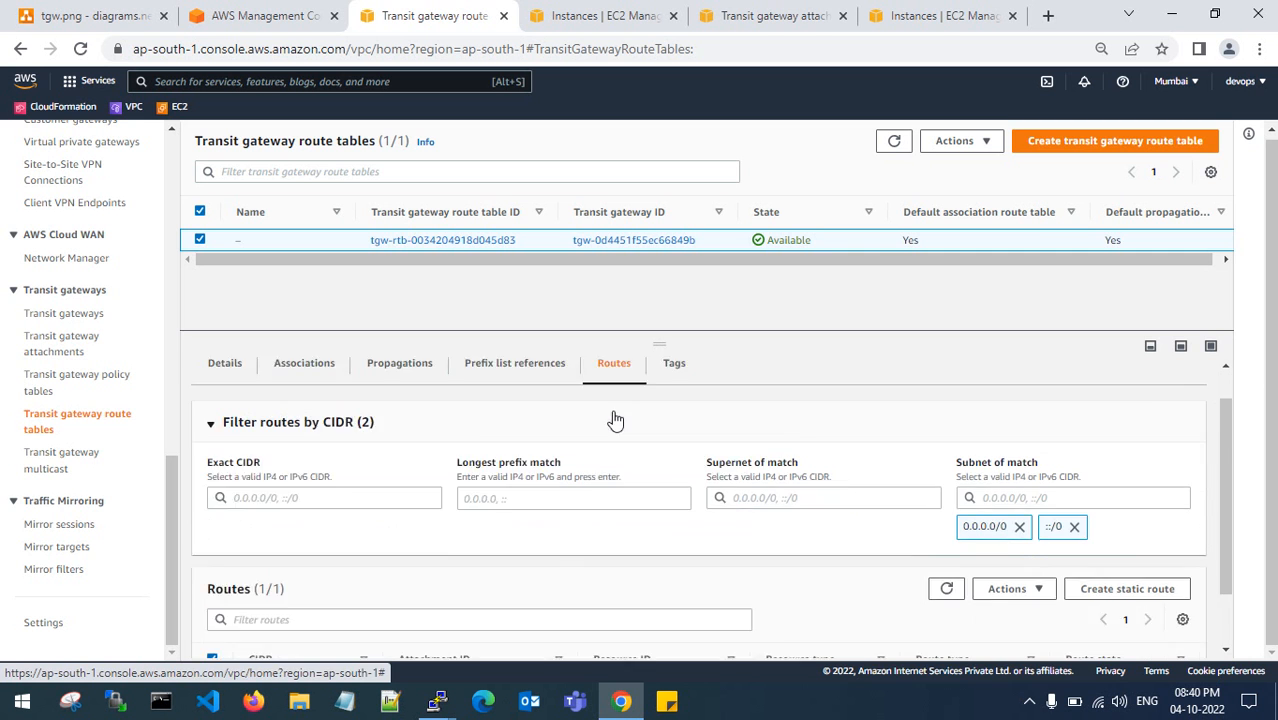
pyautogui.scroll(-2, 615, 420)
pyautogui.click(1120, 522)
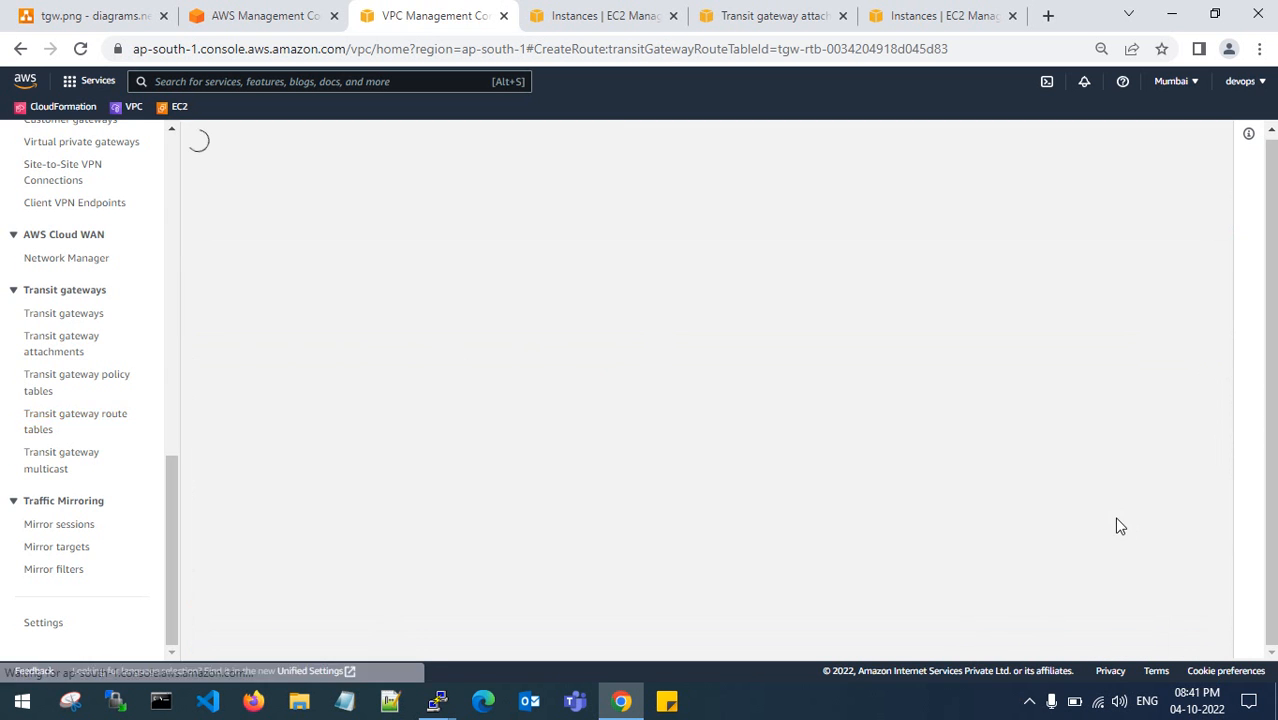
# Create an active static route for 10.90.0.0/16 through mumbai-north-virginia-attachment in the Mumbai transit gateway route table.
pyautogui.click(118, 415)
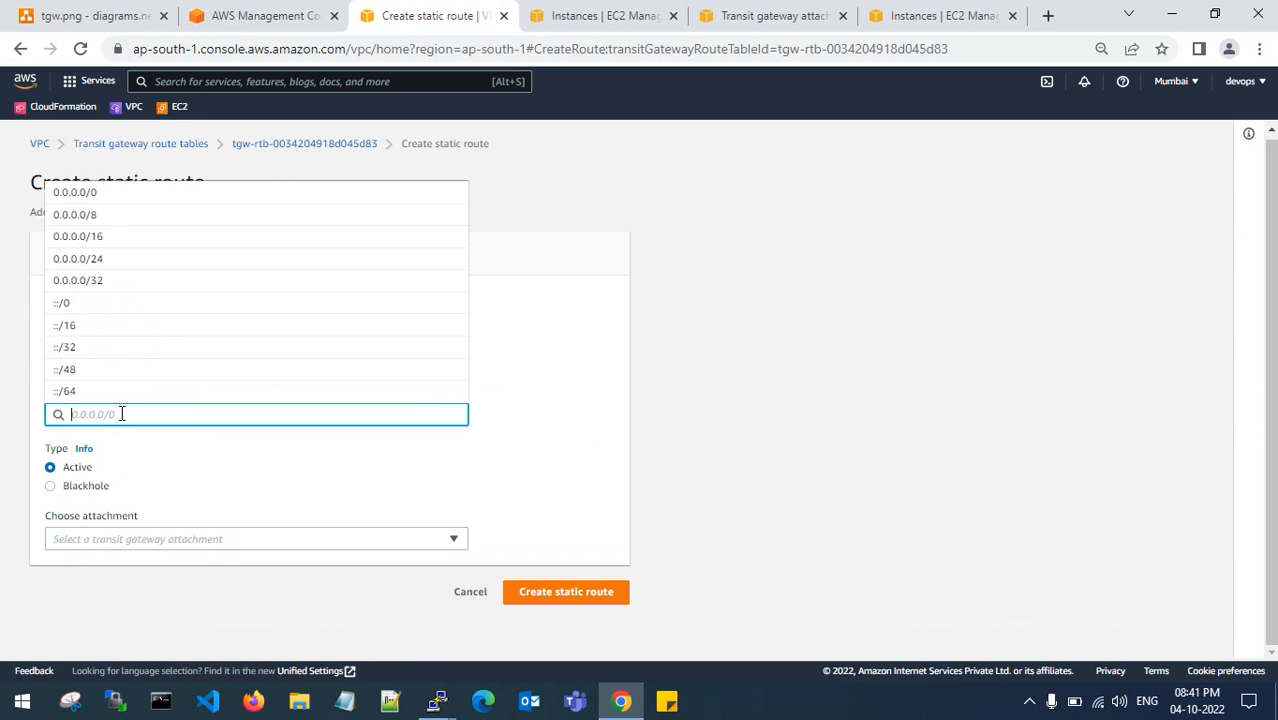
pyautogui.write('10.90')
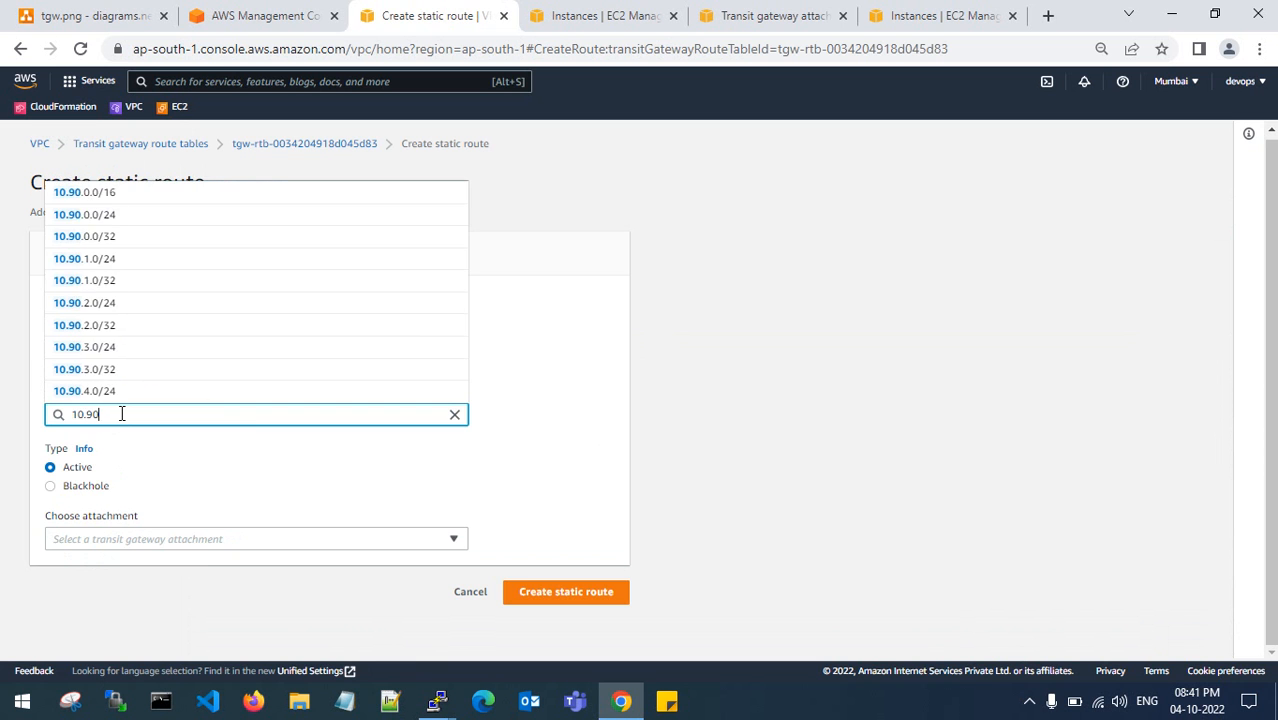
pyautogui.write('.0.0/')
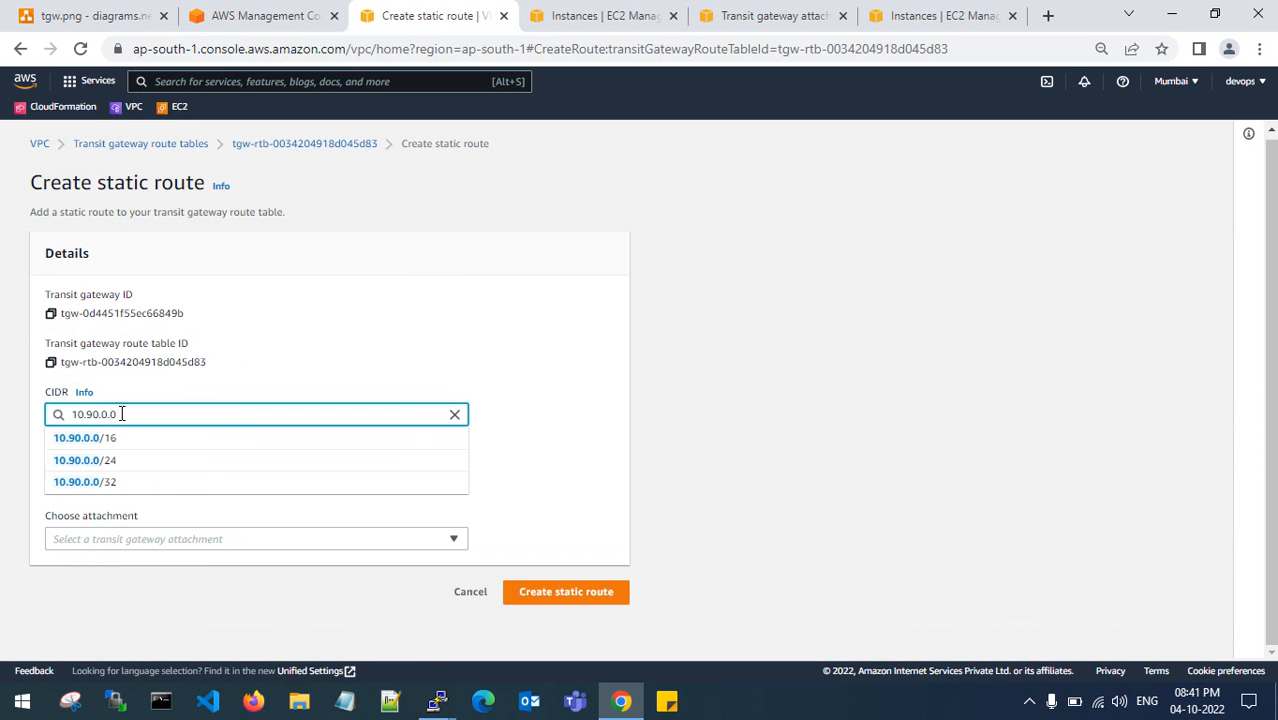
pyautogui.write('16')
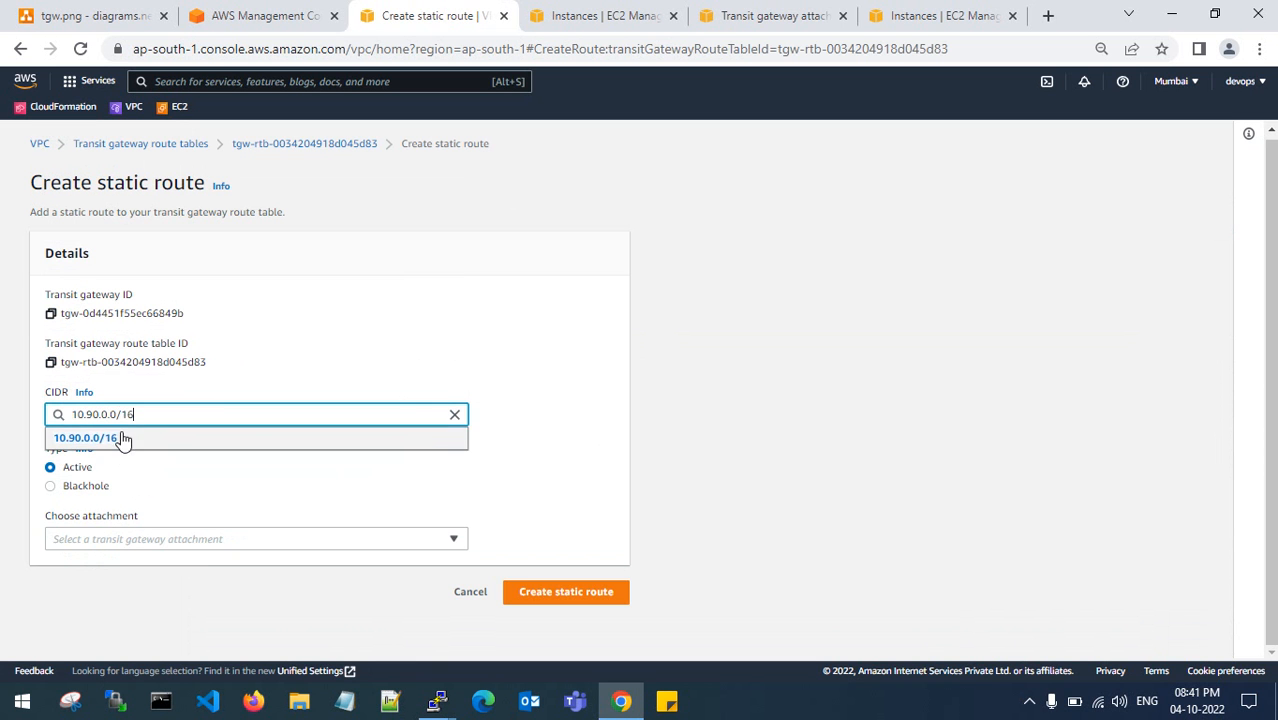
pyautogui.click(122, 437)
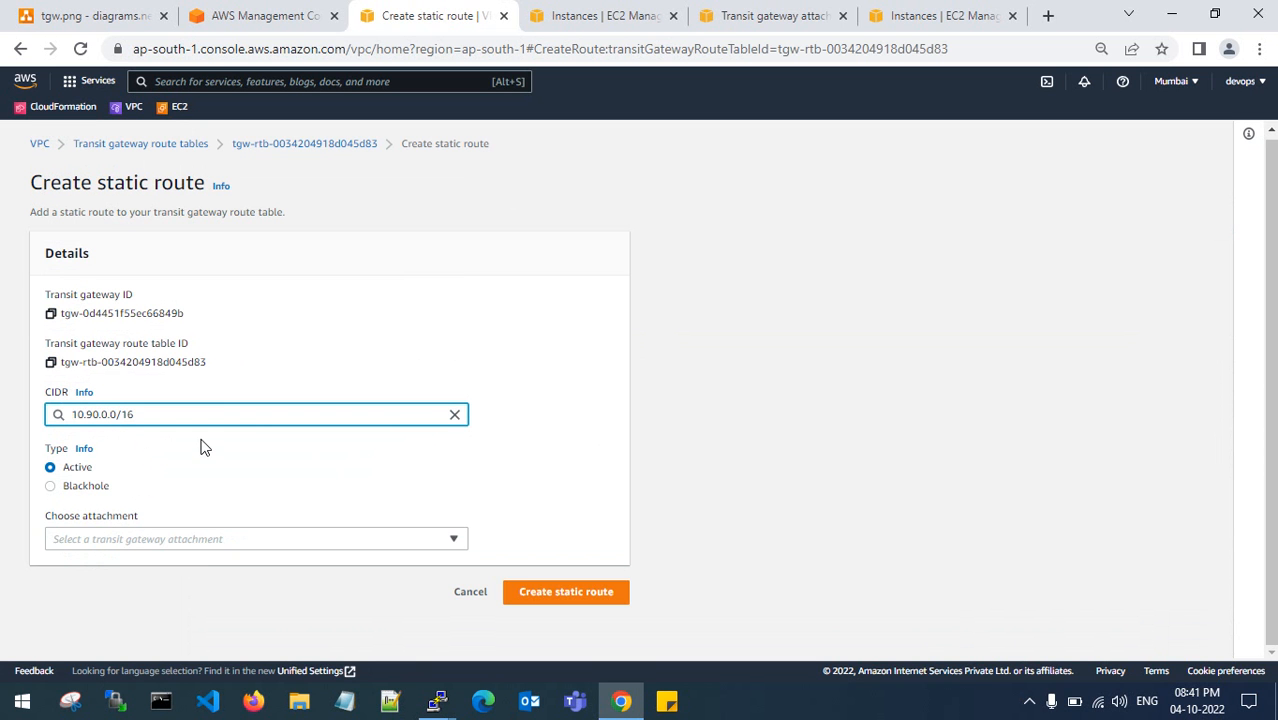
pyautogui.click(140, 539)
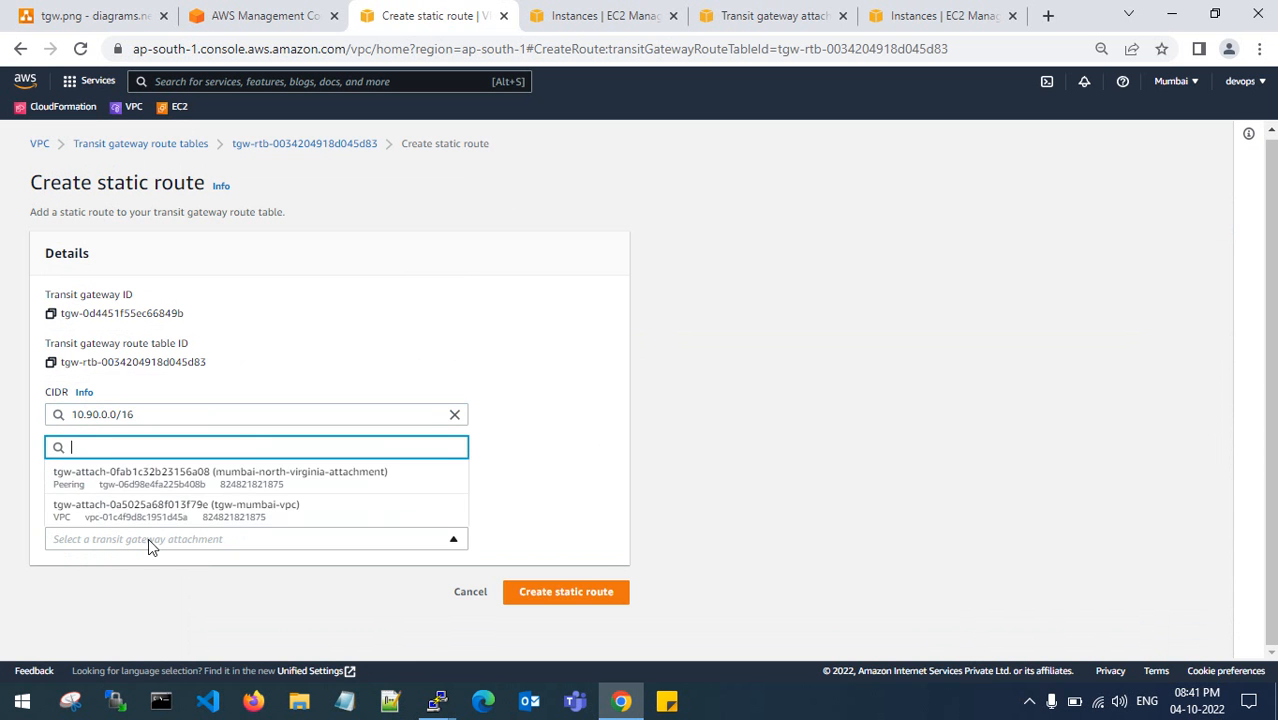
pyautogui.click(250, 479)
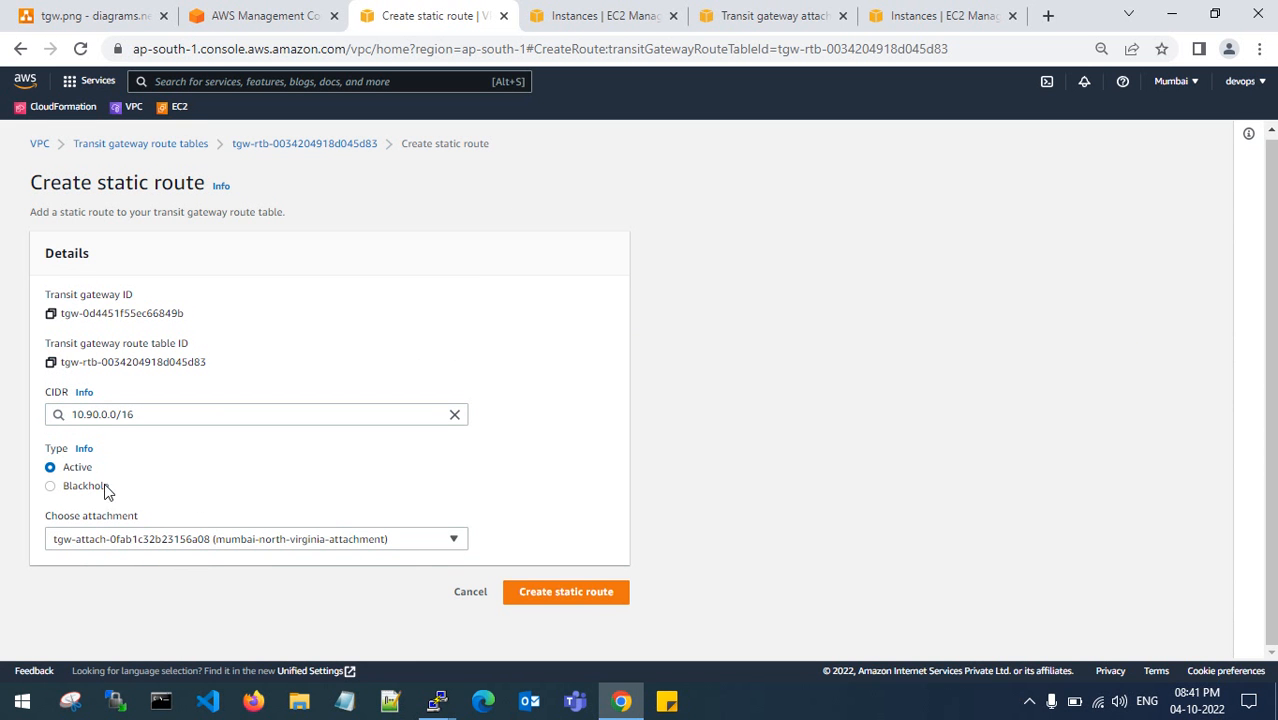
pyautogui.click(562, 591)
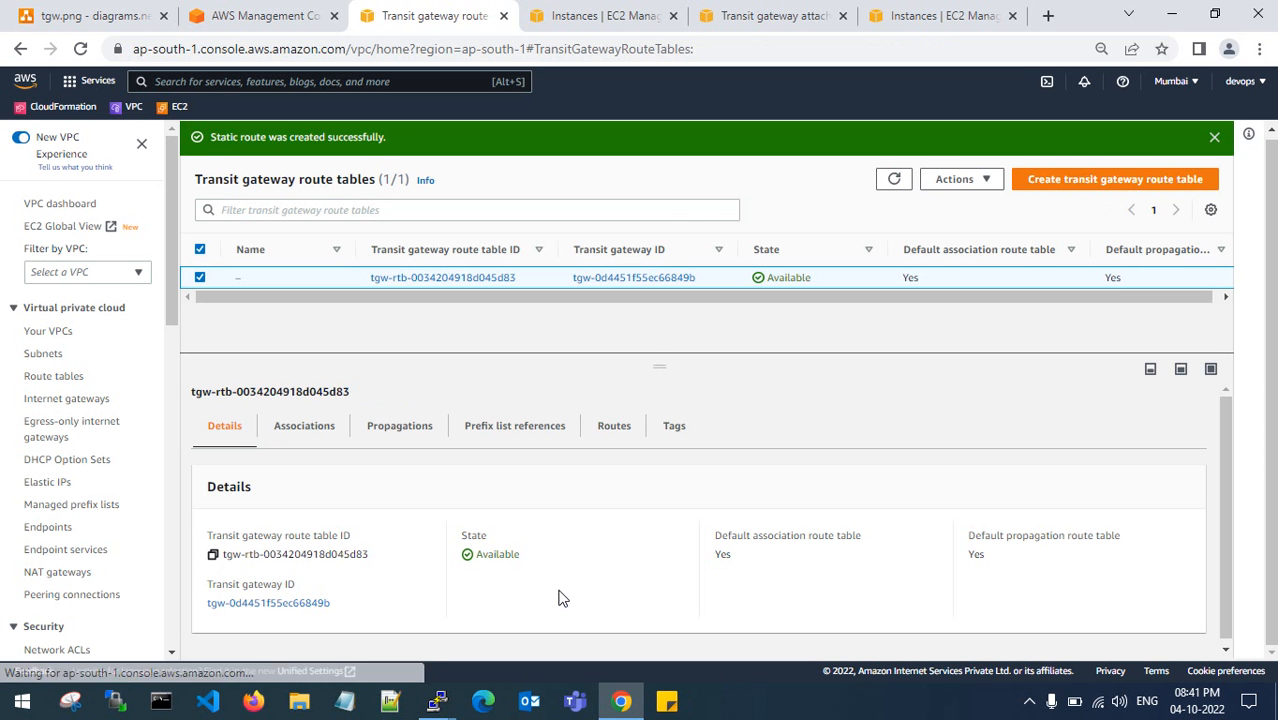
pyautogui.click(1214, 137)
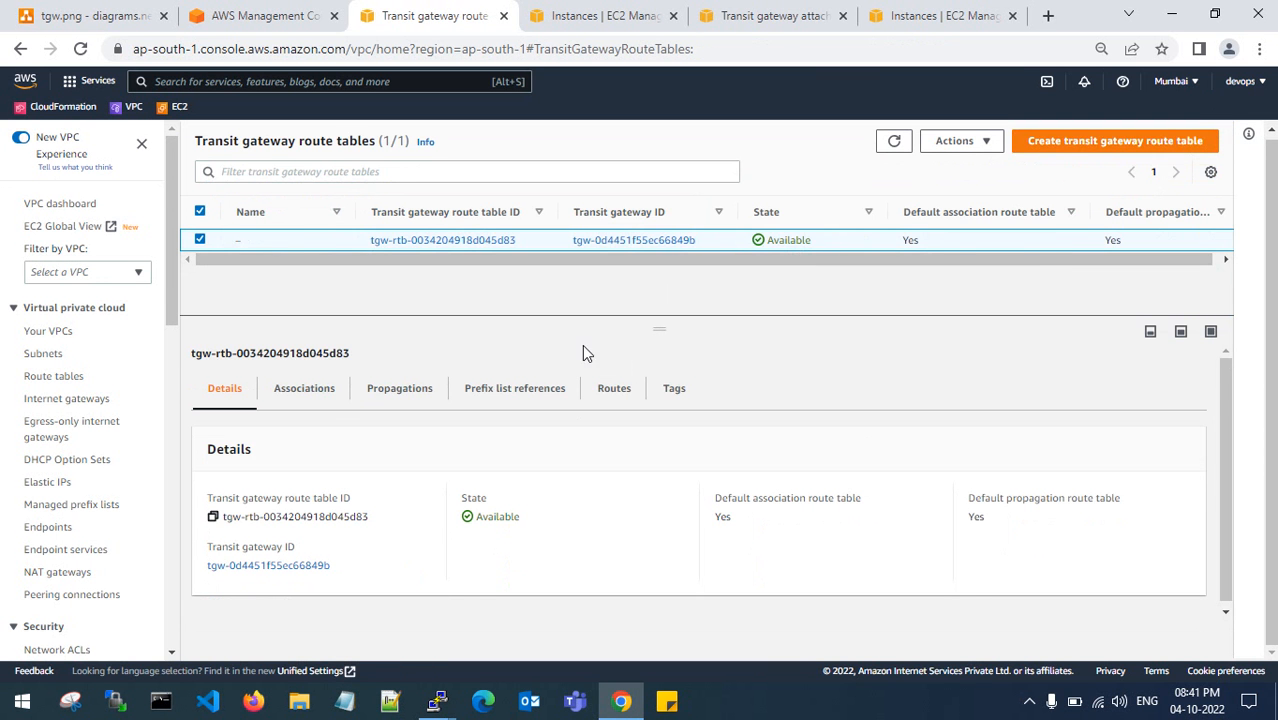
# Switch to the N. Virginia VPC console and start a new static route in its transit gateway route table.
pyautogui.click(786, 18)
pyautogui.click(786, 143)
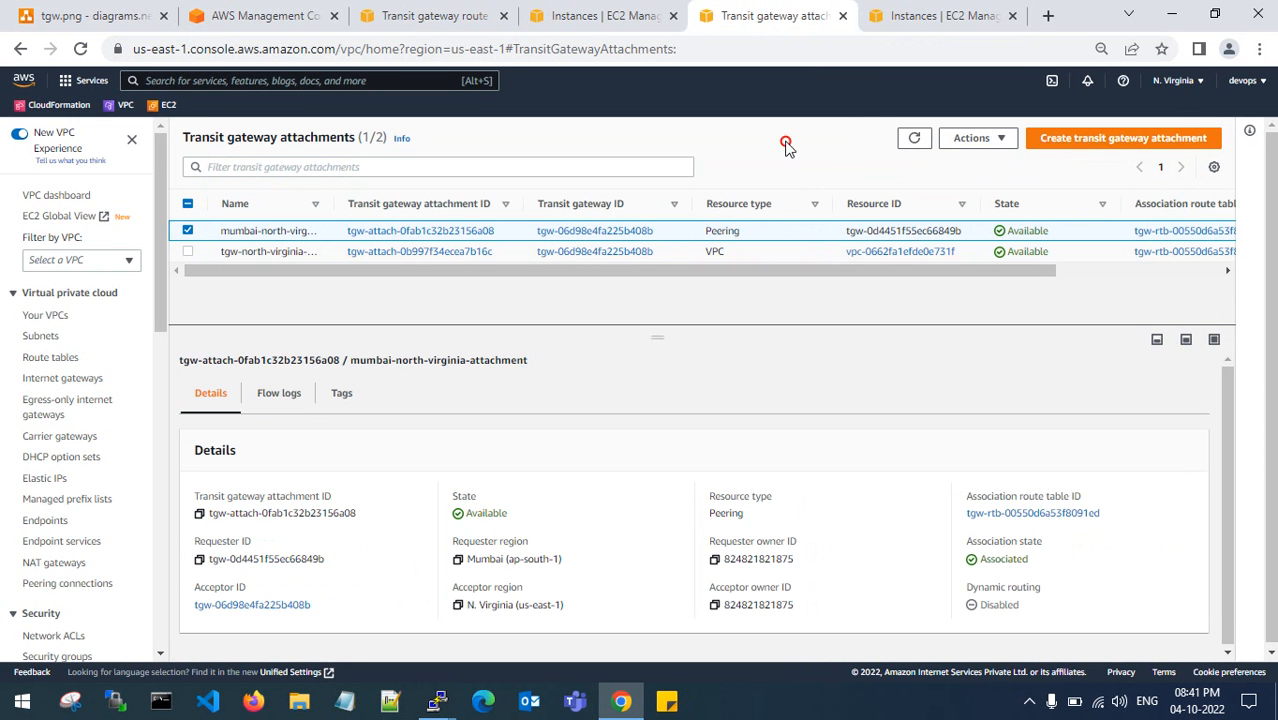
pyautogui.scroll(-5, 20, 420)
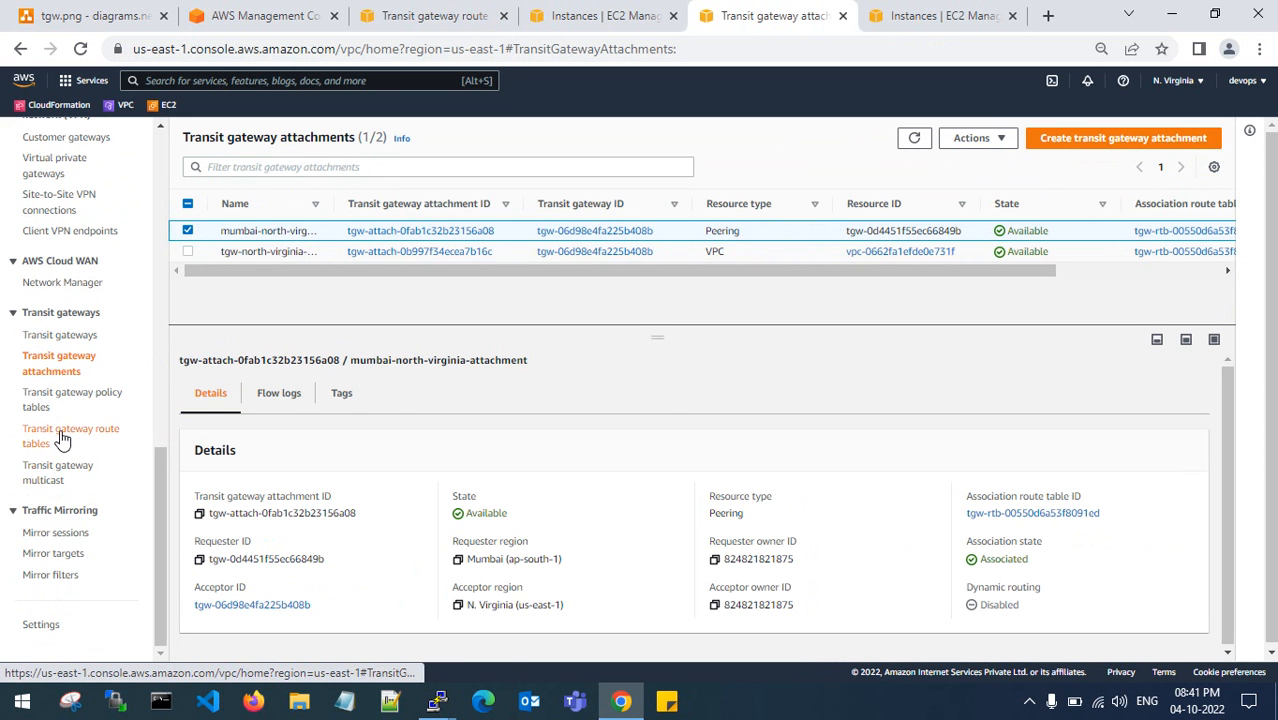
pyautogui.click(60, 436)
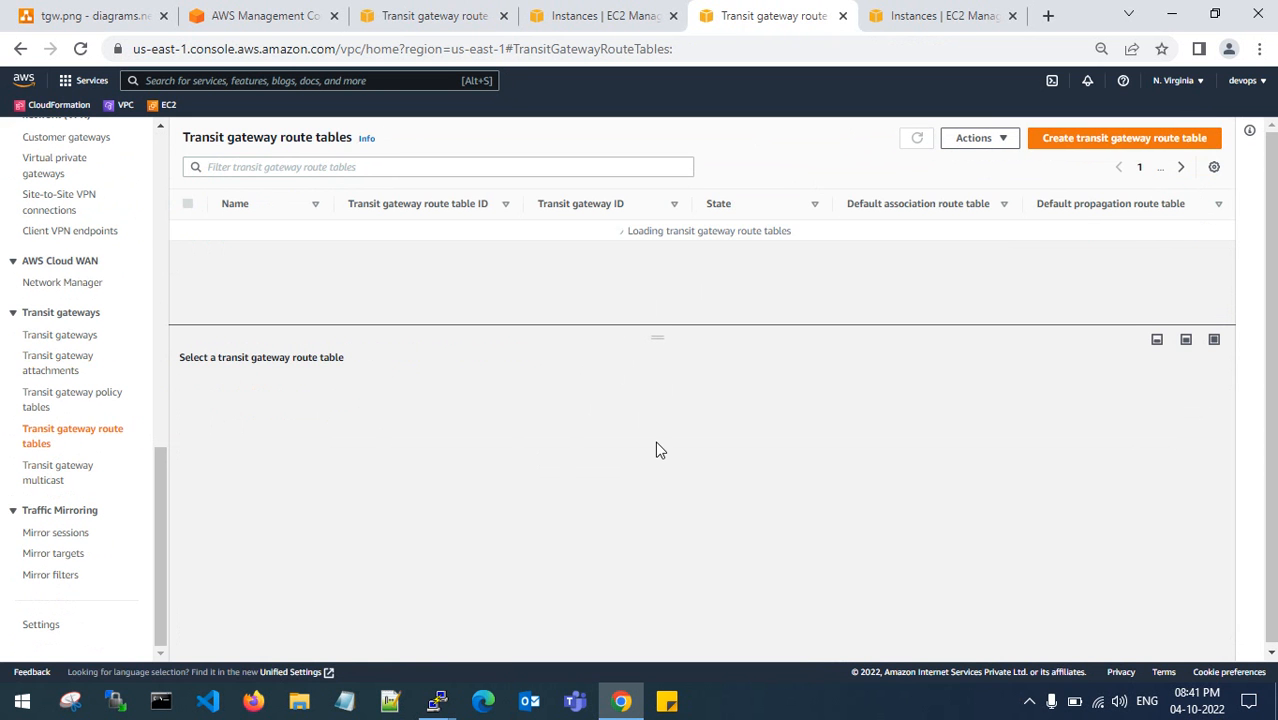
pyautogui.click(188, 231)
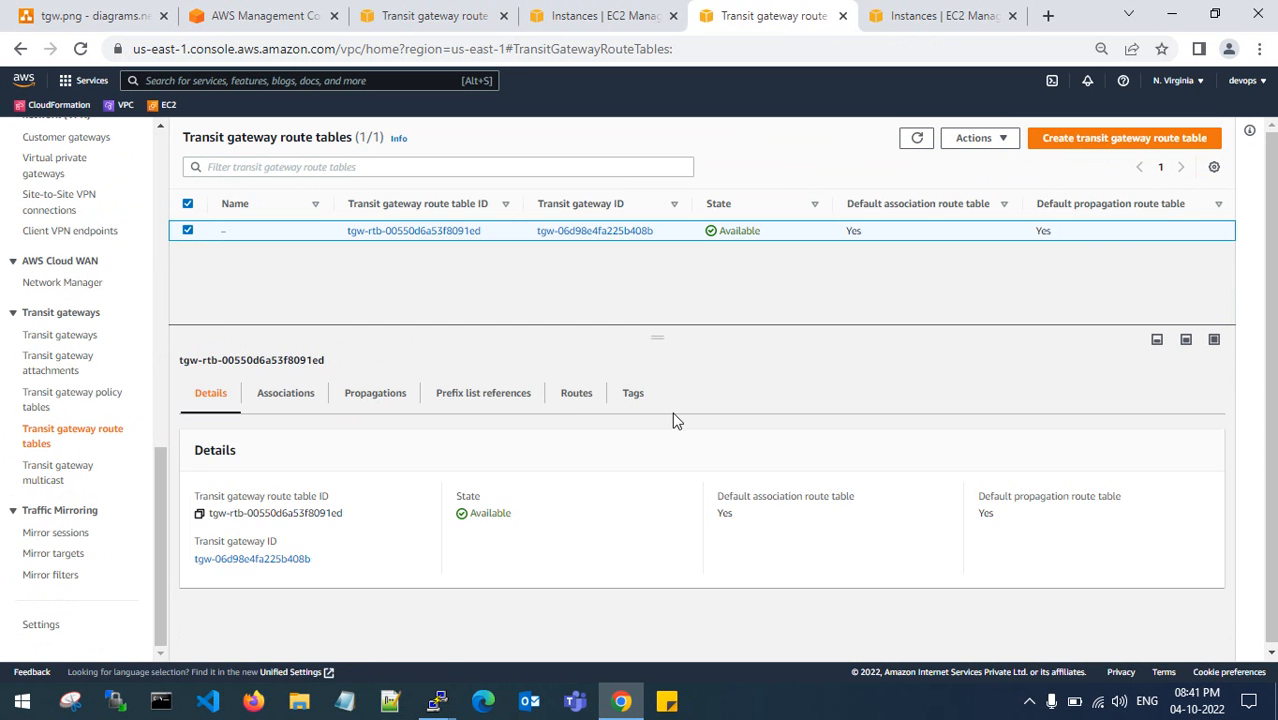
pyautogui.click(579, 402)
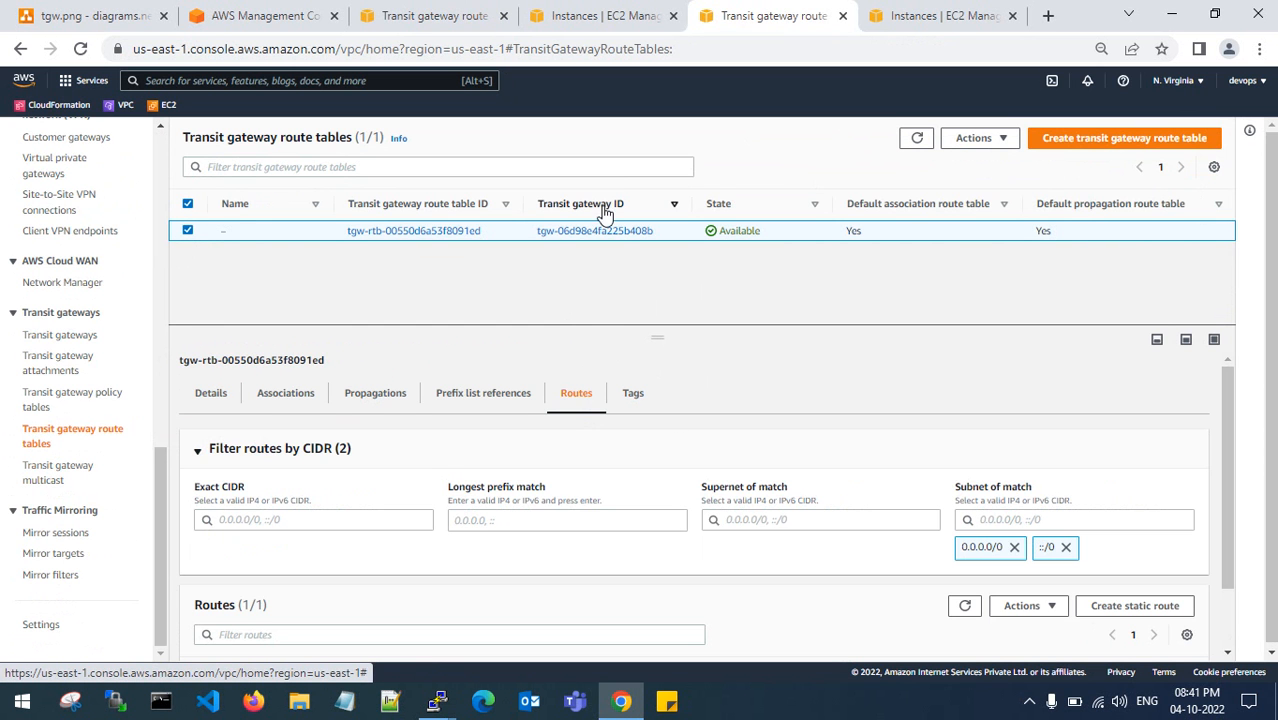
pyautogui.scroll(-3, 1158, 556)
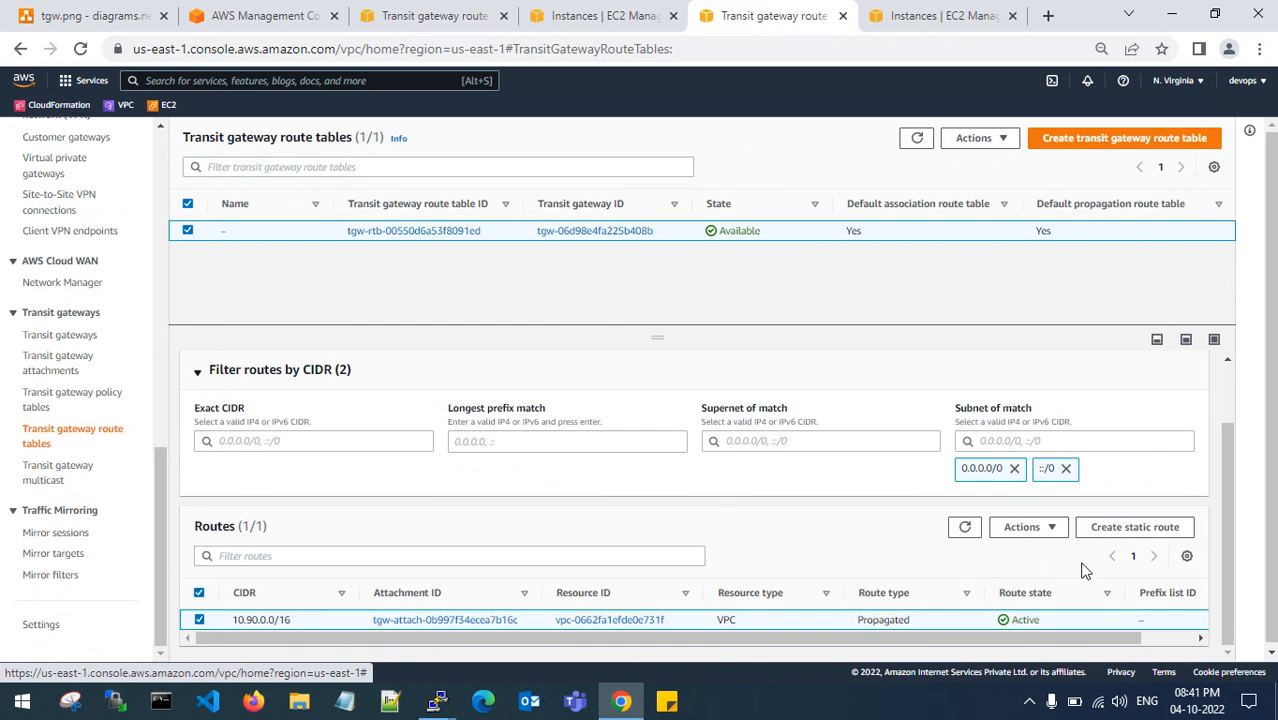
pyautogui.click(1135, 526)
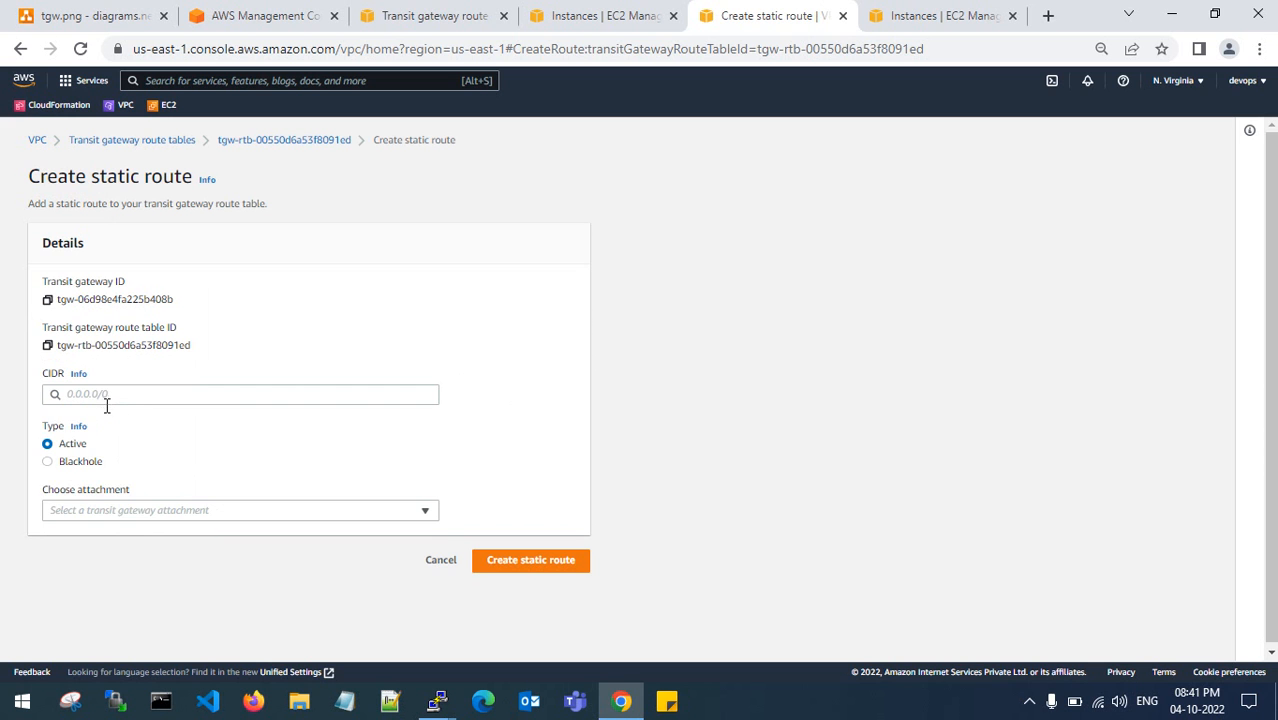
# Create an active static route for 10.80.0.0/16 through mumbai-north-virginia-attachment and refresh the N. Virginia route table list.
pyautogui.click(112, 394)
pyautogui.write('0')
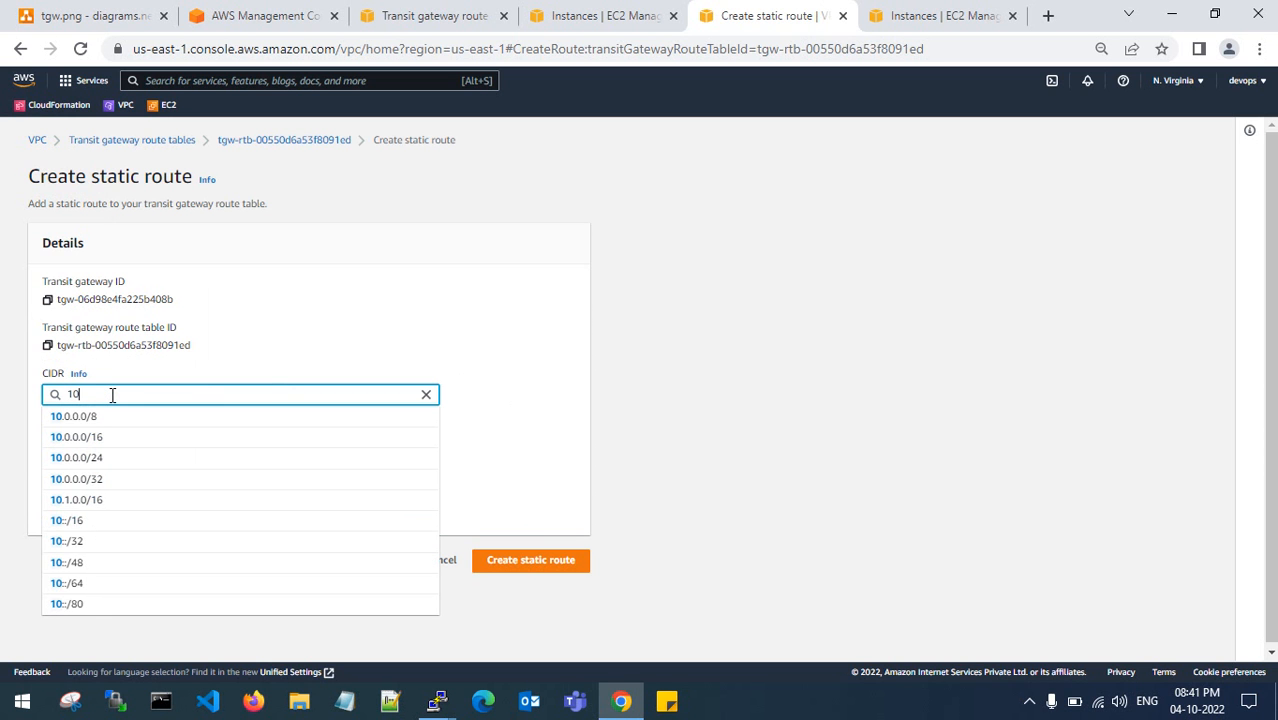
pyautogui.write('.80.0.0/16')
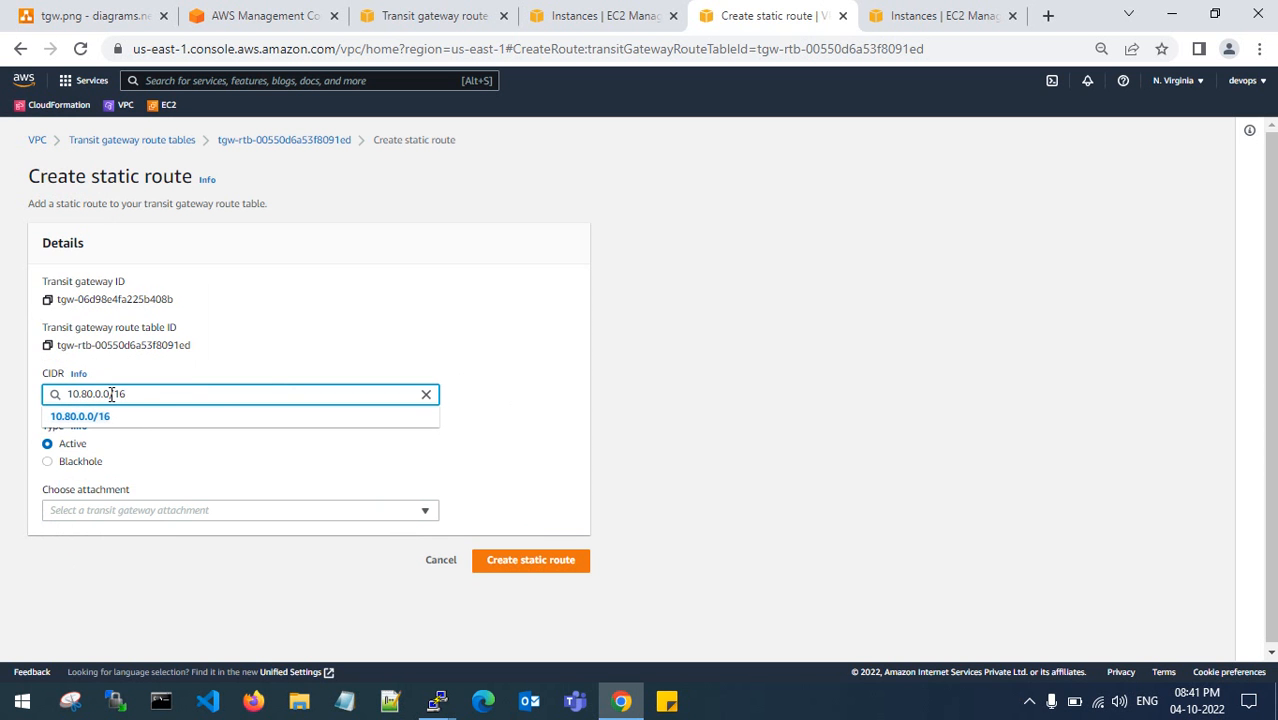
pyautogui.click(122, 416)
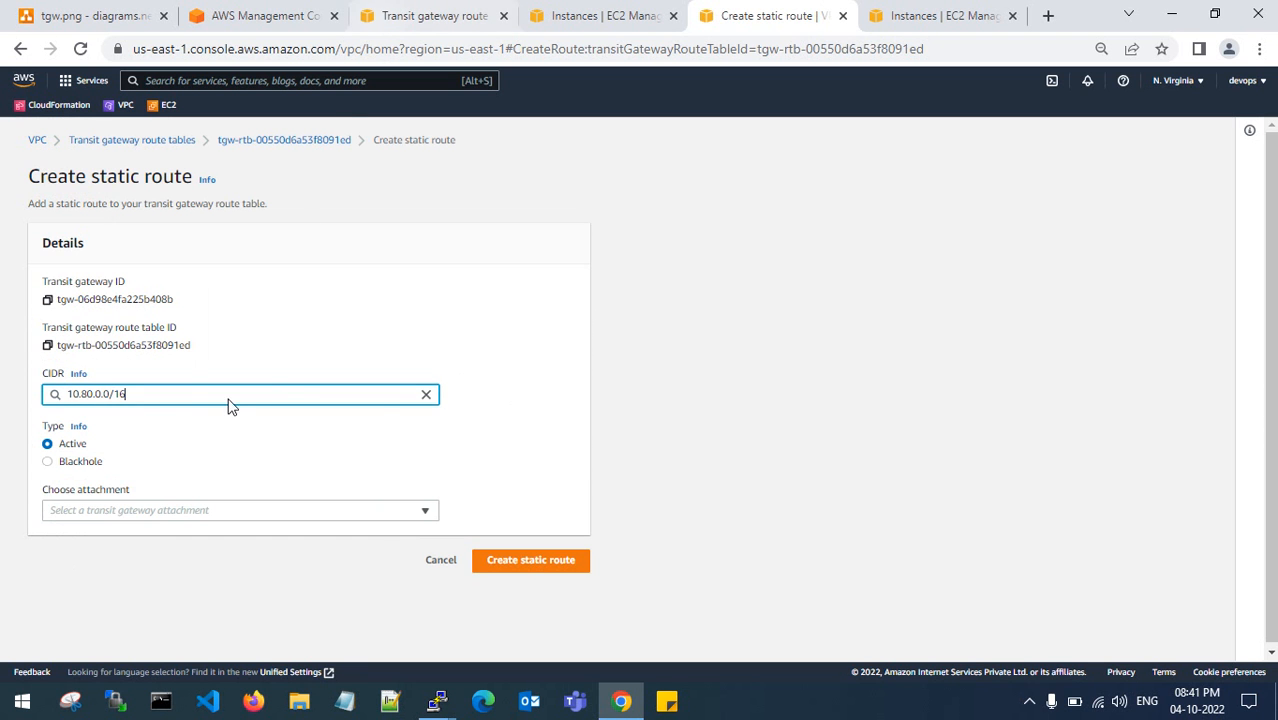
pyautogui.click(181, 512)
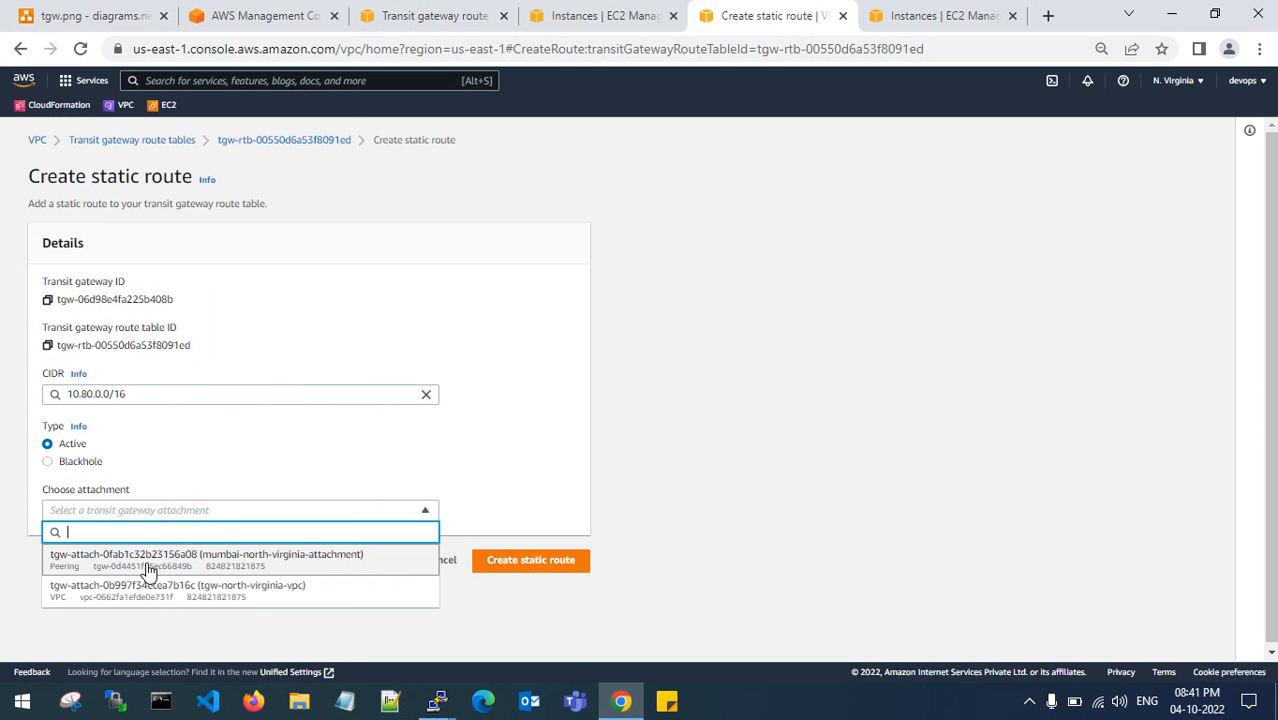
pyautogui.click(255, 566)
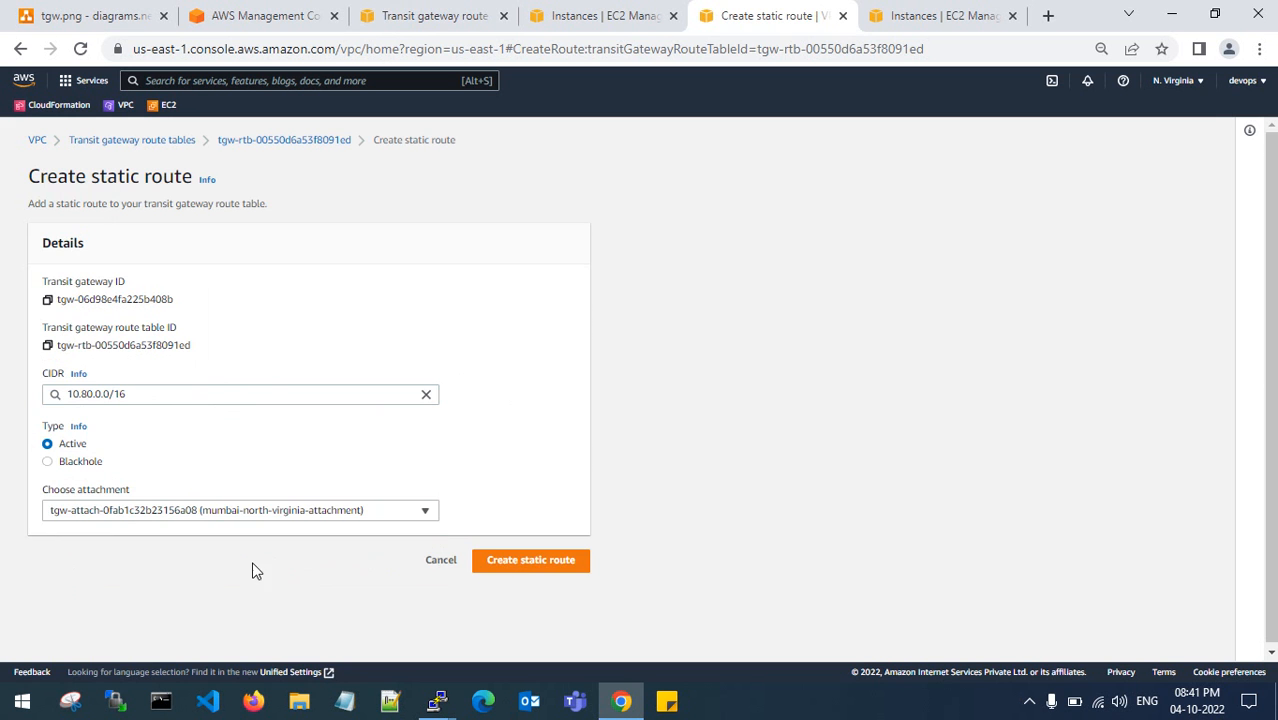
pyautogui.click(547, 564)
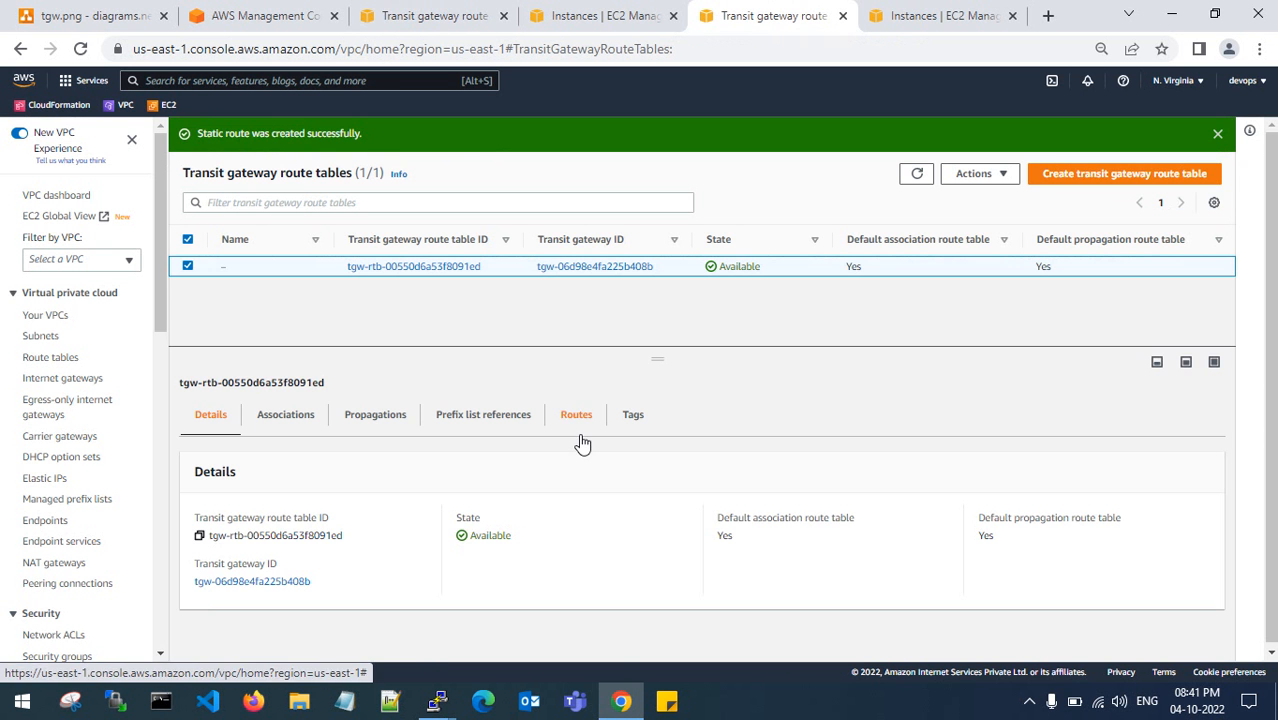
pyautogui.click(1216, 134)
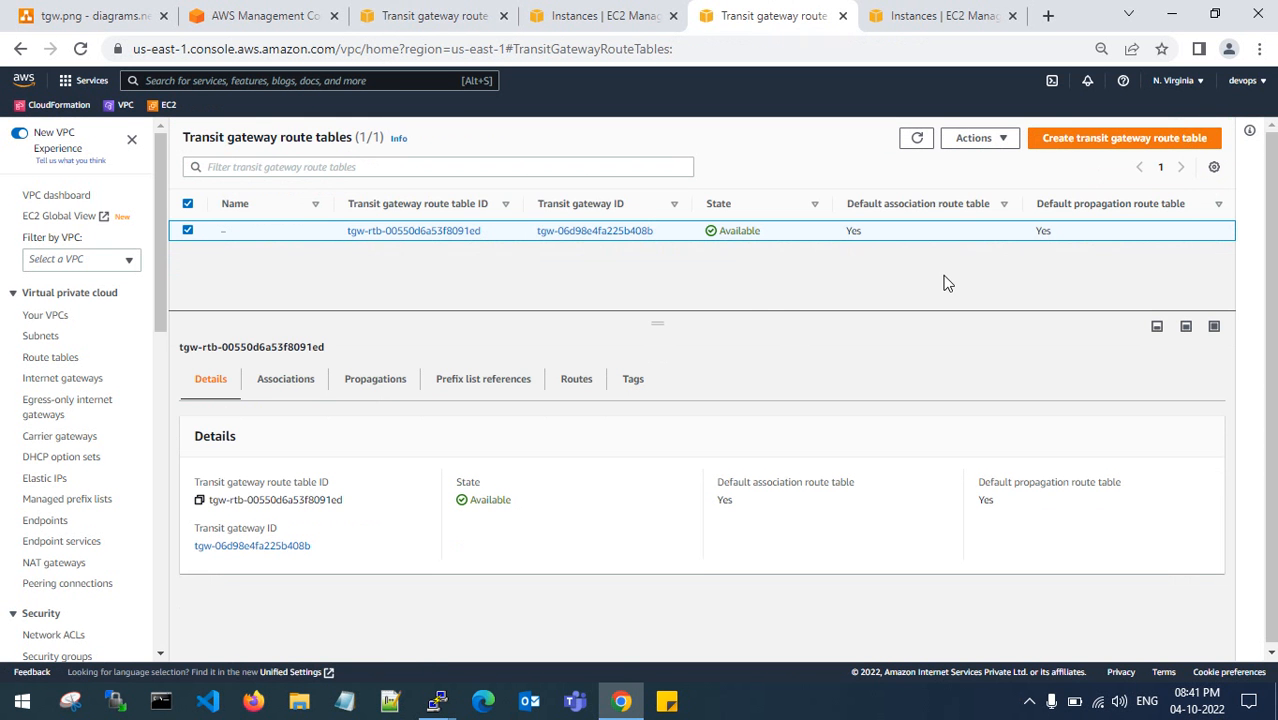
pyautogui.click(916, 140)
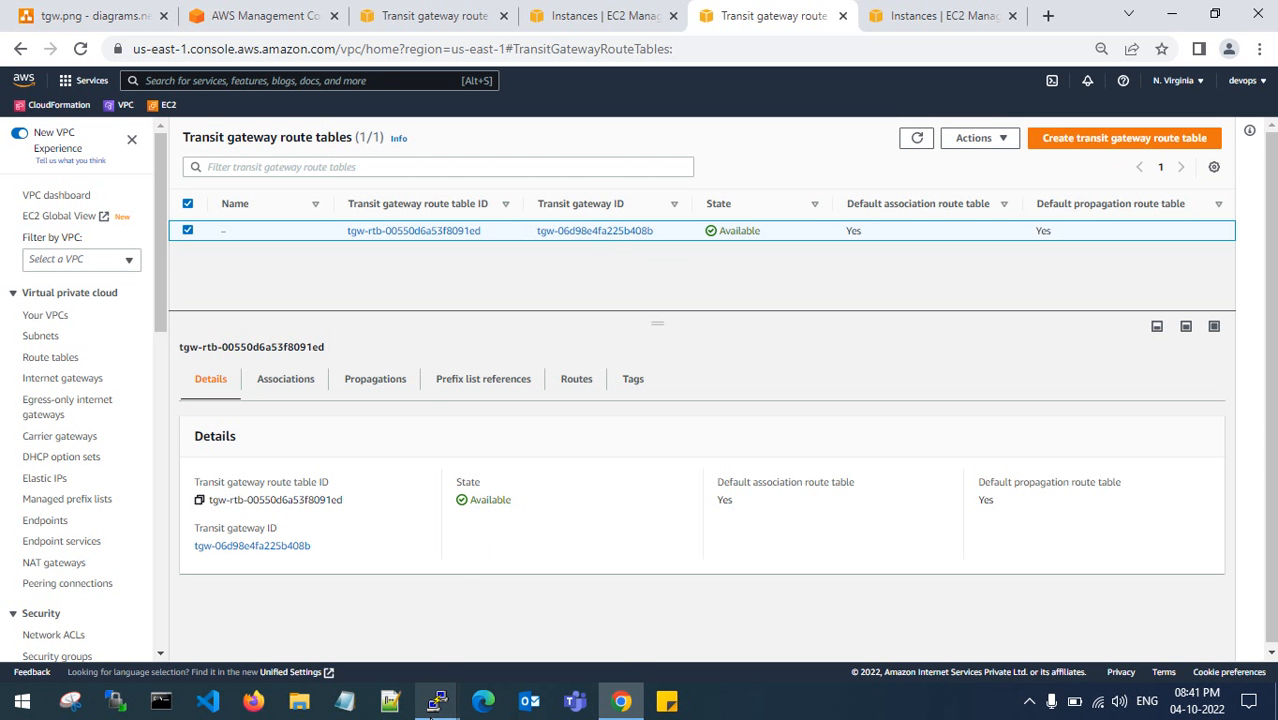
# Return to the root session in PuTTY, stop the running ping and clear the terminal.
pyautogui.moveTo(437, 702)
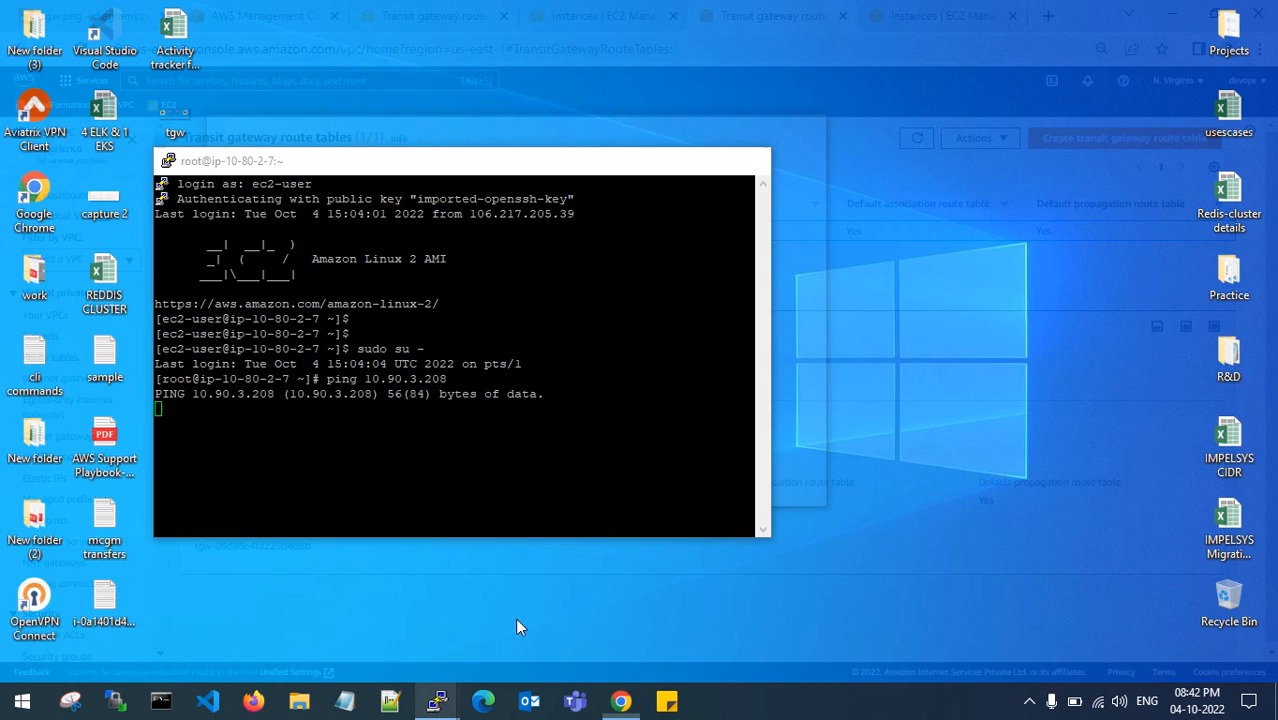
pyautogui.click(515, 618)
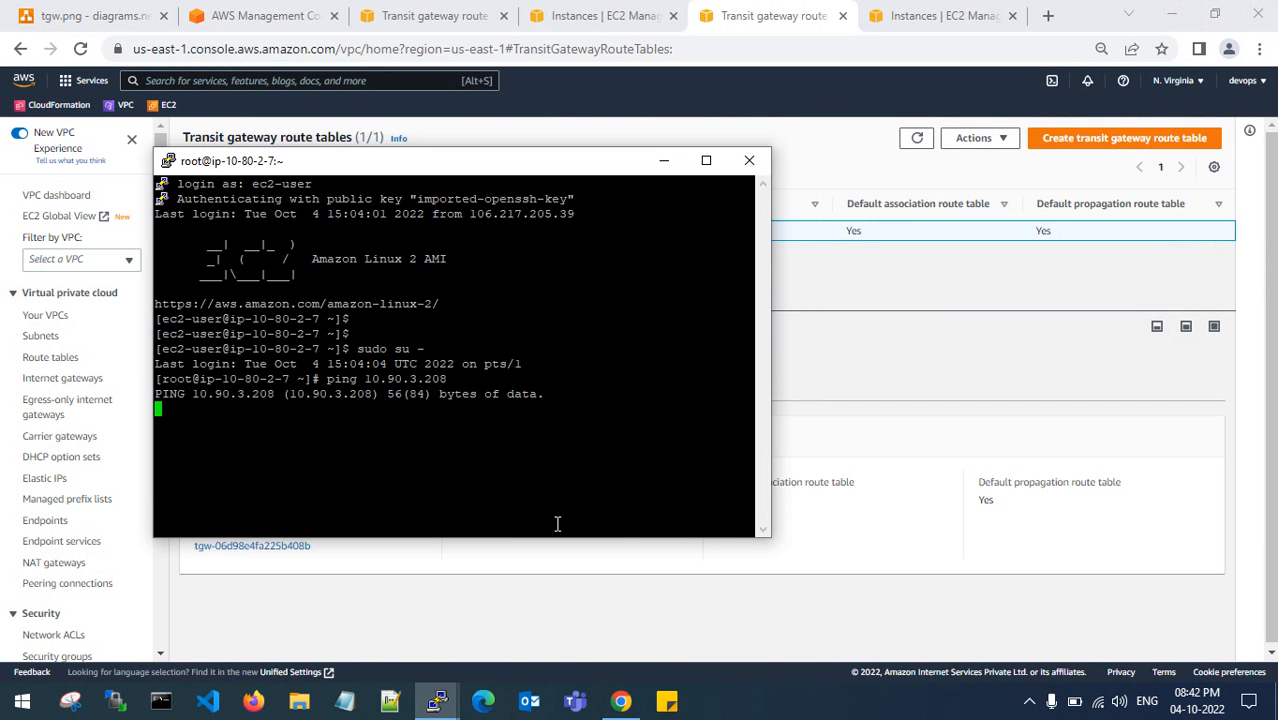
pyautogui.moveTo(493, 164); pyautogui.dragTo(552, 140)
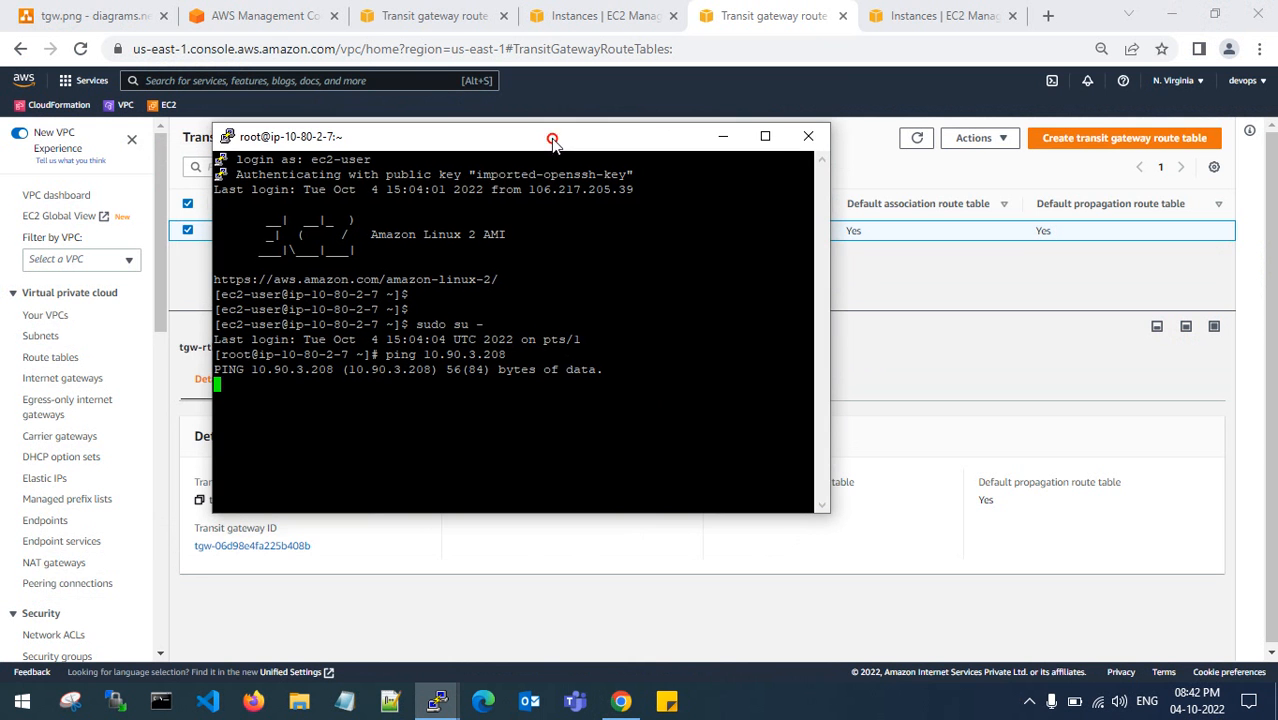
pyautogui.hotkey('ctrl', 'c')
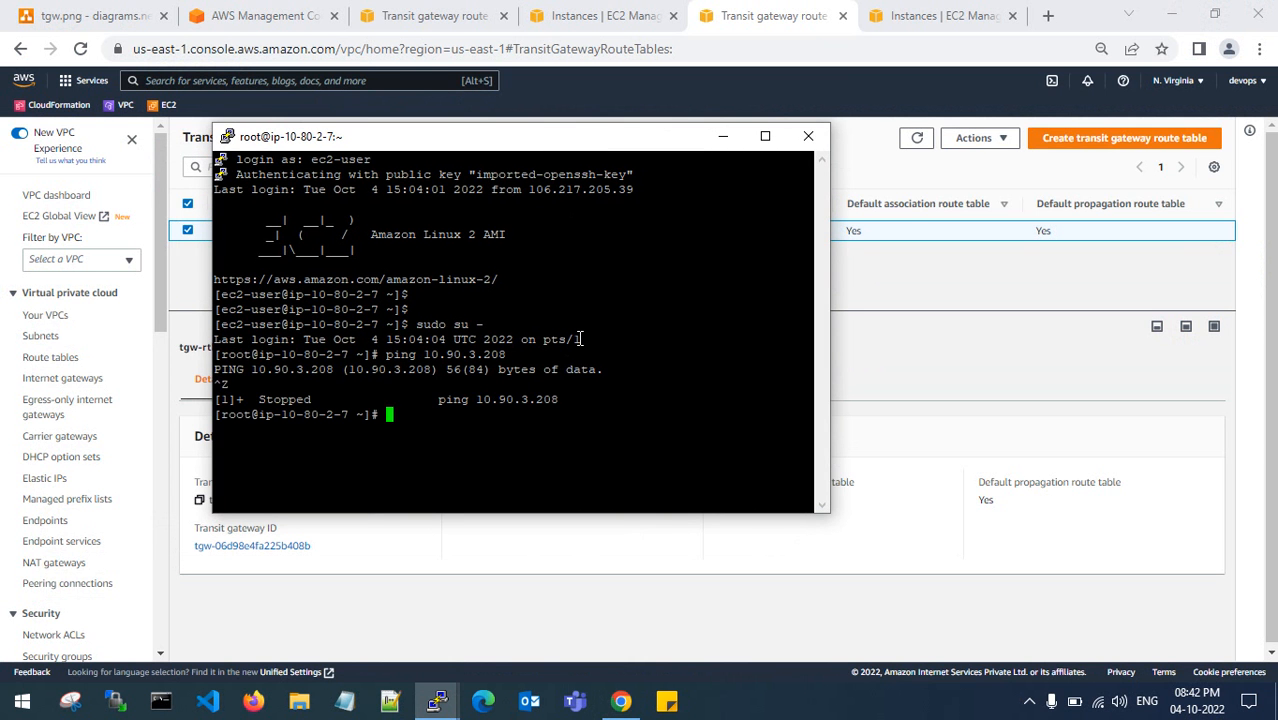
pyautogui.press('Return')
pyautogui.press('Return')
pyautogui.hotkey('ctrl', 'l')
pyautogui.press('Return')
pyautogui.press('Return')
# Ping north-virginia-server at 10.90.3.208 again and examine the output for replies.
pyautogui.press('Up')
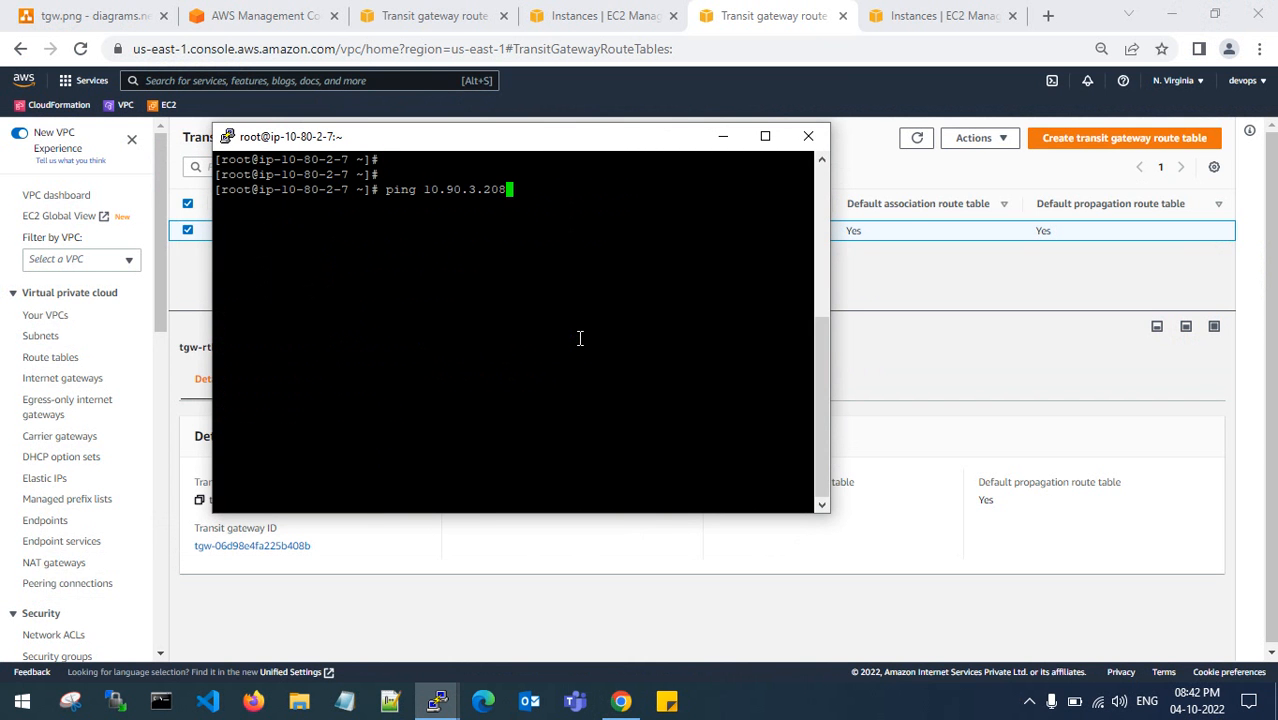
pyautogui.press('Return')
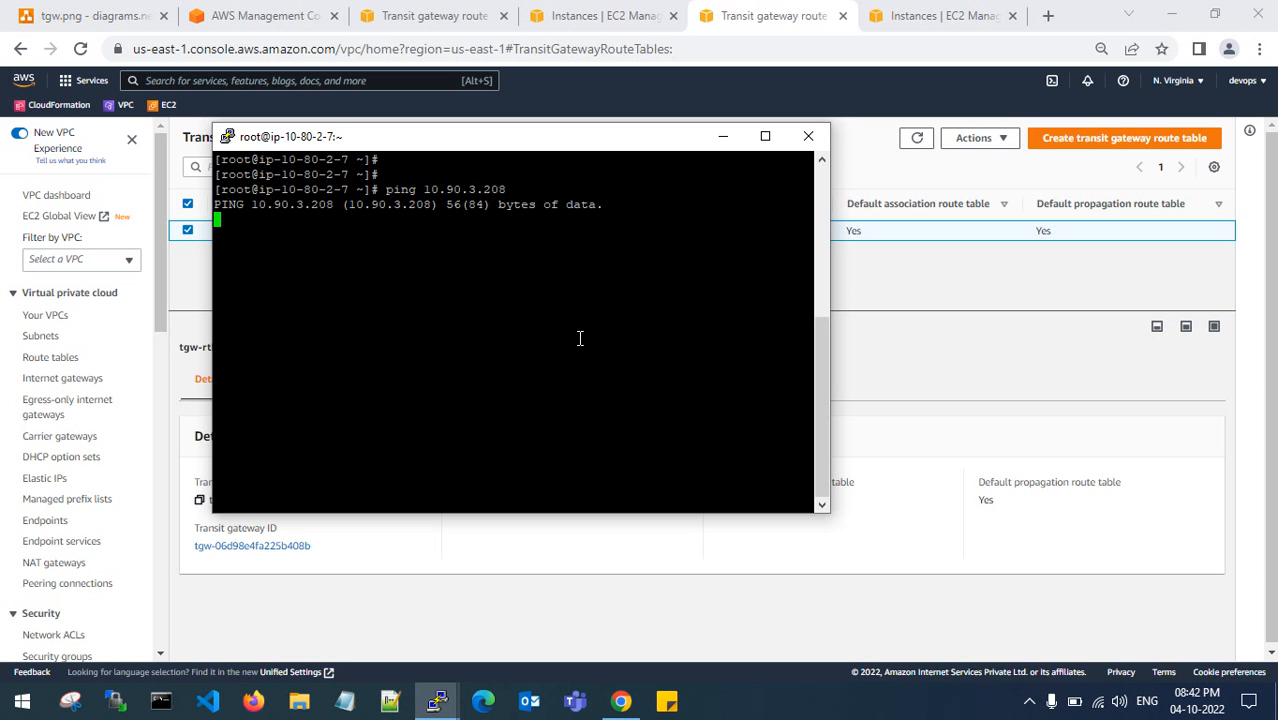
pyautogui.moveTo(281, 174); pyautogui.dragTo(347, 176)
pyautogui.click(348, 177)
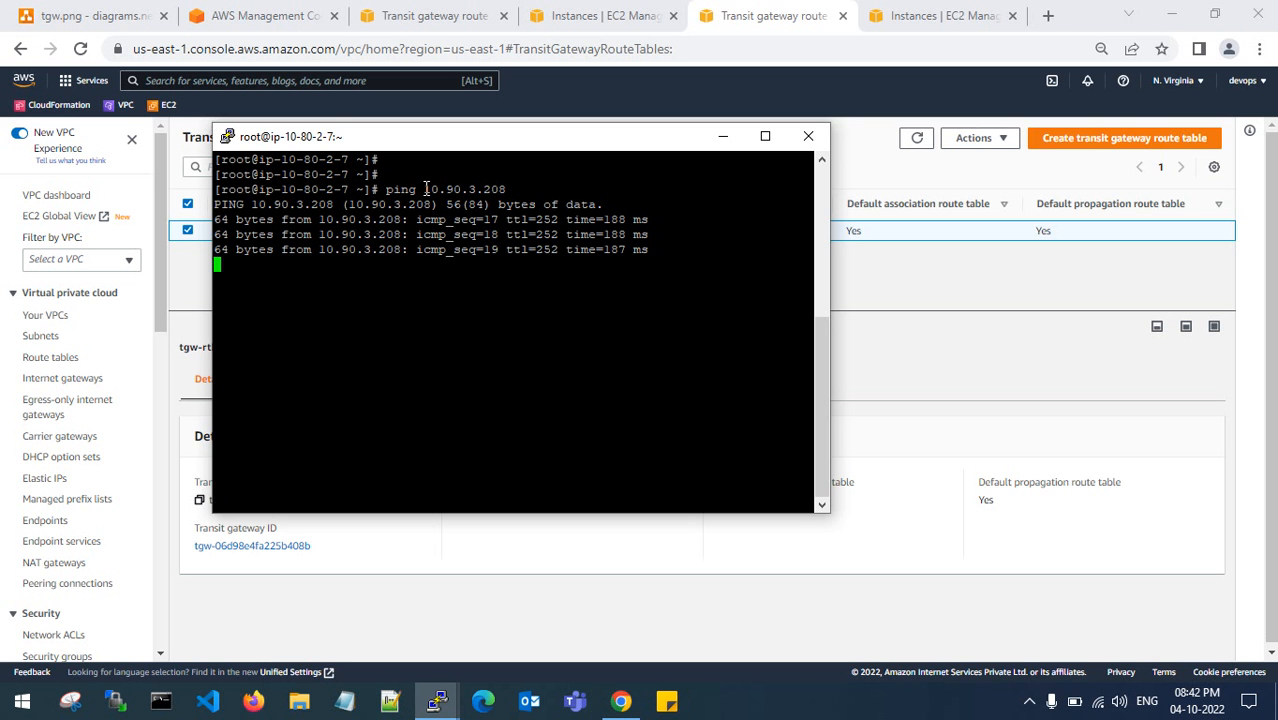
pyautogui.moveTo(425, 189); pyautogui.dragTo(506, 189)
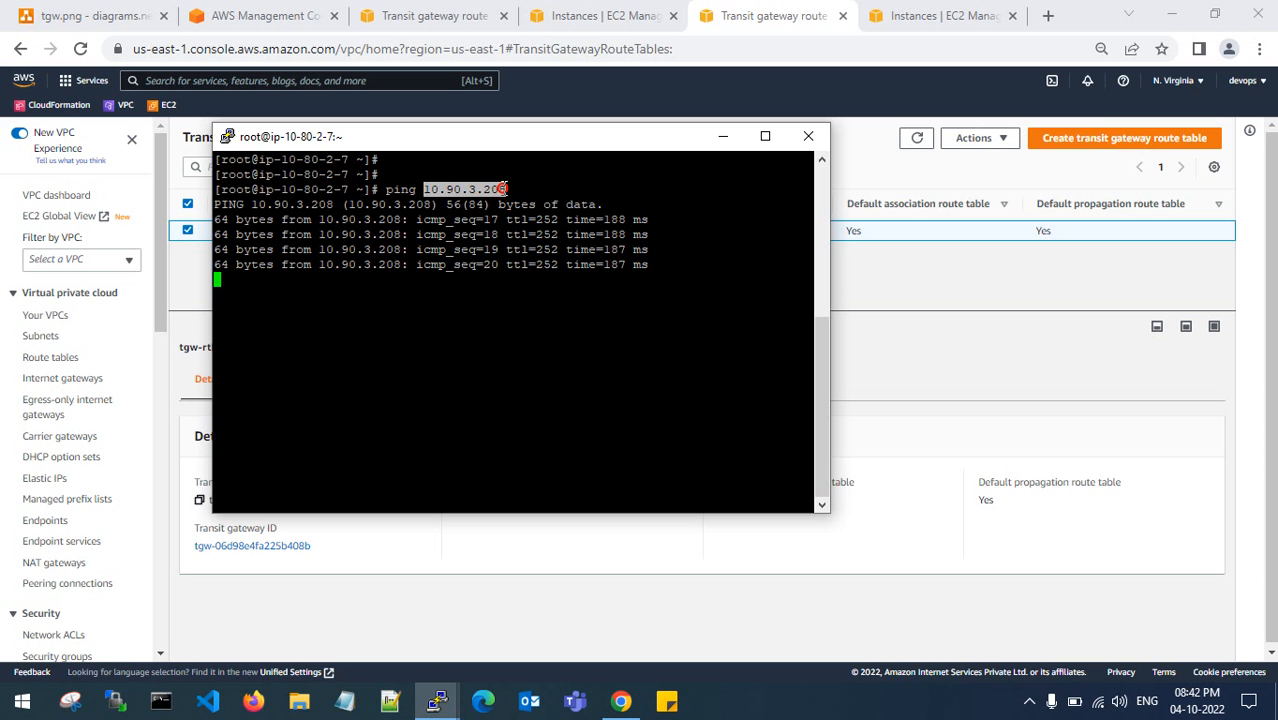
pyautogui.click(506, 189)
pyautogui.moveTo(418, 189); pyautogui.dragTo(506, 189)
pyautogui.click(506, 189)
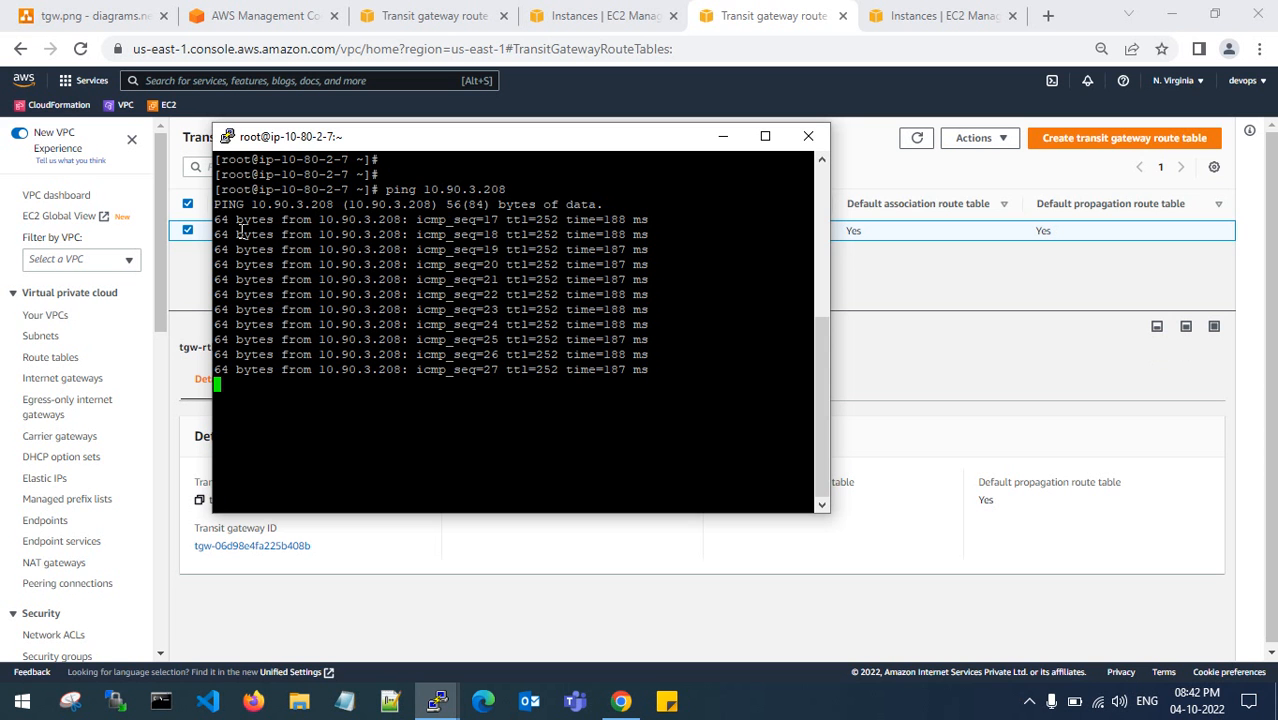
pyautogui.moveTo(216, 189); pyautogui.dragTo(653, 367)
pyautogui.click(655, 370)
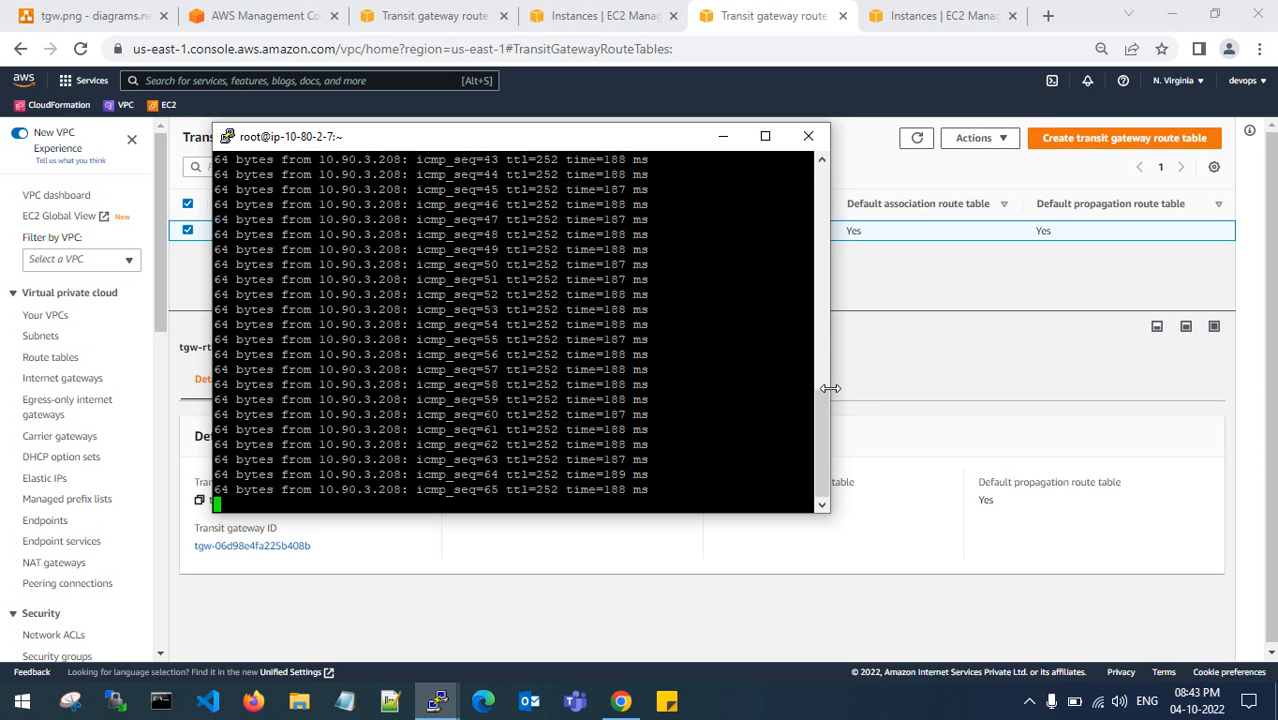
# Minimize the terminal and return to the tgw.png architecture diagram in the browser.
pyautogui.click(729, 141)
pyautogui.scroll(-10, 90, 470)
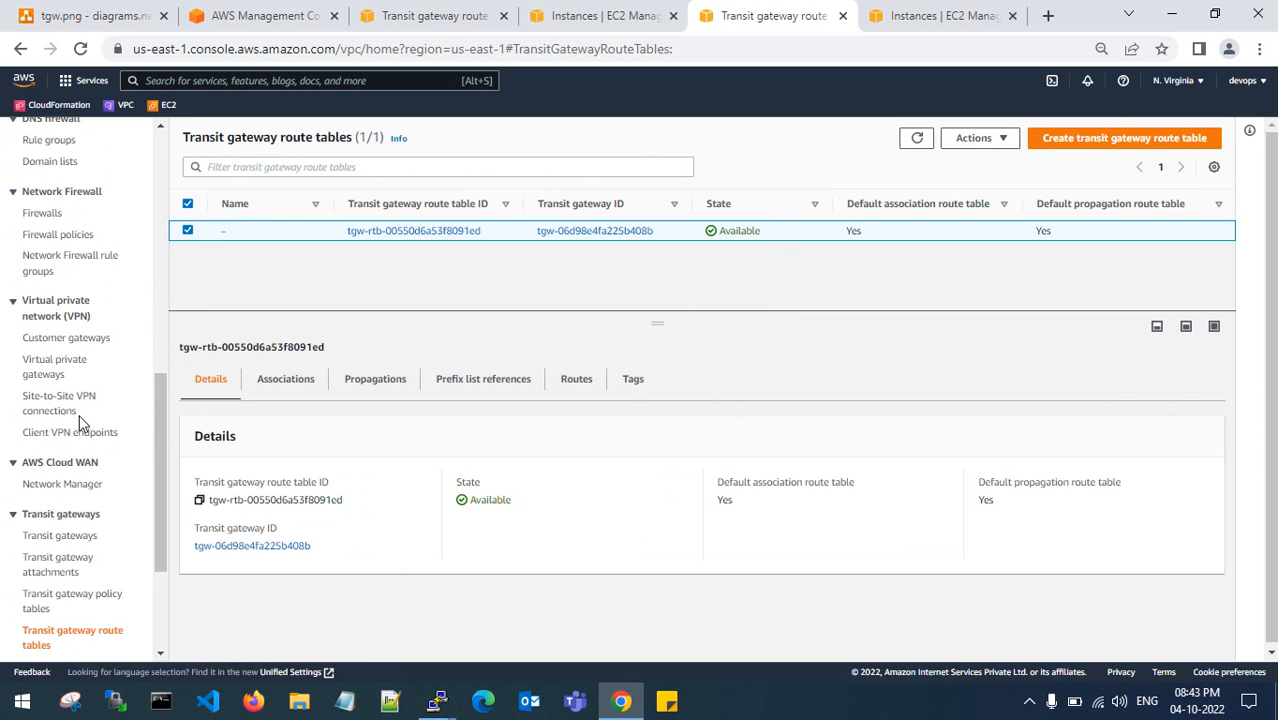
pyautogui.click(108, 14)
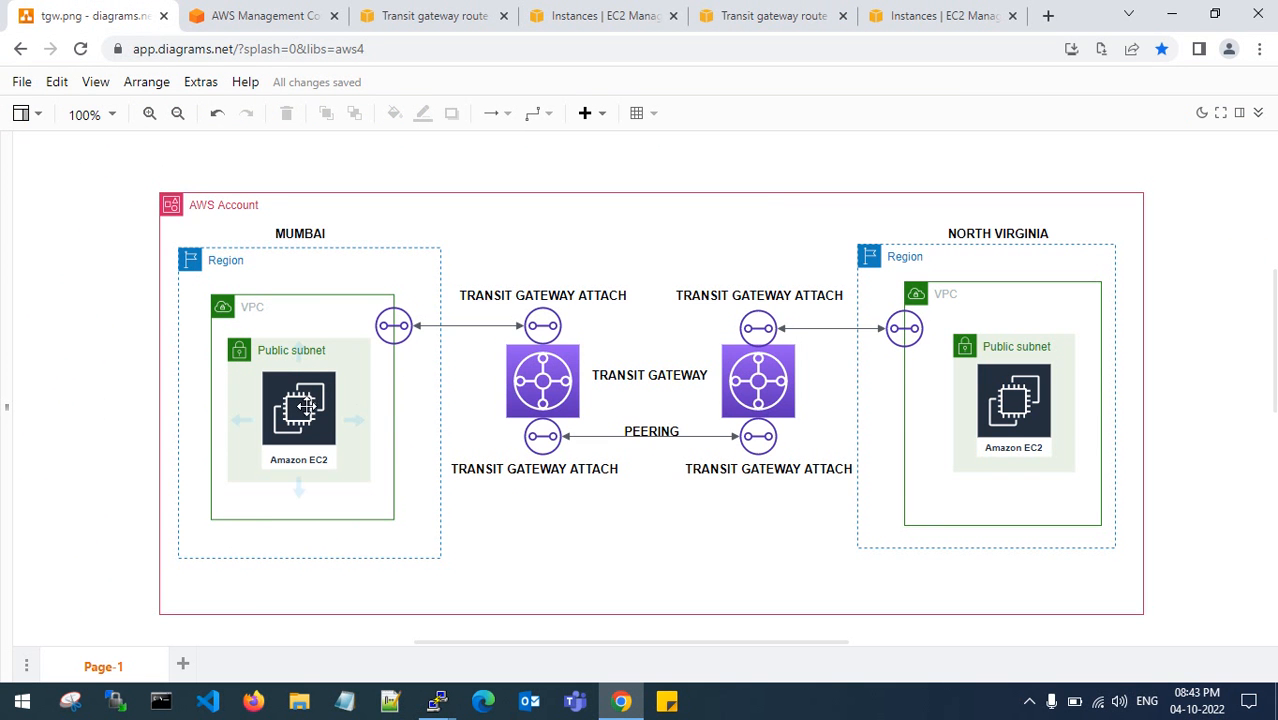